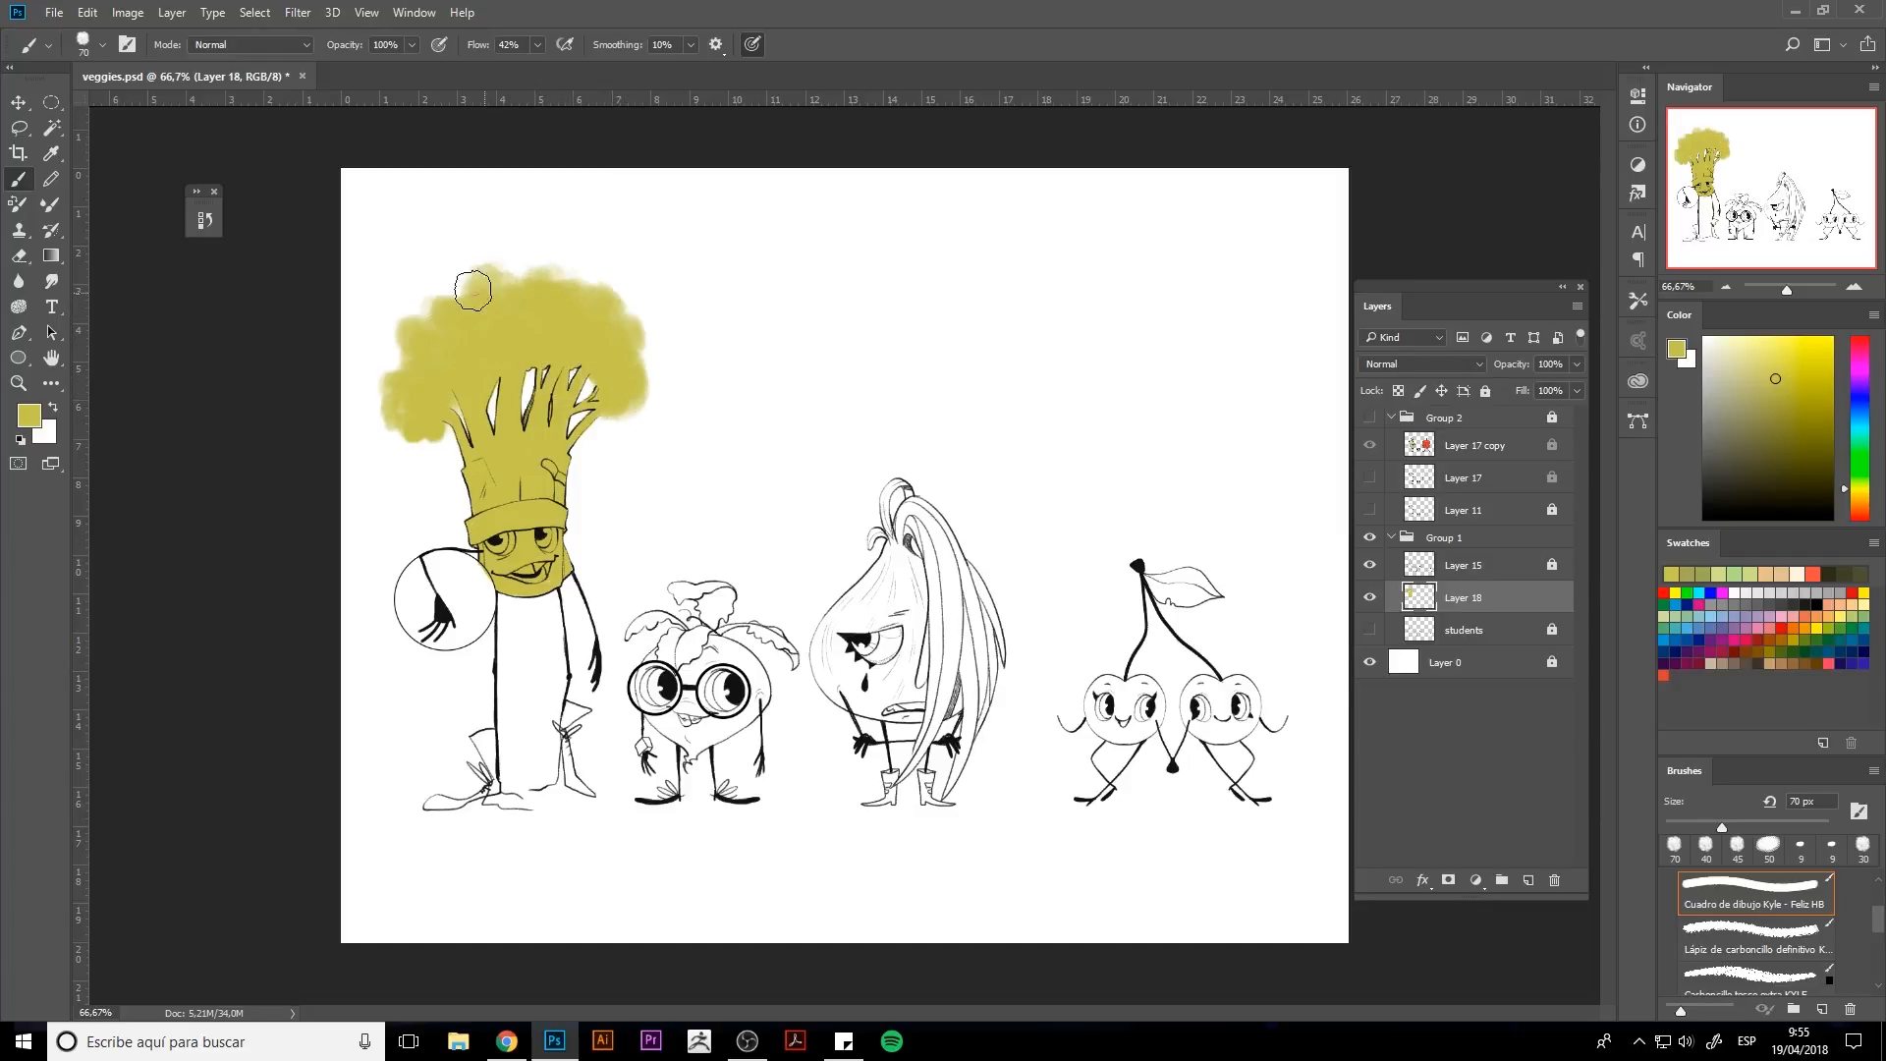
# Paint more soft yellow around the broccoli's crown to enlarge its fluffy shape.
pyautogui.moveTo(643, 408)
pyautogui.mouseDown()
pyautogui.moveTo(611, 301)
pyautogui.moveTo(511, 257)
pyautogui.mouseUp()
pyautogui.moveTo(409, 440)
pyautogui.mouseDown()
pyautogui.moveTo(408, 309)
pyautogui.moveTo(514, 282)
pyautogui.mouseUp()
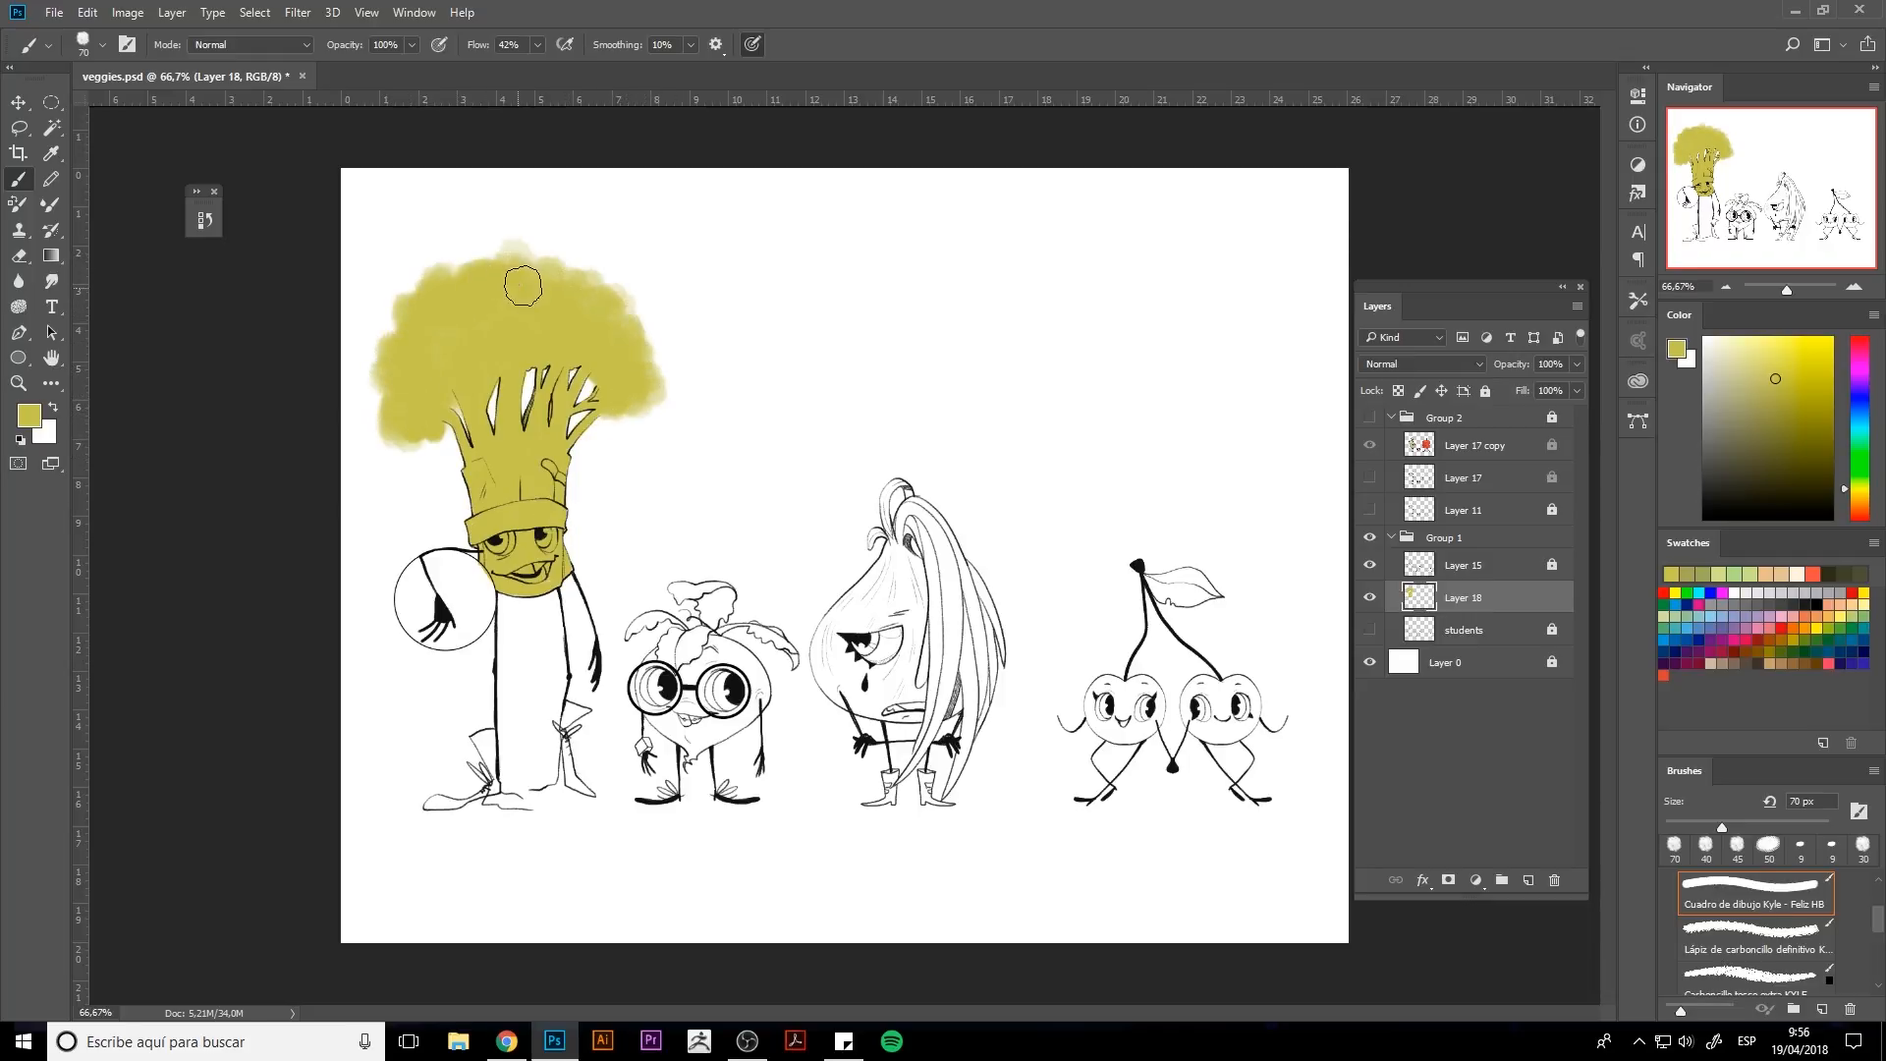
pyautogui.moveTo(395, 424); pyautogui.dragTo(379, 395)
pyautogui.moveTo(564, 261); pyautogui.dragTo(476, 263)
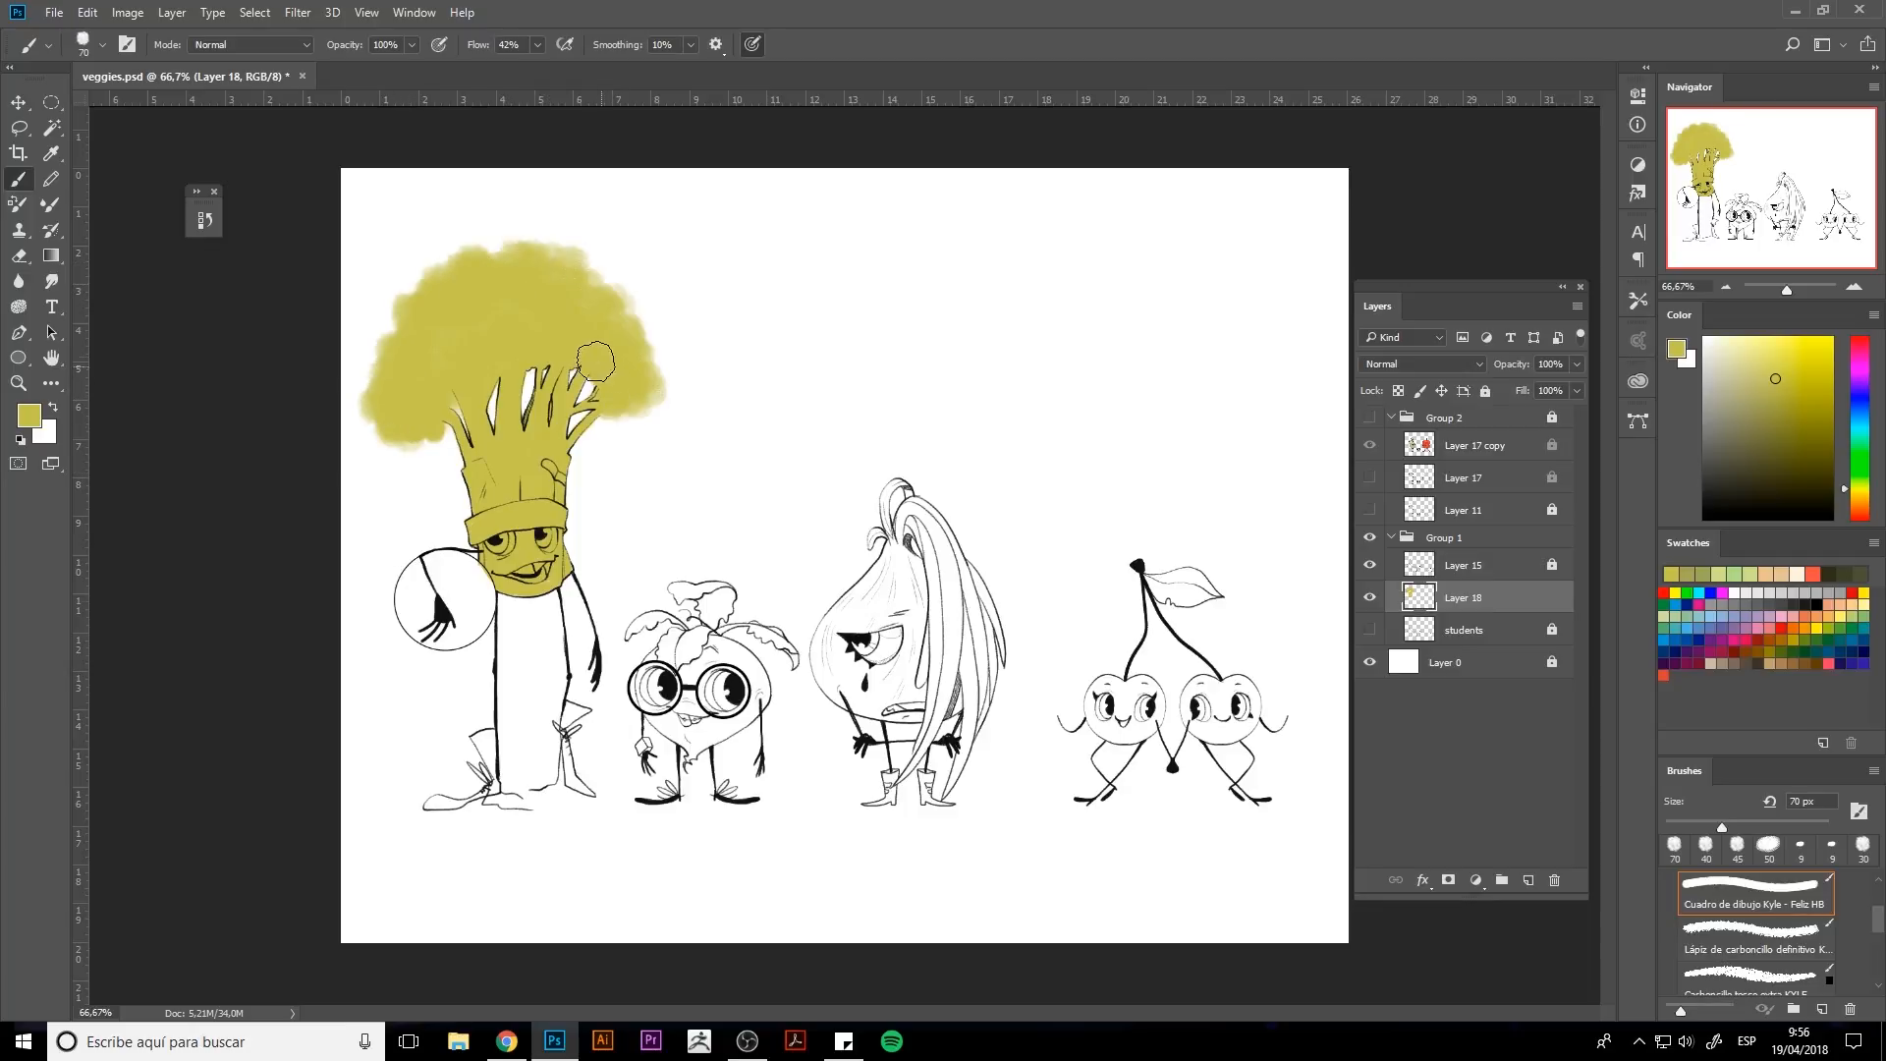
pyautogui.moveTo(381, 368); pyautogui.dragTo(392, 325)
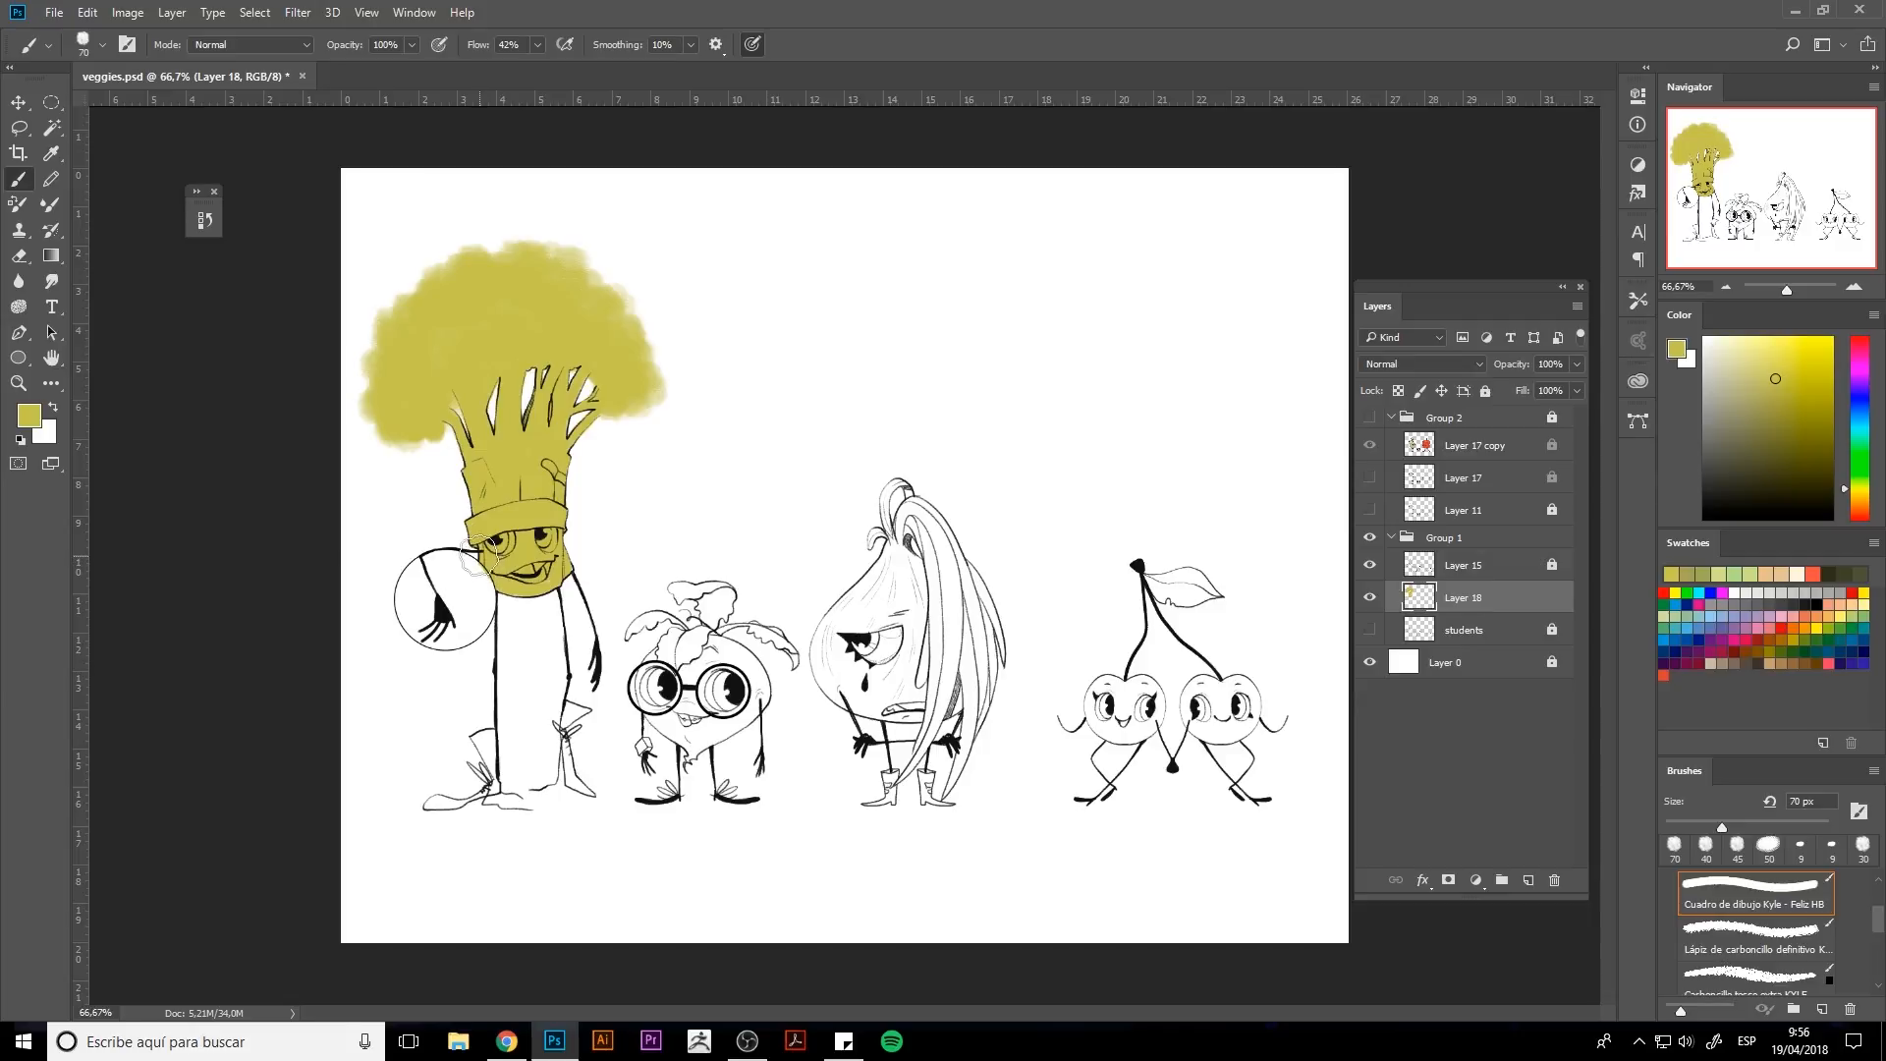
# Erase stray yellow along the right and upper edges of the broccoli crown.
pyautogui.press('e')
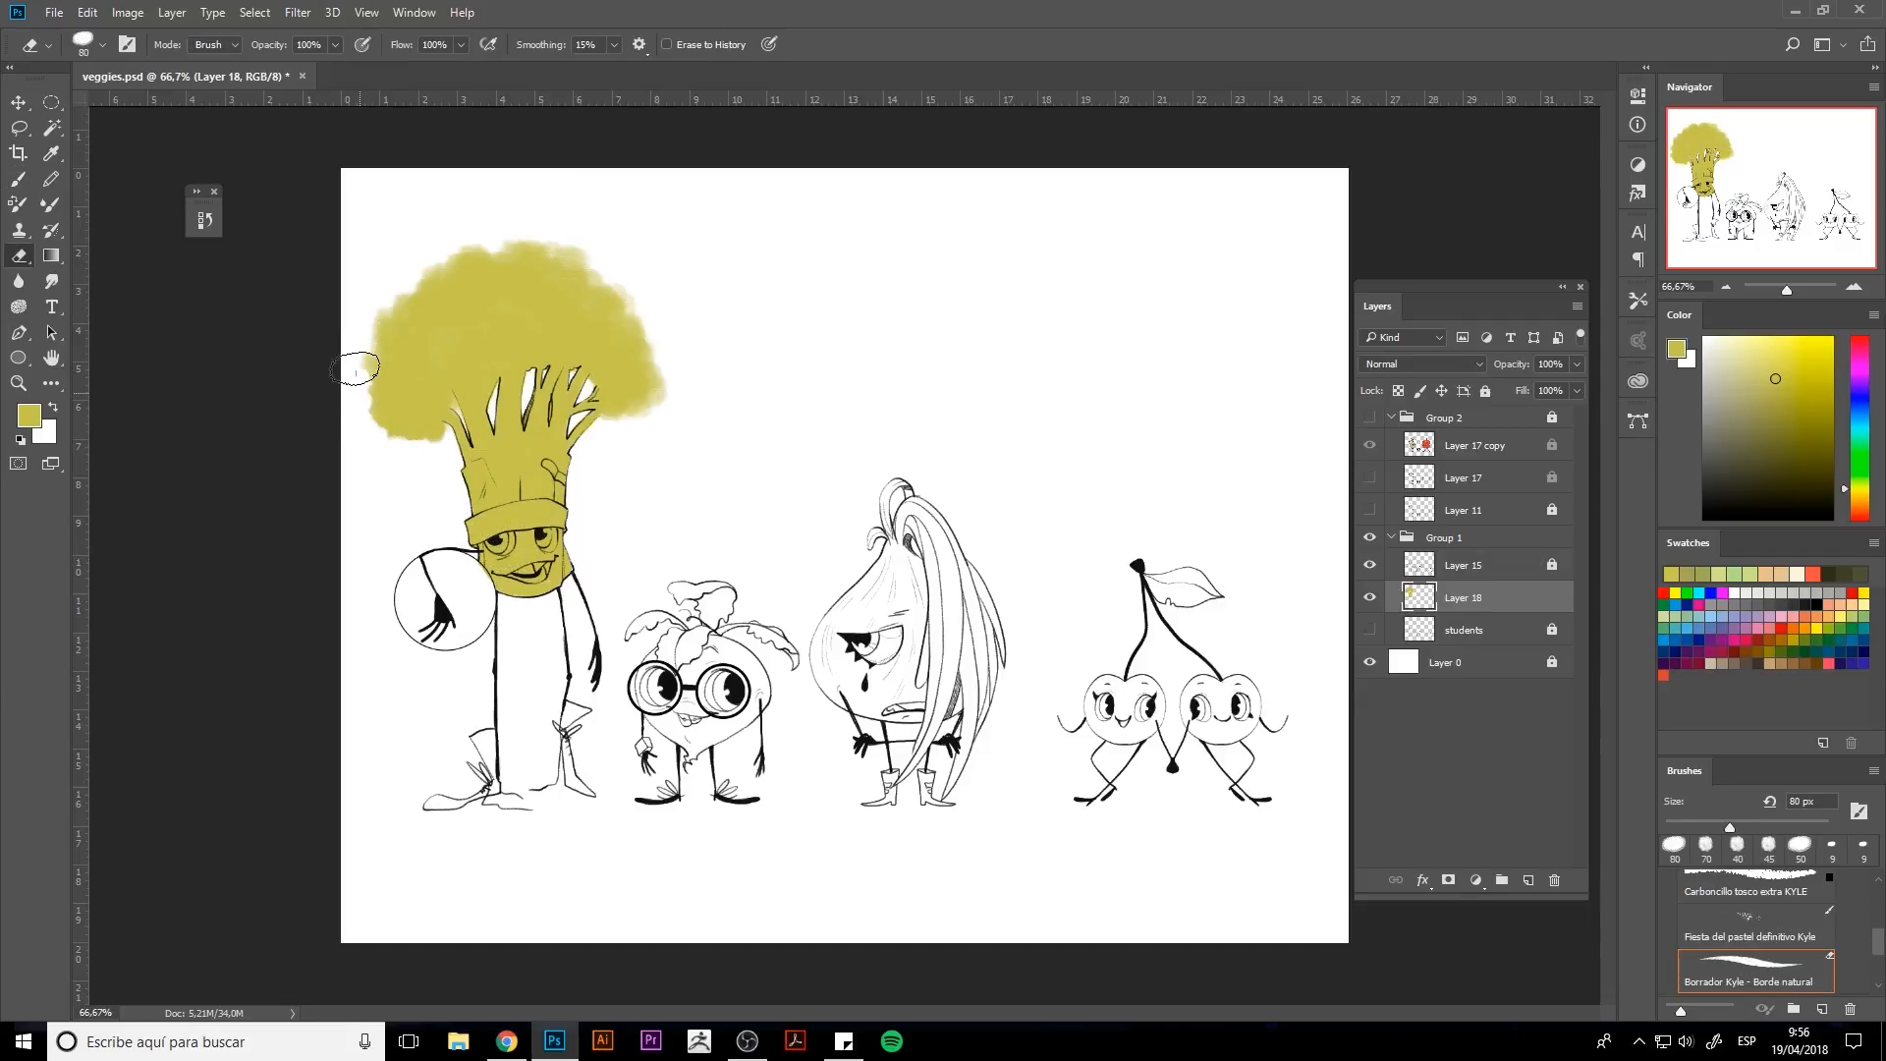
pyautogui.moveTo(611, 434)
pyautogui.mouseDown()
pyautogui.moveTo(653, 426)
pyautogui.moveTo(678, 362)
pyautogui.moveTo(668, 309)
pyautogui.moveTo(674, 412)
pyautogui.mouseUp()
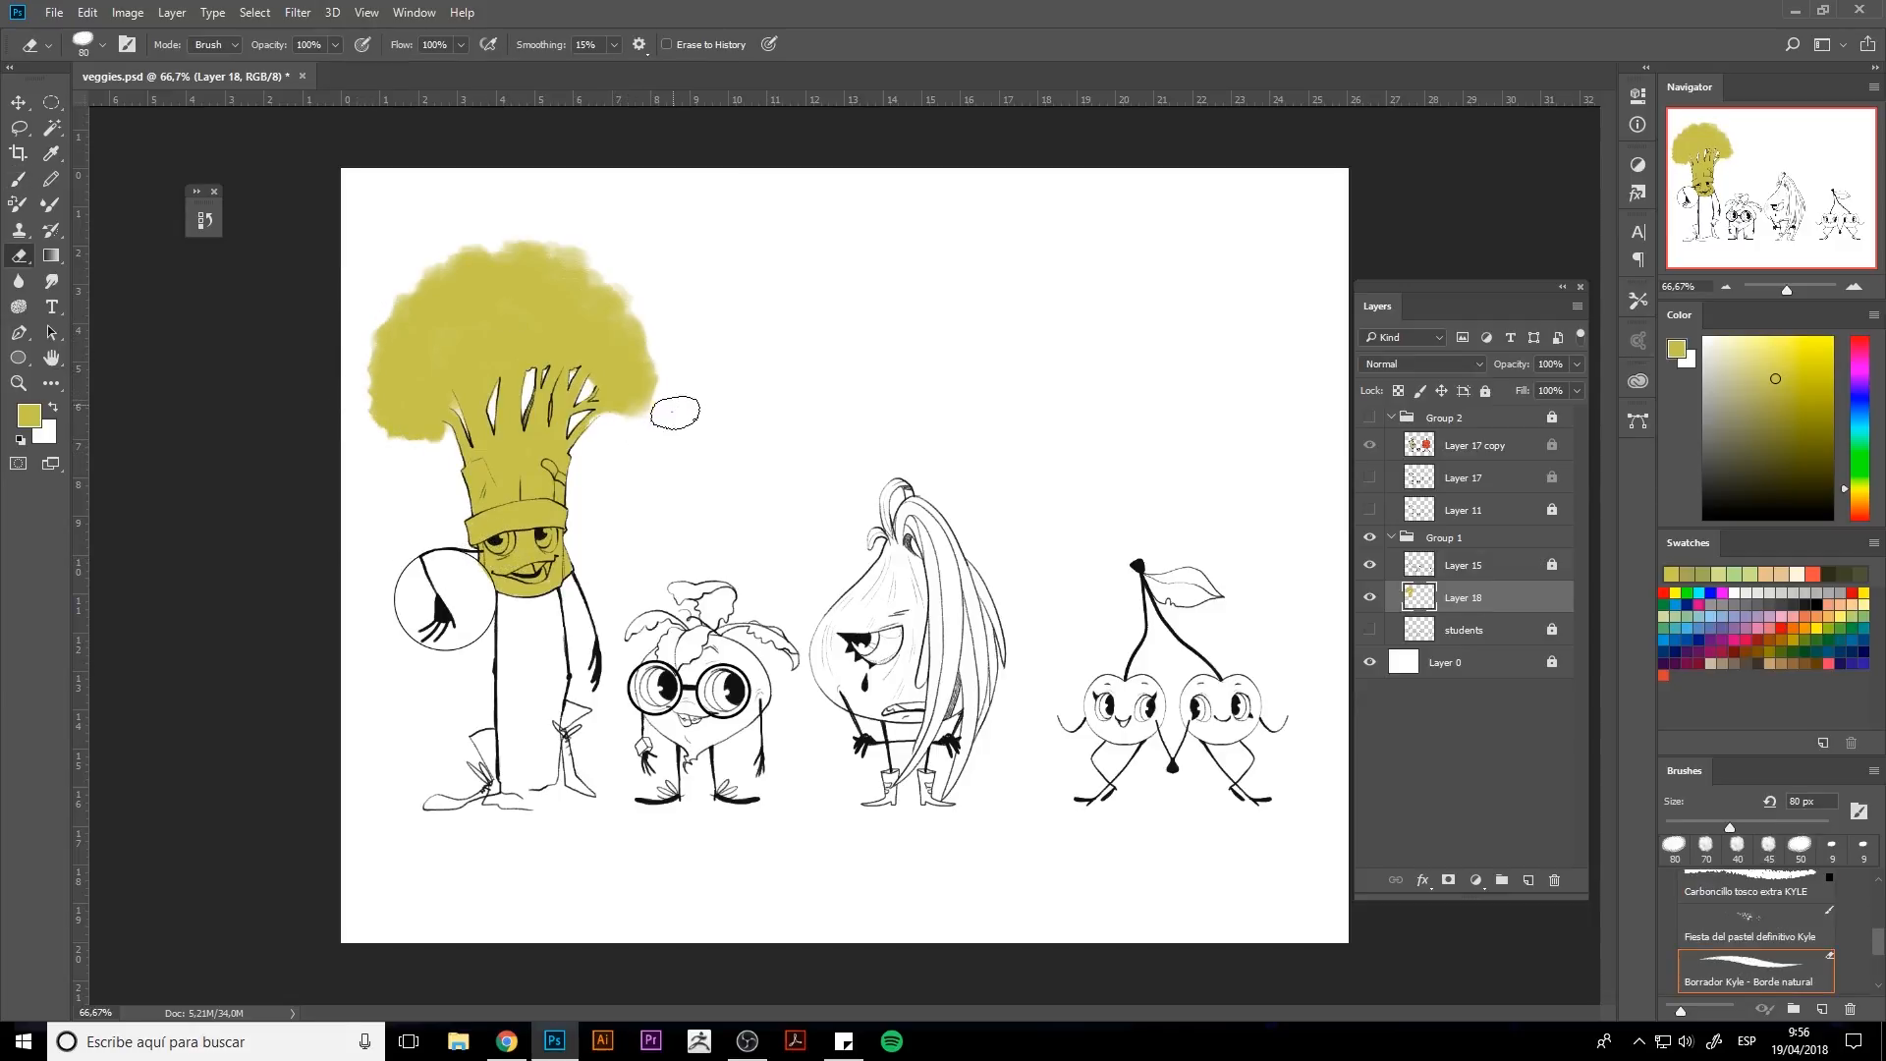
pyautogui.moveTo(611, 258)
pyautogui.mouseDown()
pyautogui.moveTo(574, 238)
pyautogui.moveTo(501, 264)
pyautogui.moveTo(552, 282)
pyautogui.moveTo(433, 285)
pyautogui.moveTo(407, 324)
pyautogui.mouseUp()
pyautogui.press('b')
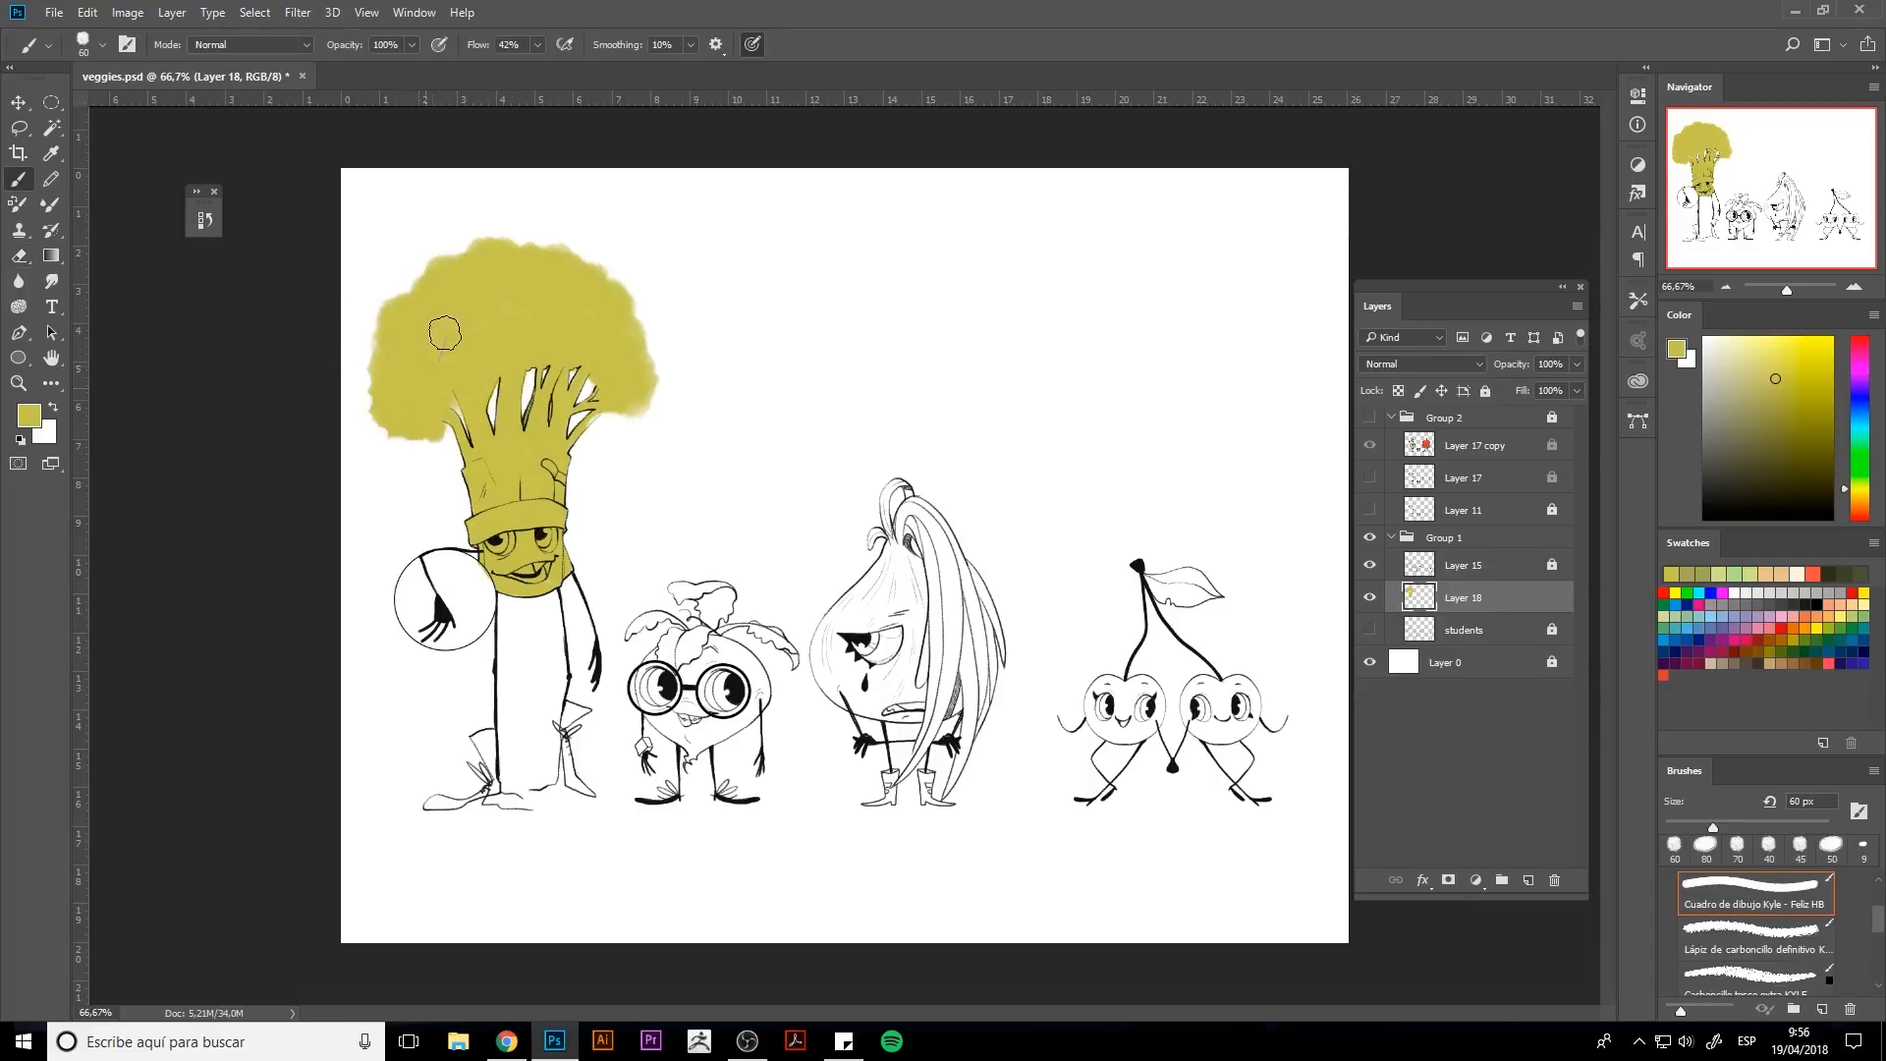
pyautogui.press('e')
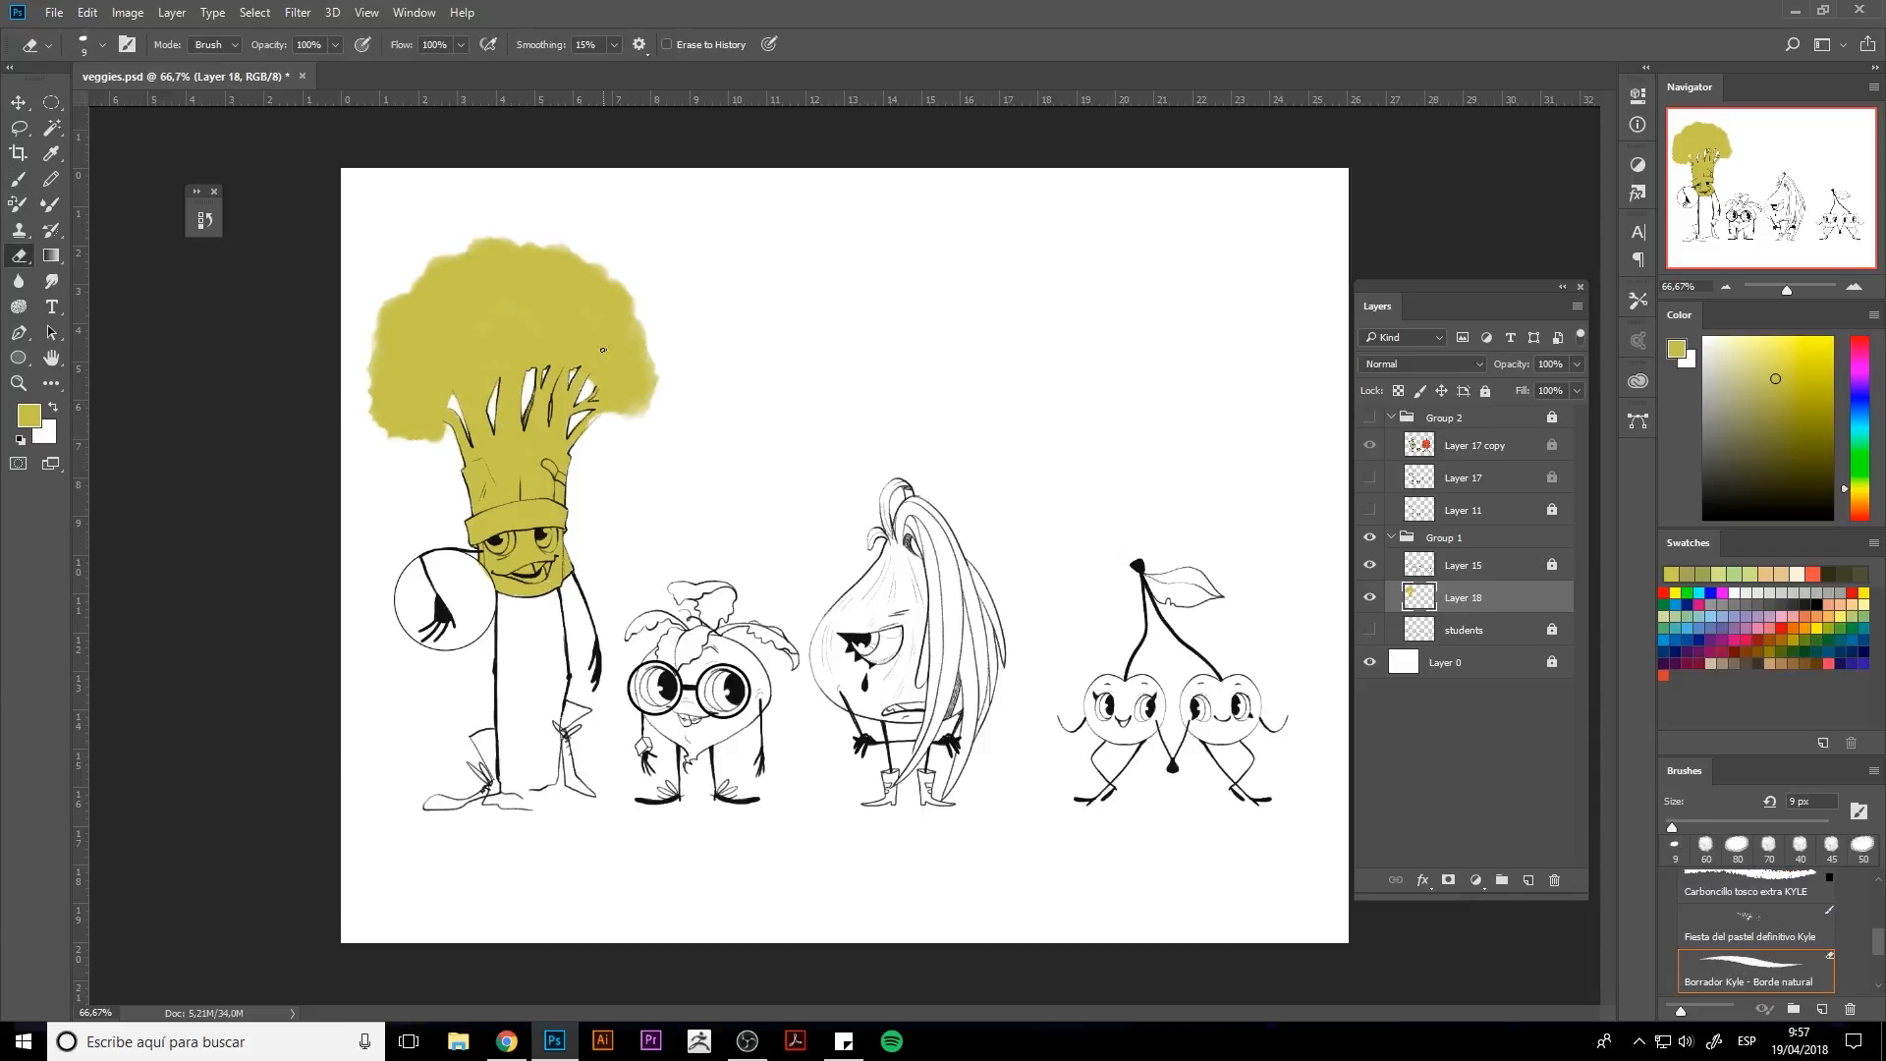
pyautogui.press('b')
pyautogui.keyDown('ctrl'); pyautogui.click(1424, 609); pyautogui.keyUp('ctrl')
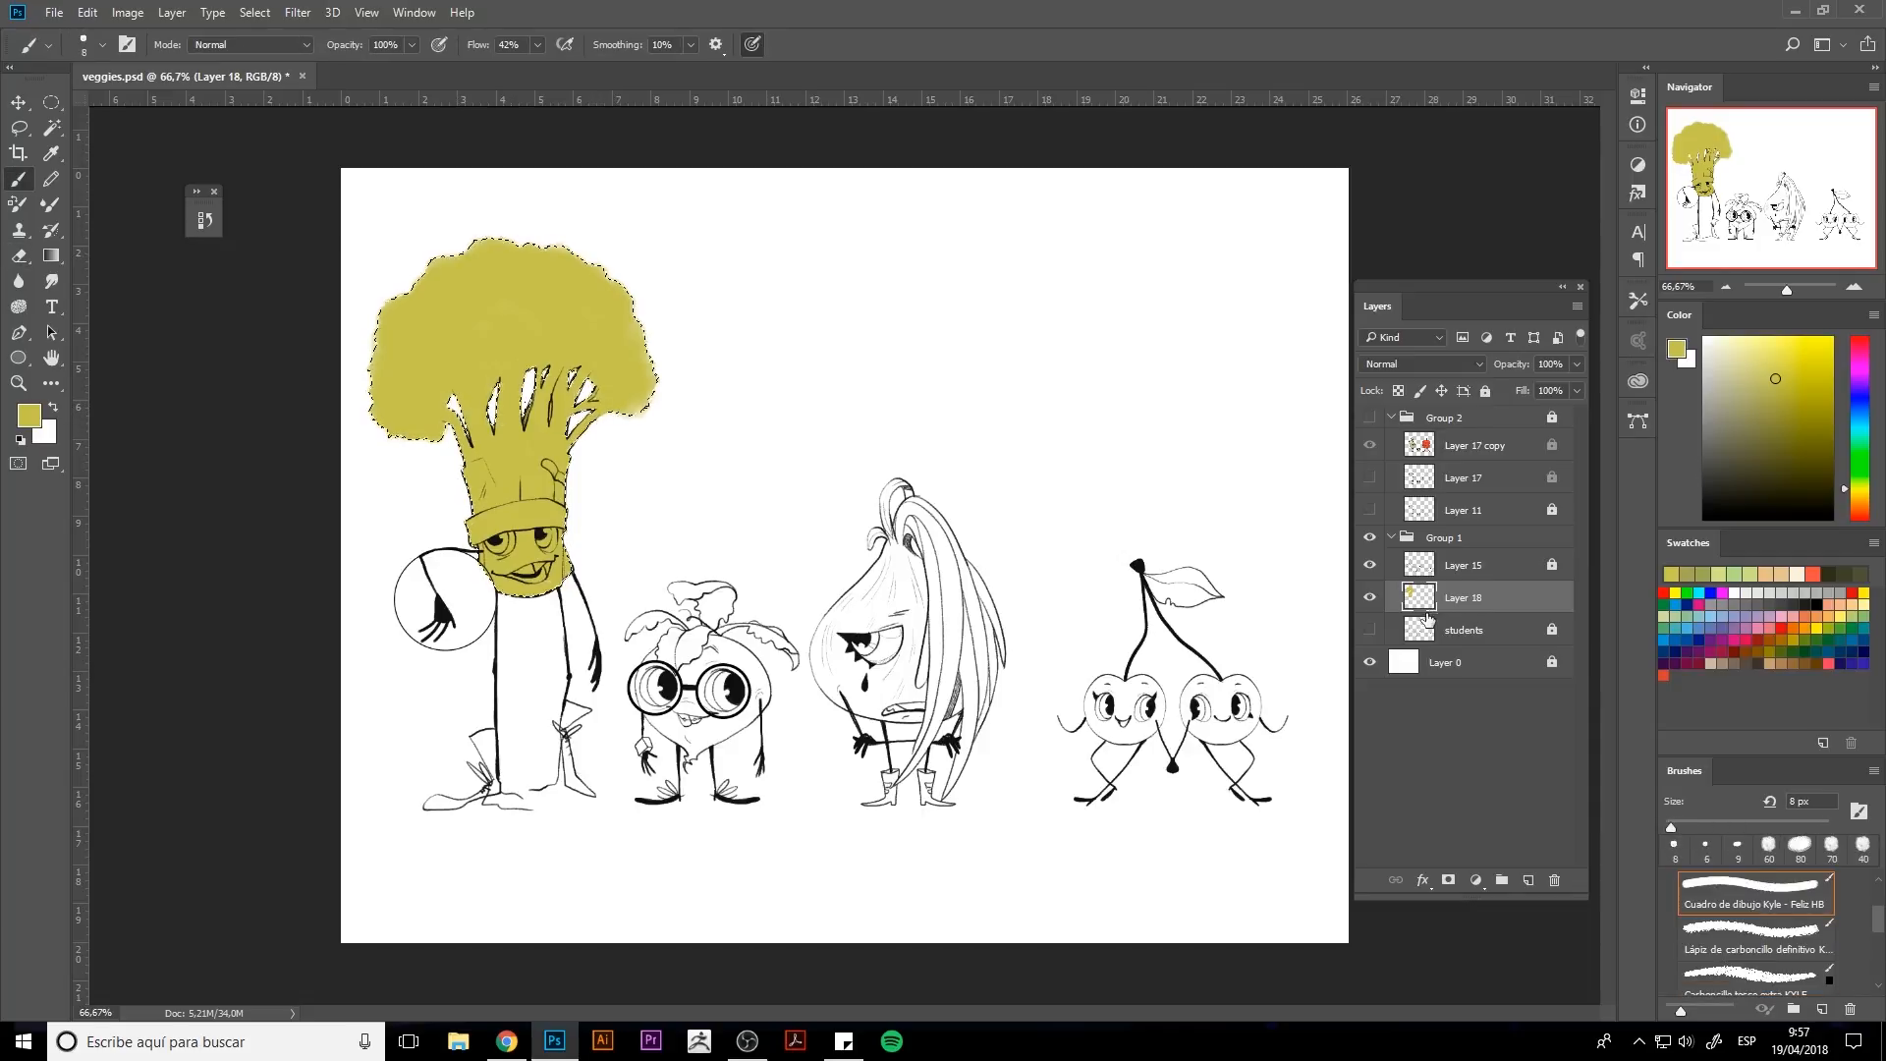
pyautogui.hotkey('ctrl', 'd')
pyautogui.keyDown('alt'); pyautogui.click(1324, 604); pyautogui.keyUp('alt')
# Create a new layer above the broccoli's colour layer, then reselect the colour layer while zoomed in on the broccoli.
pyautogui.click(1530, 881)
pyautogui.hotkey('ctrl', '+')
pyautogui.hotkey('ctrl', '+')
pyautogui.moveTo(226, 678)
pyautogui.mouseDown()
pyautogui.moveTo(737, 646)
pyautogui.moveTo(689, 678)
pyautogui.mouseUp()
pyautogui.moveTo(752, 503)
pyautogui.mouseDown()
pyautogui.moveTo(735, 521)
pyautogui.moveTo(875, 508)
pyautogui.mouseUp()
pyautogui.keyDown('alt'); pyautogui.click(878, 437); pyautogui.keyUp('alt')
pyautogui.click(1464, 631)
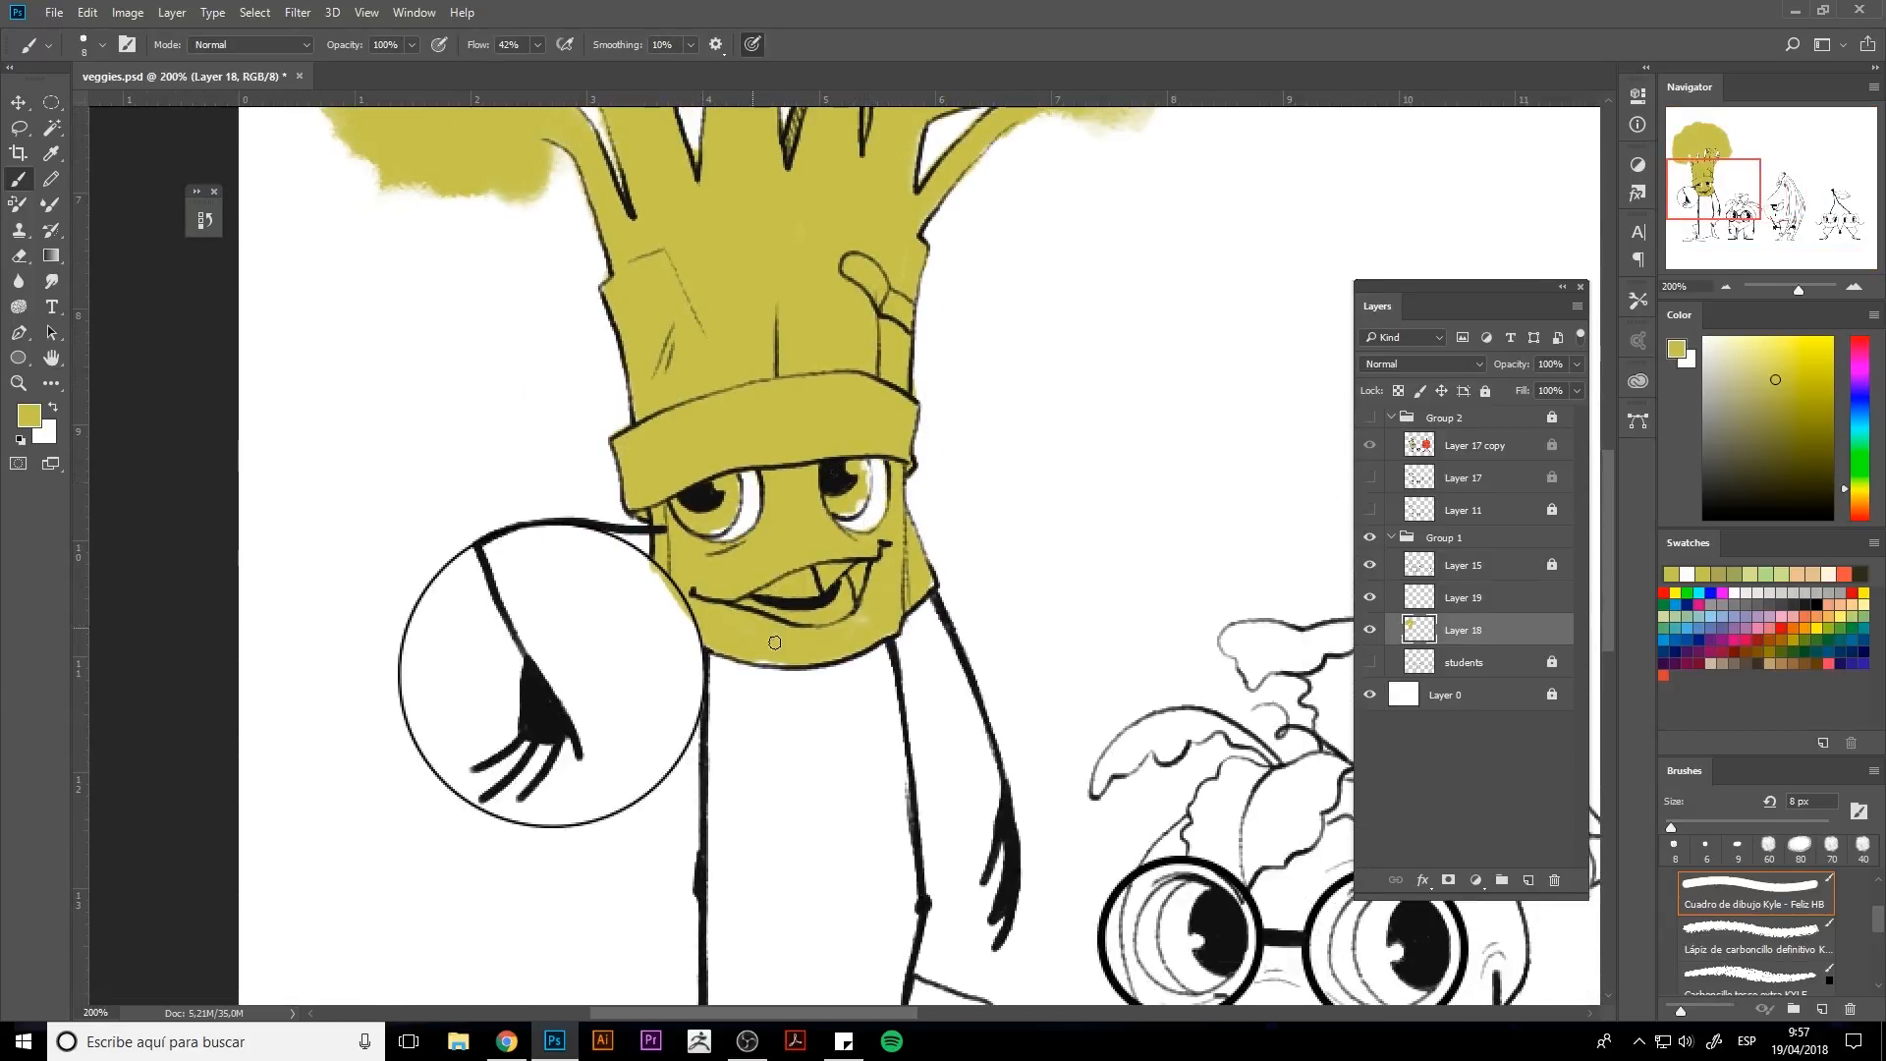
# Touch up the yellow fill in the gaps between the broccoli's stalks with a smaller brush and the eraser.
pyautogui.moveTo(815, 368); pyautogui.dragTo(803, 593)
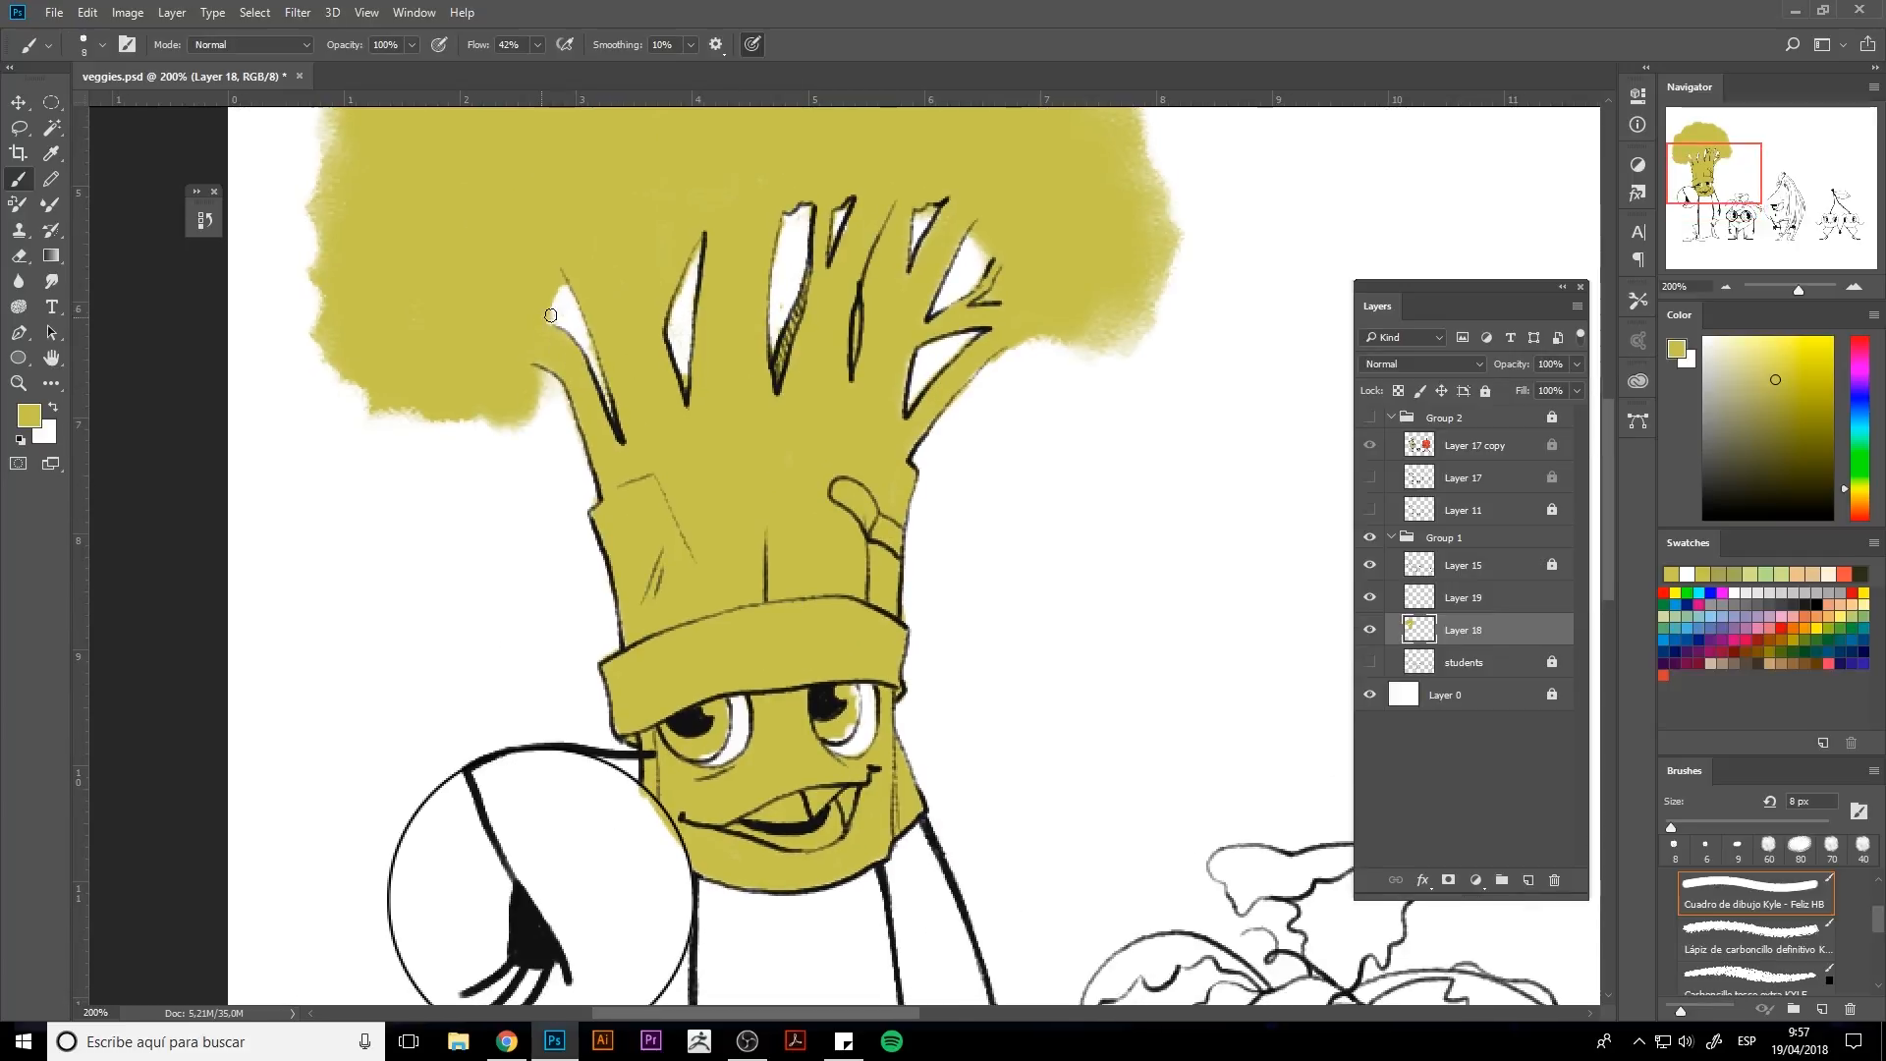
pyautogui.moveTo(552, 316); pyautogui.dragTo(562, 295)
pyautogui.press('e')
pyautogui.moveTo(676, 348); pyautogui.dragTo(686, 385)
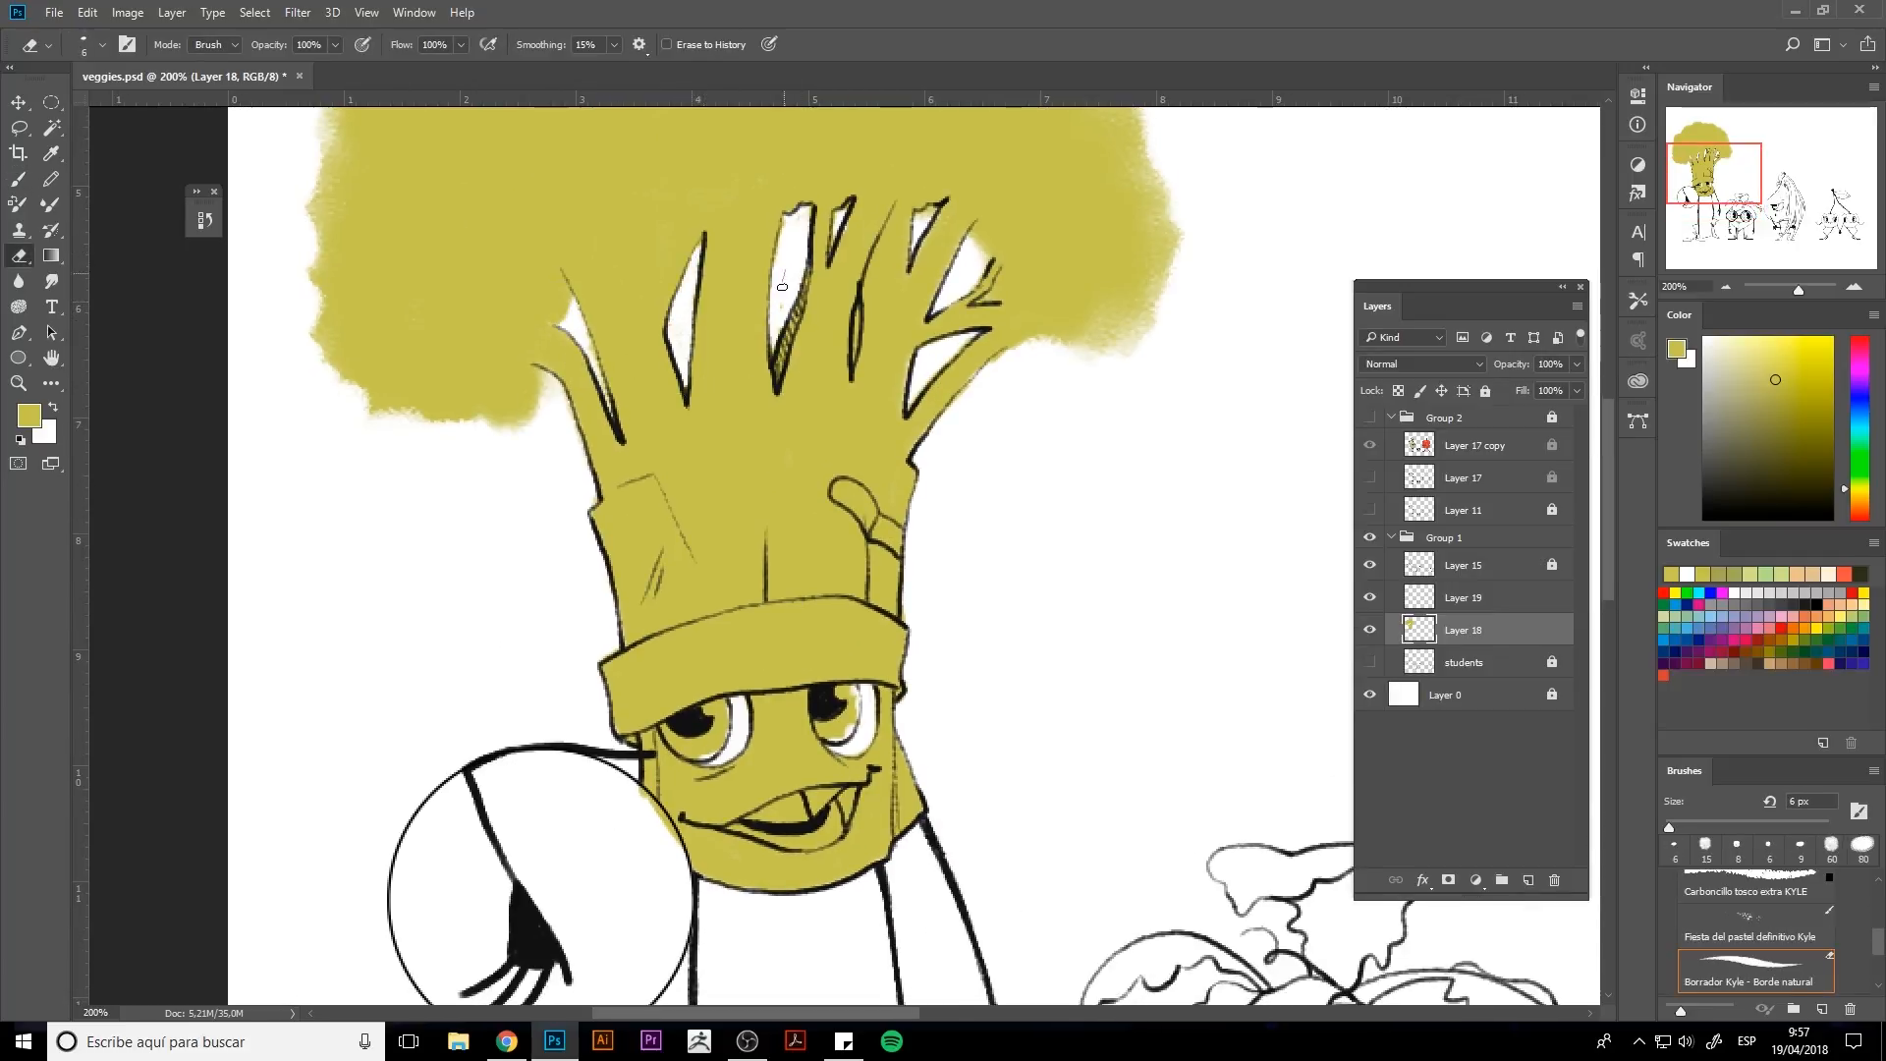
pyautogui.press('b')
pyautogui.press('[')
pyautogui.press('[')
pyautogui.press('[')
pyautogui.press('[')
pyautogui.press('[')
pyautogui.press('[')
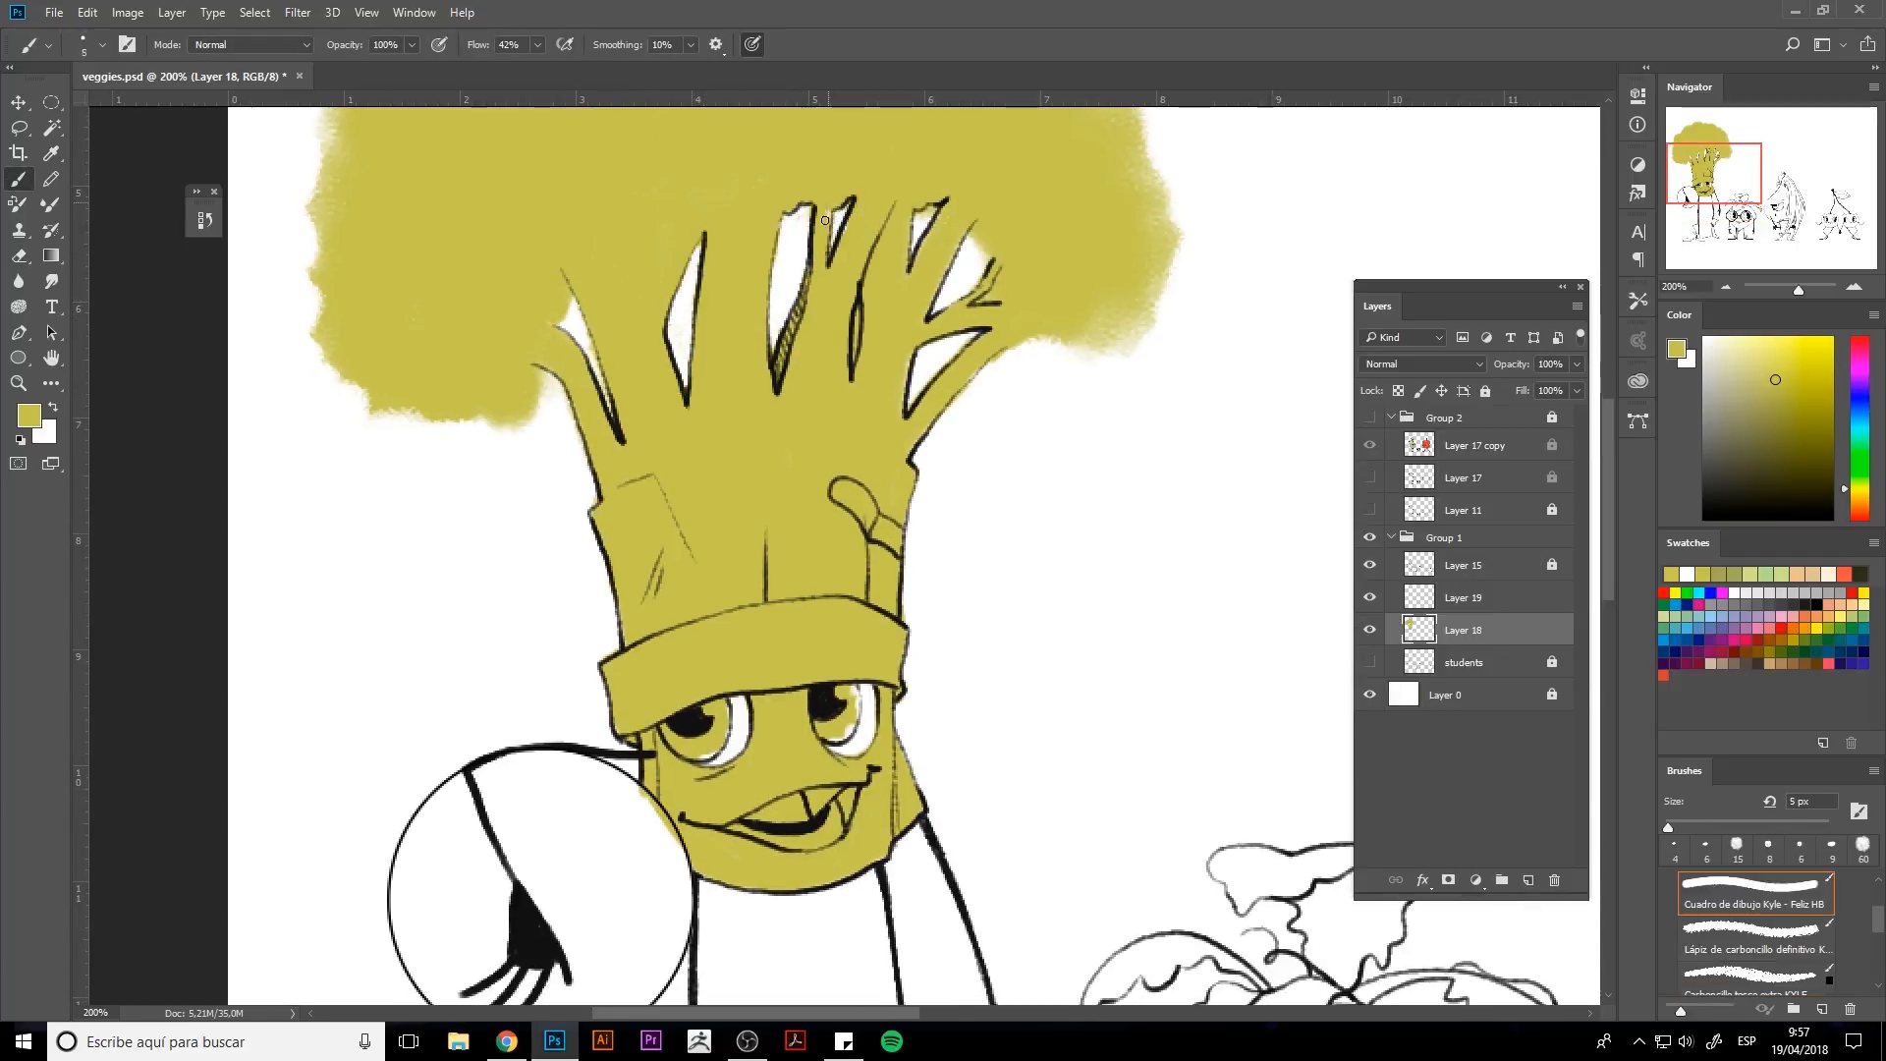
pyautogui.moveTo(852, 213); pyautogui.dragTo(843, 236)
pyautogui.press('e')
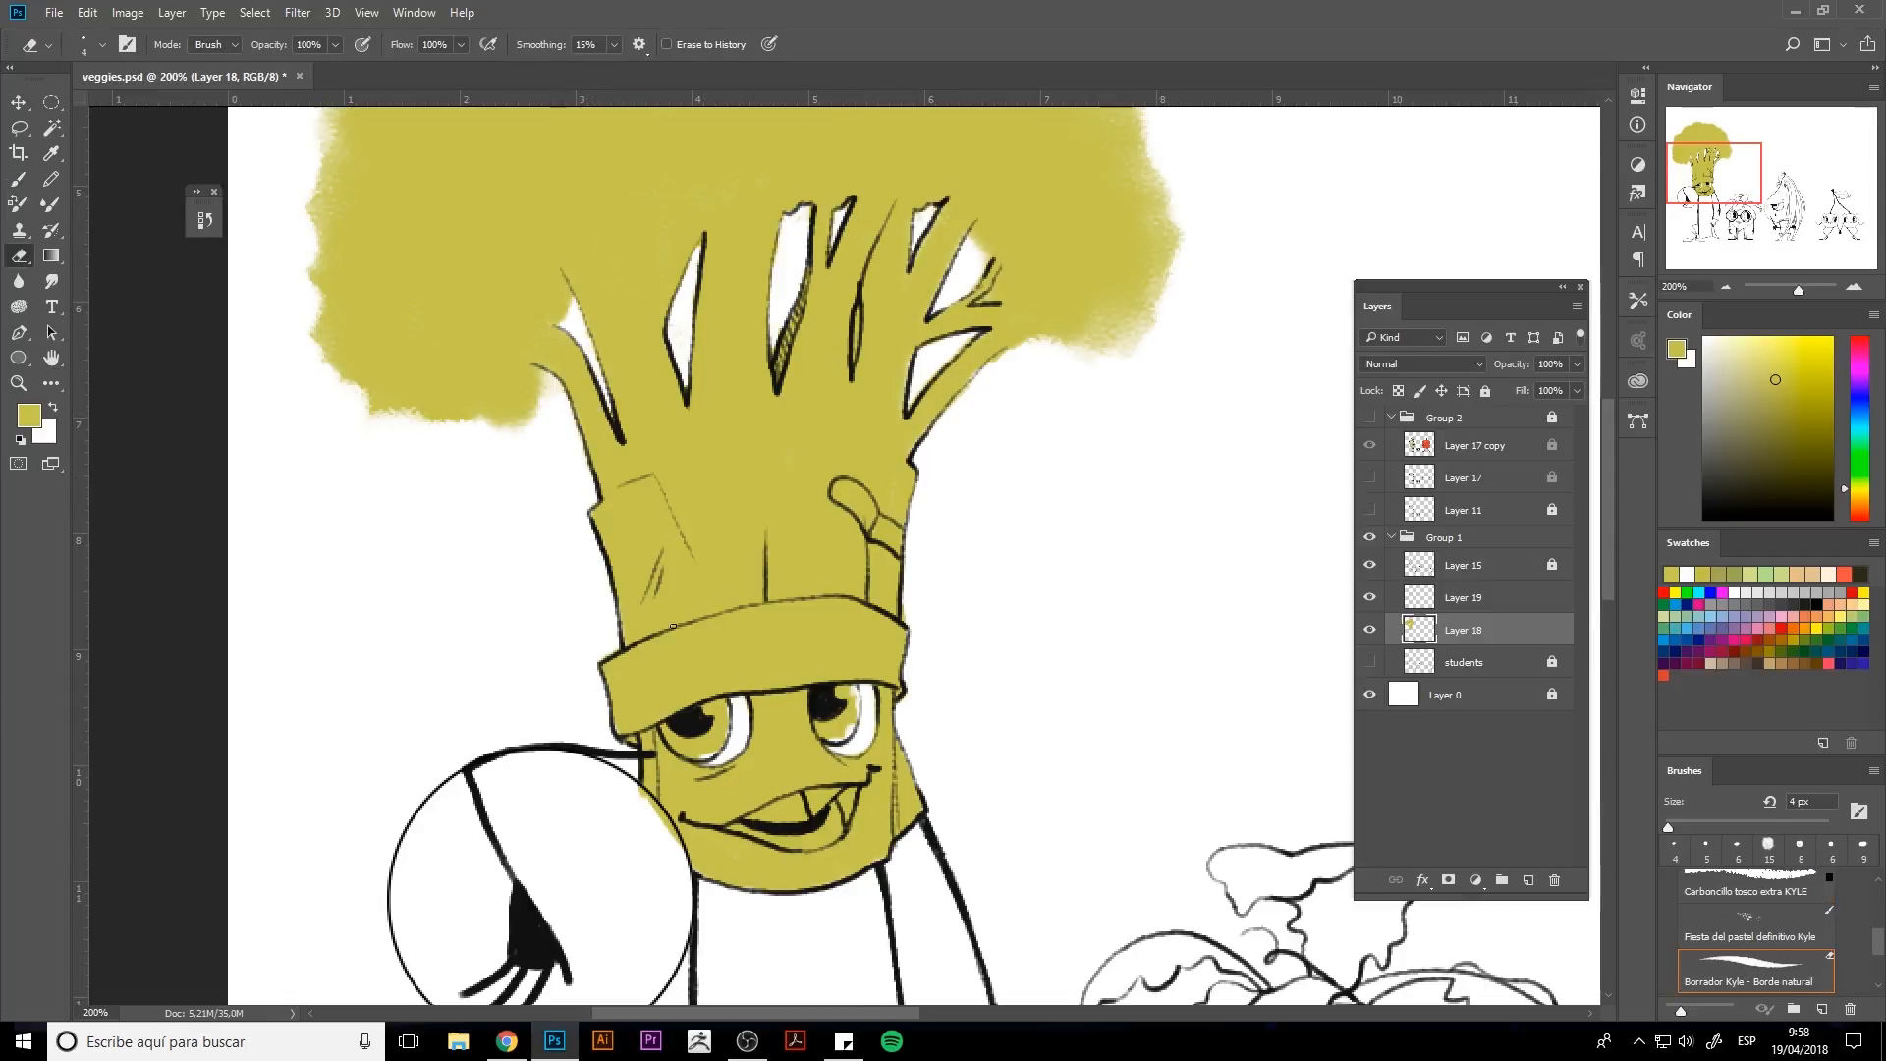
pyautogui.press('b')
pyautogui.moveTo(988, 365); pyautogui.dragTo(970, 380)
pyautogui.press('e')
pyautogui.press('b')
pyautogui.press('e')
# On the new layer, pick a dark ochre and paint both of the broccoli's irises with a 7 px brush.
pyautogui.scroll(-5, 807, 408)
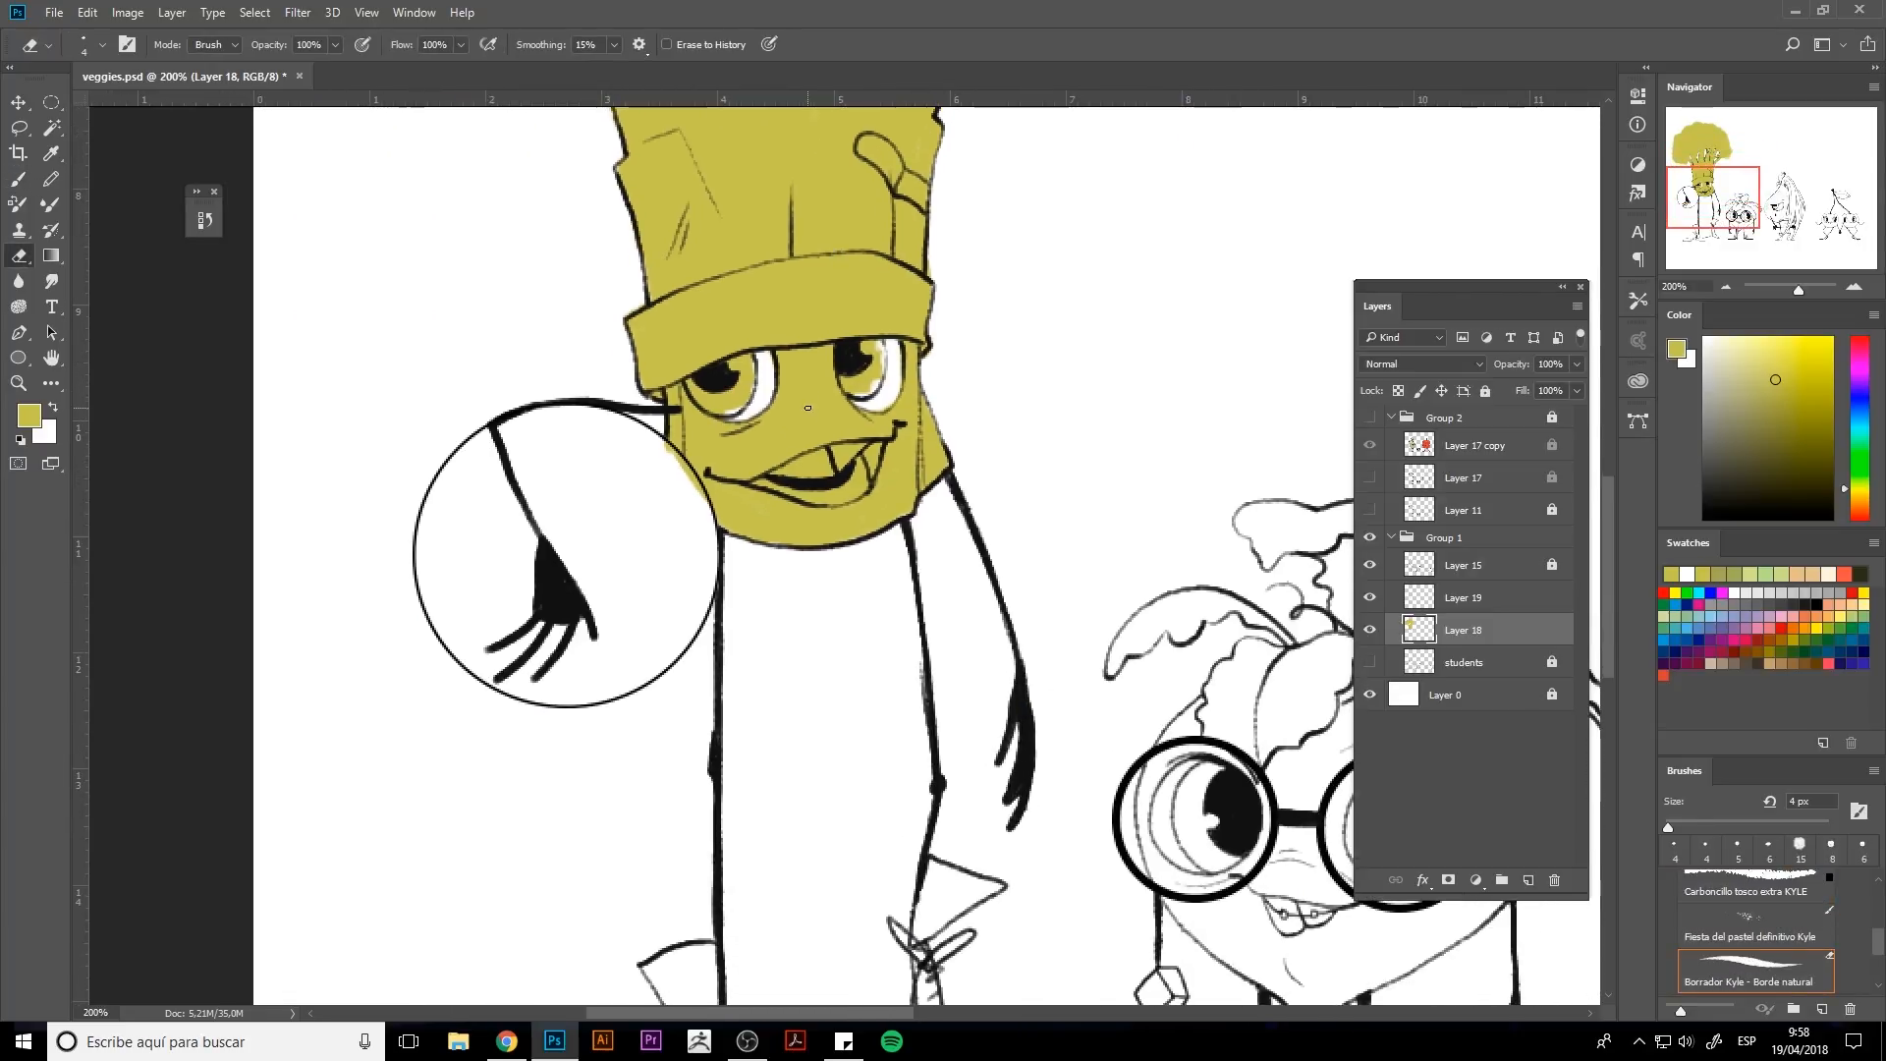
pyautogui.scroll(1, 682, 477)
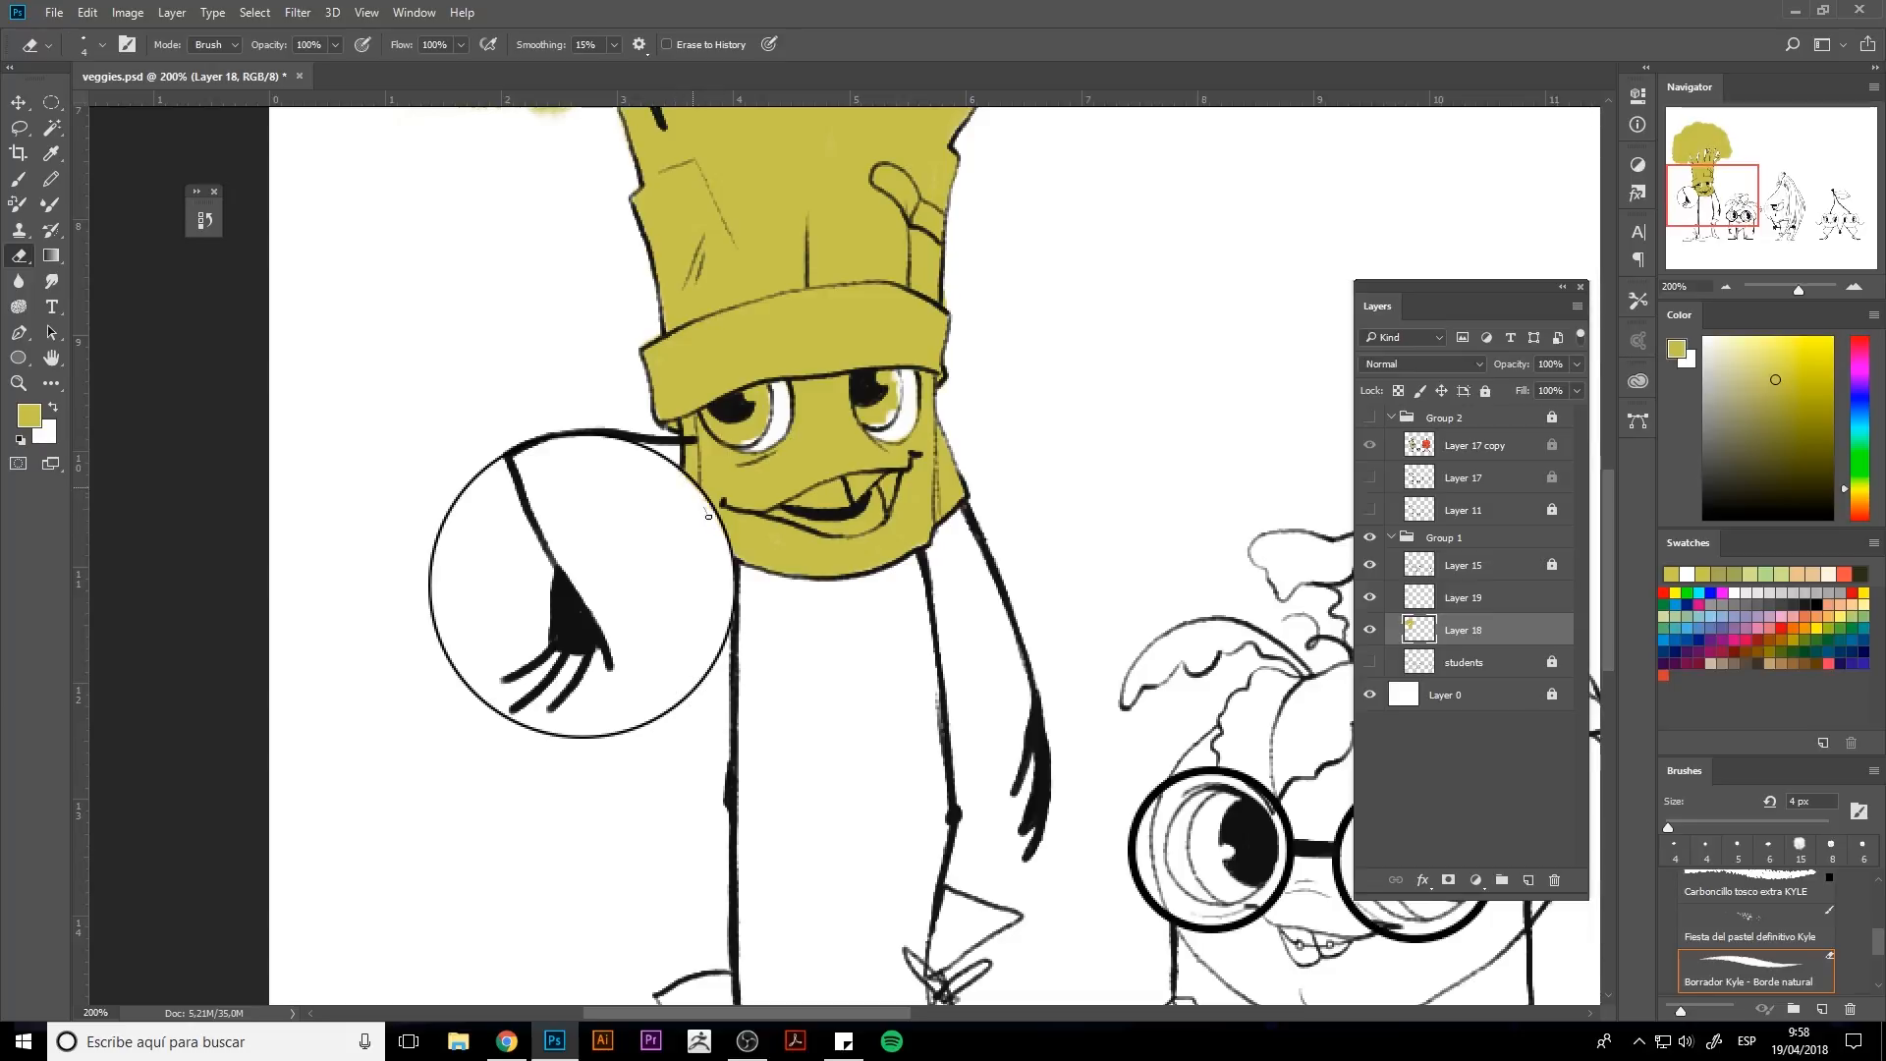
pyautogui.click(1459, 598)
pyautogui.scroll(3, 1193, 621)
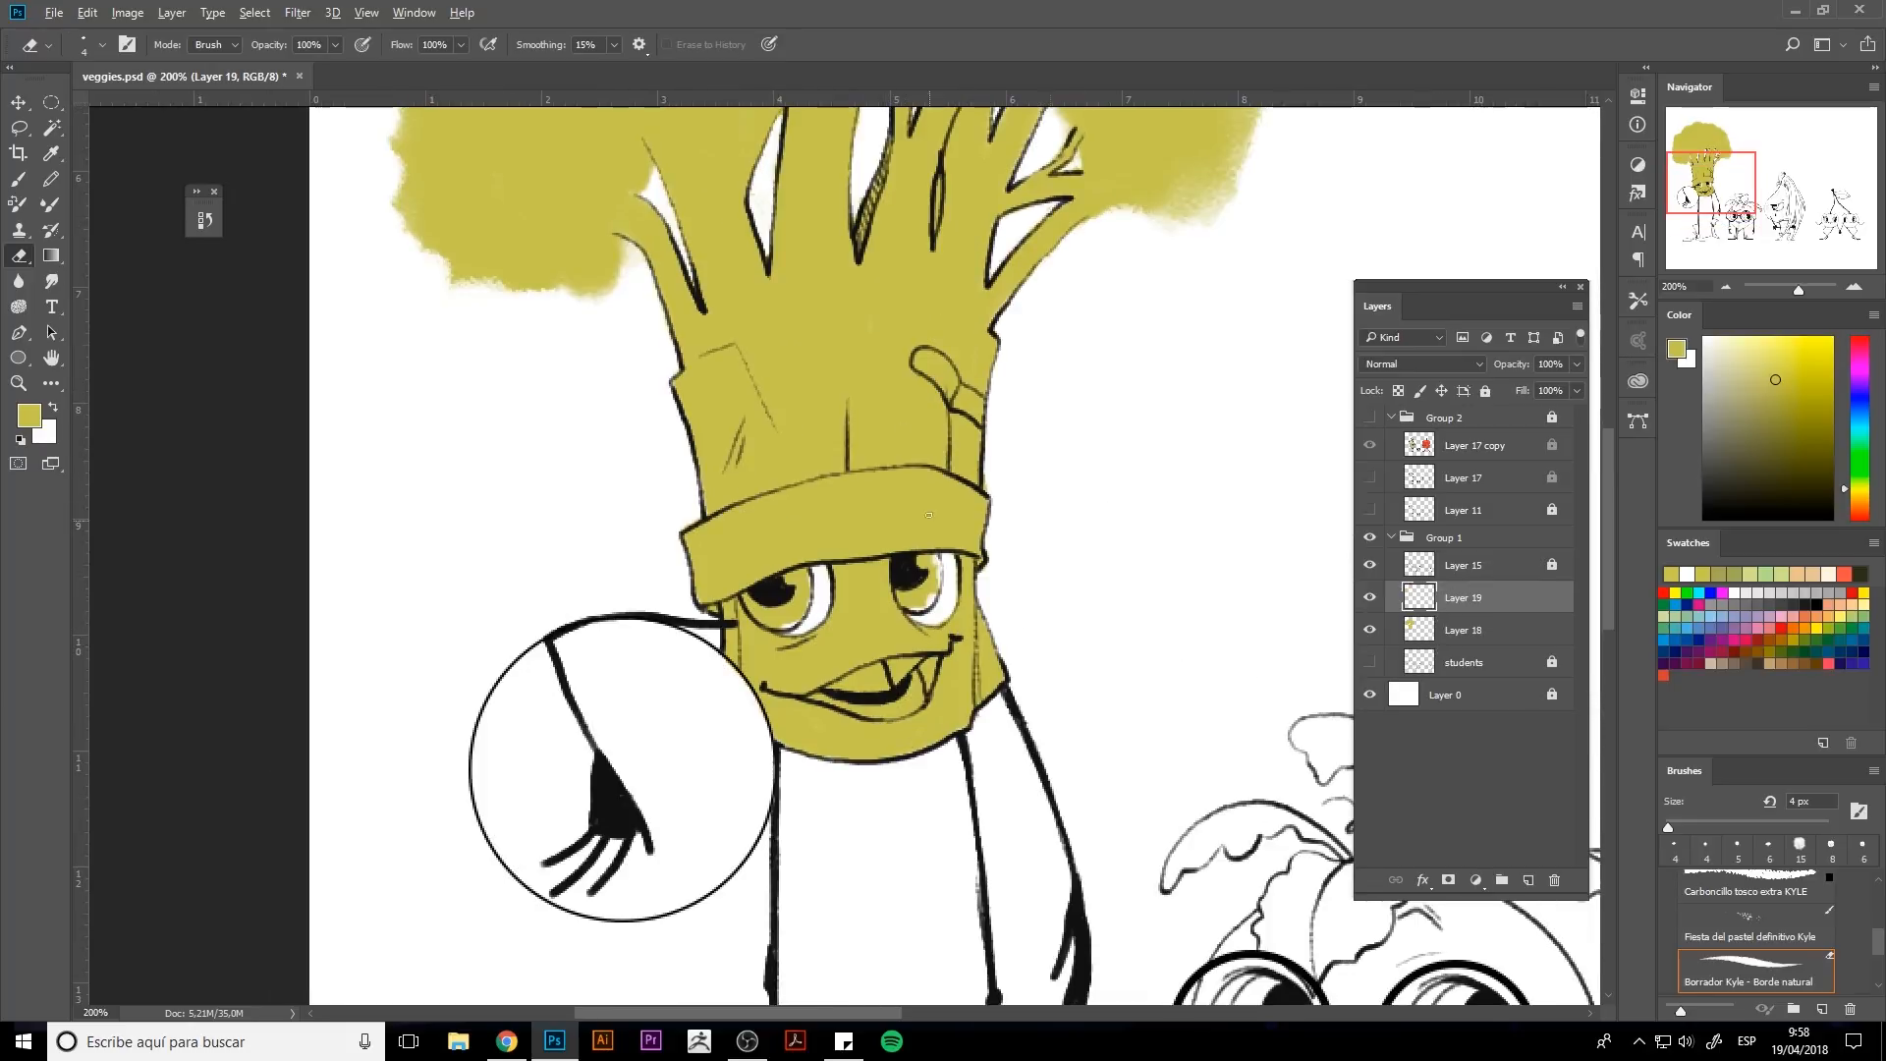
pyautogui.click(1813, 469)
pyautogui.click(1860, 500)
pyautogui.click(1788, 410)
pyautogui.click(1859, 494)
pyautogui.press('b')
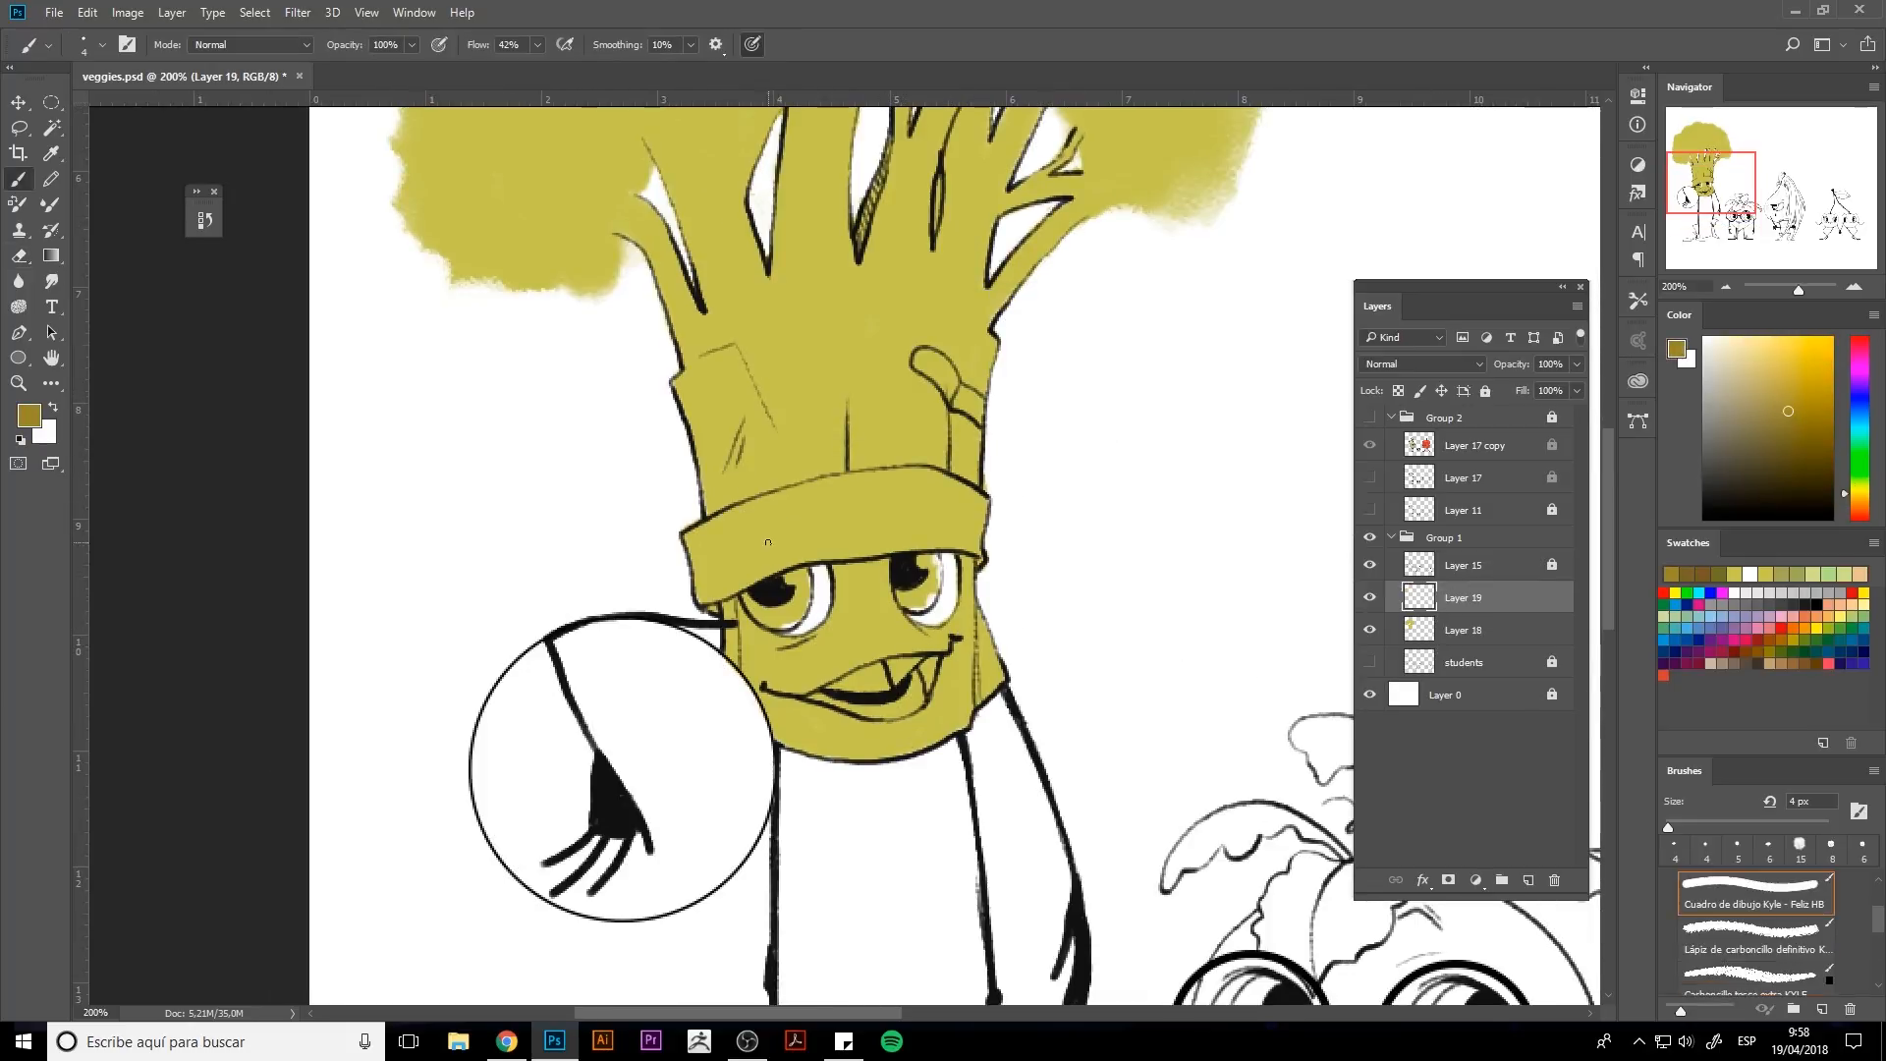
pyautogui.press(']')
pyautogui.press(']')
pyautogui.press(']')
pyautogui.moveTo(798, 599); pyautogui.dragTo(766, 608)
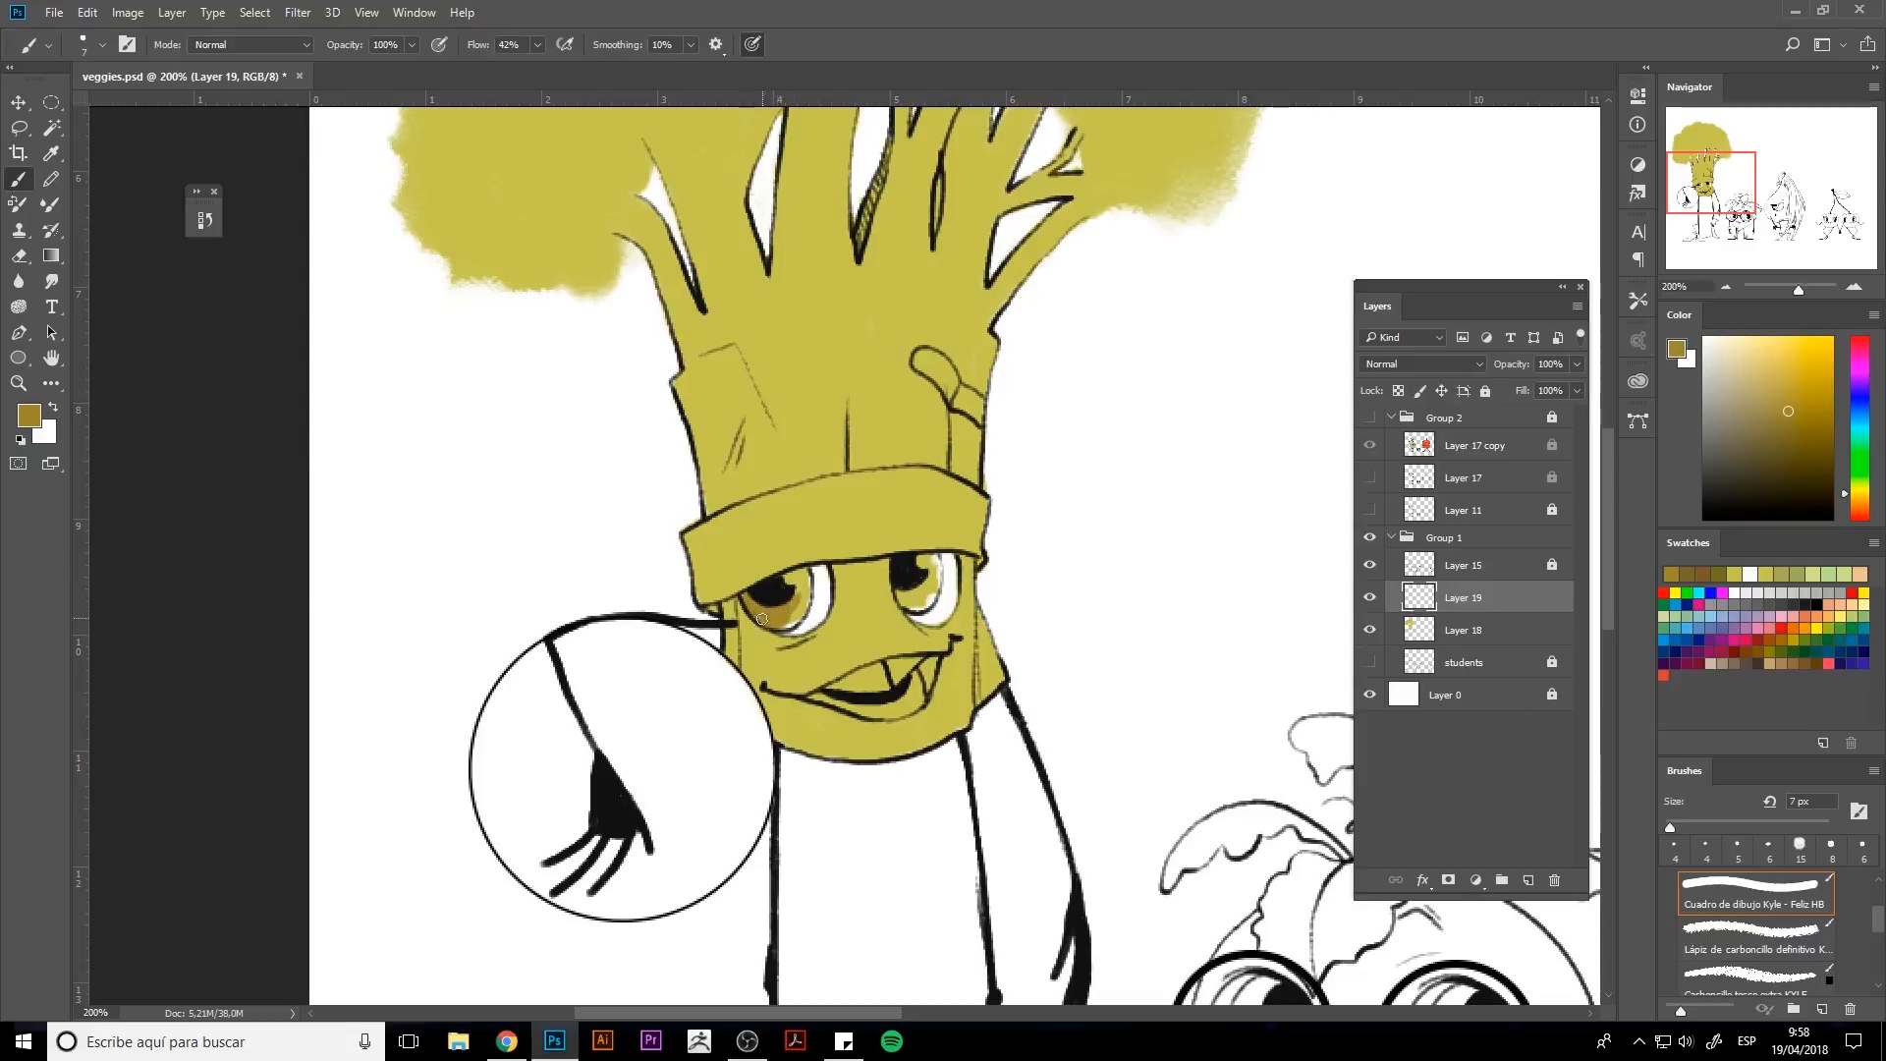
pyautogui.moveTo(916, 597); pyautogui.dragTo(926, 577)
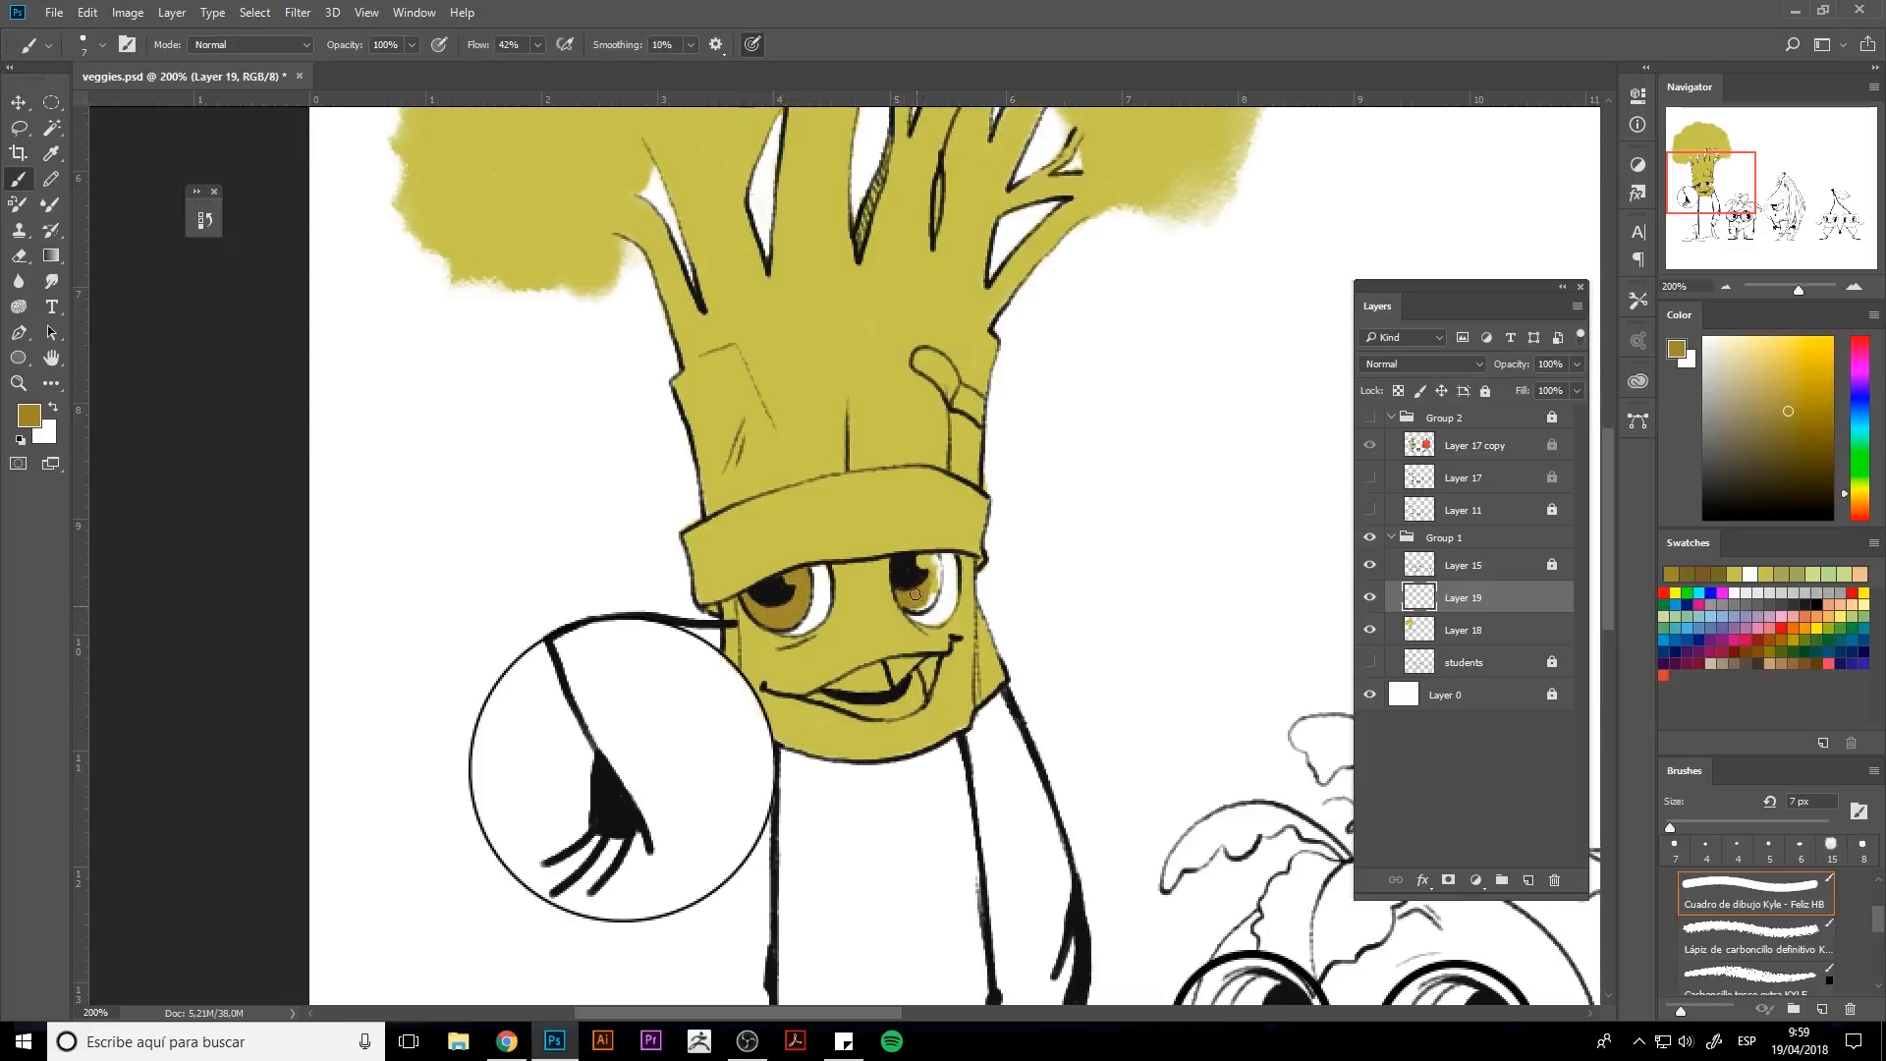
# Darken the irises with a deeper brown and add small details with a 3 px brush.
pyautogui.keyDown('alt'); pyautogui.click(1162, 374); pyautogui.keyUp('alt')
pyautogui.click(1790, 414)
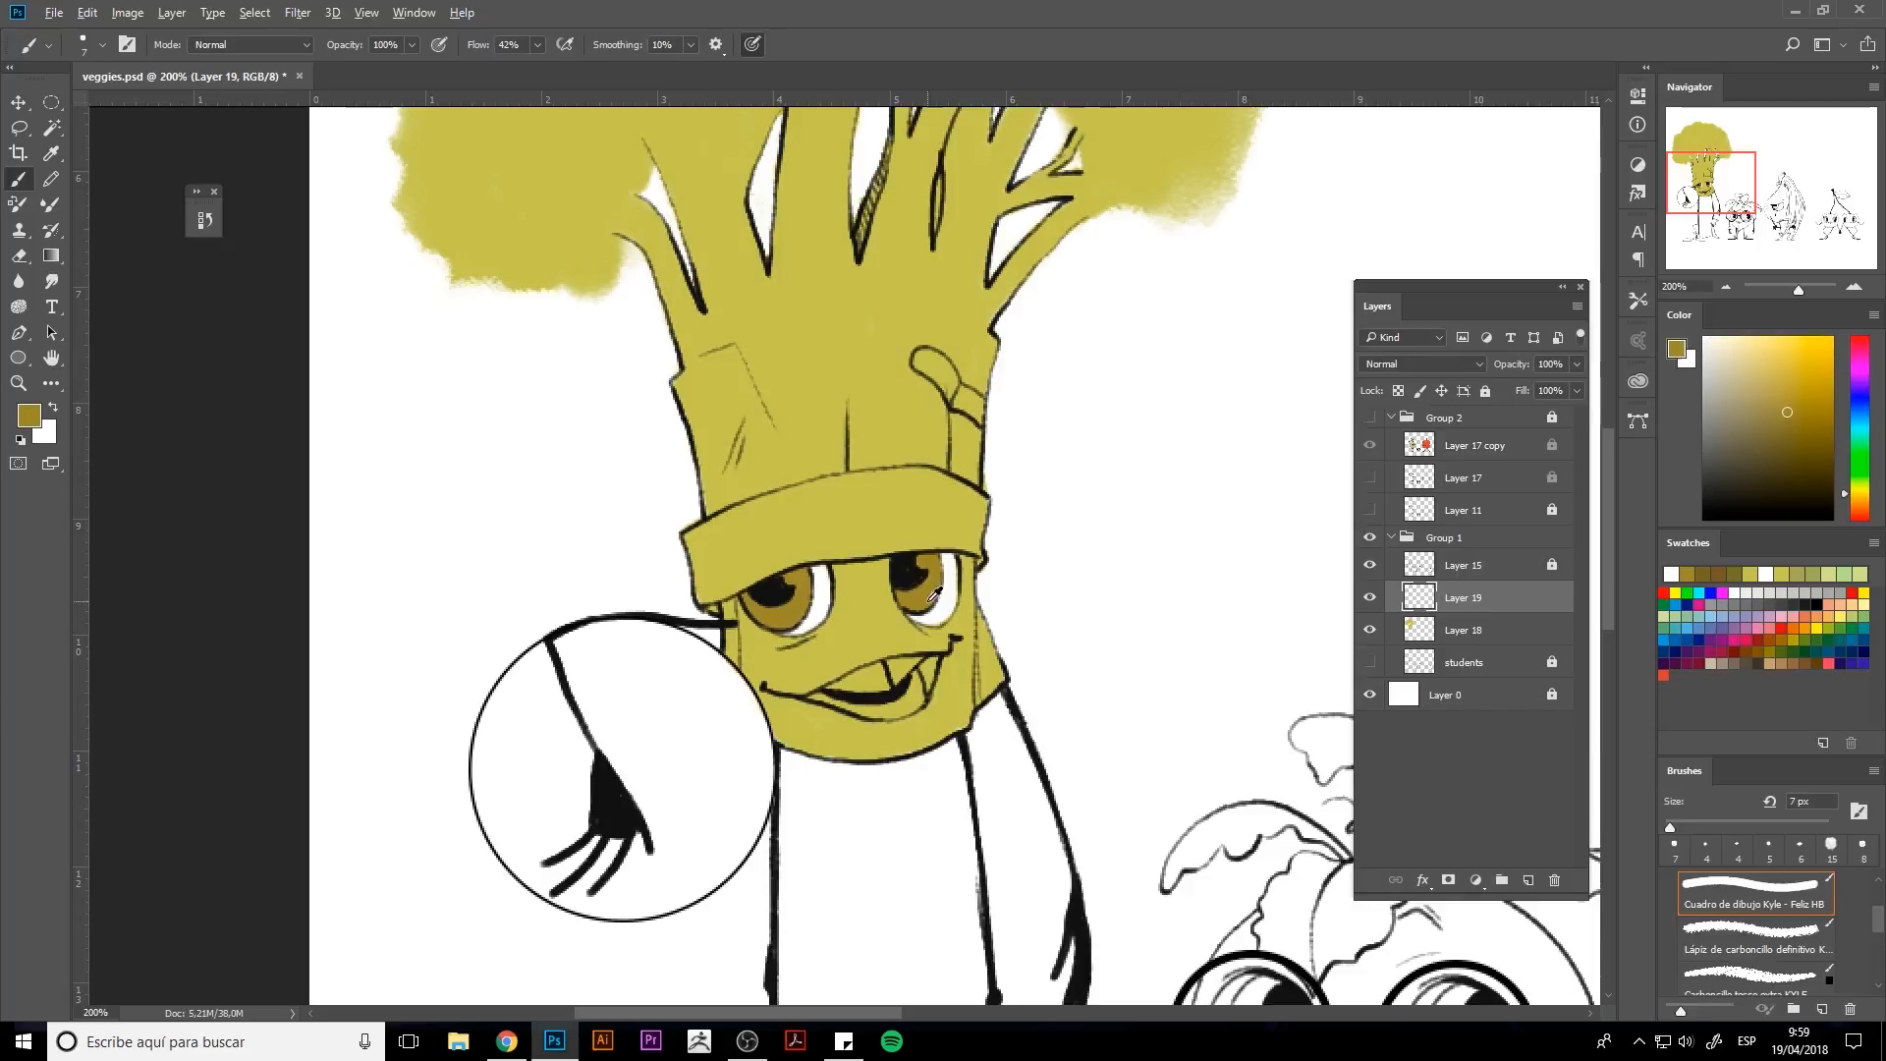
pyautogui.click(1795, 427)
pyautogui.click(1797, 436)
pyautogui.moveTo(936, 570); pyautogui.dragTo(917, 567)
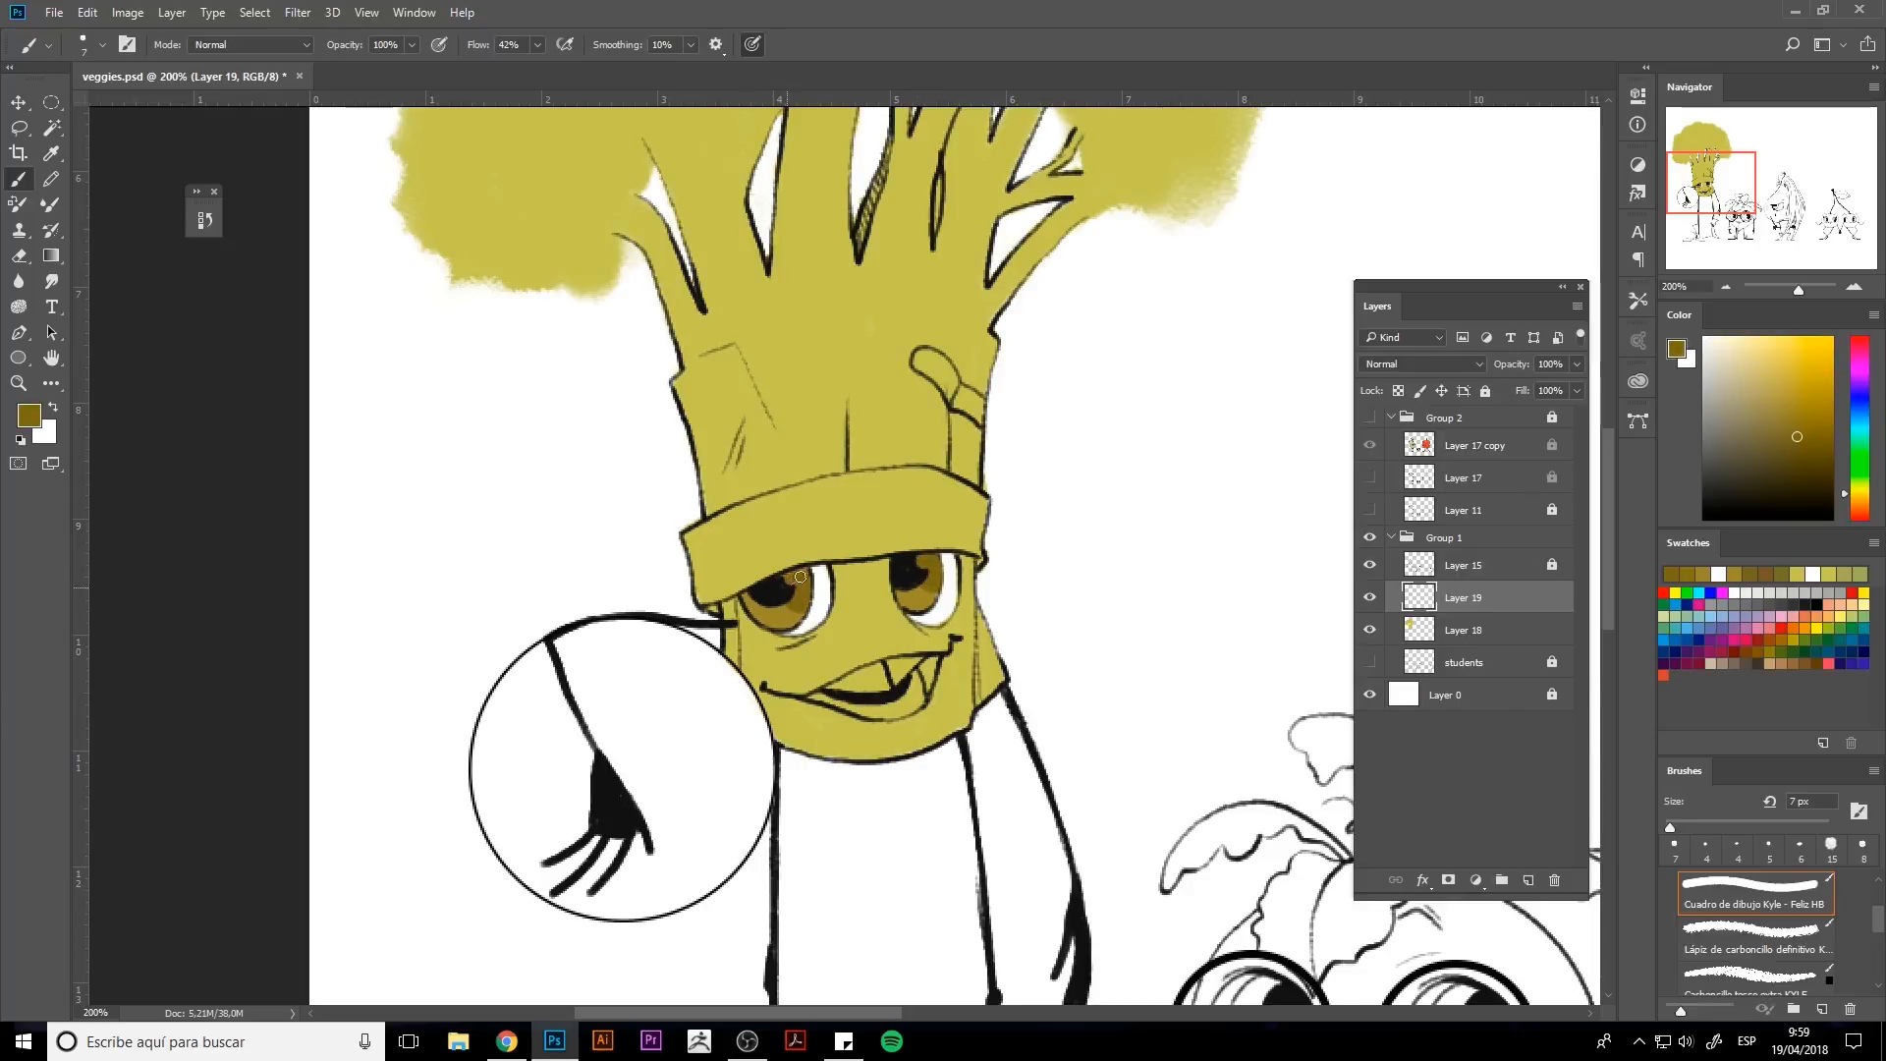
pyautogui.keyDown('alt'); pyautogui.click(1069, 413); pyautogui.keyUp('alt')
pyautogui.keyDown('alt'); pyautogui.click(791, 608); pyautogui.keyUp('alt')
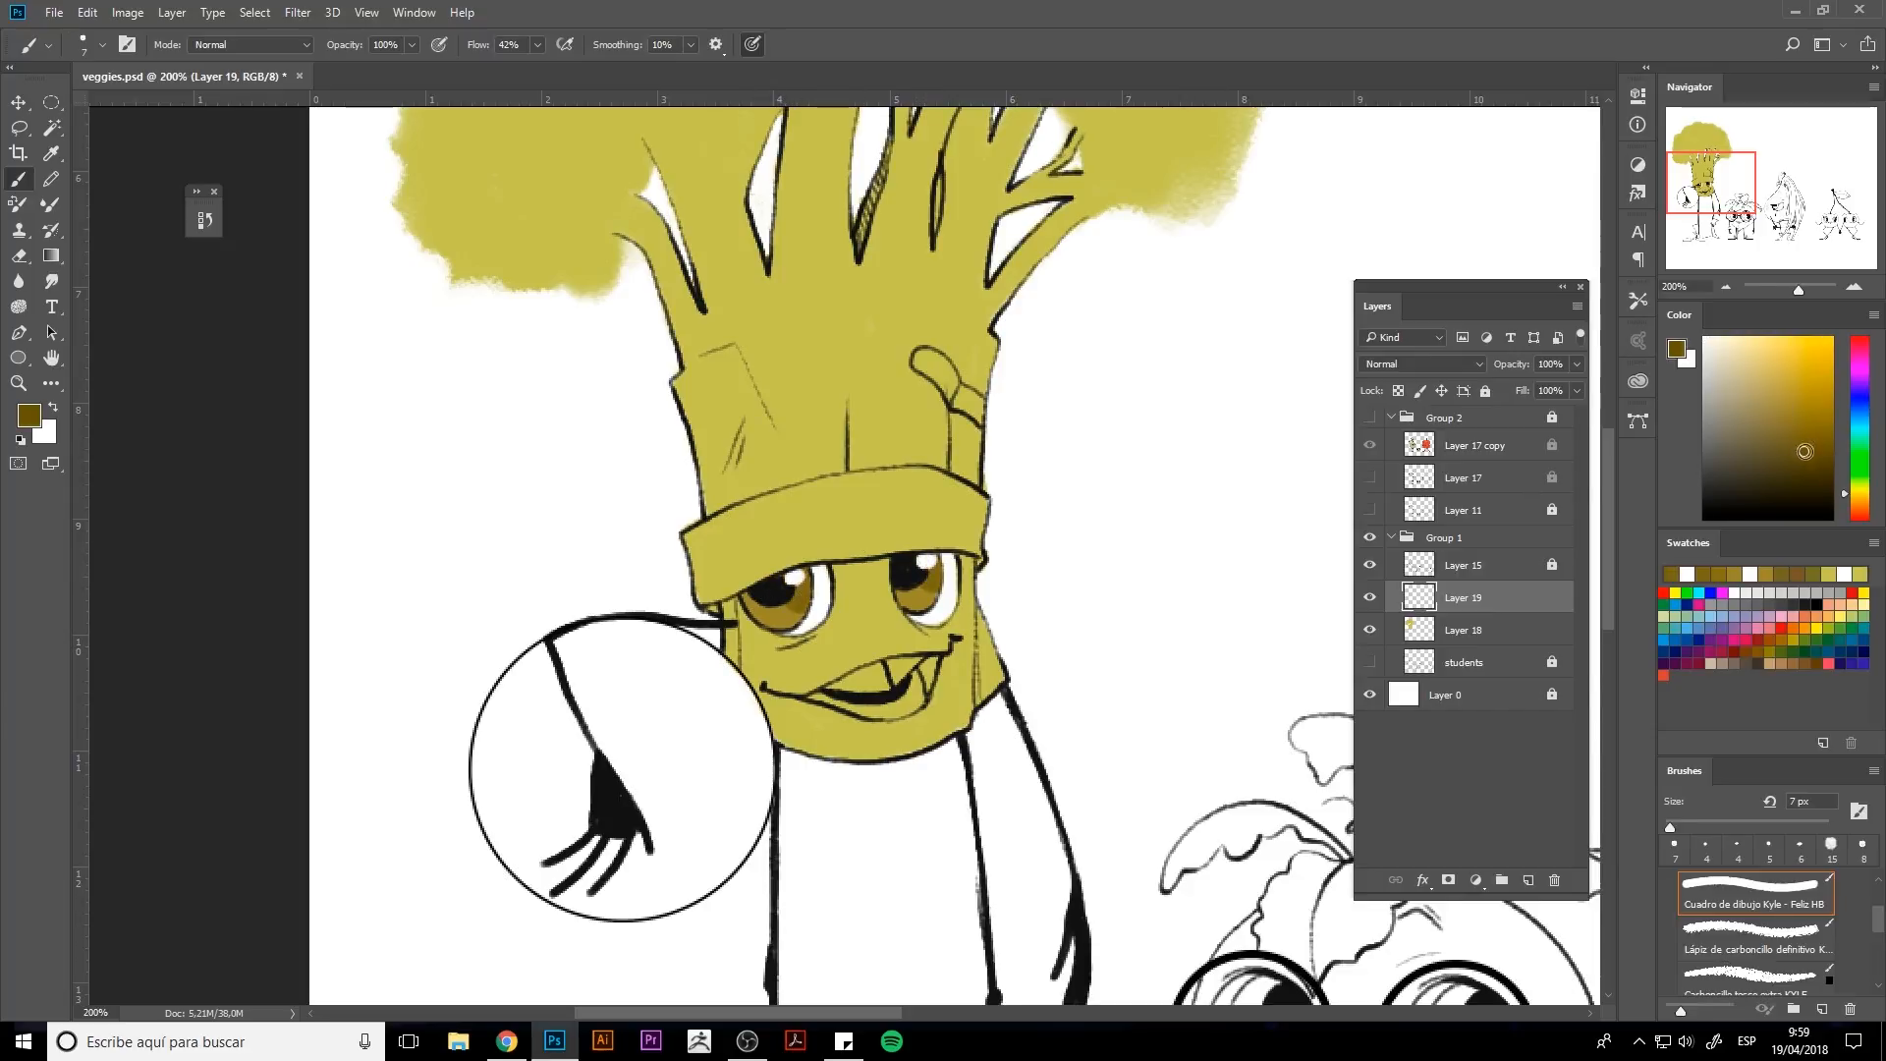
pyautogui.press('[')
pyautogui.press('[')
pyautogui.press('[')
pyautogui.keyDown('alt'); pyautogui.click(915, 595); pyautogui.keyUp('alt')
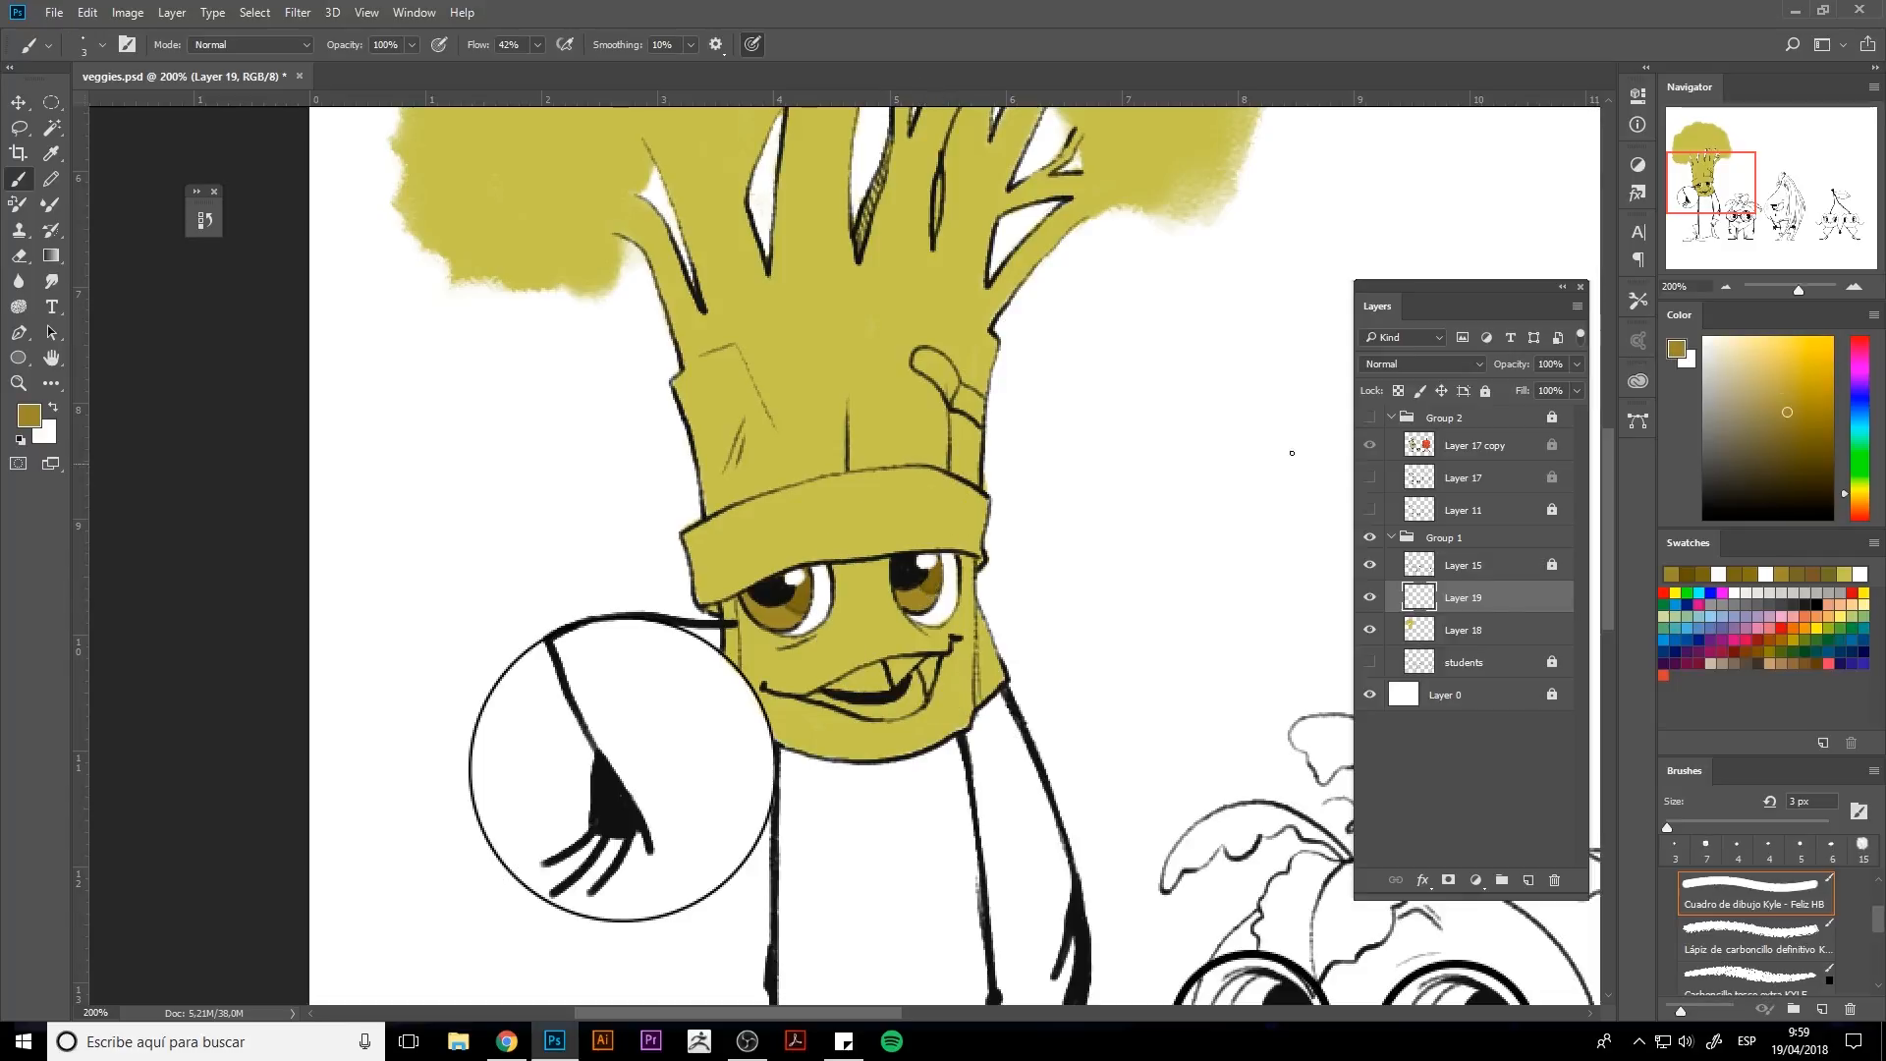
# Paint the broccoli's teeth white with a 6 px brush.
pyautogui.keyDown('alt'); pyautogui.click(776, 623); pyautogui.keyUp('alt')
pyautogui.keyDown('alt'); pyautogui.click(884, 678); pyautogui.keyUp('alt')
pyautogui.press(']')
pyautogui.press(']')
pyautogui.press(']')
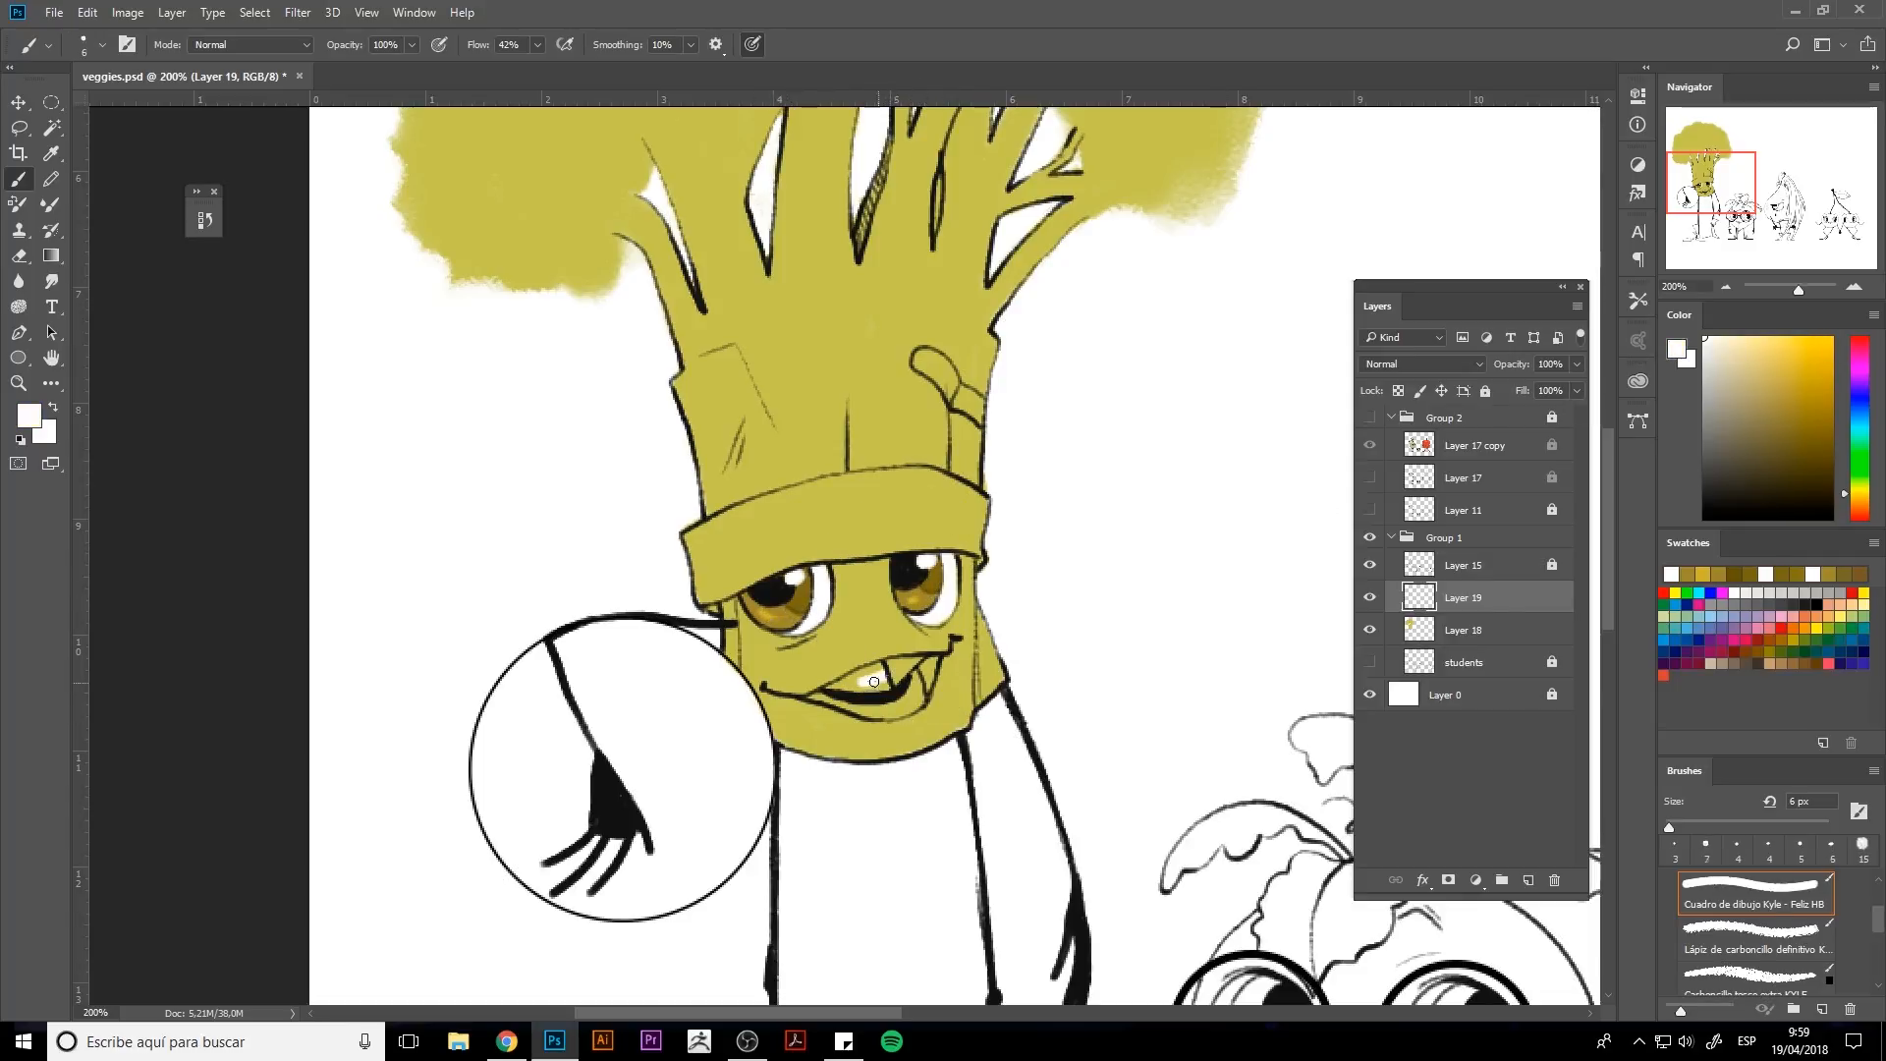
pyautogui.moveTo(873, 681); pyautogui.dragTo(864, 682)
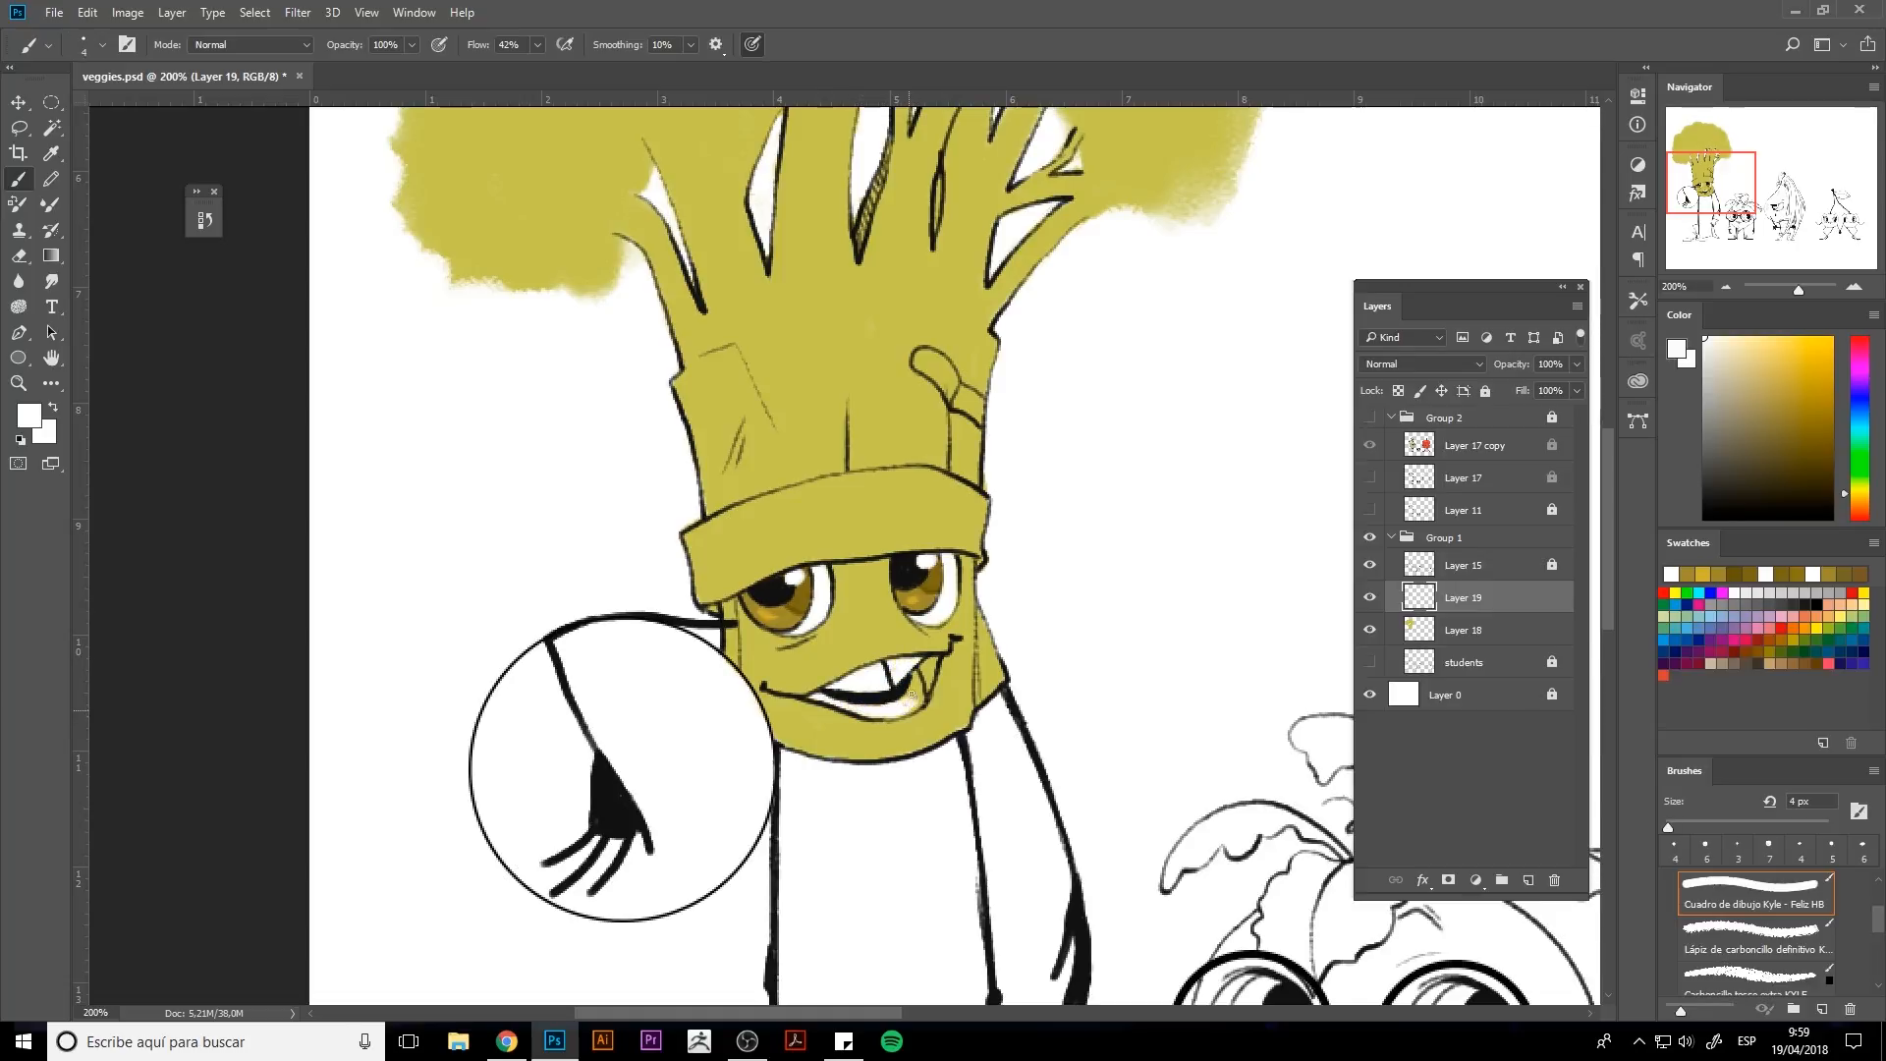
pyautogui.moveTo(909, 680); pyautogui.dragTo(884, 688)
# Pick a salmon red and paint the broccoli's tongue.
pyautogui.click(1856, 506)
pyautogui.click(1794, 339)
pyautogui.click(1858, 340)
pyautogui.click(1859, 511)
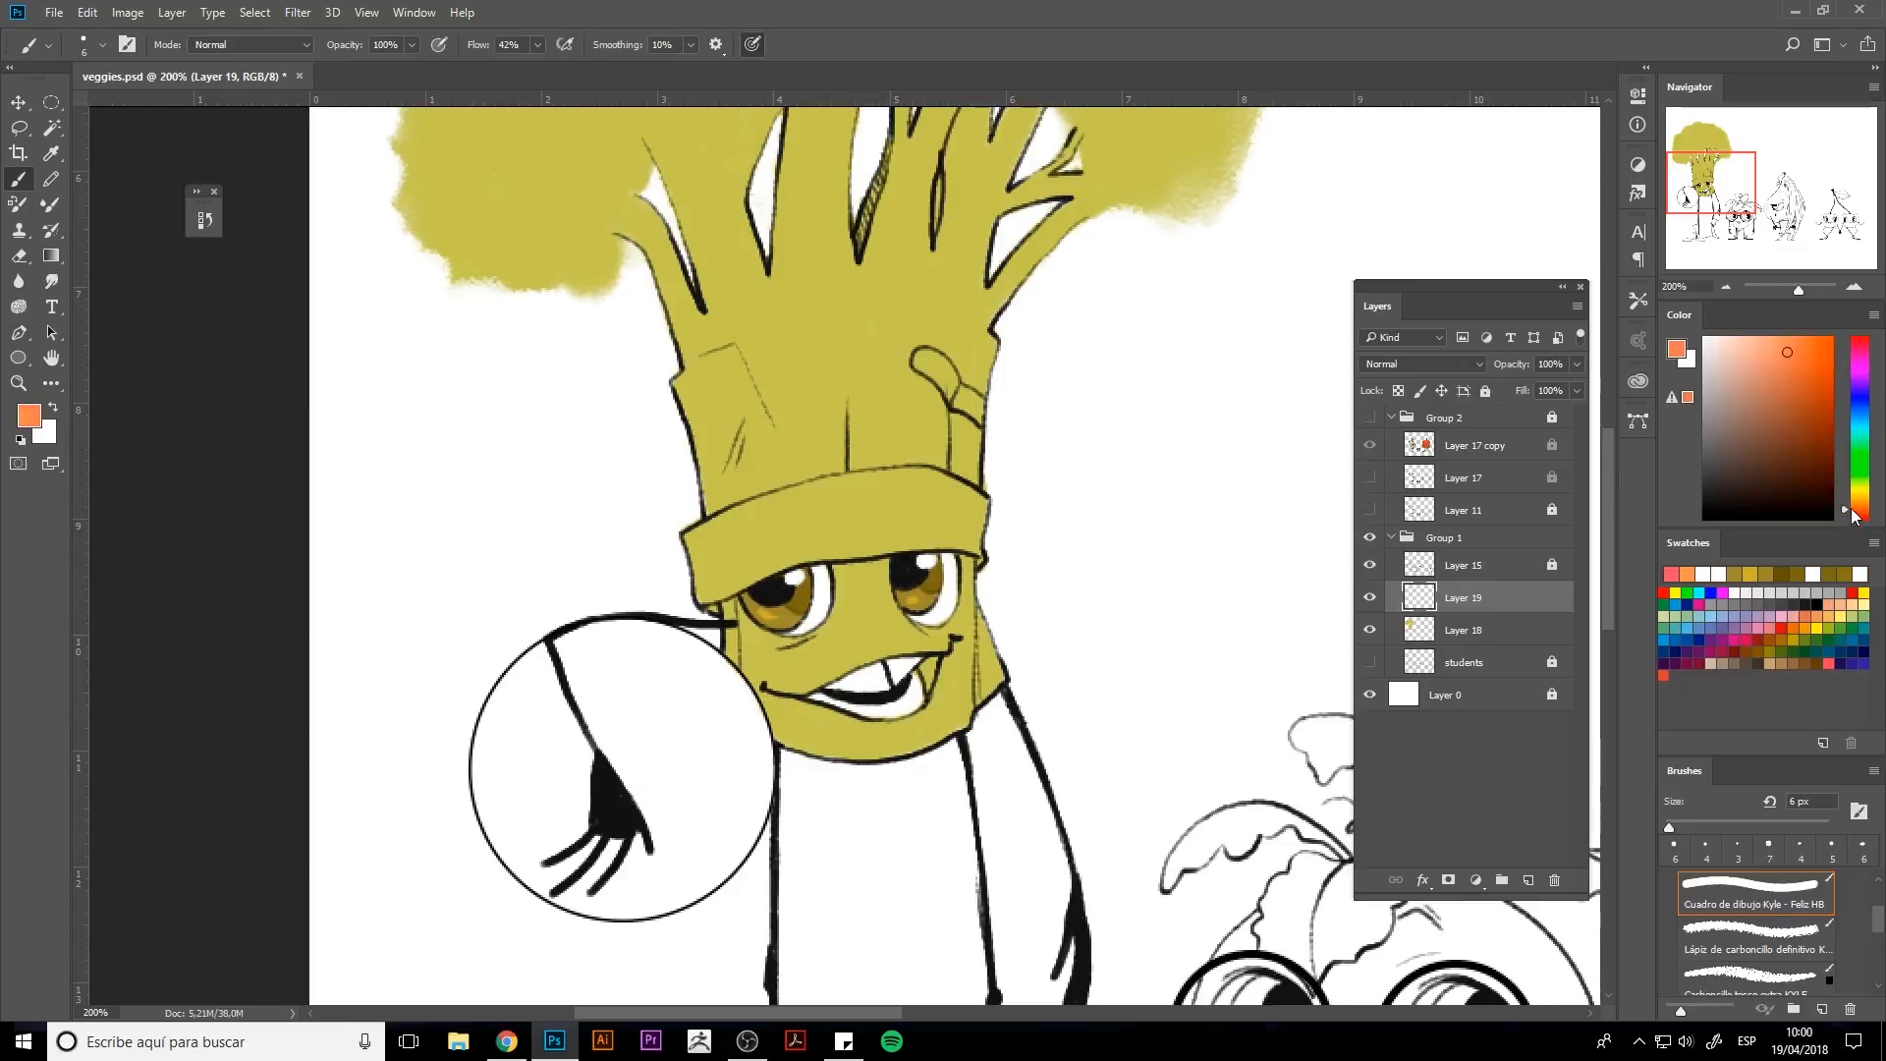
pyautogui.click(1766, 387)
pyautogui.moveTo(933, 661); pyautogui.dragTo(923, 701)
pyautogui.keyDown('alt'); pyautogui.click(914, 698); pyautogui.keyUp('alt')
pyautogui.keyDown('alt'); pyautogui.click(916, 672); pyautogui.keyUp('alt')
pyautogui.keyDown('alt'); pyautogui.click(913, 667); pyautogui.keyUp('alt')
pyautogui.keyDown('alt'); pyautogui.click(927, 673); pyautogui.keyUp('alt')
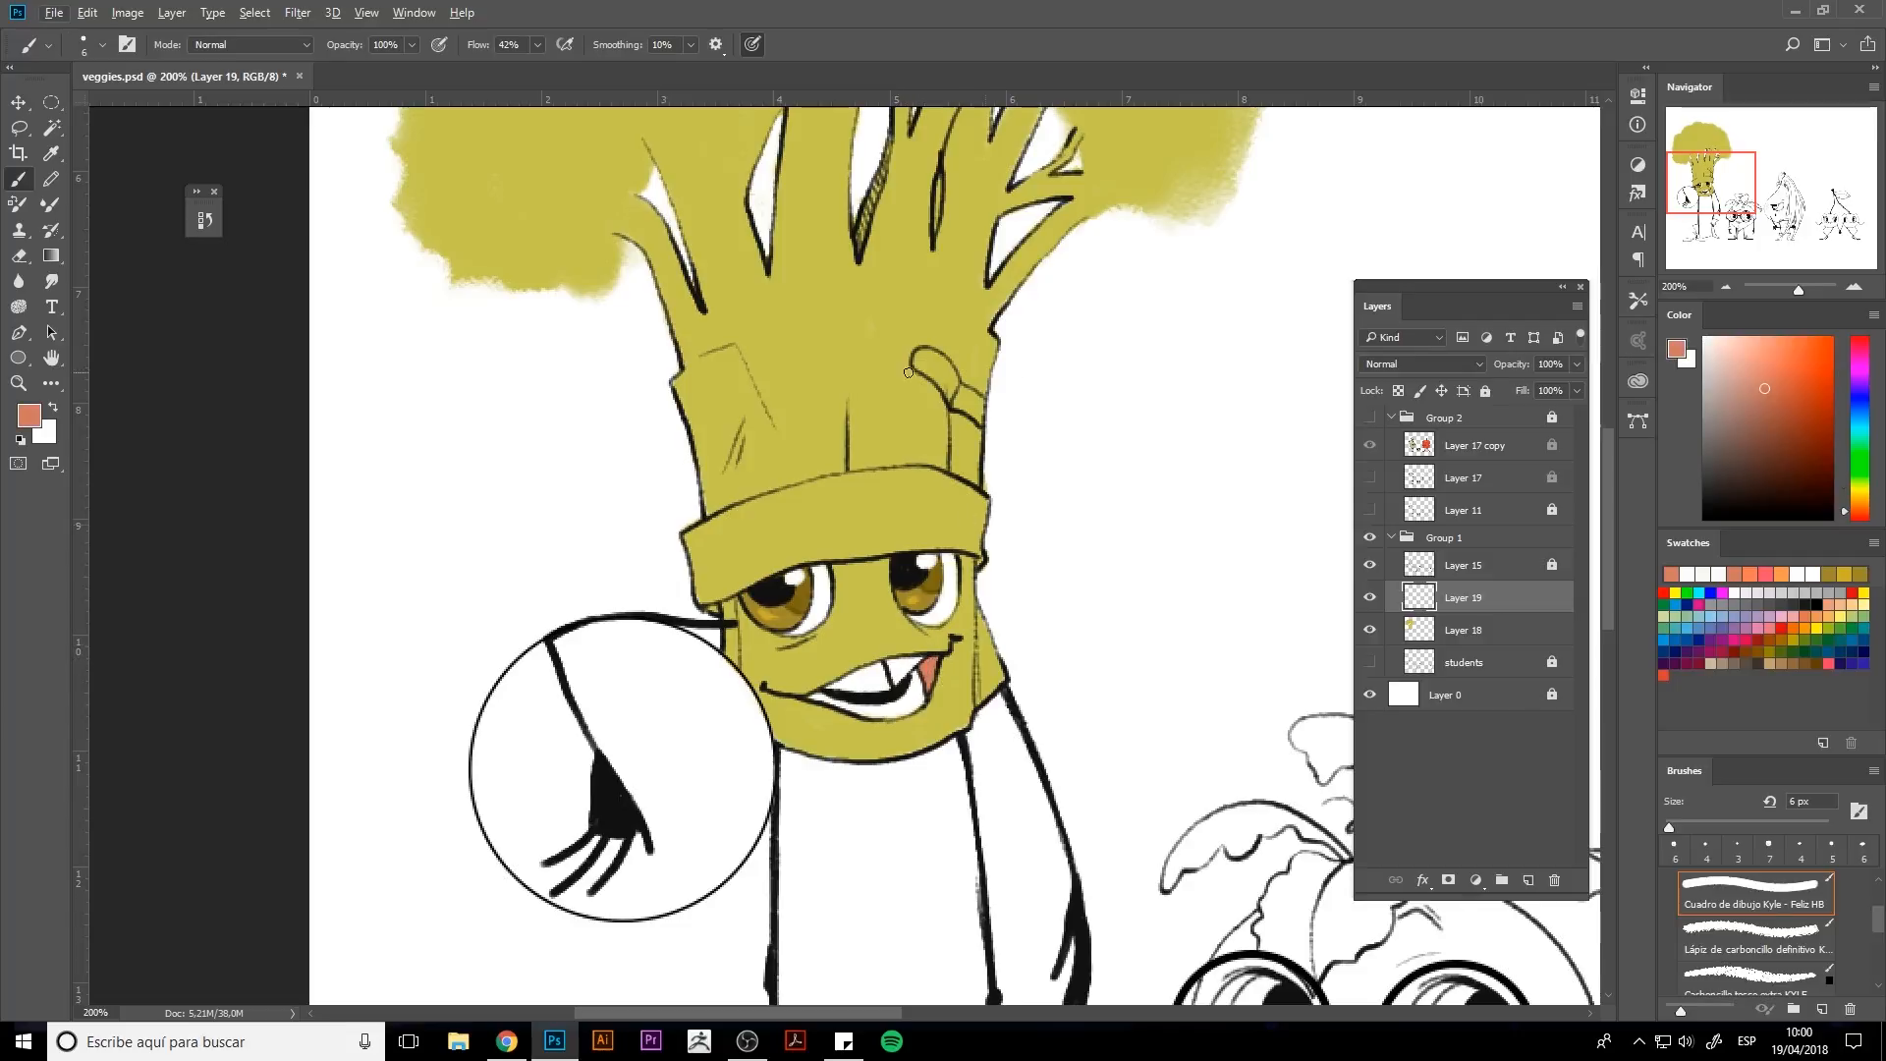
# Add another new layer and paint the hat's band white, redoing the first stroke with a smaller brush.
pyautogui.click(1529, 880)
pyautogui.keyDown('alt'); pyautogui.click(1169, 545); pyautogui.keyUp('alt')
pyautogui.press(']')
pyautogui.press(']')
pyautogui.press(']')
pyautogui.press(']')
pyautogui.press(']')
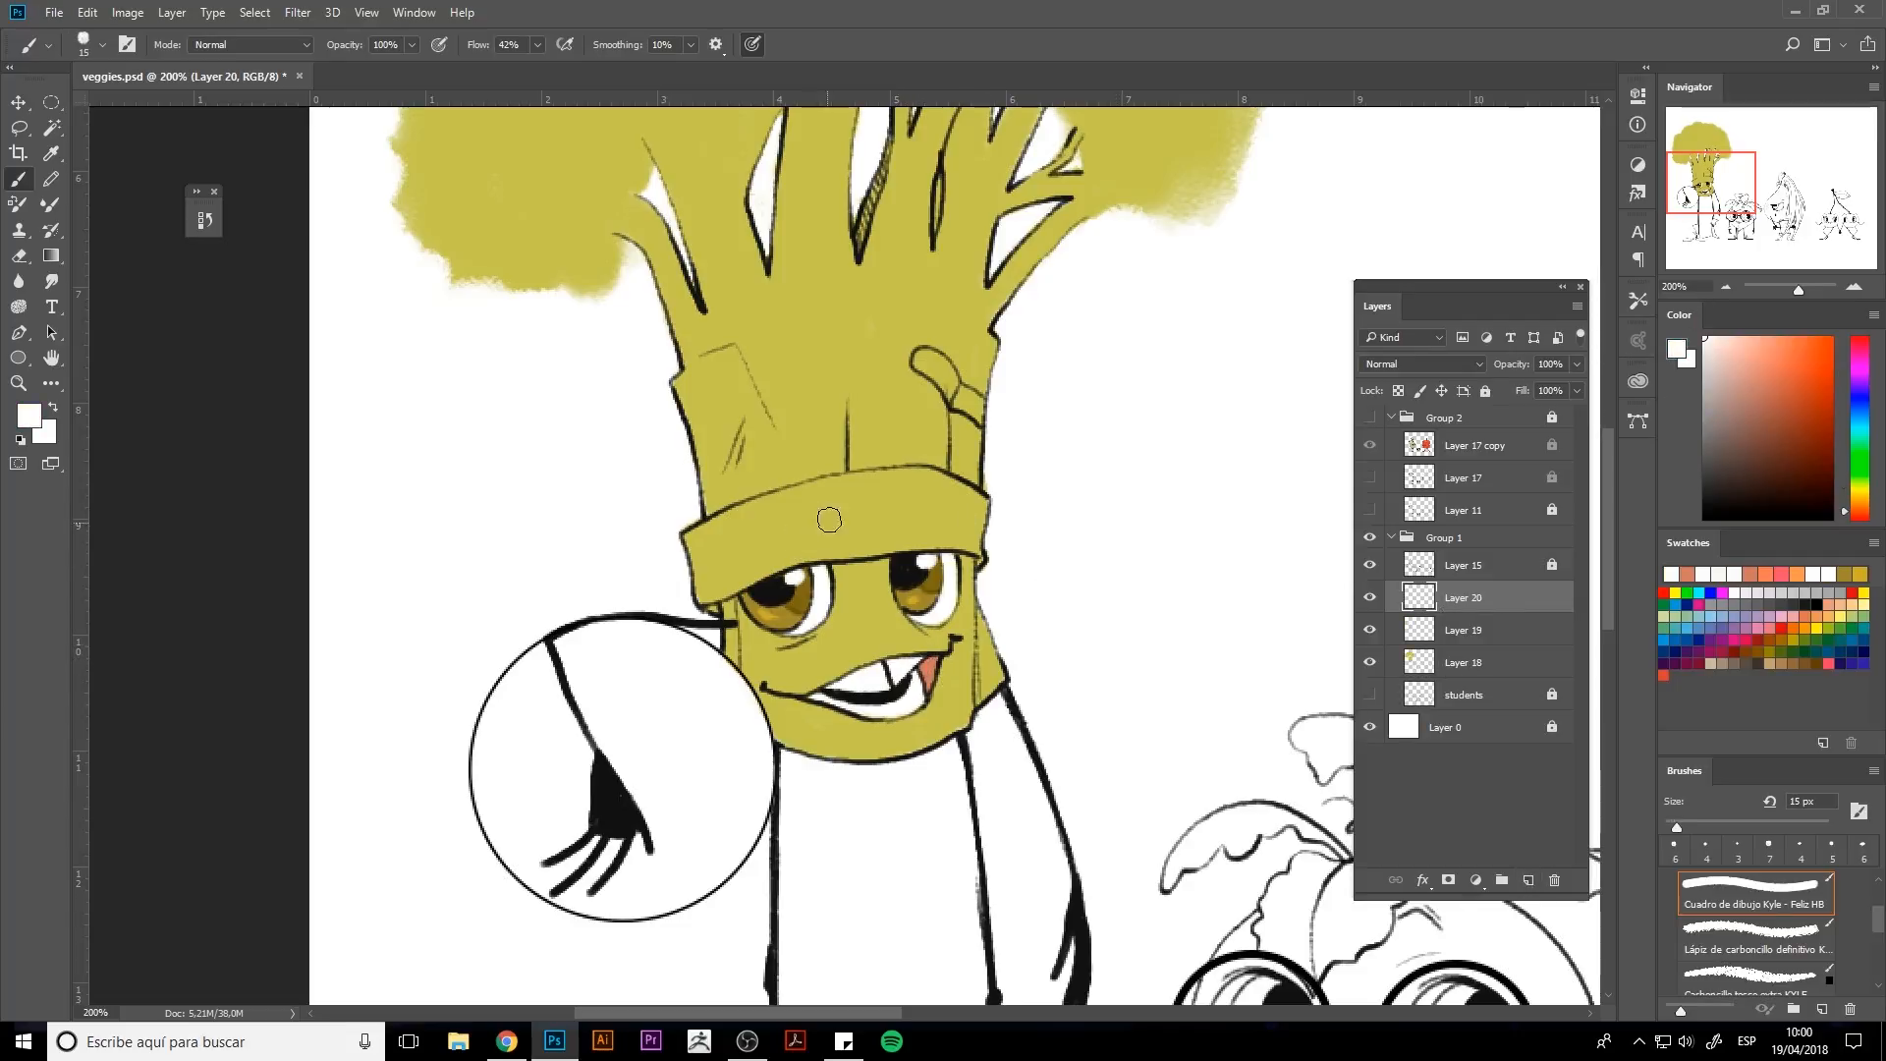
pyautogui.moveTo(829, 520)
pyautogui.mouseDown()
pyautogui.moveTo(907, 528)
pyautogui.moveTo(784, 532)
pyautogui.moveTo(803, 495)
pyautogui.moveTo(710, 564)
pyautogui.mouseUp()
pyautogui.hotkey('ctrl', 'z')
pyautogui.hotkey('ctrl', 'z')
pyautogui.press('[')
pyautogui.press('[')
pyautogui.press('[')
pyautogui.moveTo(724, 558)
pyautogui.mouseDown()
pyautogui.moveTo(722, 519)
pyautogui.moveTo(692, 536)
pyautogui.moveTo(728, 576)
pyautogui.moveTo(742, 549)
pyautogui.moveTo(705, 596)
pyautogui.moveTo(793, 514)
pyautogui.moveTo(771, 502)
pyautogui.moveTo(763, 567)
pyautogui.moveTo(859, 549)
pyautogui.moveTo(868, 528)
pyautogui.moveTo(822, 515)
pyautogui.moveTo(835, 487)
pyautogui.moveTo(912, 477)
pyautogui.moveTo(940, 495)
pyautogui.moveTo(897, 544)
pyautogui.moveTo(965, 543)
pyautogui.moveTo(934, 473)
pyautogui.moveTo(974, 493)
pyautogui.moveTo(978, 540)
pyautogui.mouseUp()
# Hide and restore the background layer to inspect the white hat band.
pyautogui.click(1370, 727)
pyautogui.press('e')
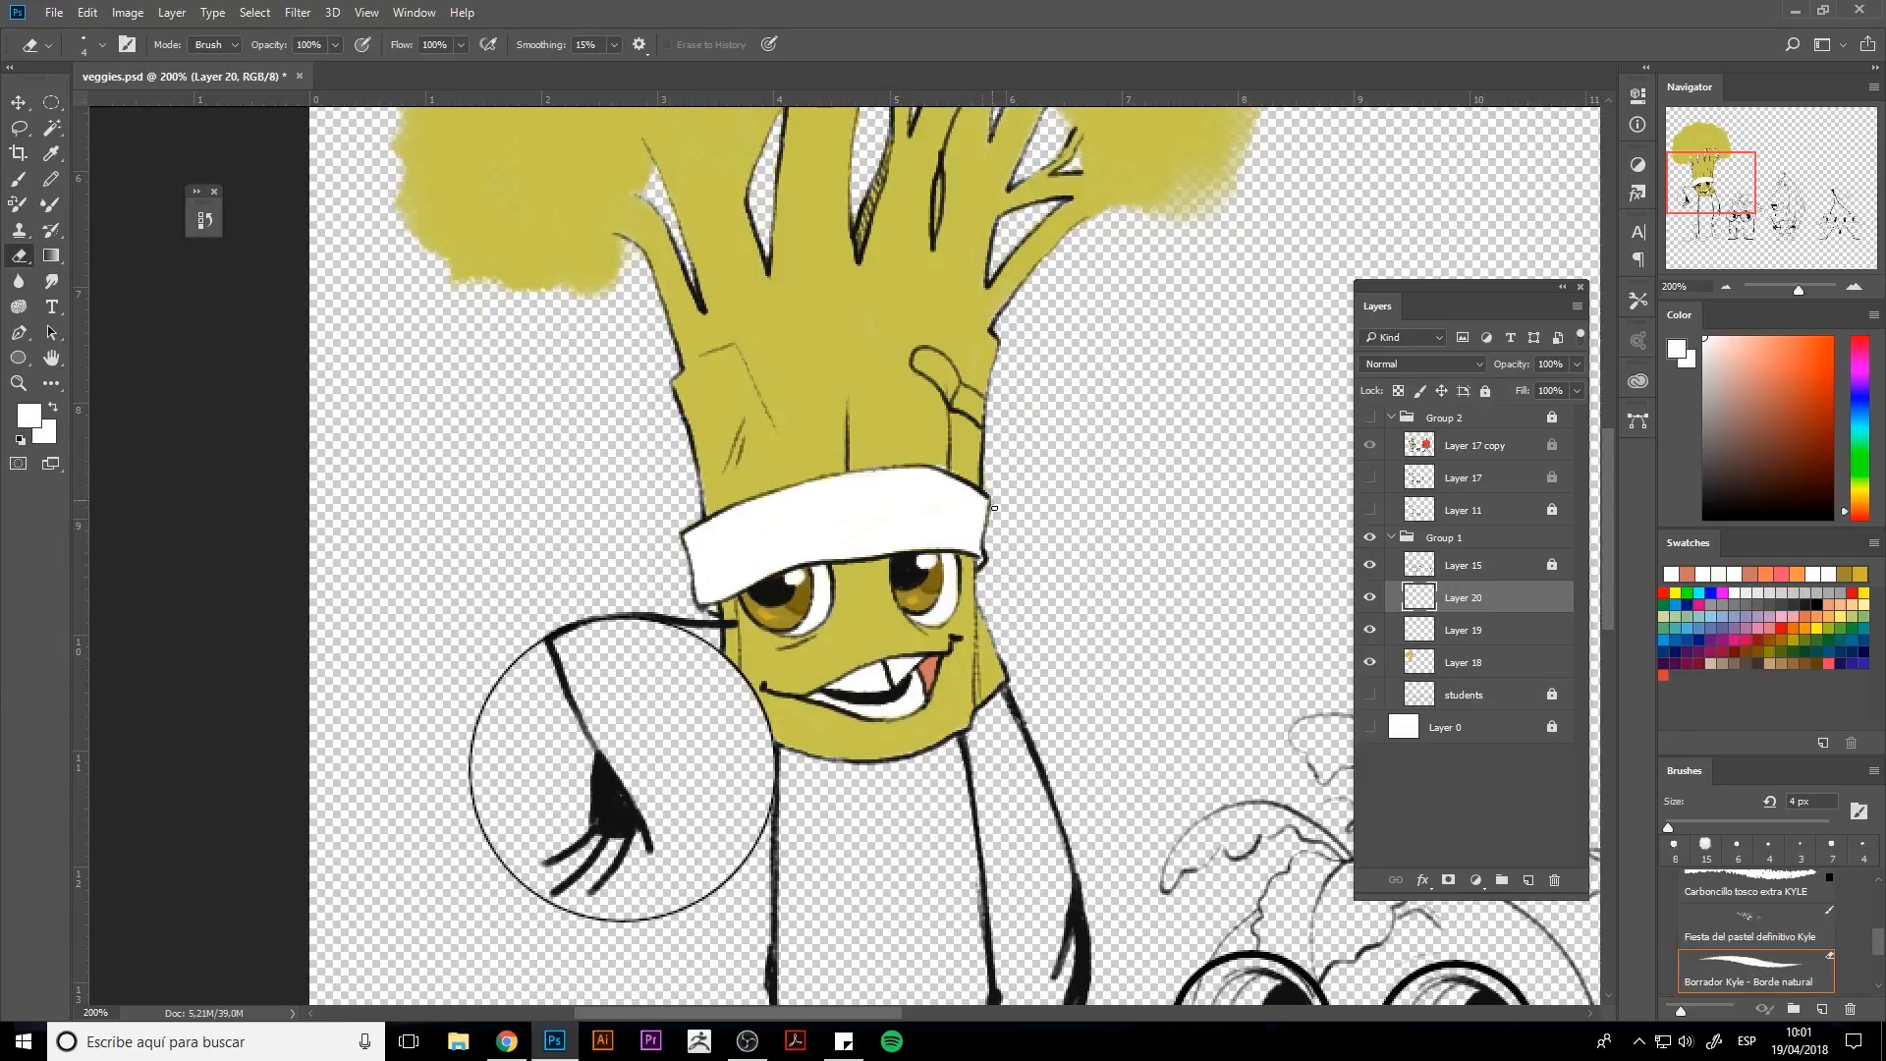
pyautogui.hotkey('alt', '[')
pyautogui.hotkey('alt', '[')
pyautogui.click(1371, 727)
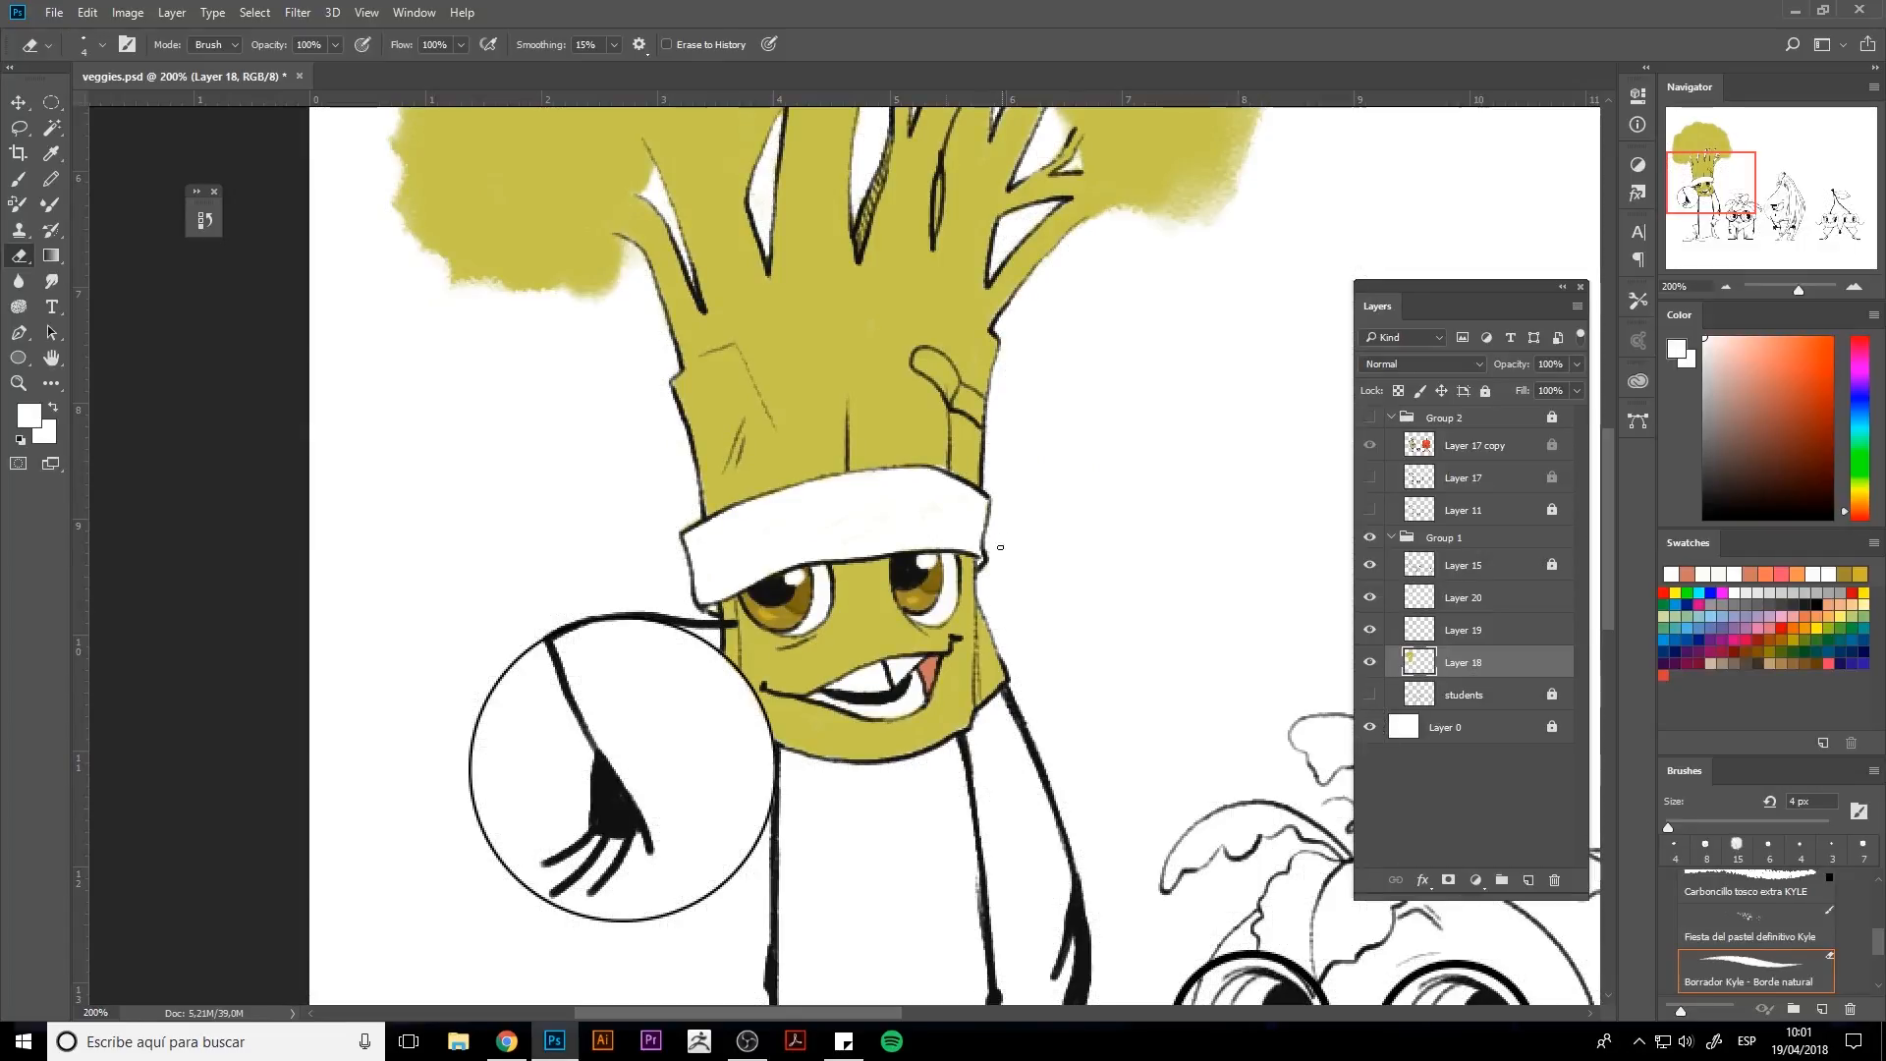
# Load the hat band as a selection and apply a colorized Hue/Saturation with lower lightness and saturation.
pyautogui.press('b')
pyautogui.click(1411, 640)
pyautogui.keyDown('ctrl'); pyautogui.click(1415, 619); pyautogui.keyUp('ctrl')
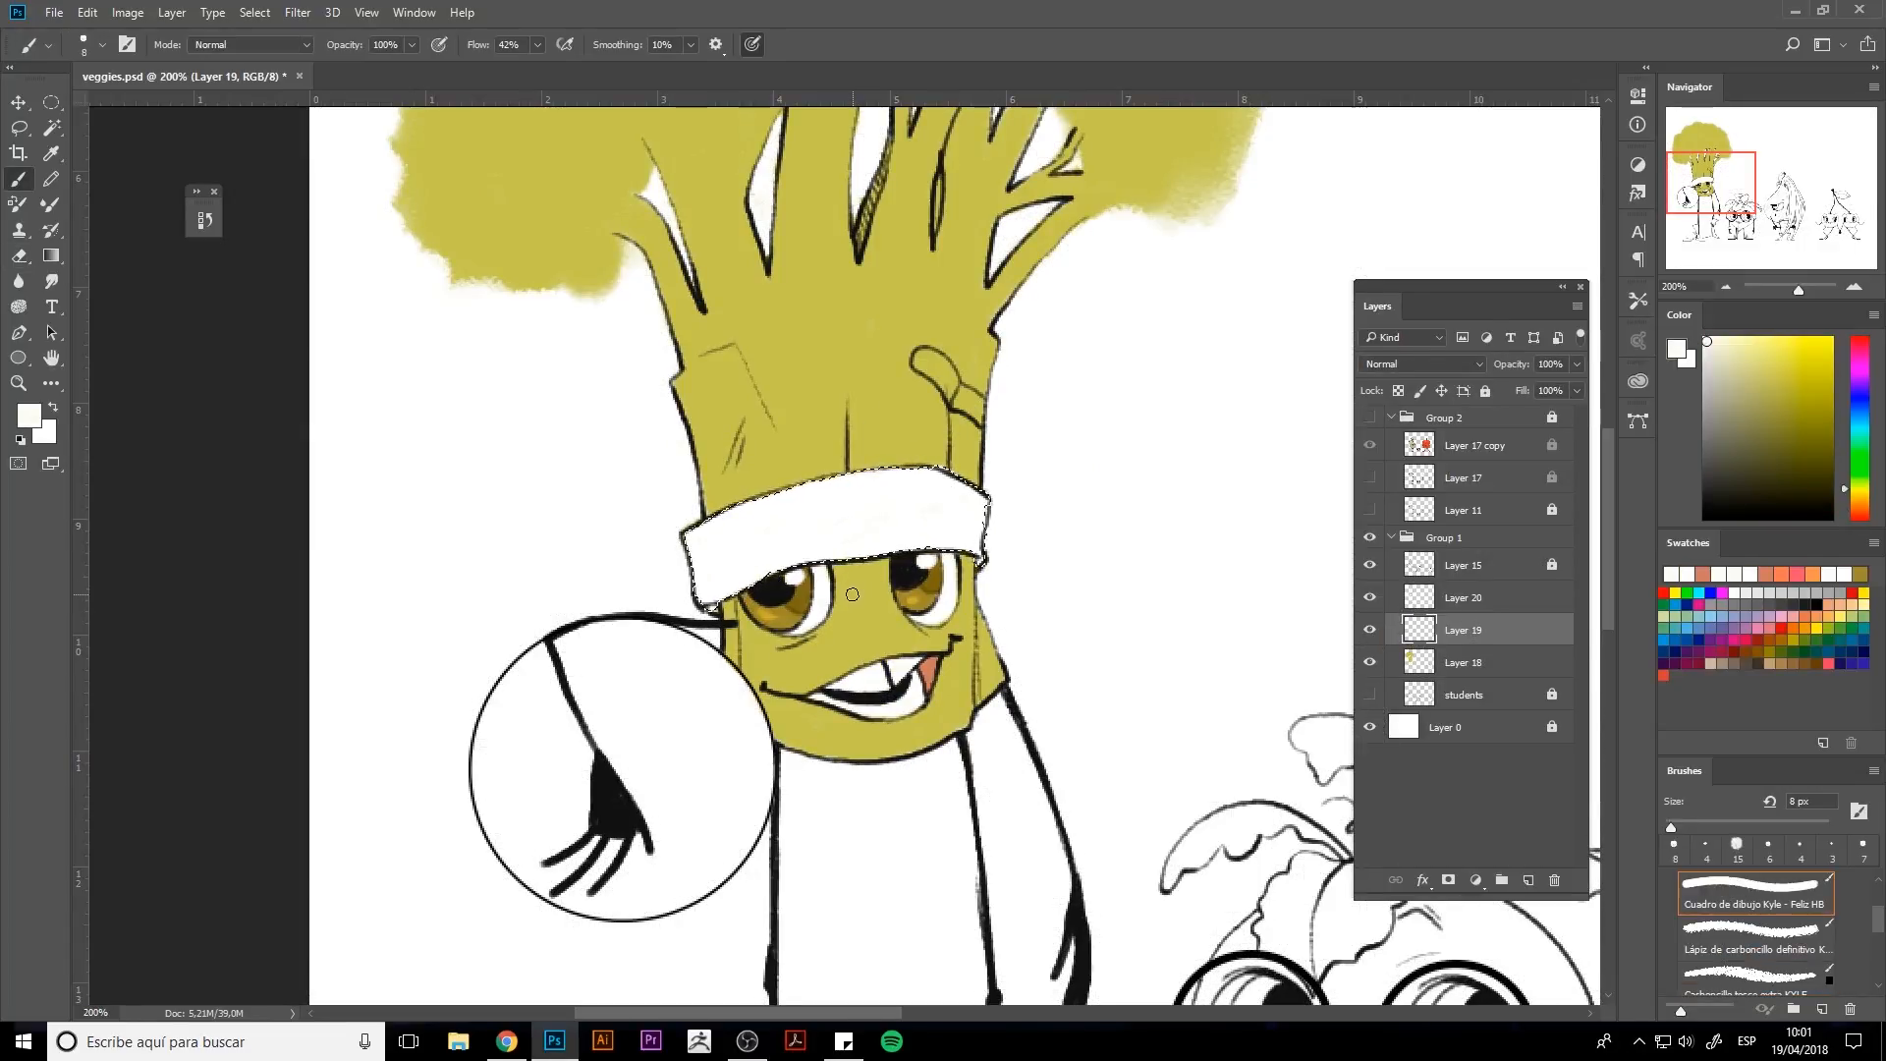
pyautogui.hotkey('ctrl', 'u')
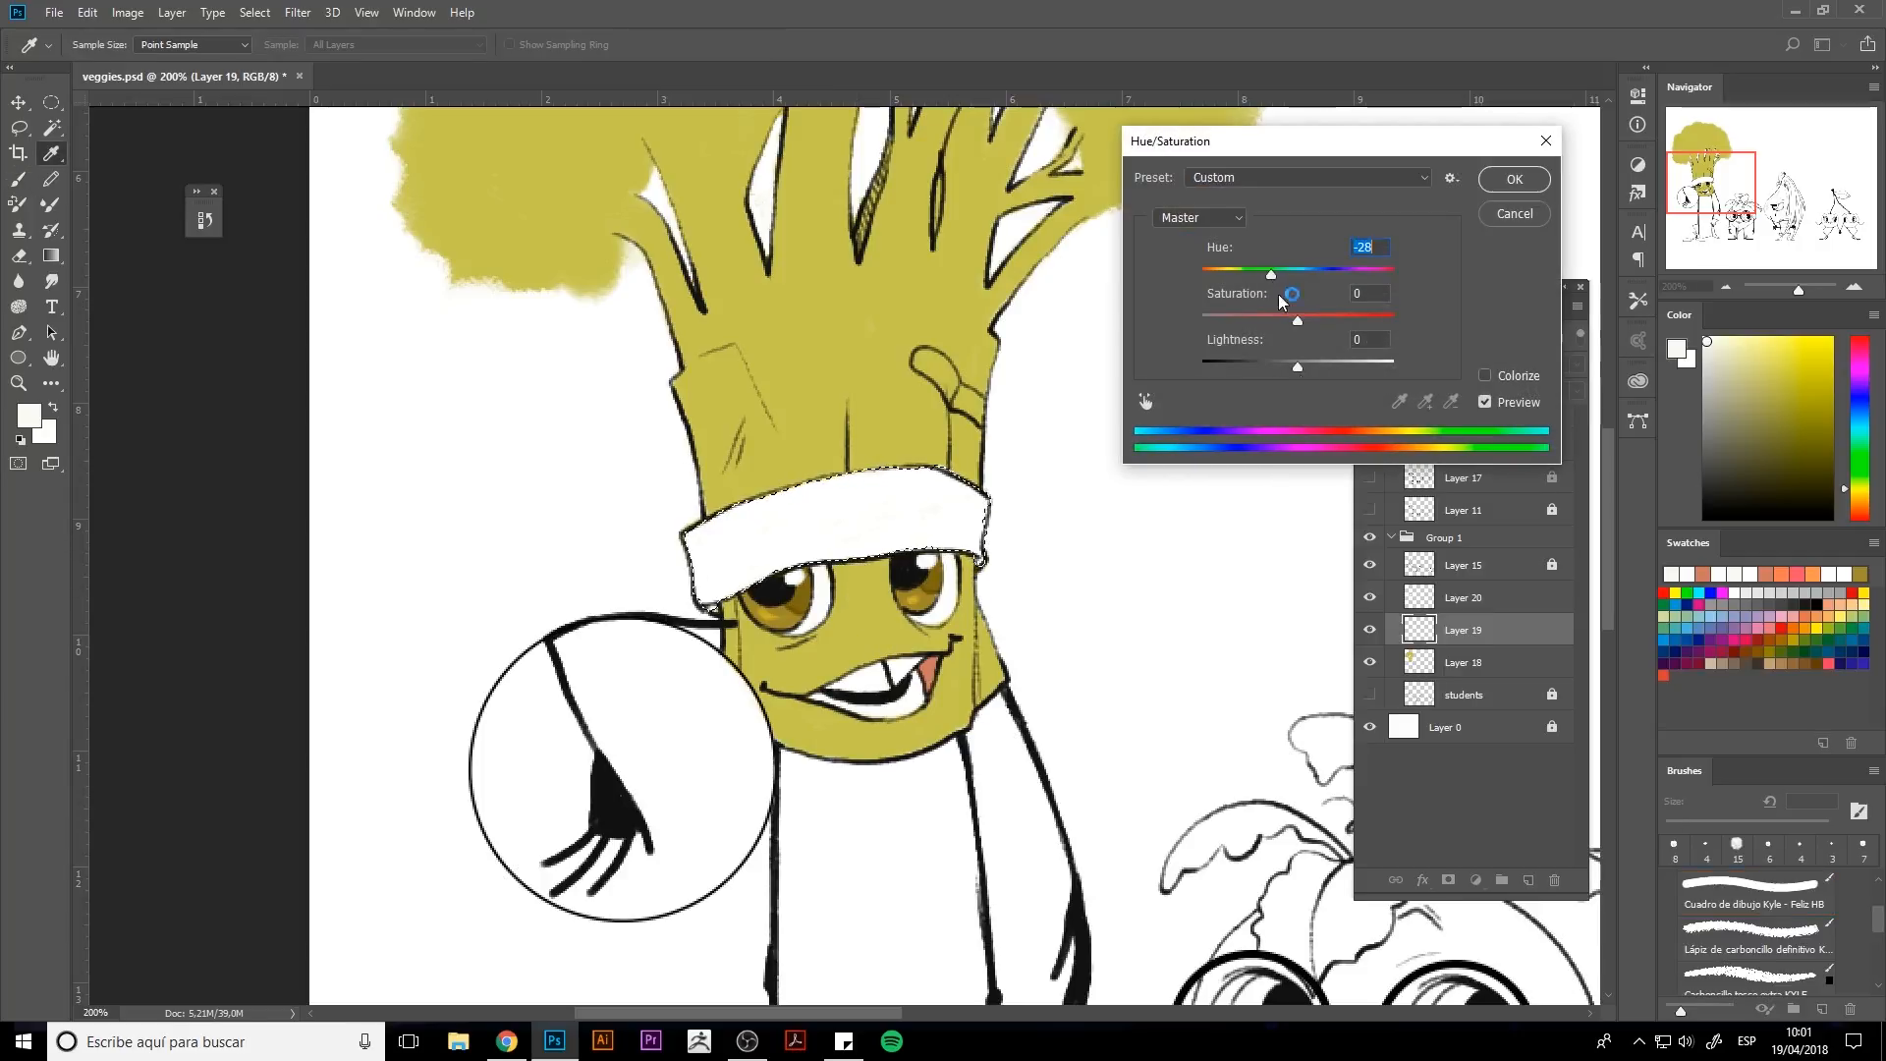
pyautogui.click(1485, 376)
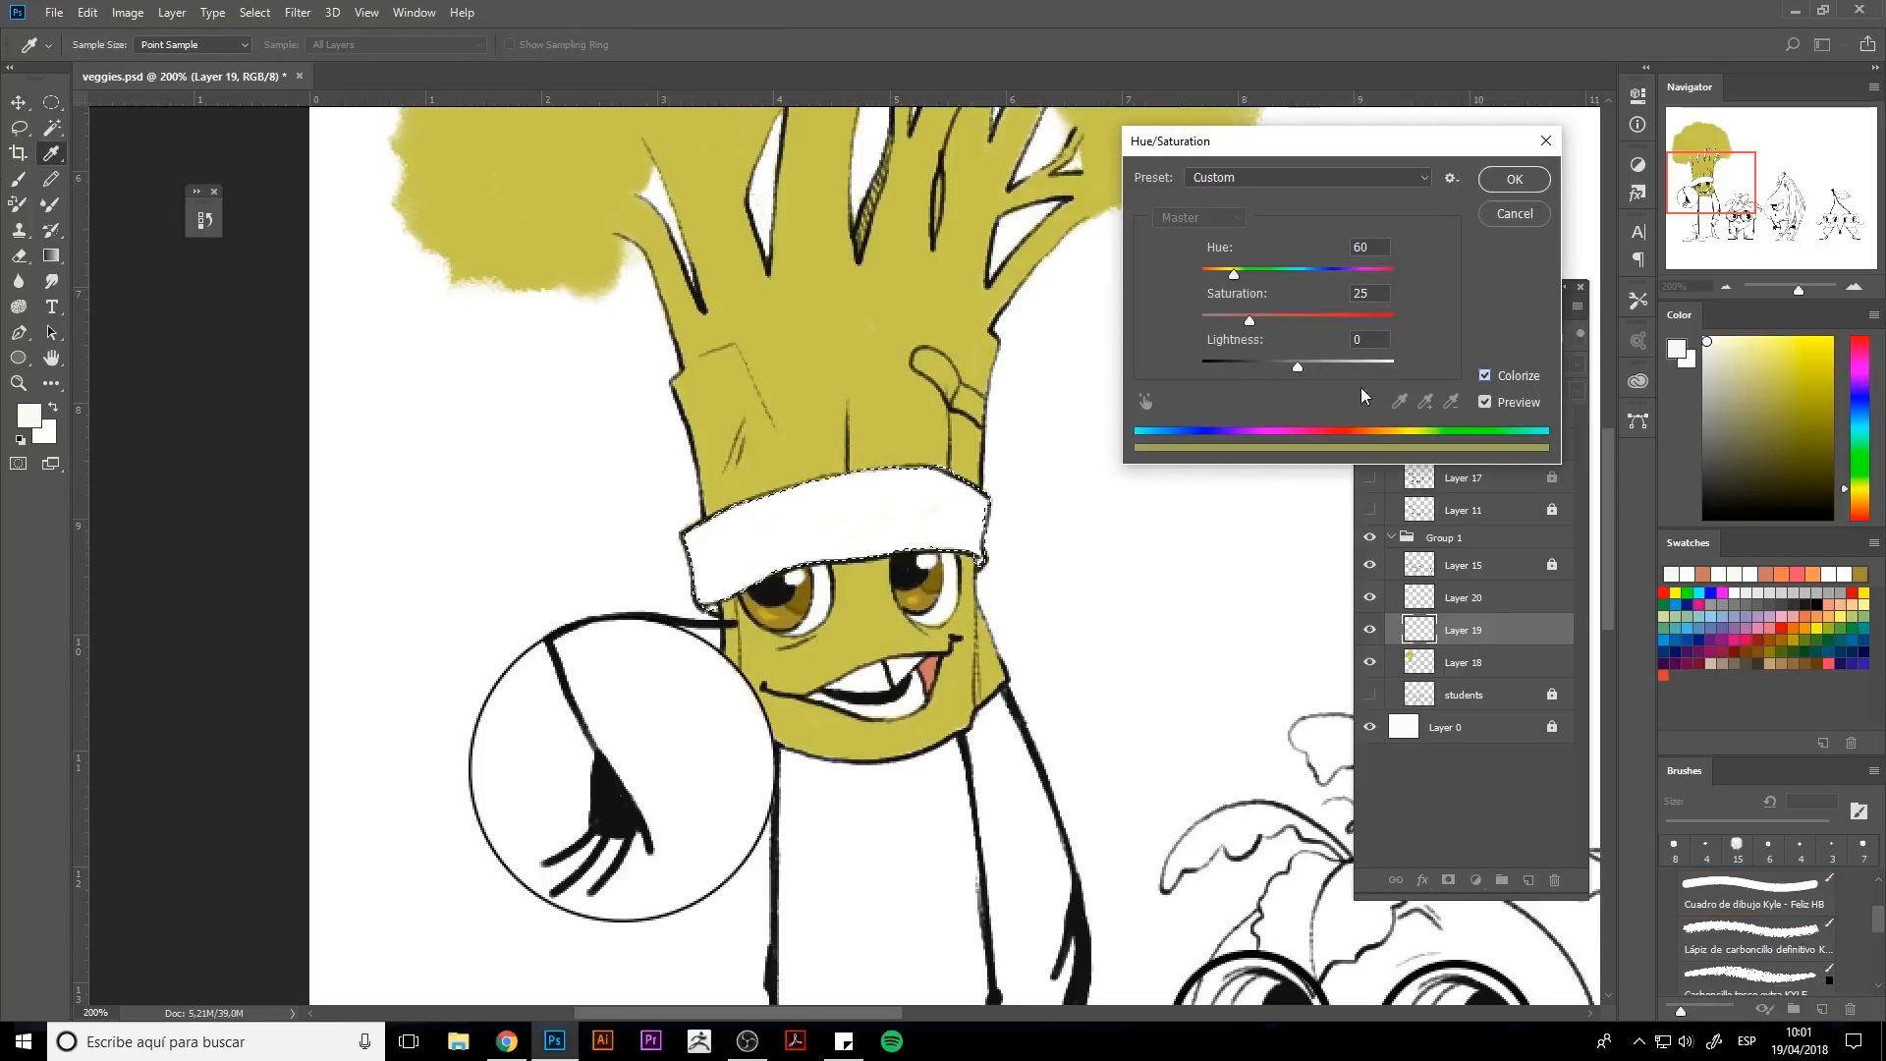
pyautogui.click(1486, 375)
pyautogui.click(1486, 375)
pyautogui.moveTo(1298, 367); pyautogui.dragTo(1259, 369)
pyautogui.moveTo(1248, 321); pyautogui.dragTo(1221, 323)
pyautogui.press('Return')
# Select Layer 20 and paint the hat band cream with an enlarged brush, hiding the selection edges.
pyautogui.press('b')
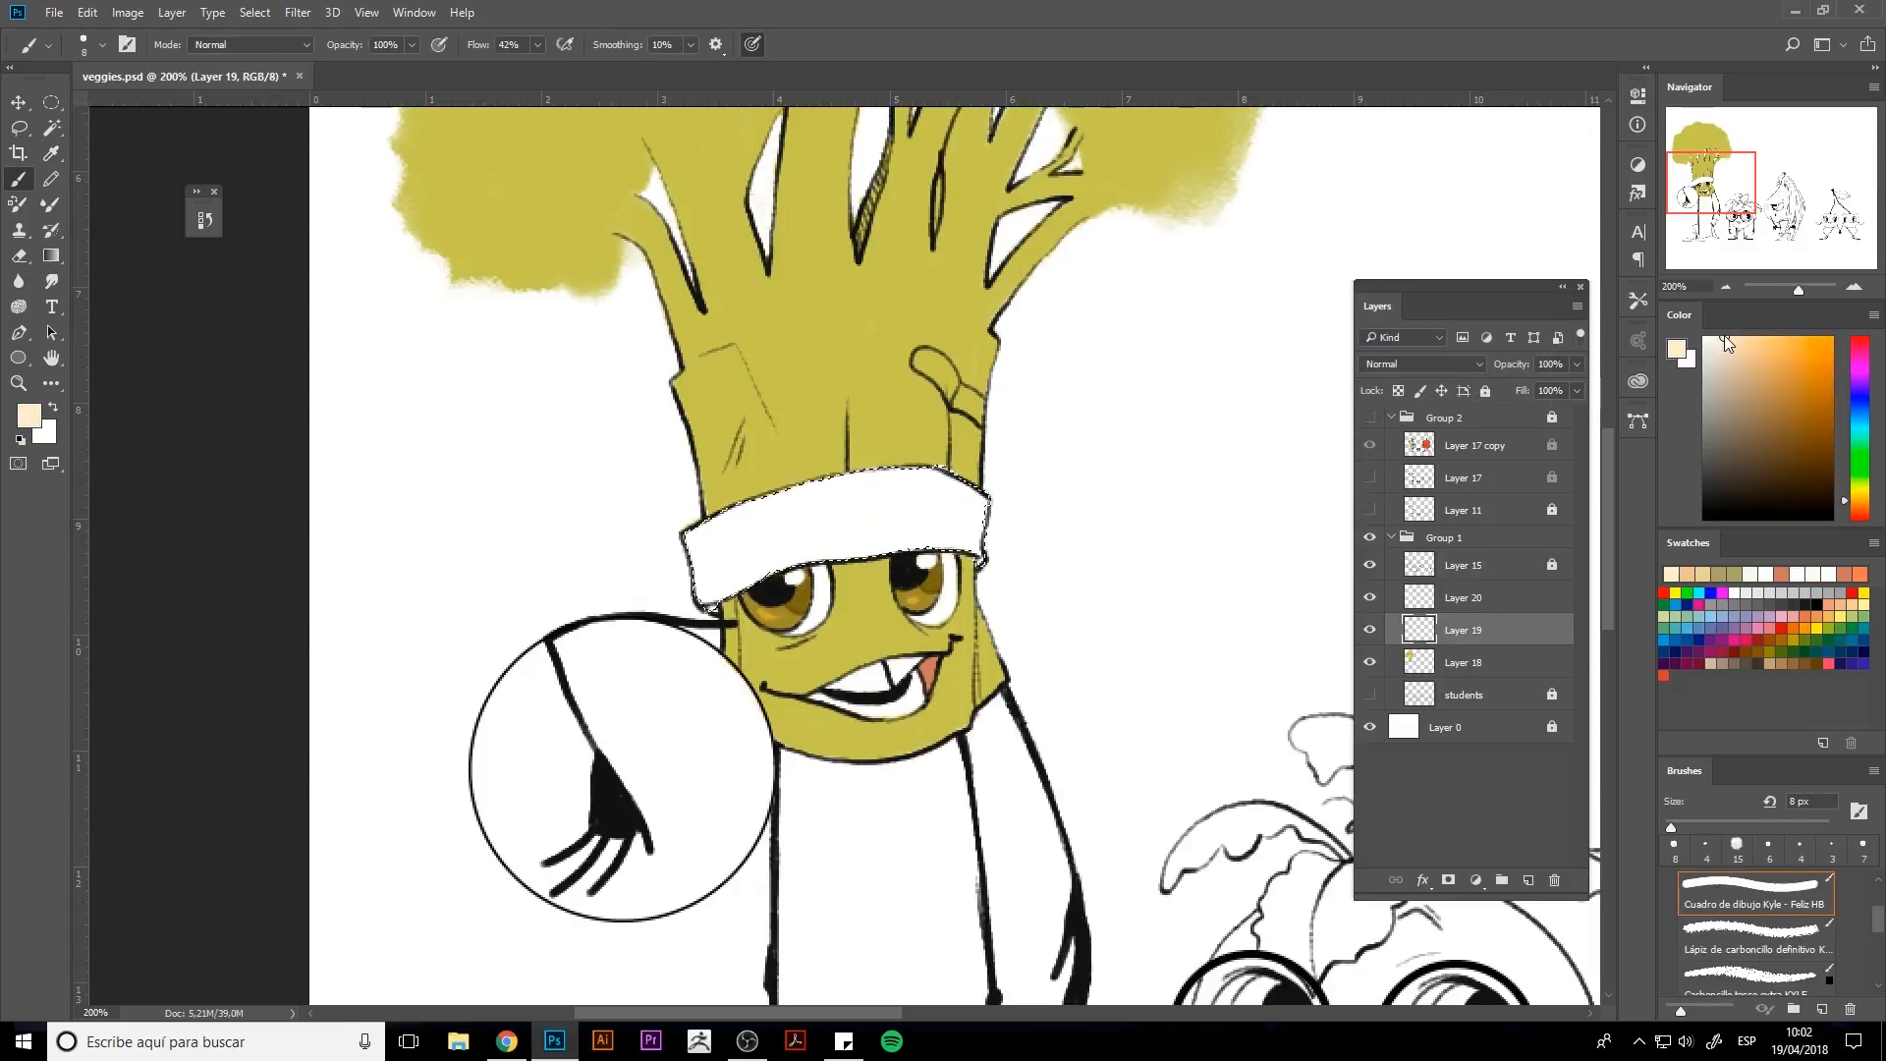
pyautogui.press(']')
pyautogui.press(']')
pyautogui.press(']')
pyautogui.press(']')
pyautogui.press(']')
pyautogui.press(']')
pyautogui.press(']')
pyautogui.press(']')
pyautogui.press(']')
pyautogui.press(']')
pyautogui.press(']')
pyautogui.press(']')
pyautogui.press(']')
pyautogui.moveTo(799, 454); pyautogui.dragTo(968, 560)
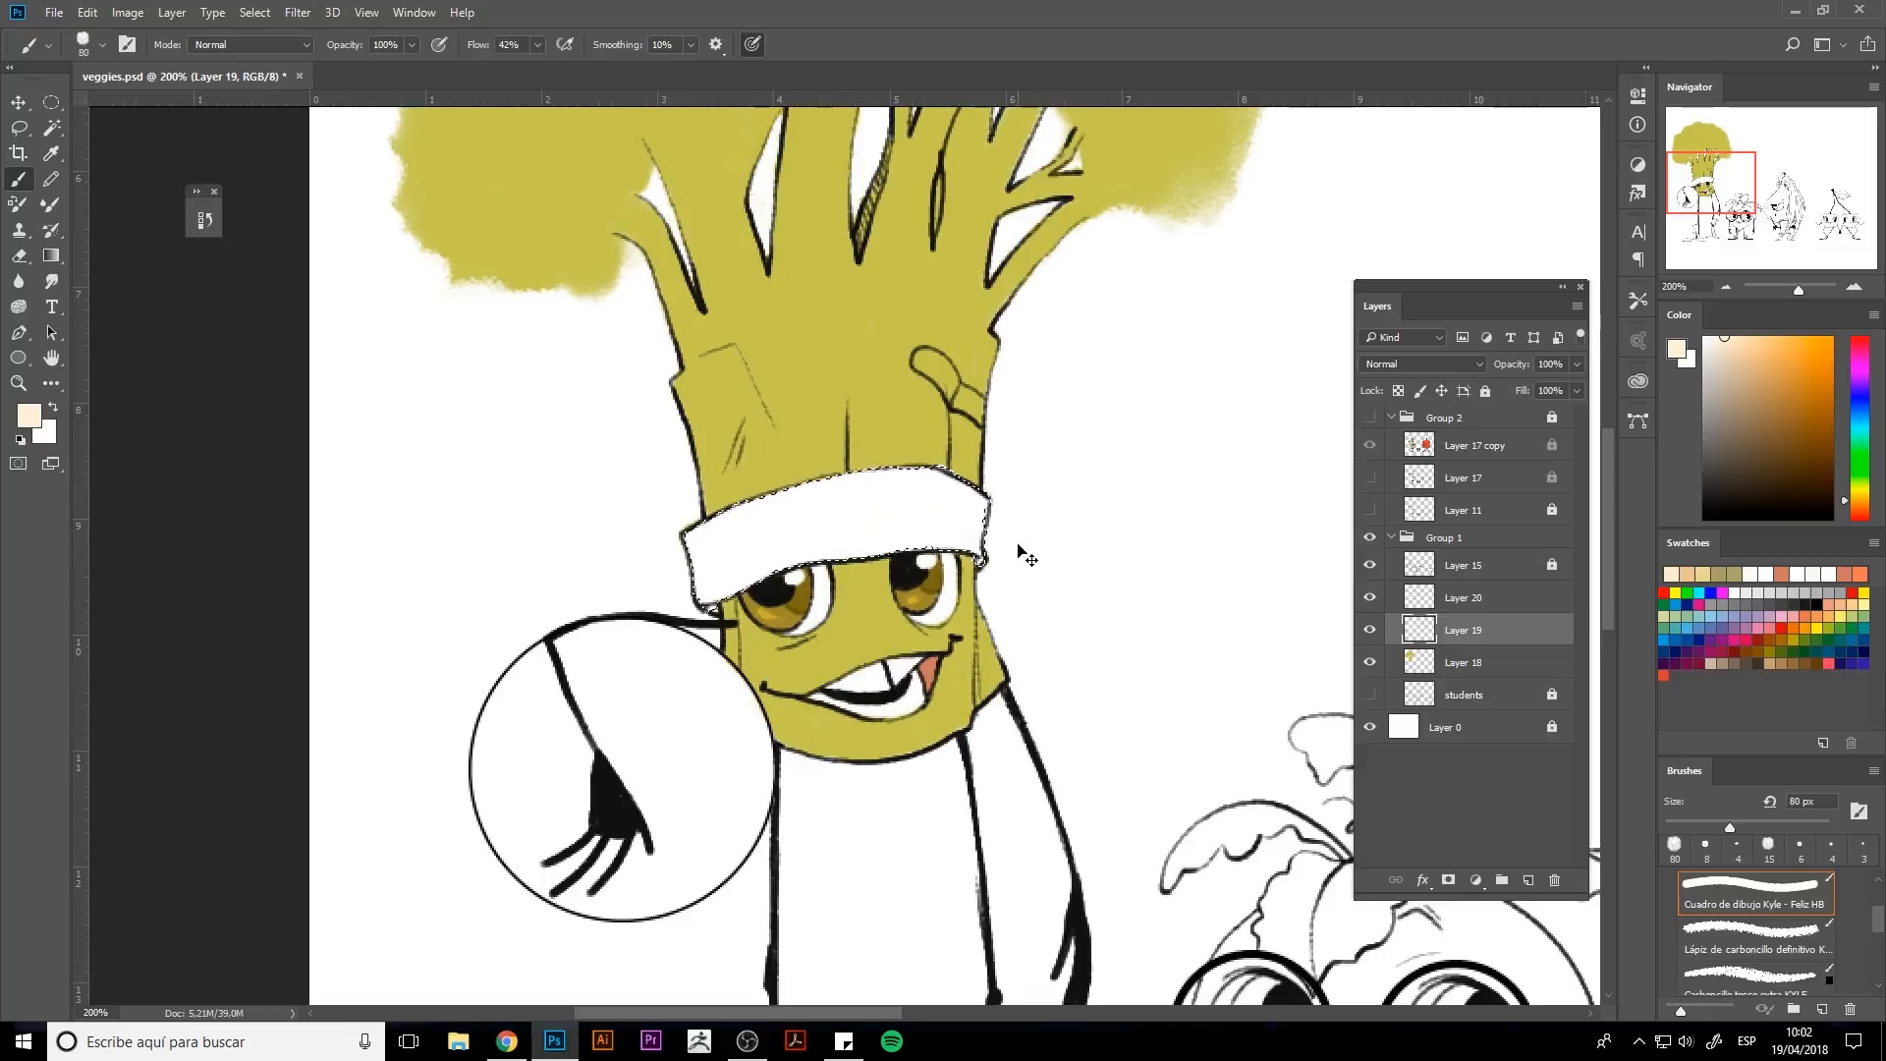
pyautogui.keyDown('ctrl'); pyautogui.click(1418, 639); pyautogui.keyUp('ctrl')
pyautogui.click(1458, 597)
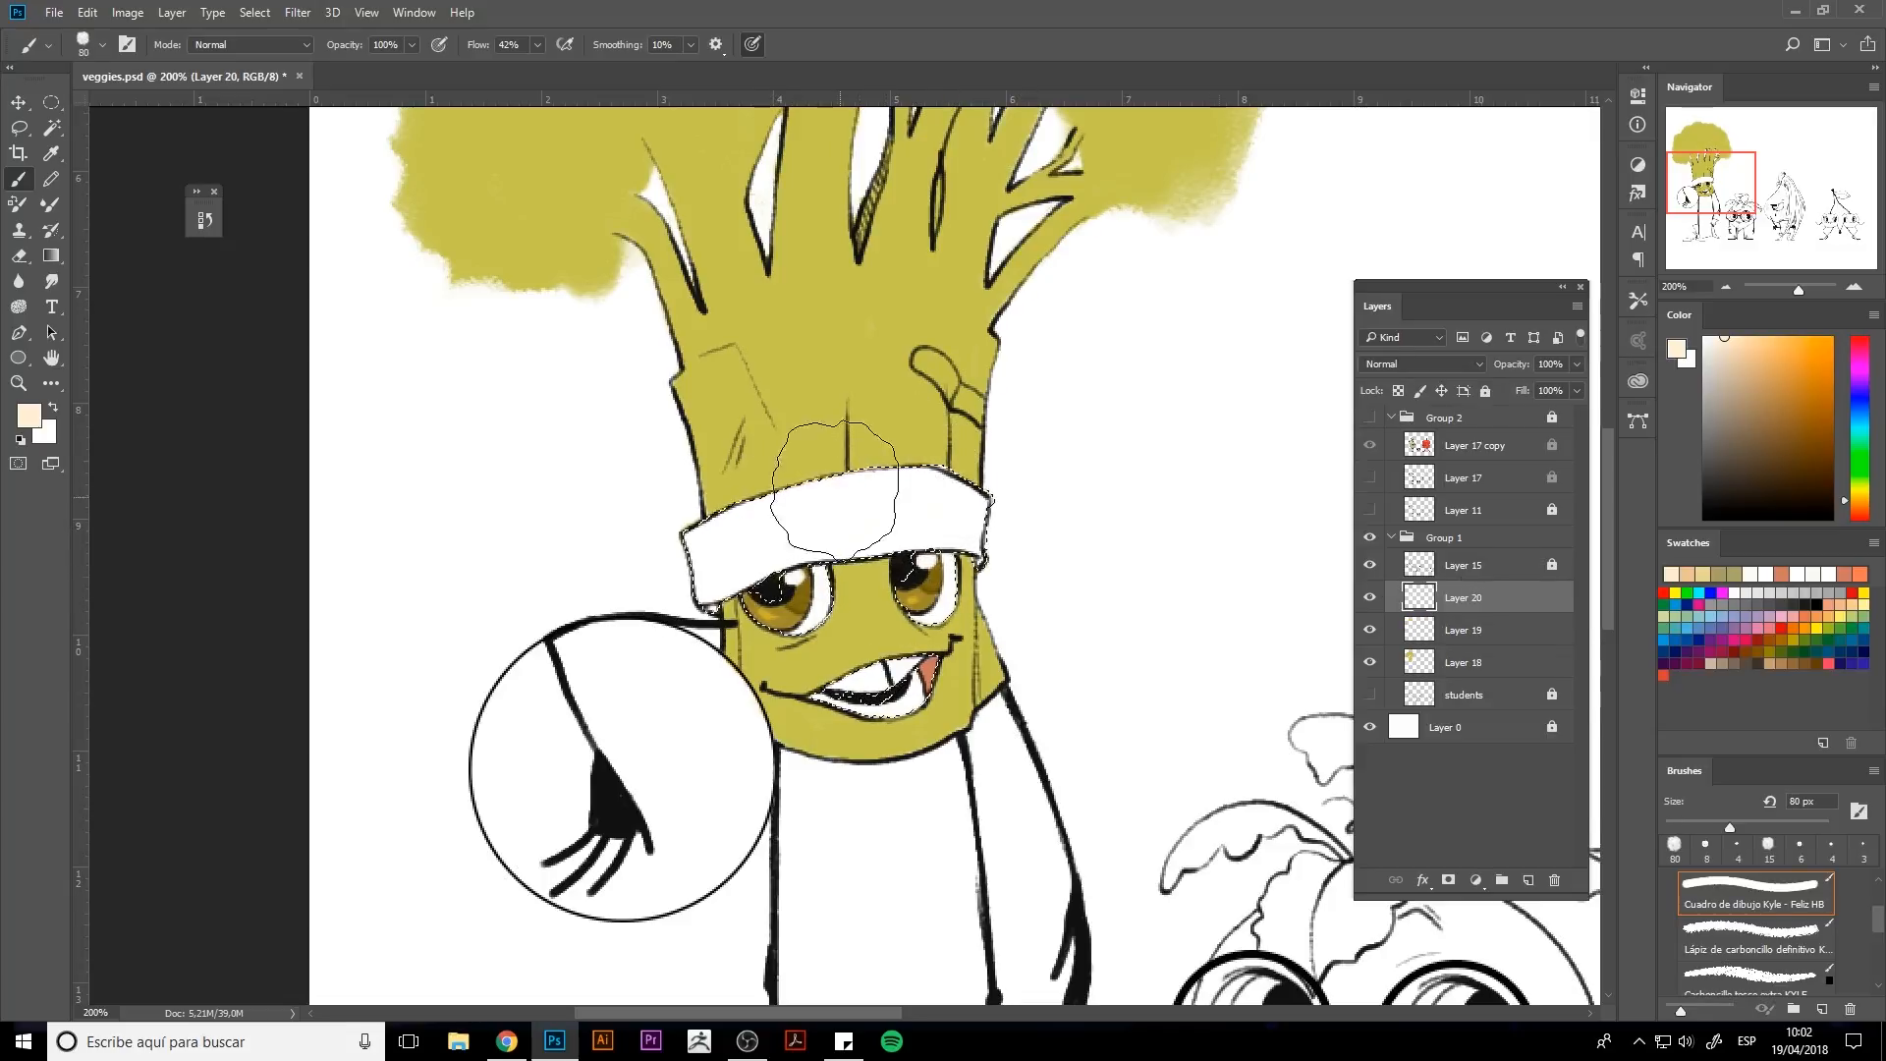
pyautogui.moveTo(766, 525)
pyautogui.mouseDown()
pyautogui.moveTo(940, 494)
pyautogui.moveTo(707, 565)
pyautogui.mouseUp()
pyautogui.hotkey('ctrl', 'h')
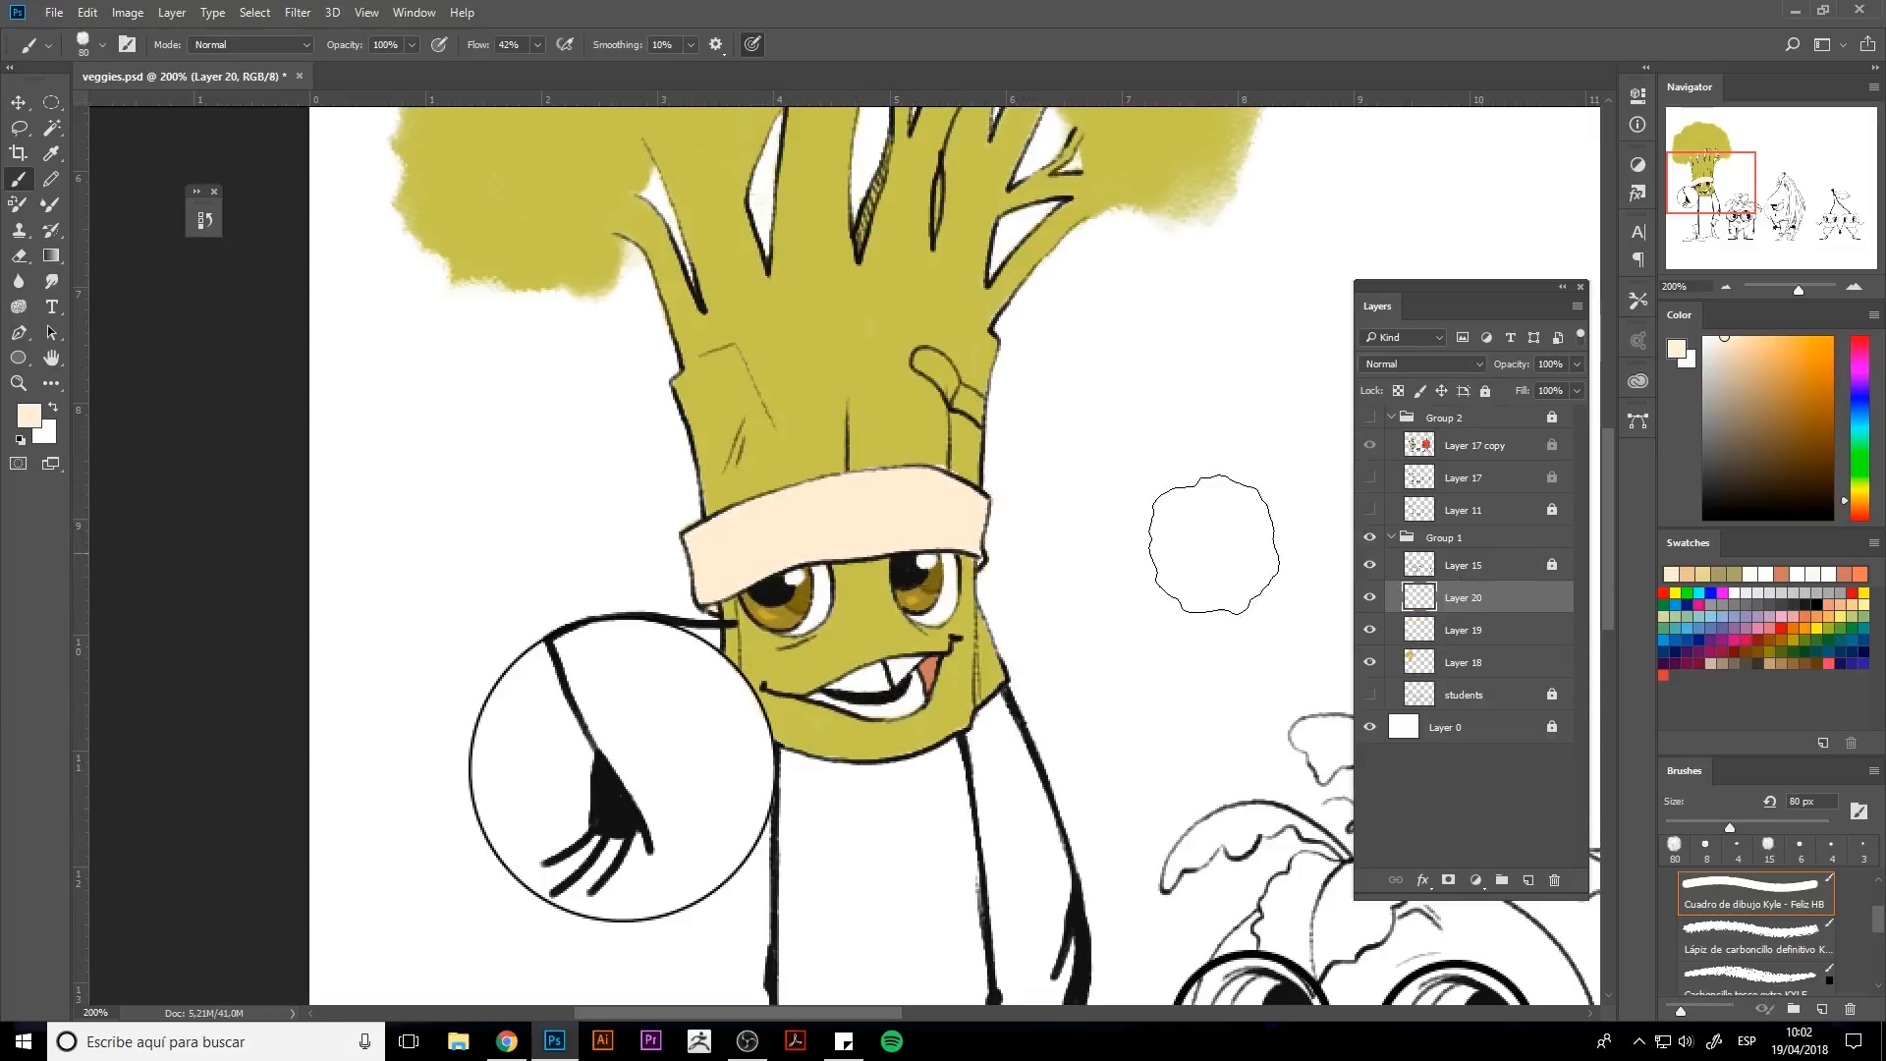
# Pick a coral red and paint the top stripe of the hat band on Layer 20 with a smaller brush.
pyautogui.press('e')
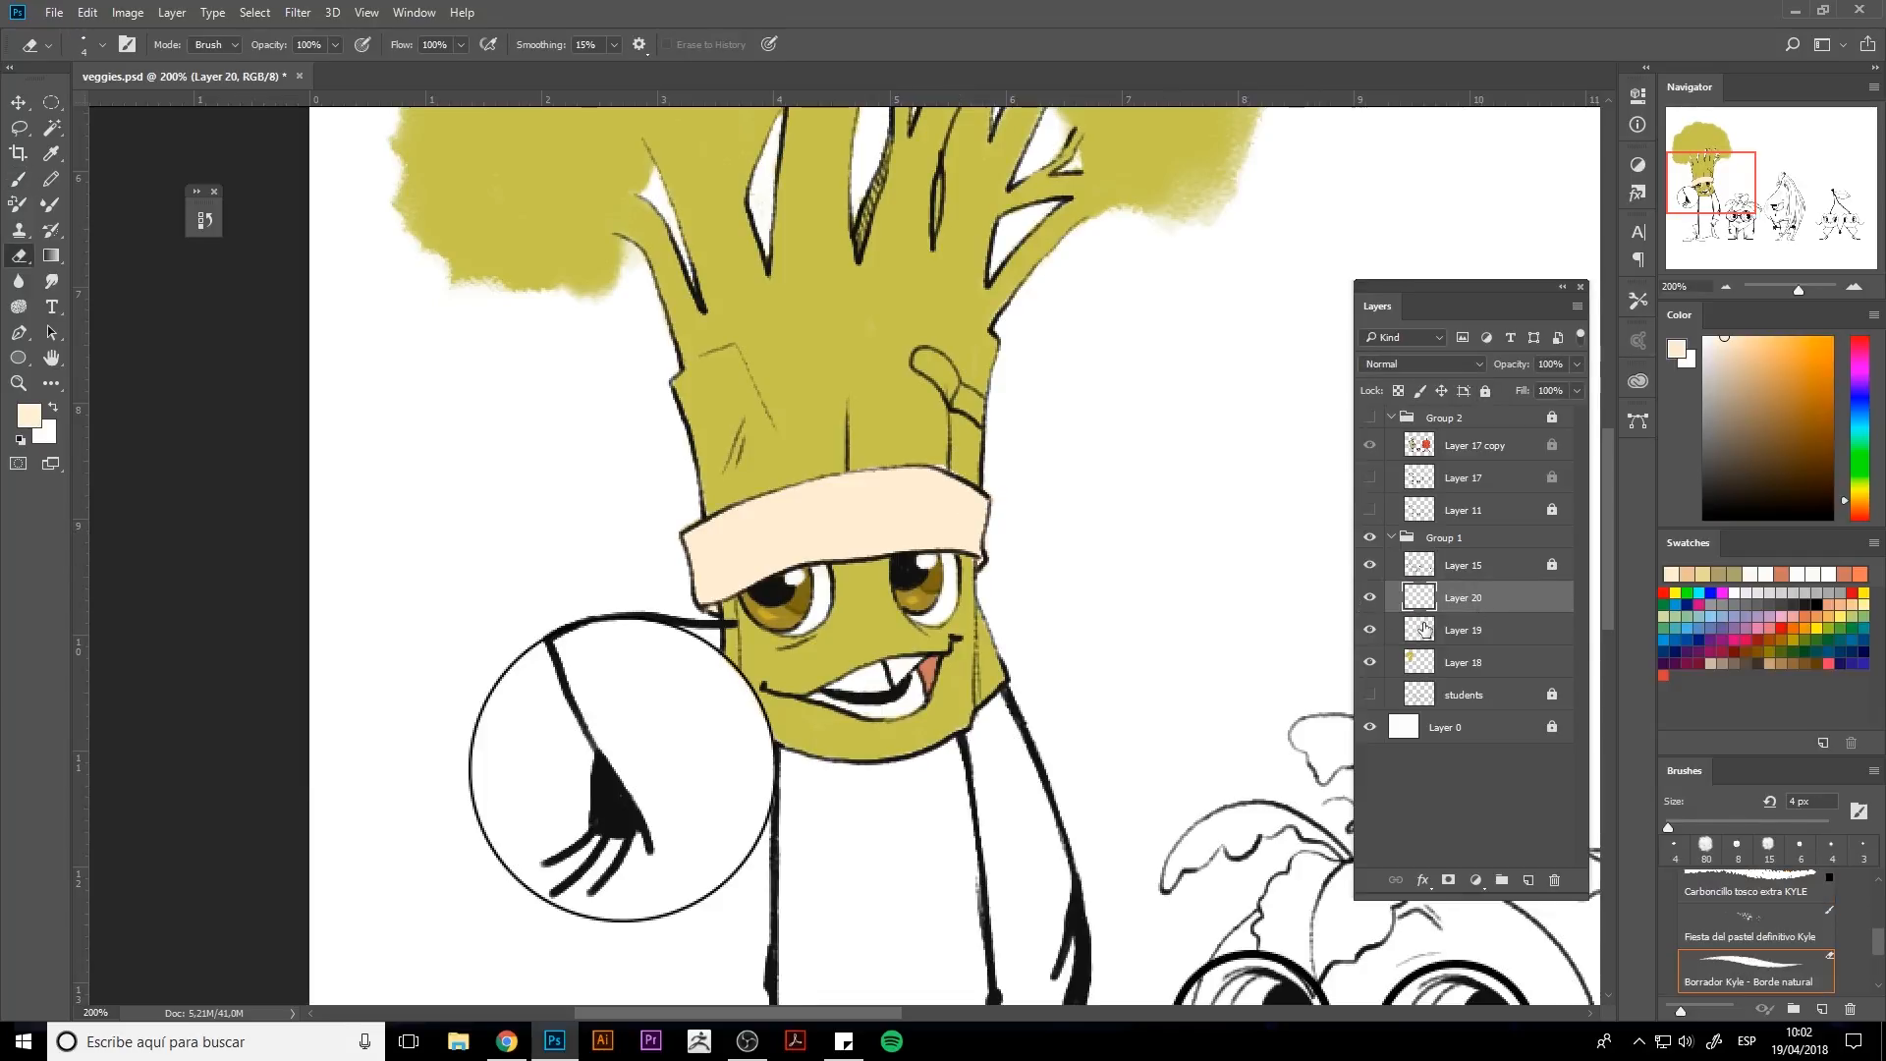
pyautogui.hotkey('alt', '[')
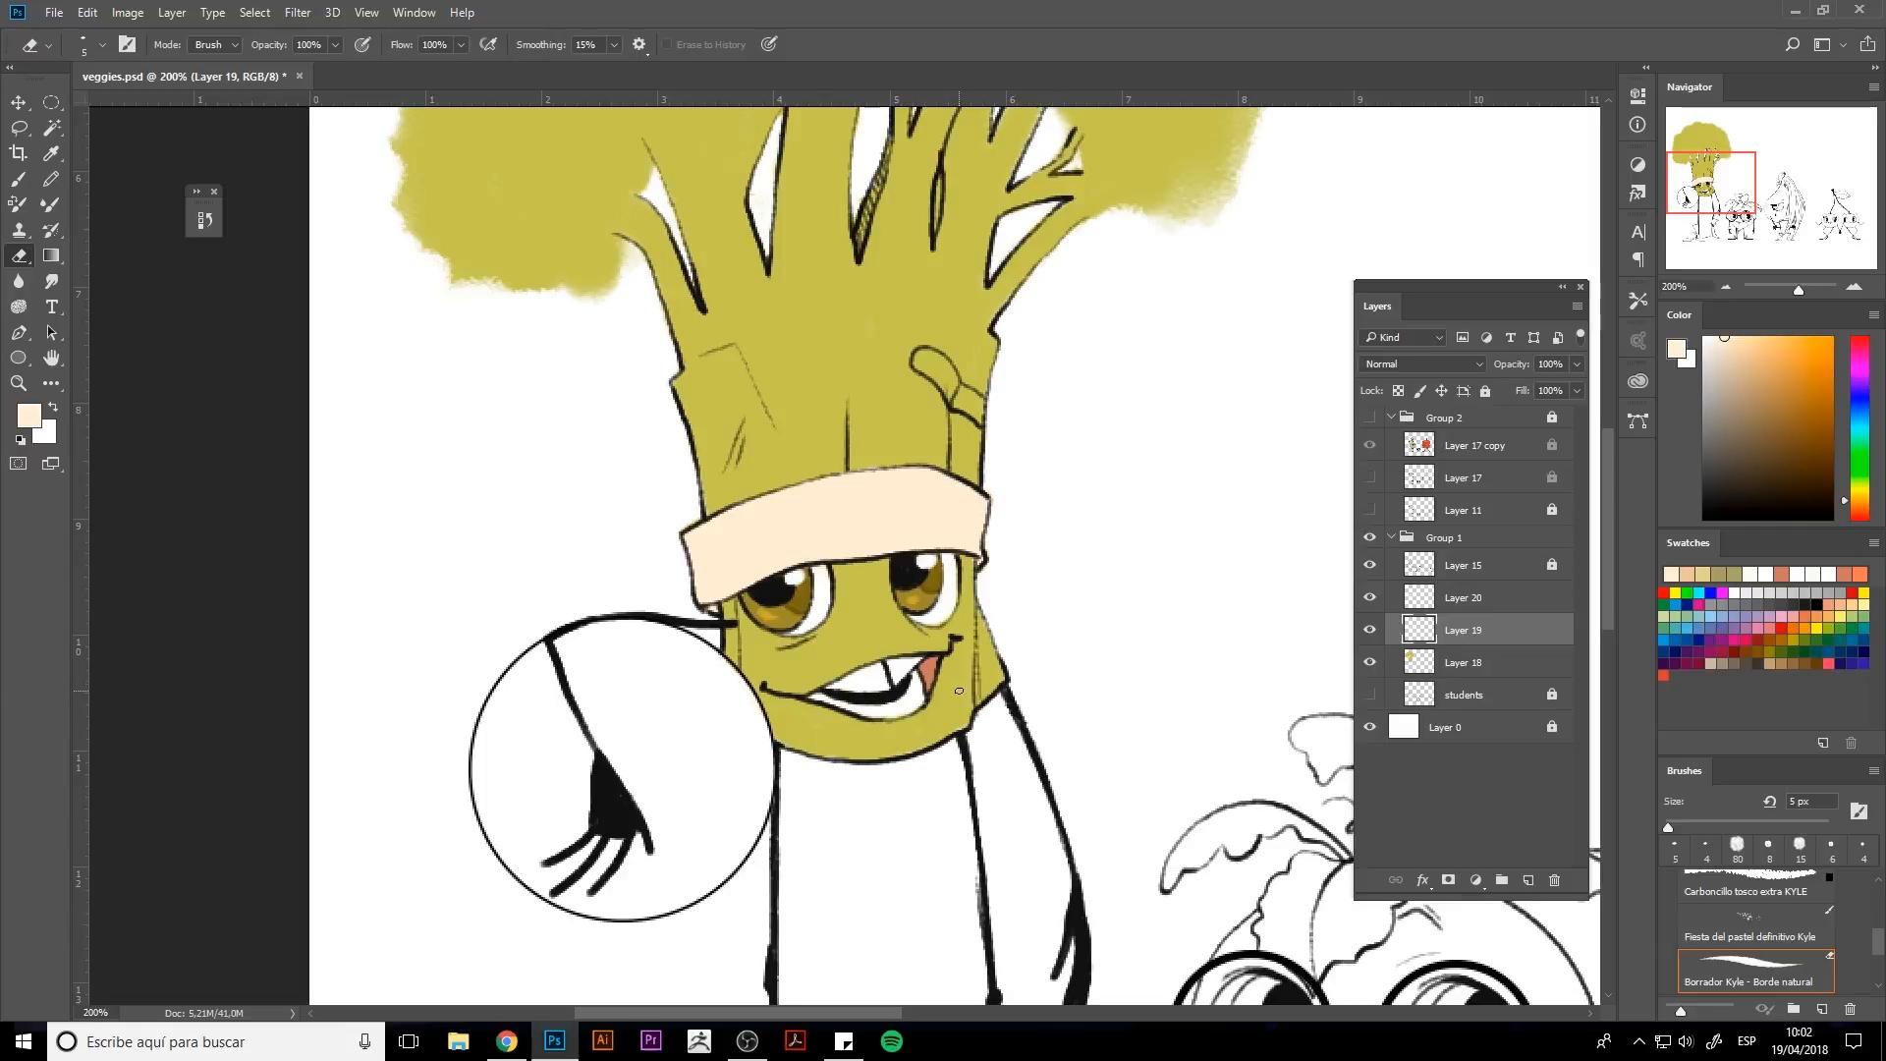
pyautogui.keyDown('shift'); pyautogui.click(1421, 609); pyautogui.keyUp('shift')
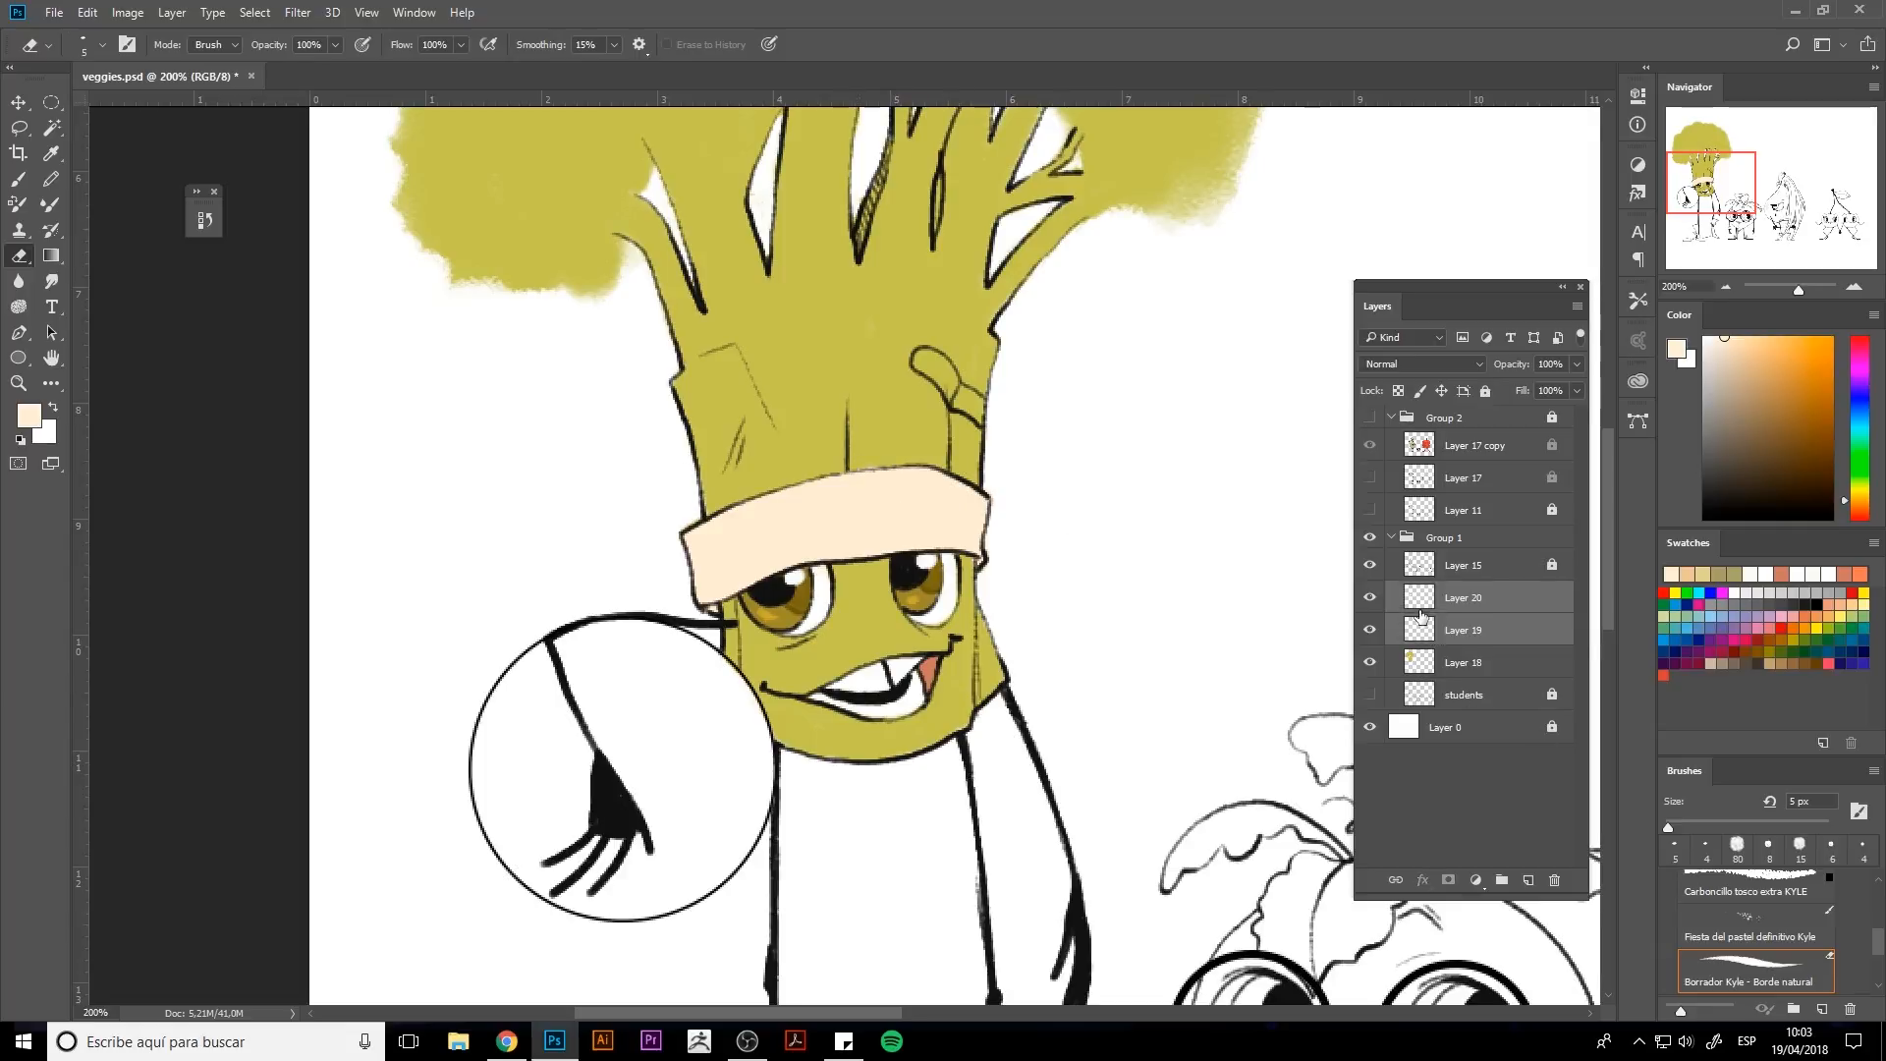
pyautogui.click(1860, 518)
pyautogui.moveTo(1759, 405); pyautogui.dragTo(1783, 374)
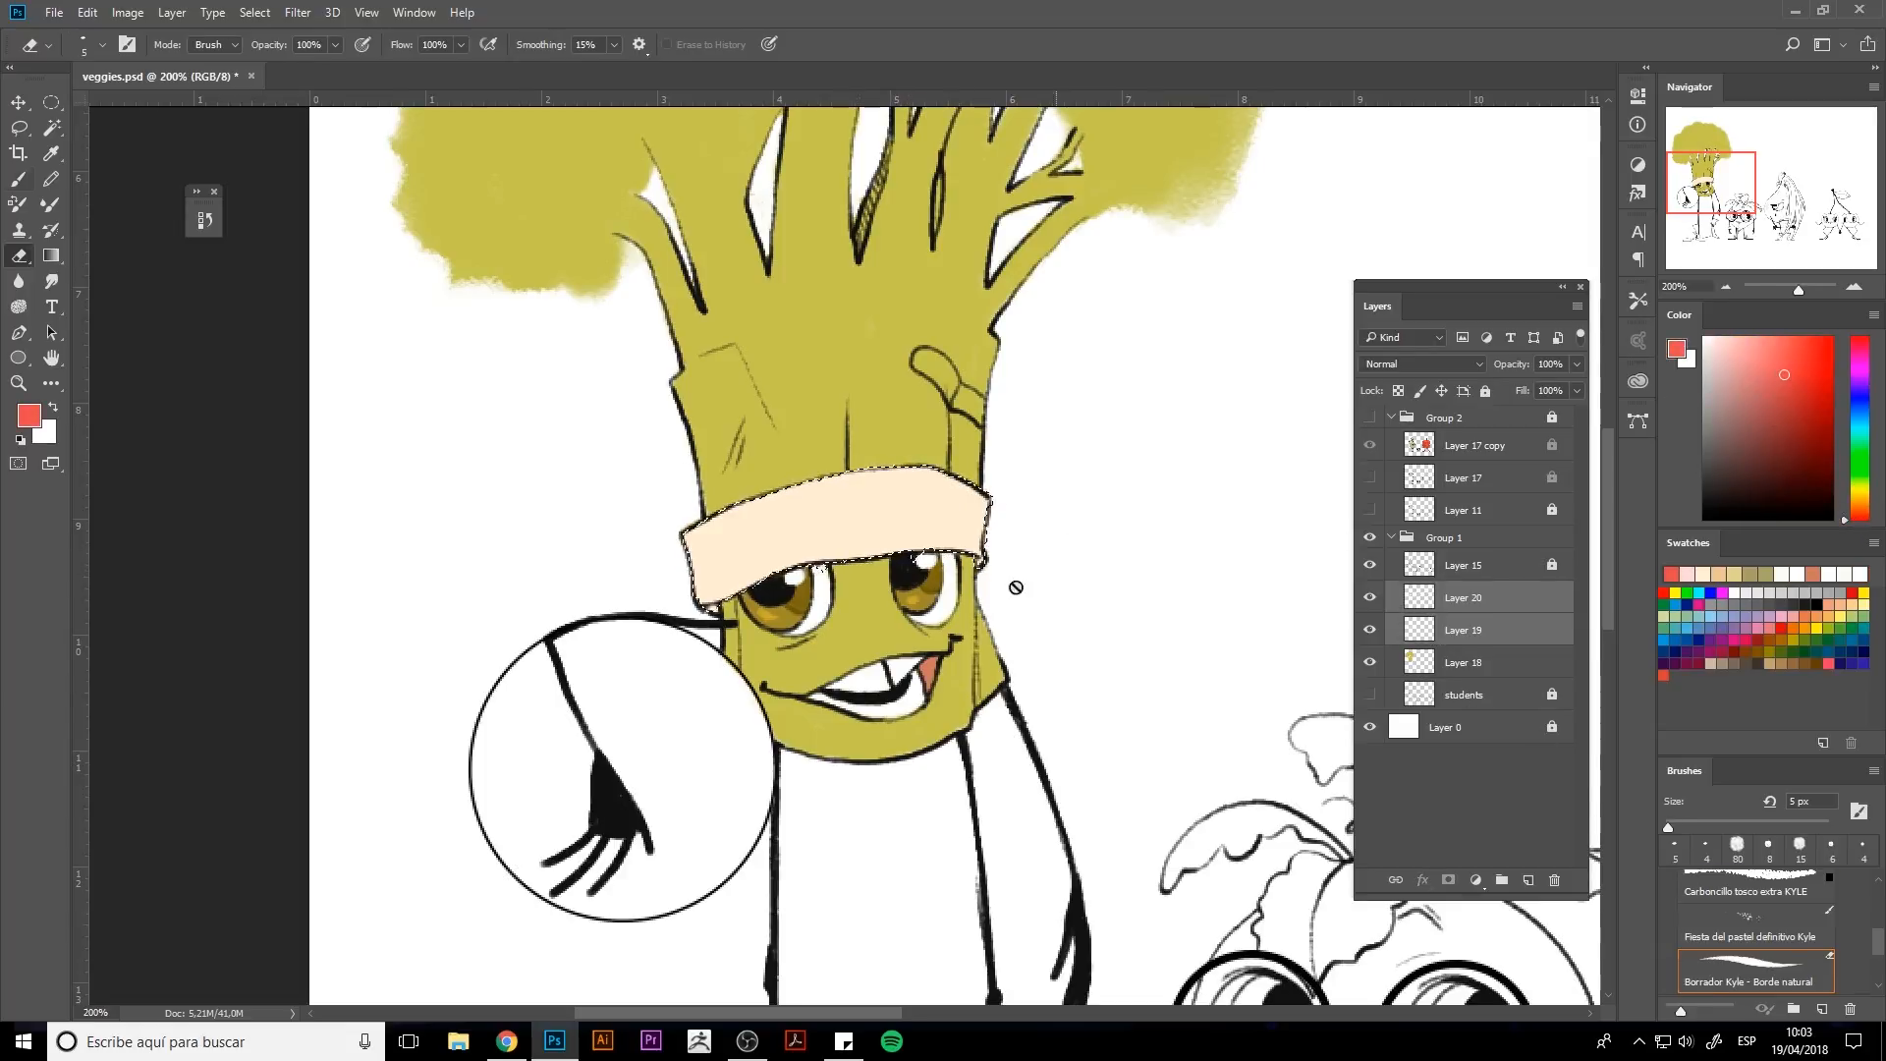
pyautogui.press('b')
pyautogui.click(1454, 602)
pyautogui.press('[')
pyautogui.press('[')
pyautogui.press('[')
pyautogui.press('[')
pyautogui.press('[')
pyautogui.press('[')
pyautogui.press('[')
pyautogui.press('[')
pyautogui.press('[')
pyautogui.press('[')
pyautogui.press('[')
pyautogui.press('[')
pyautogui.moveTo(688, 541)
pyautogui.mouseDown()
pyautogui.moveTo(795, 488)
pyautogui.moveTo(715, 522)
pyautogui.moveTo(821, 492)
pyautogui.moveTo(1006, 514)
pyautogui.moveTo(683, 547)
pyautogui.mouseUp()
pyautogui.press(']')
pyautogui.keyDown('alt'); pyautogui.click(715, 575); pyautogui.keyUp('alt')
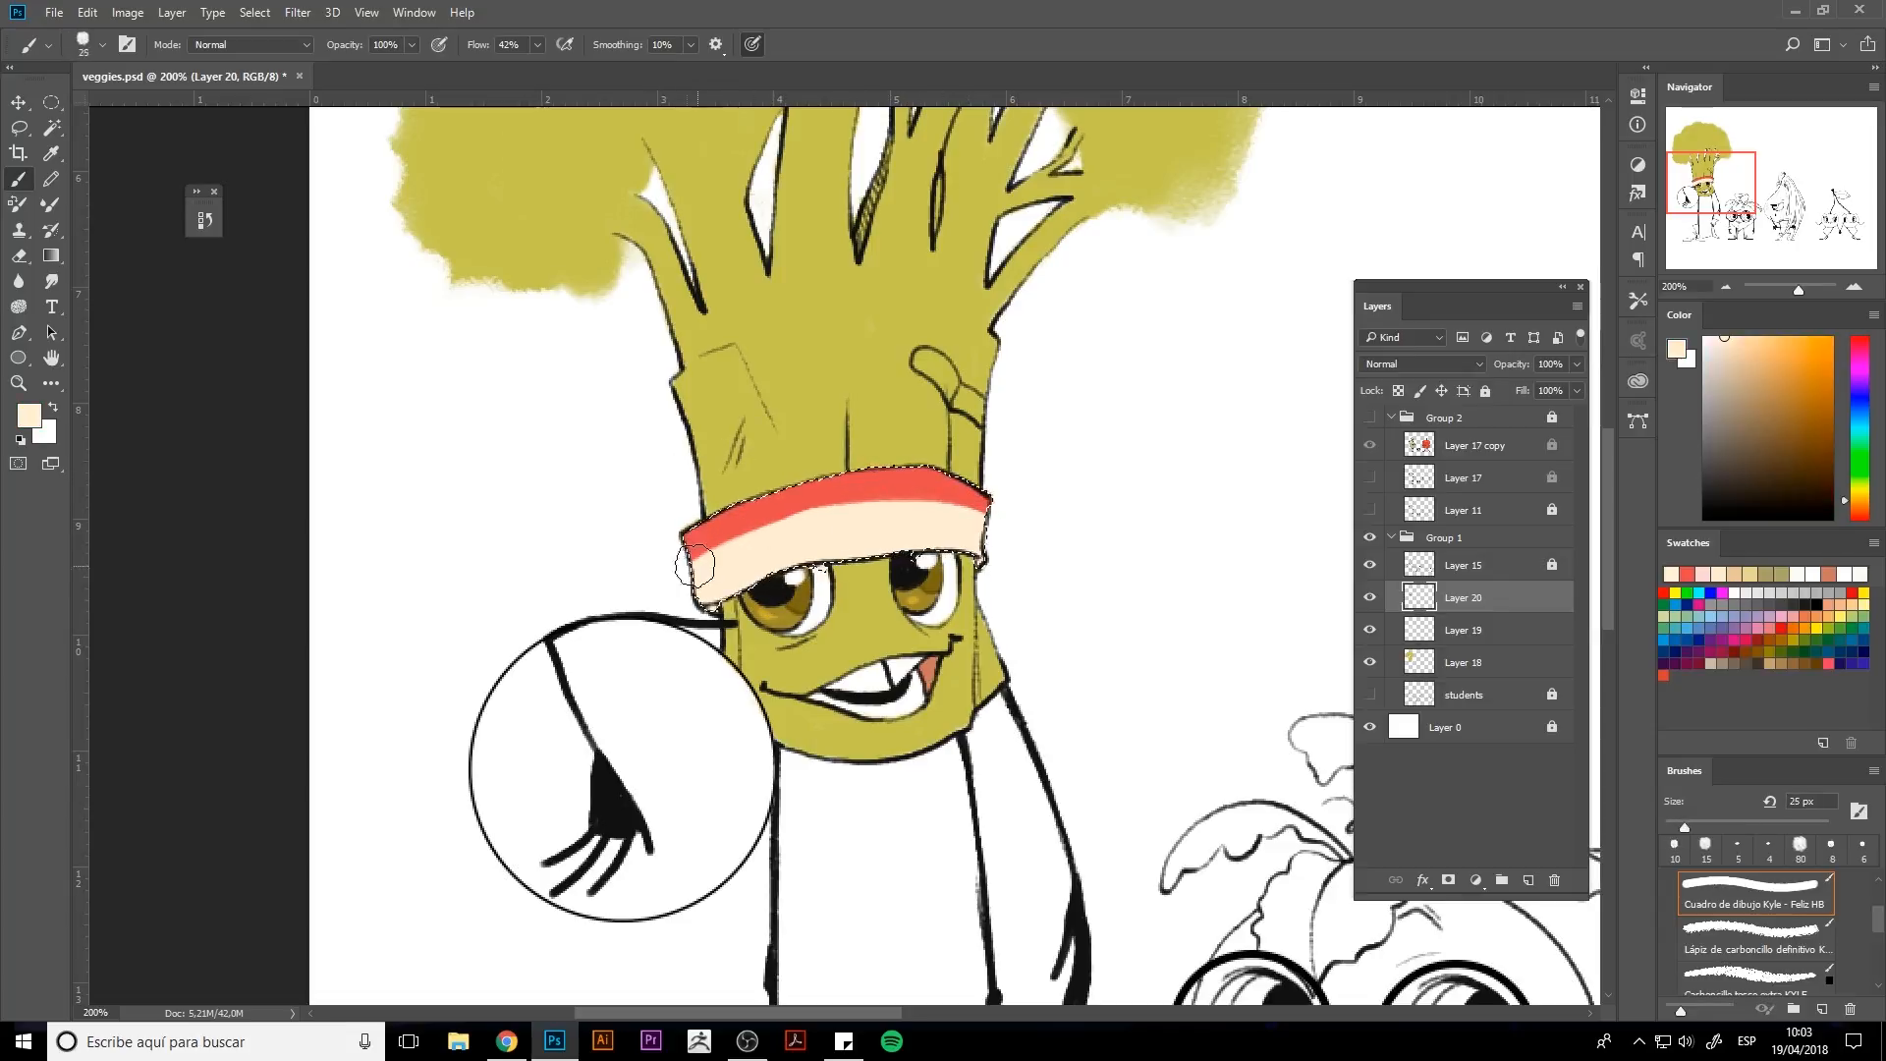
pyautogui.moveTo(732, 549); pyautogui.dragTo(993, 521)
# Pick a slate blue, paint the bottom stripe of the hat band, and deselect.
pyautogui.click(1859, 405)
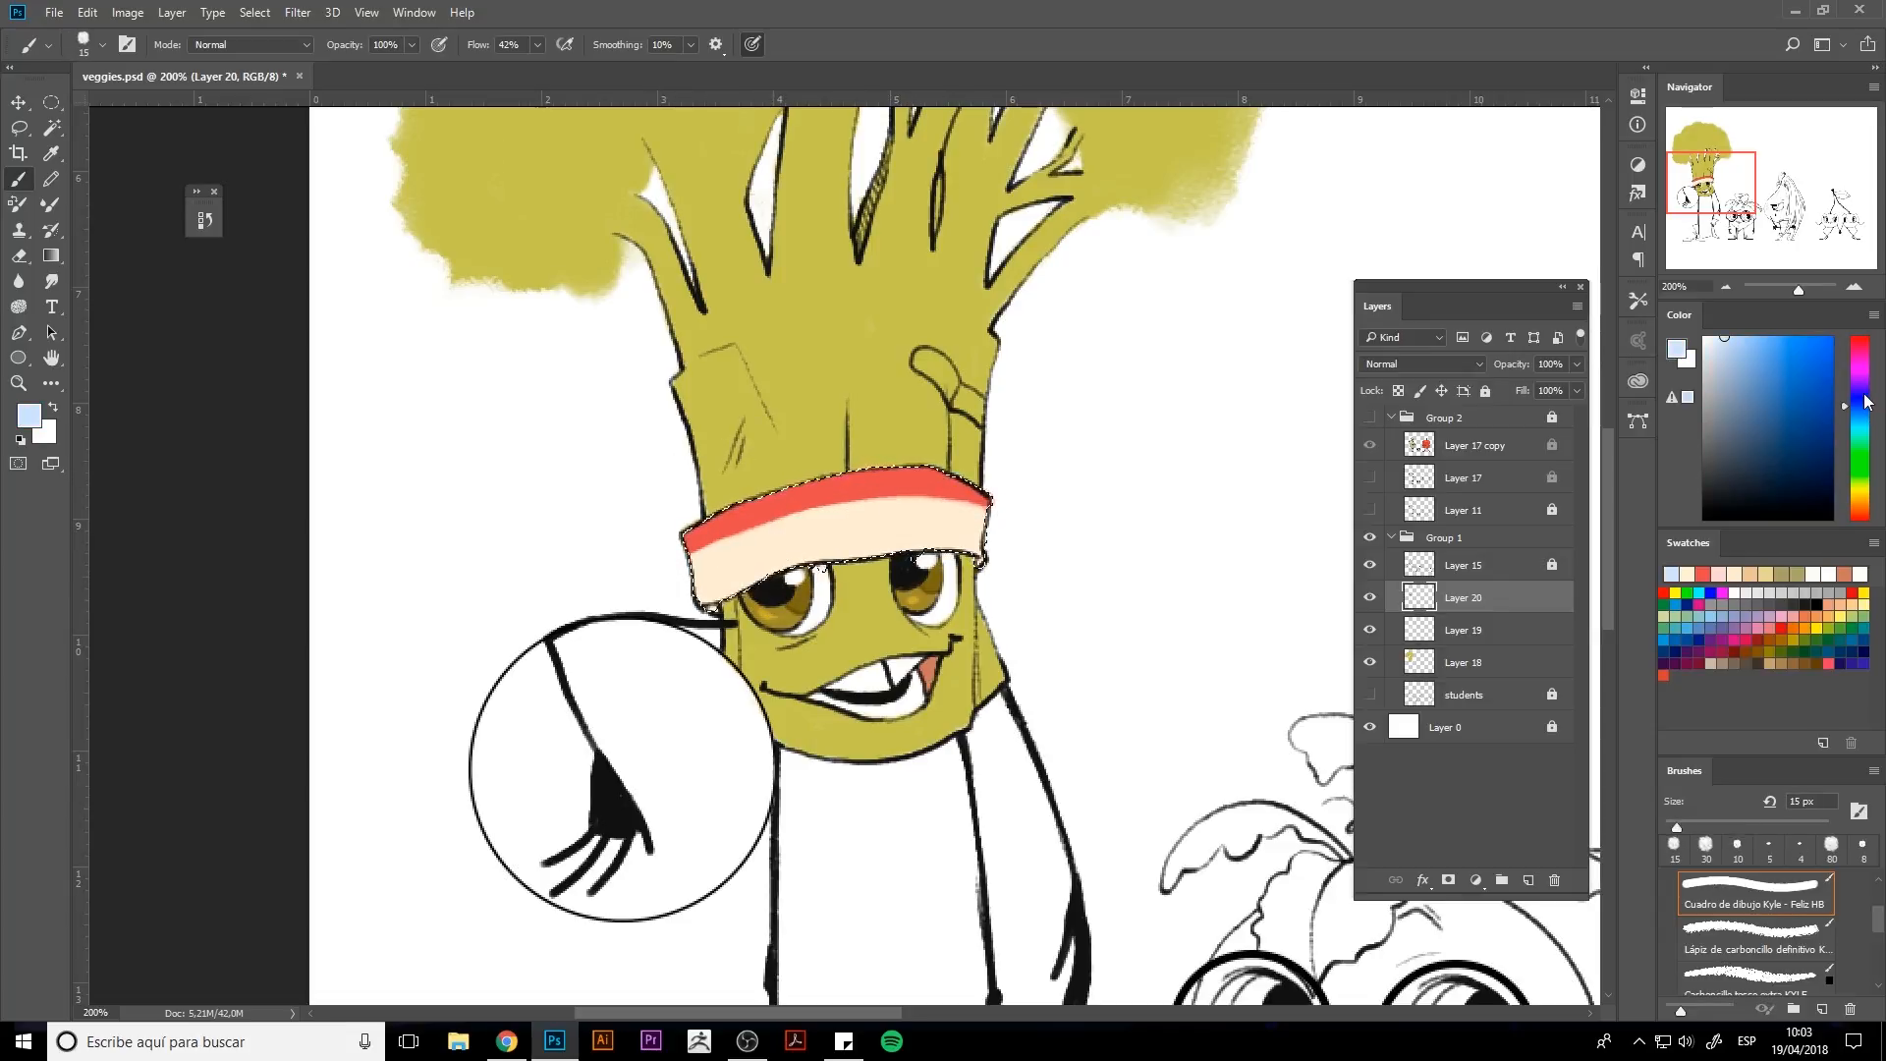
pyautogui.click(1859, 388)
pyautogui.click(1860, 421)
pyautogui.click(1740, 436)
pyautogui.click(1859, 410)
pyautogui.click(1860, 400)
pyautogui.moveTo(699, 599)
pyautogui.mouseDown()
pyautogui.moveTo(816, 553)
pyautogui.moveTo(780, 563)
pyautogui.moveTo(1007, 556)
pyautogui.moveTo(743, 588)
pyautogui.moveTo(968, 530)
pyautogui.mouseUp()
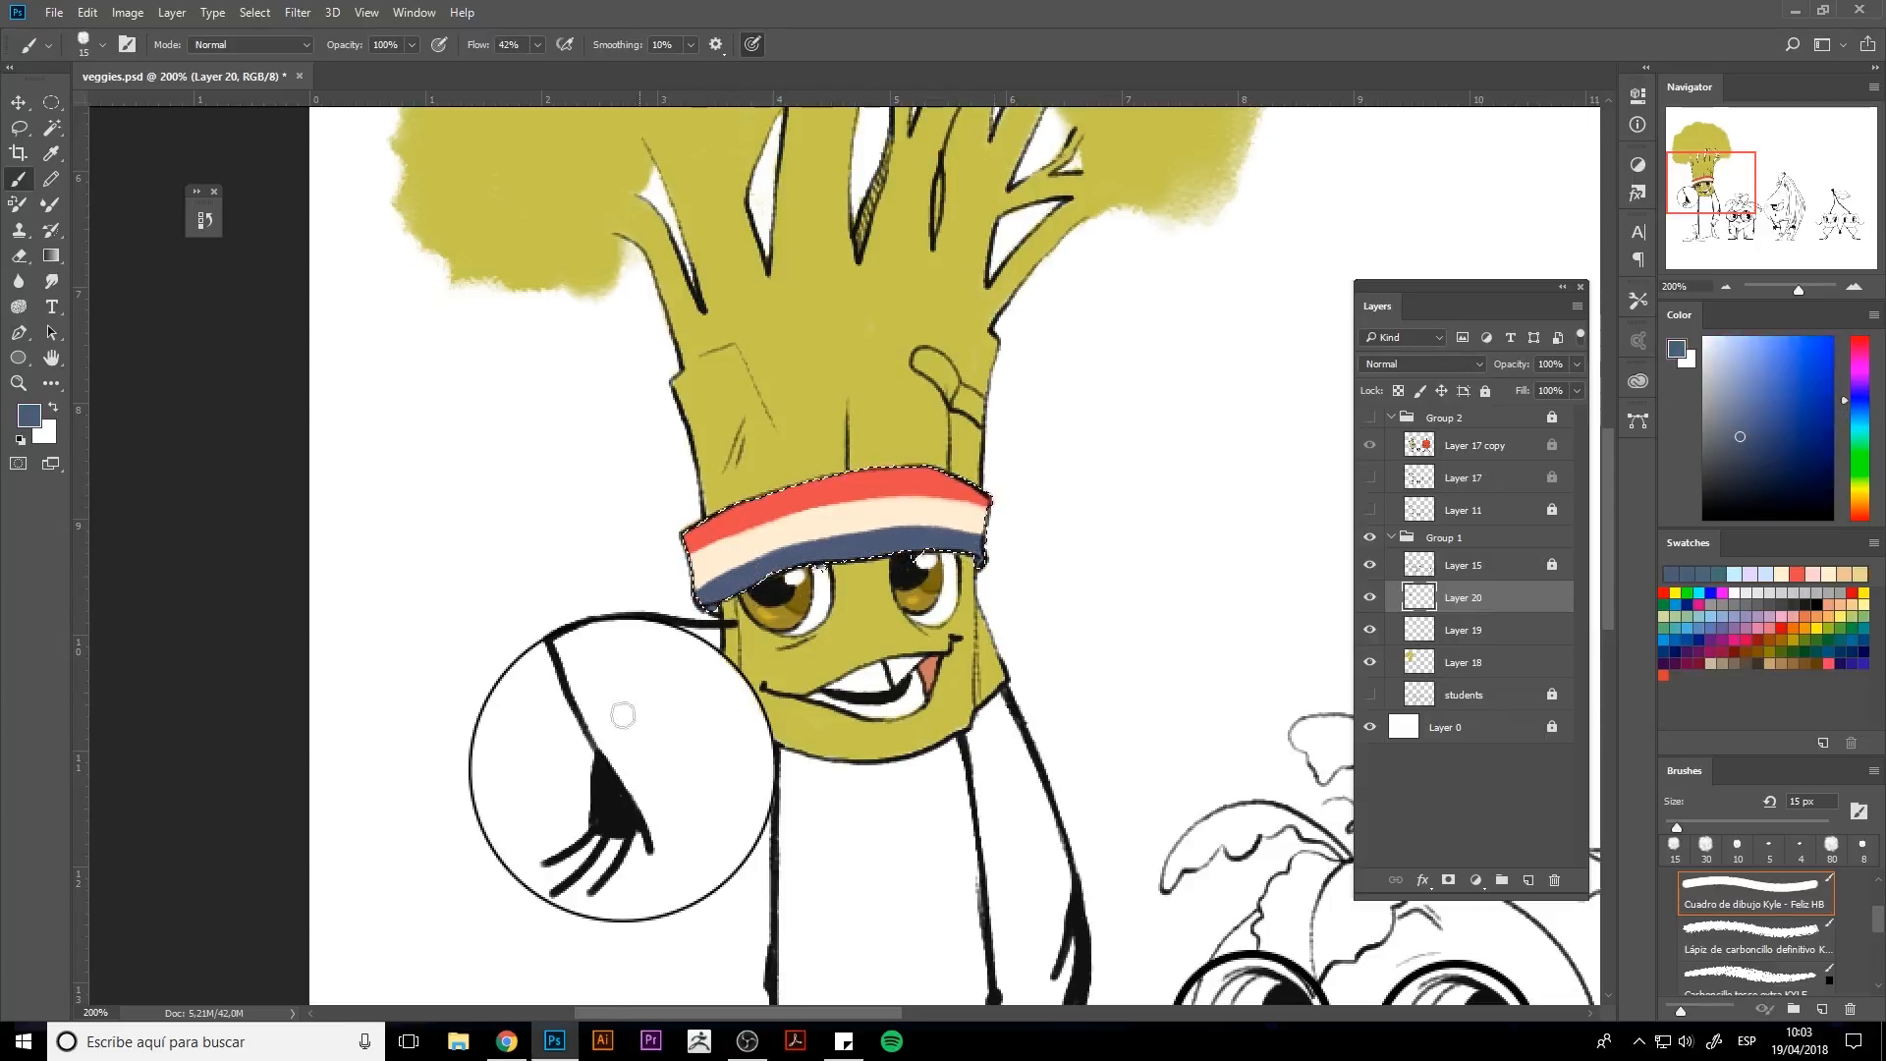
pyautogui.hotkey('ctrl', 'd')
pyautogui.press('[')
pyautogui.press('[')
pyautogui.press('[')
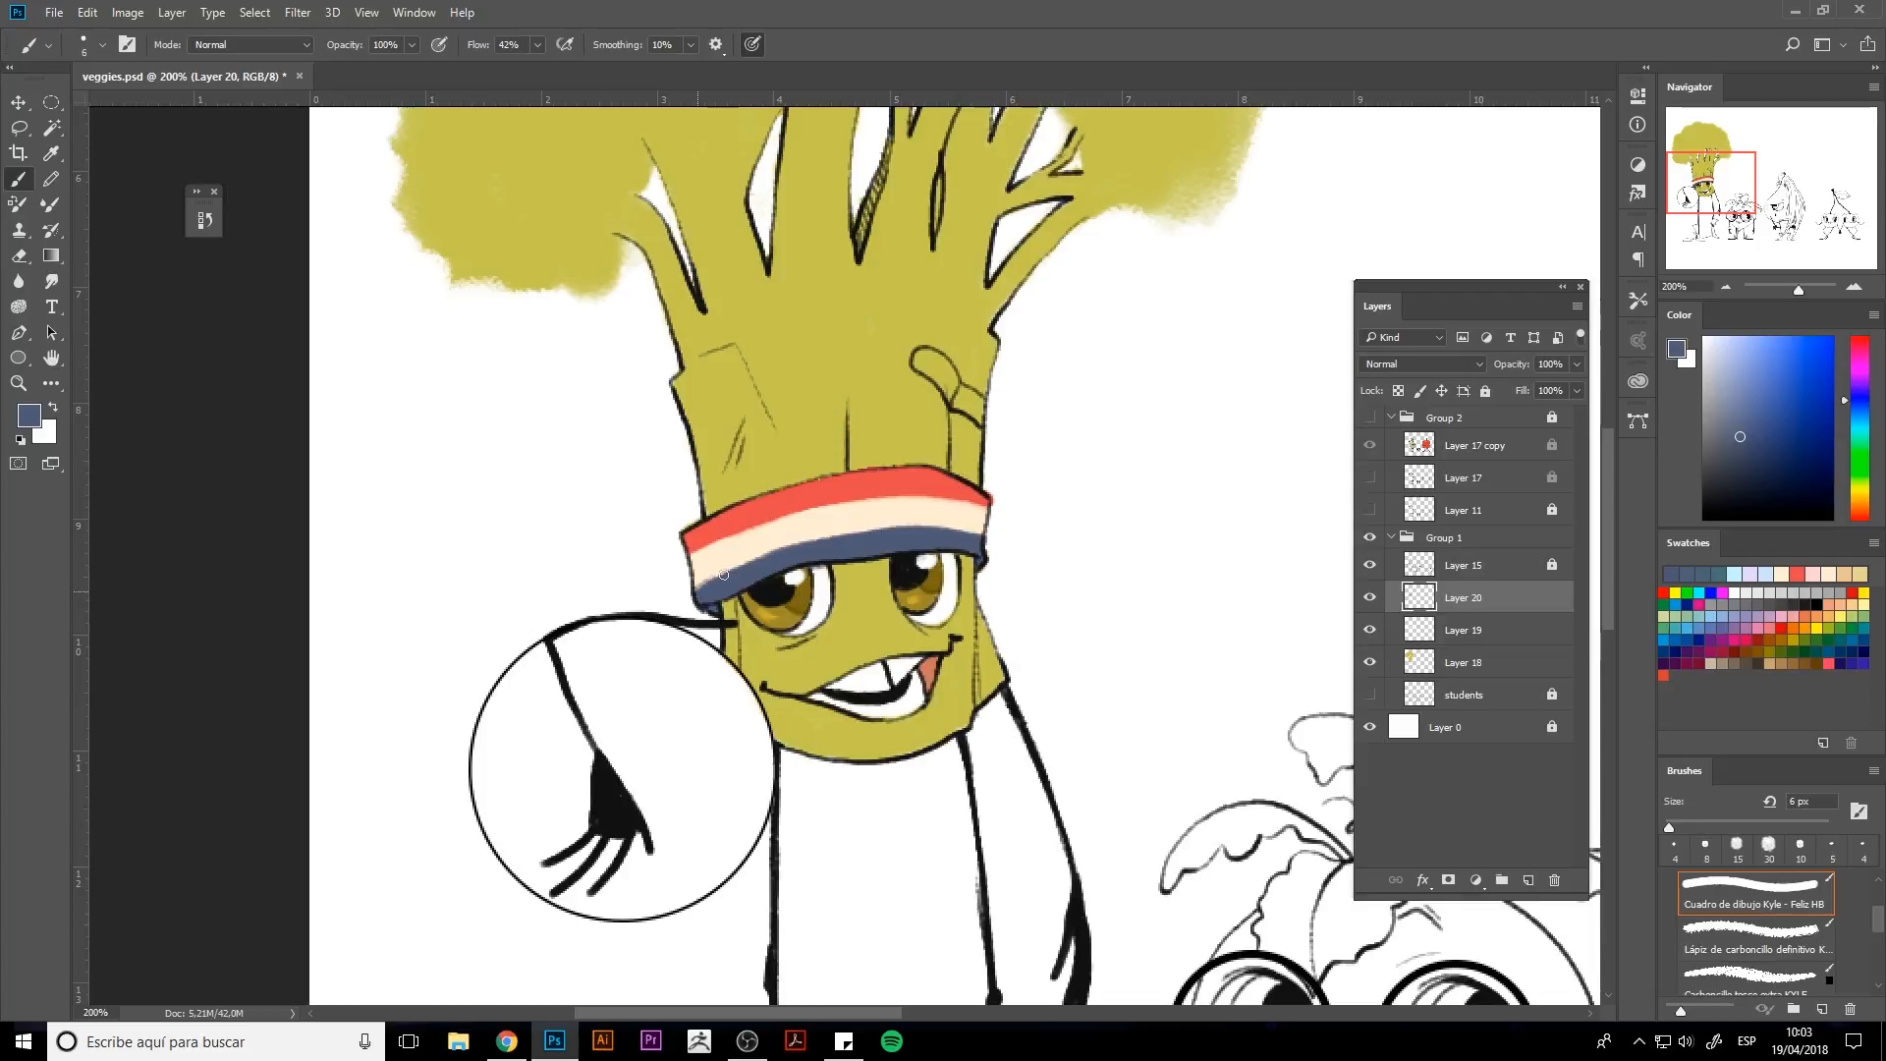
pyautogui.keyDown('alt'); pyautogui.click(826, 539); pyautogui.keyUp('alt')
pyautogui.press('e')
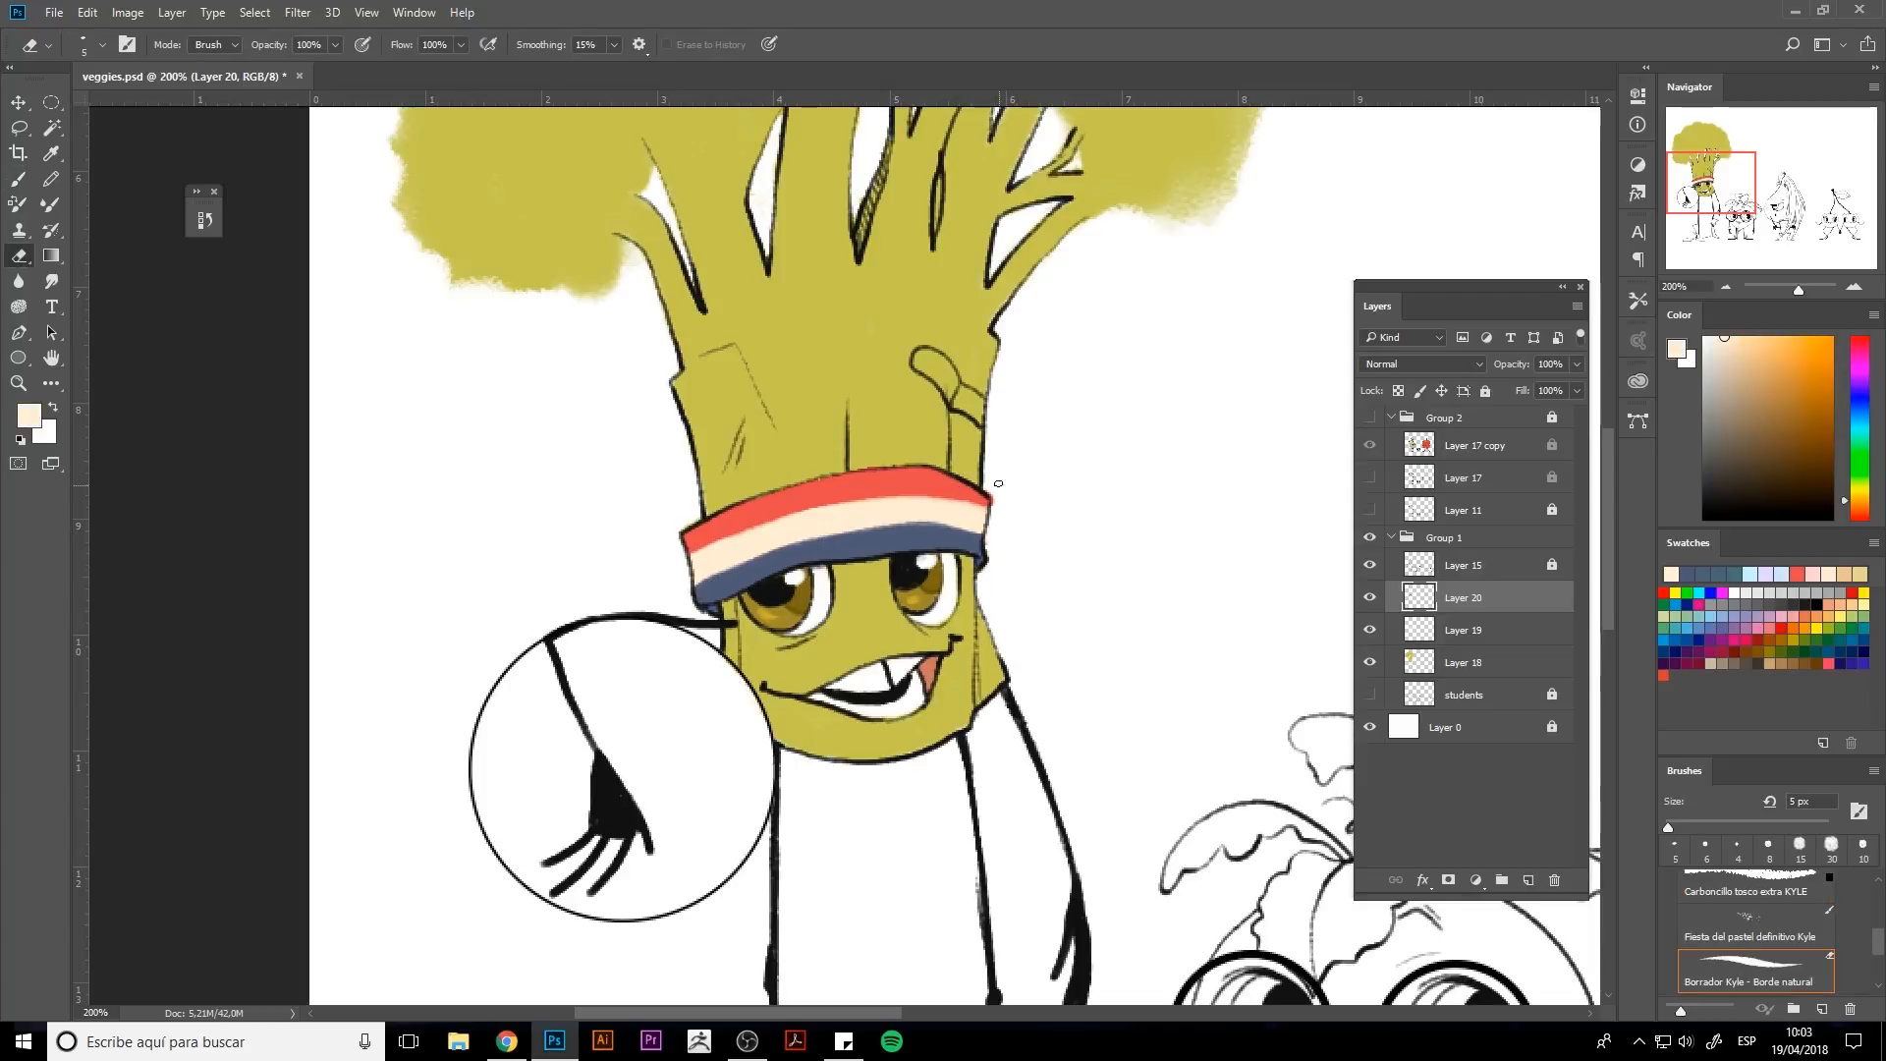
pyautogui.press('b')
pyautogui.keyDown('alt'); pyautogui.click(815, 489); pyautogui.keyUp('alt')
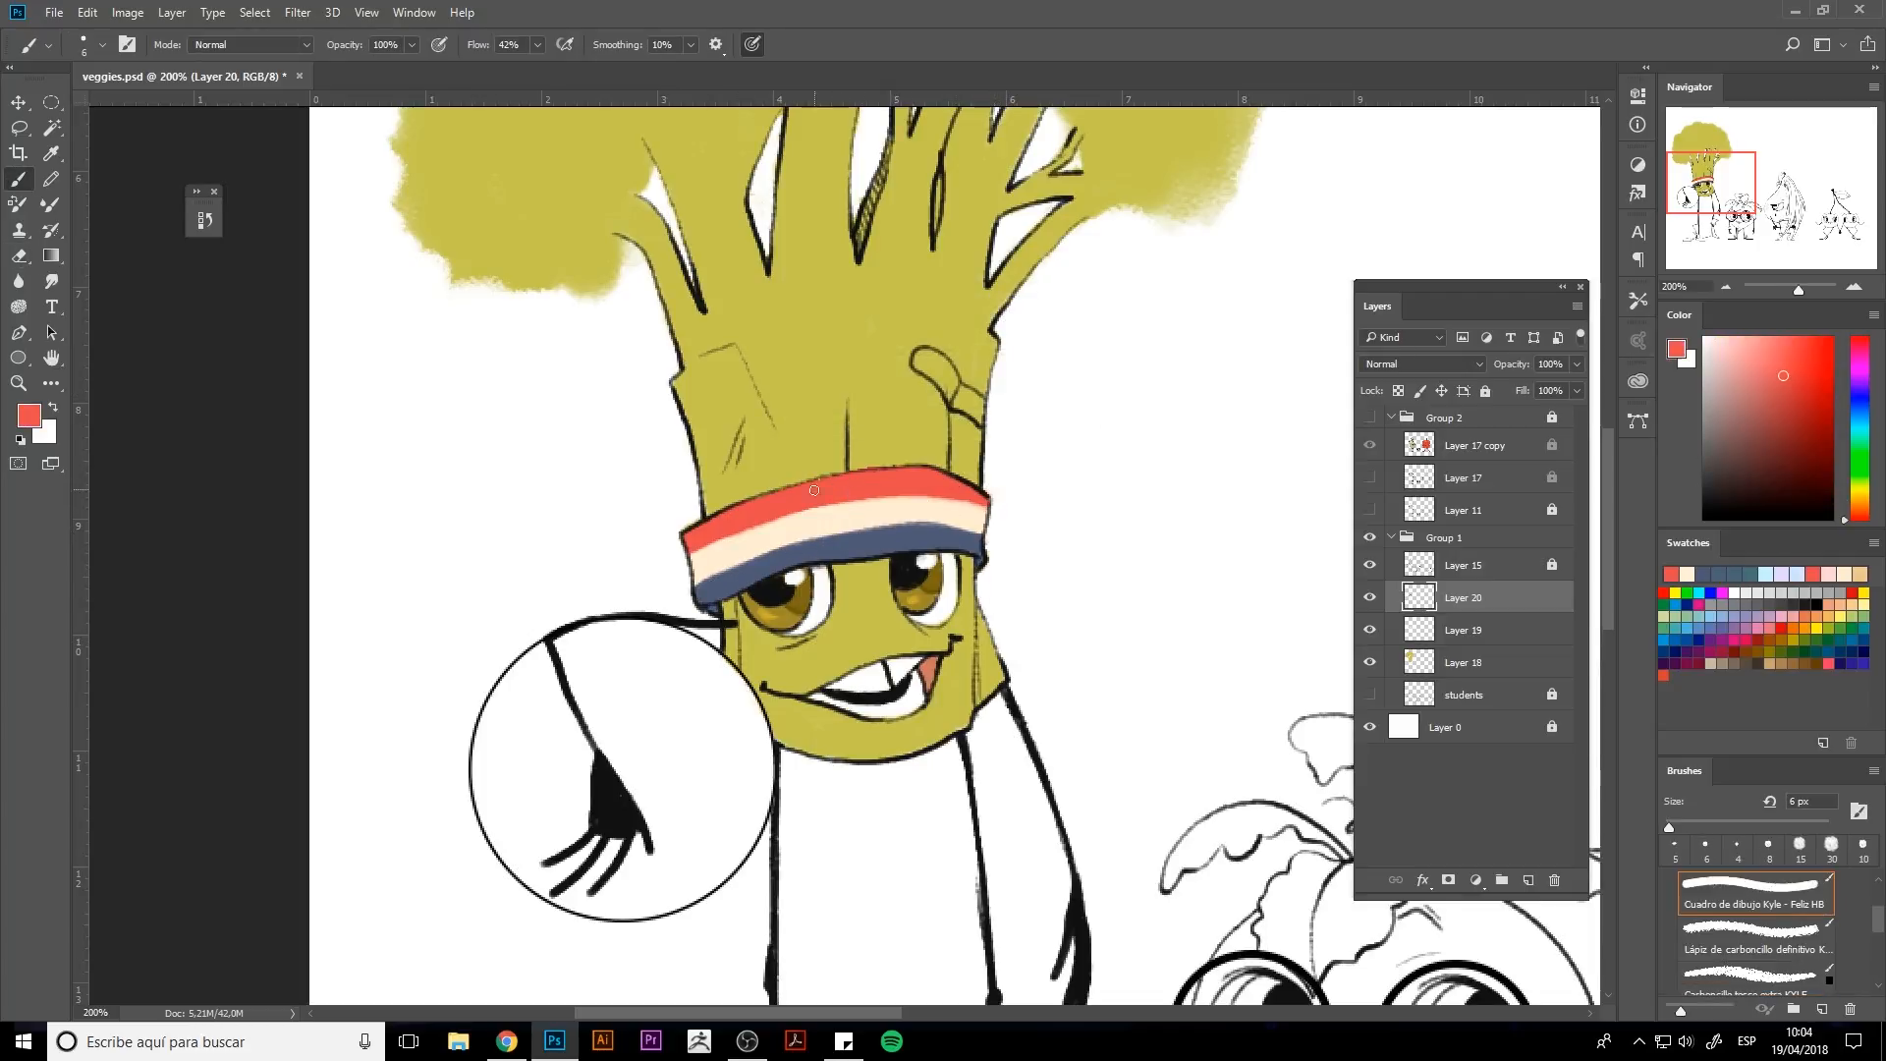
pyautogui.press('e')
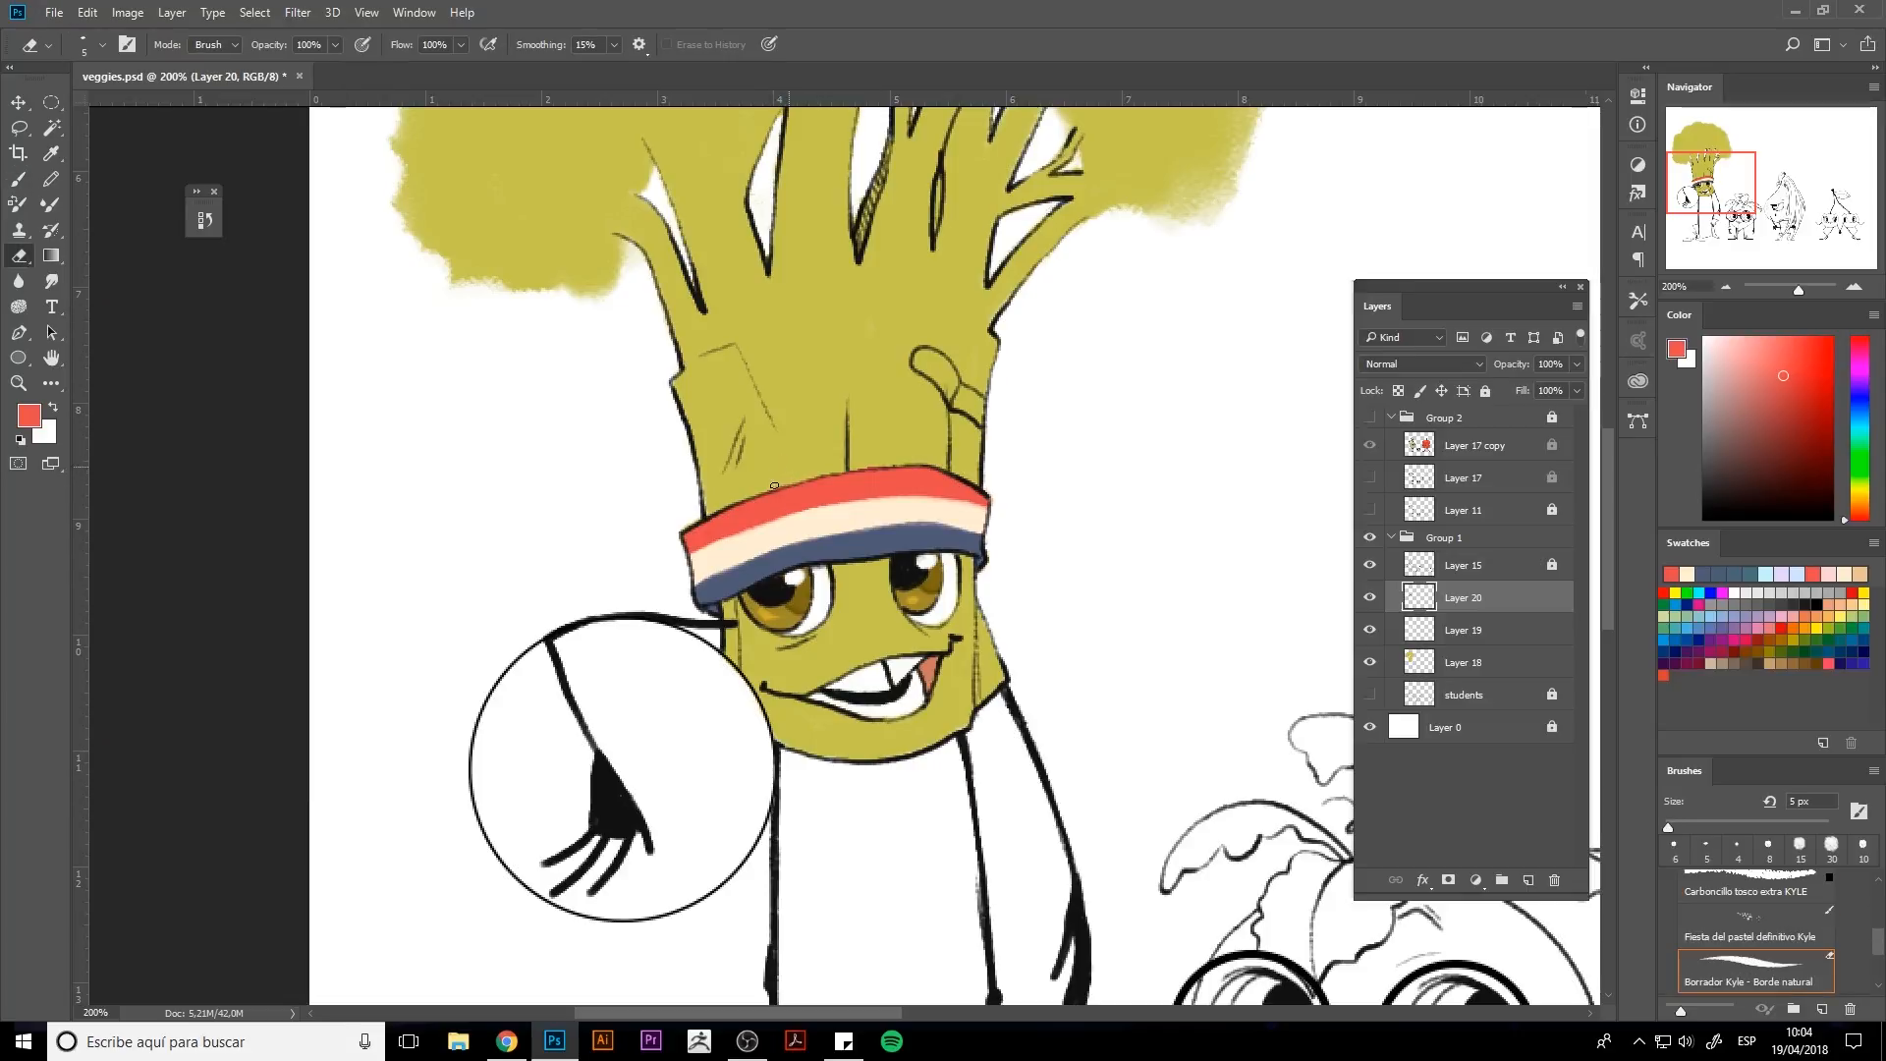
# Add a new Multiply layer with the hat band selected and paint a peach stroke across the band's middle.
pyautogui.click(1528, 880)
pyautogui.keyDown('ctrl'); pyautogui.click(1418, 630); pyautogui.keyUp('ctrl')
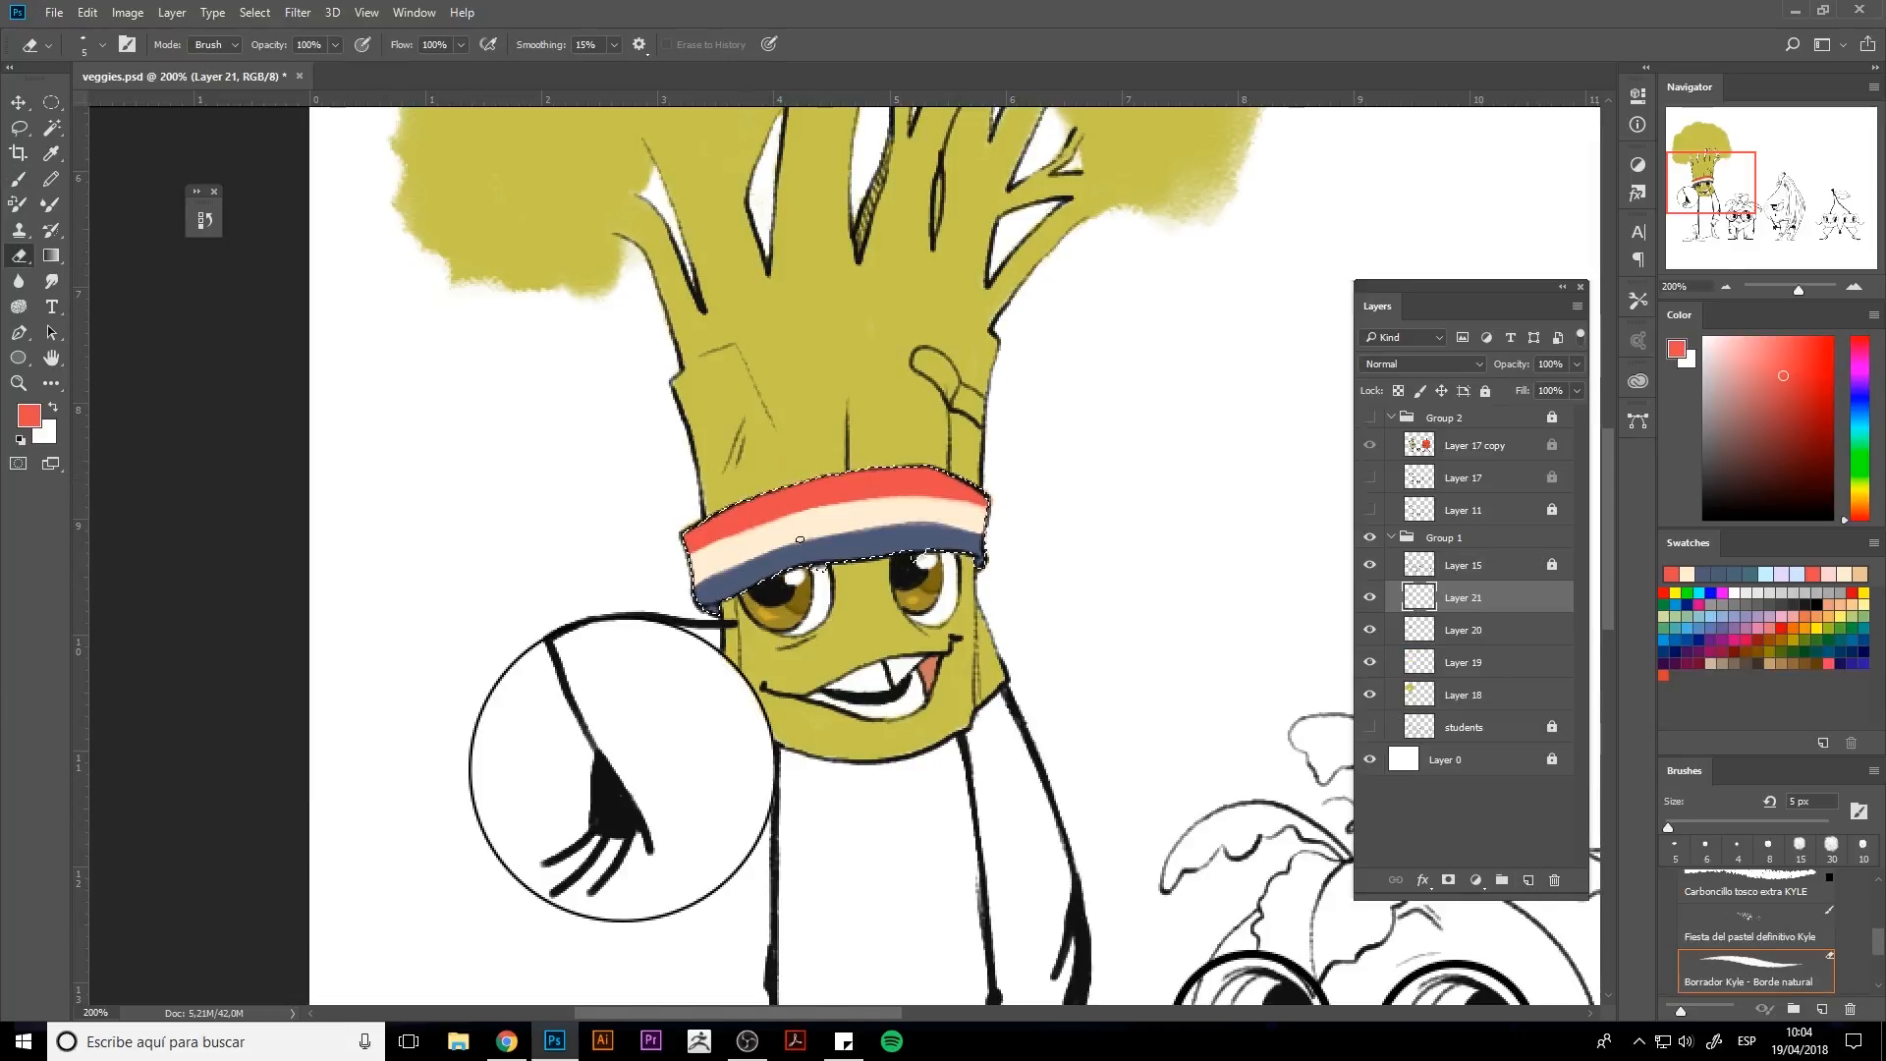
pyautogui.moveTo(1860, 516); pyautogui.dragTo(1860, 504)
pyautogui.click(1773, 406)
pyautogui.click(1755, 351)
pyautogui.click(1370, 598)
pyautogui.click(1371, 597)
pyautogui.click(1422, 364)
pyautogui.click(1395, 430)
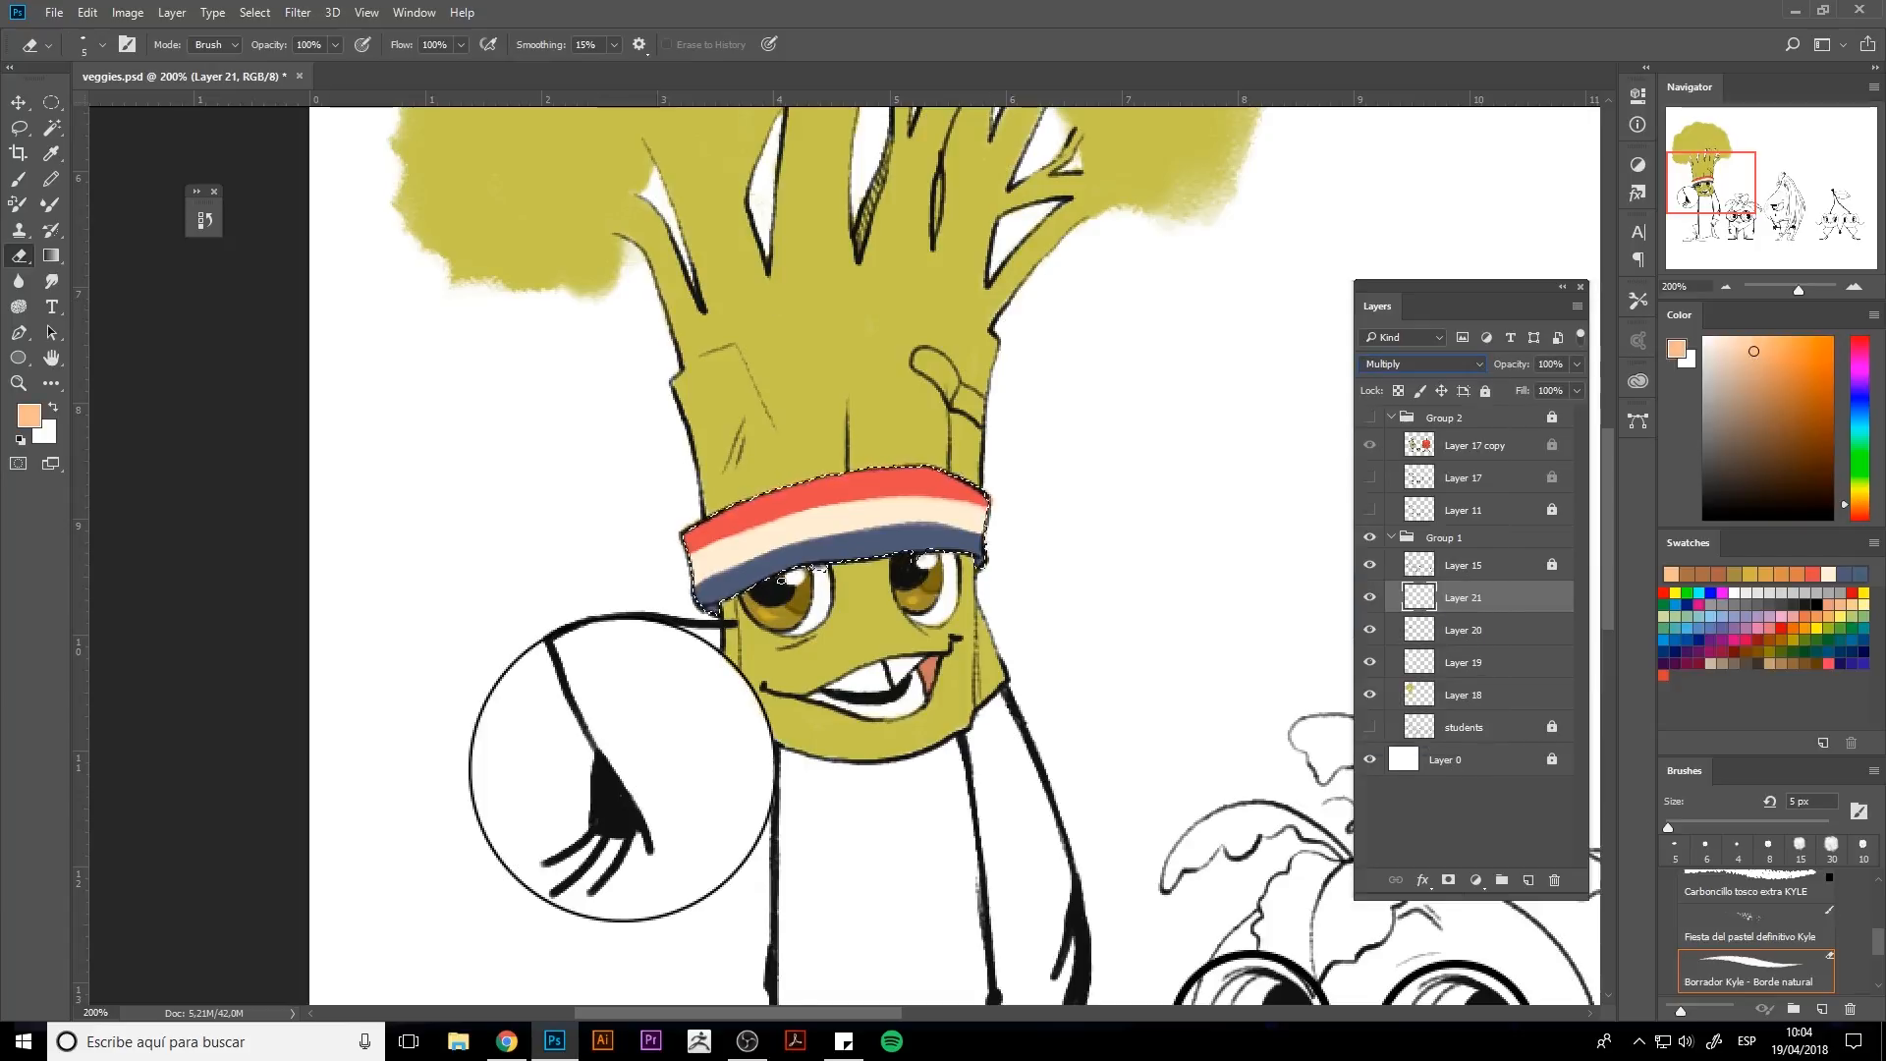
pyautogui.press('b')
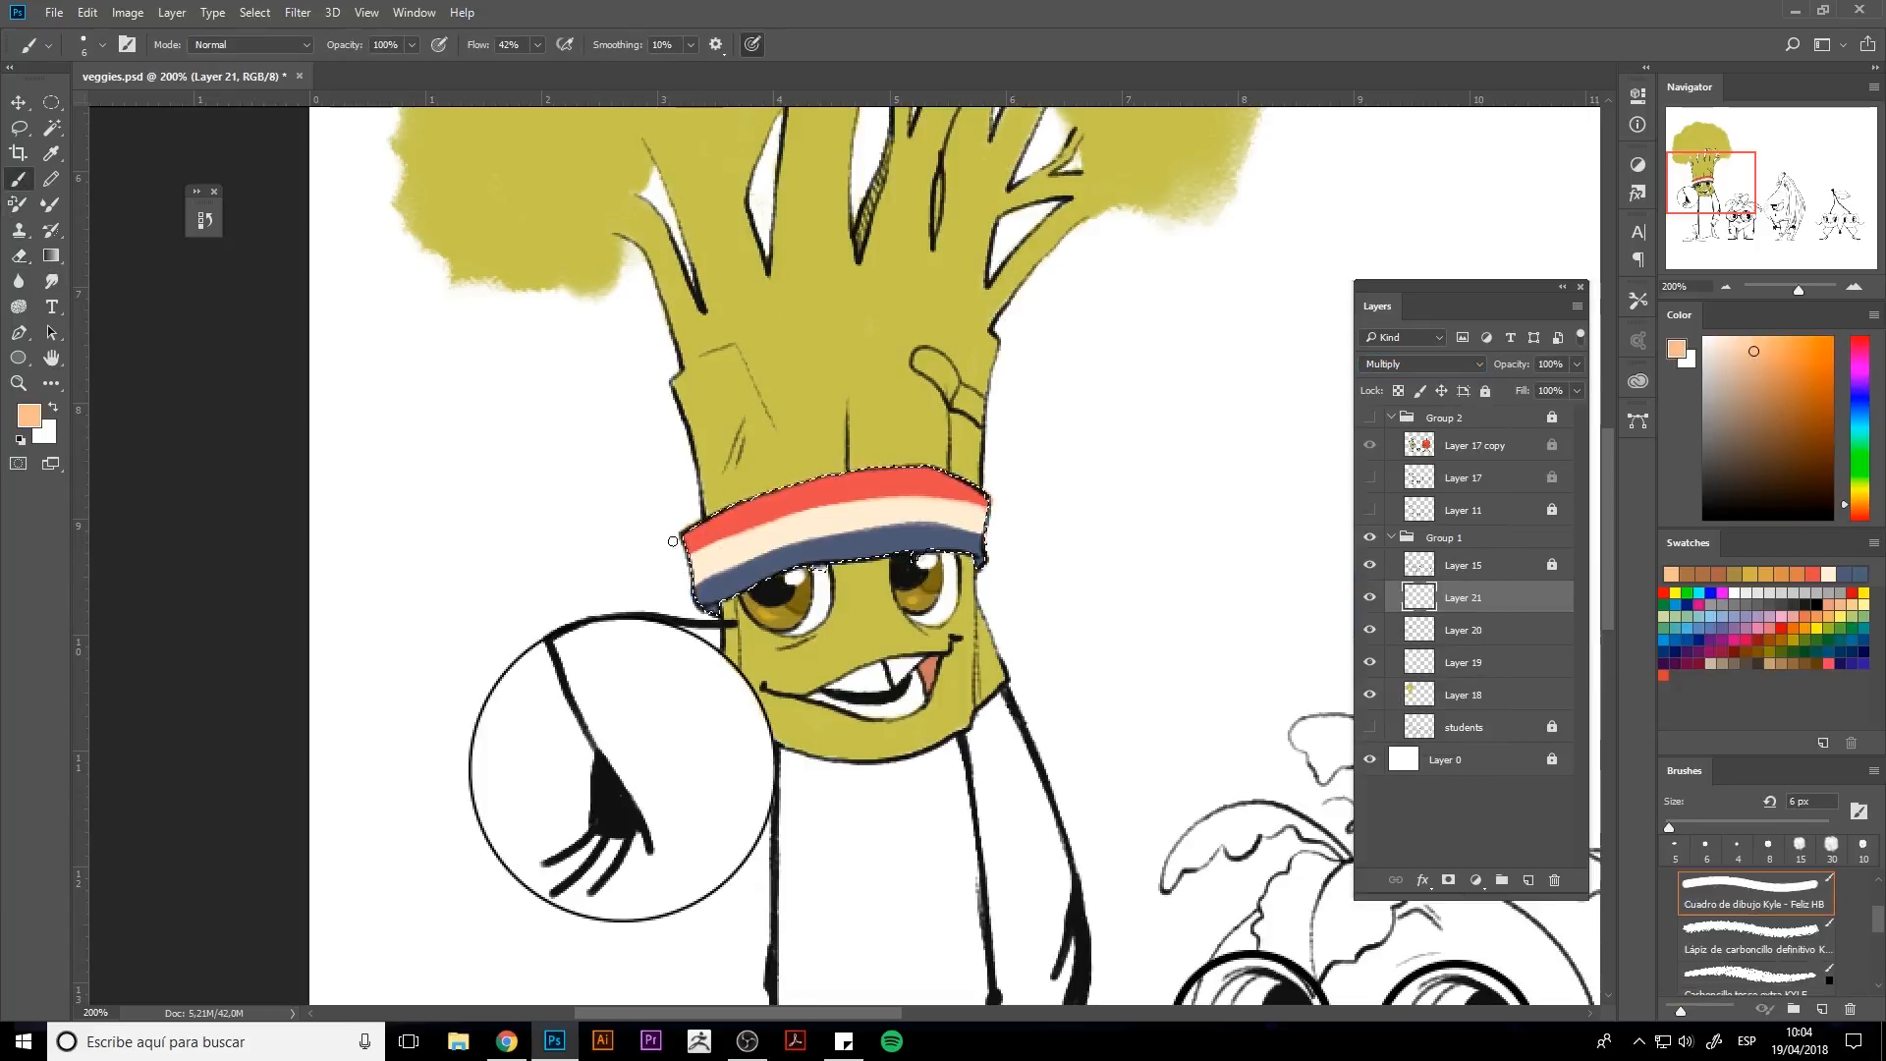
pyautogui.moveTo(735, 534)
pyautogui.mouseDown()
pyautogui.moveTo(799, 522)
pyautogui.moveTo(712, 556)
pyautogui.moveTo(781, 519)
pyautogui.moveTo(929, 509)
pyautogui.mouseUp()
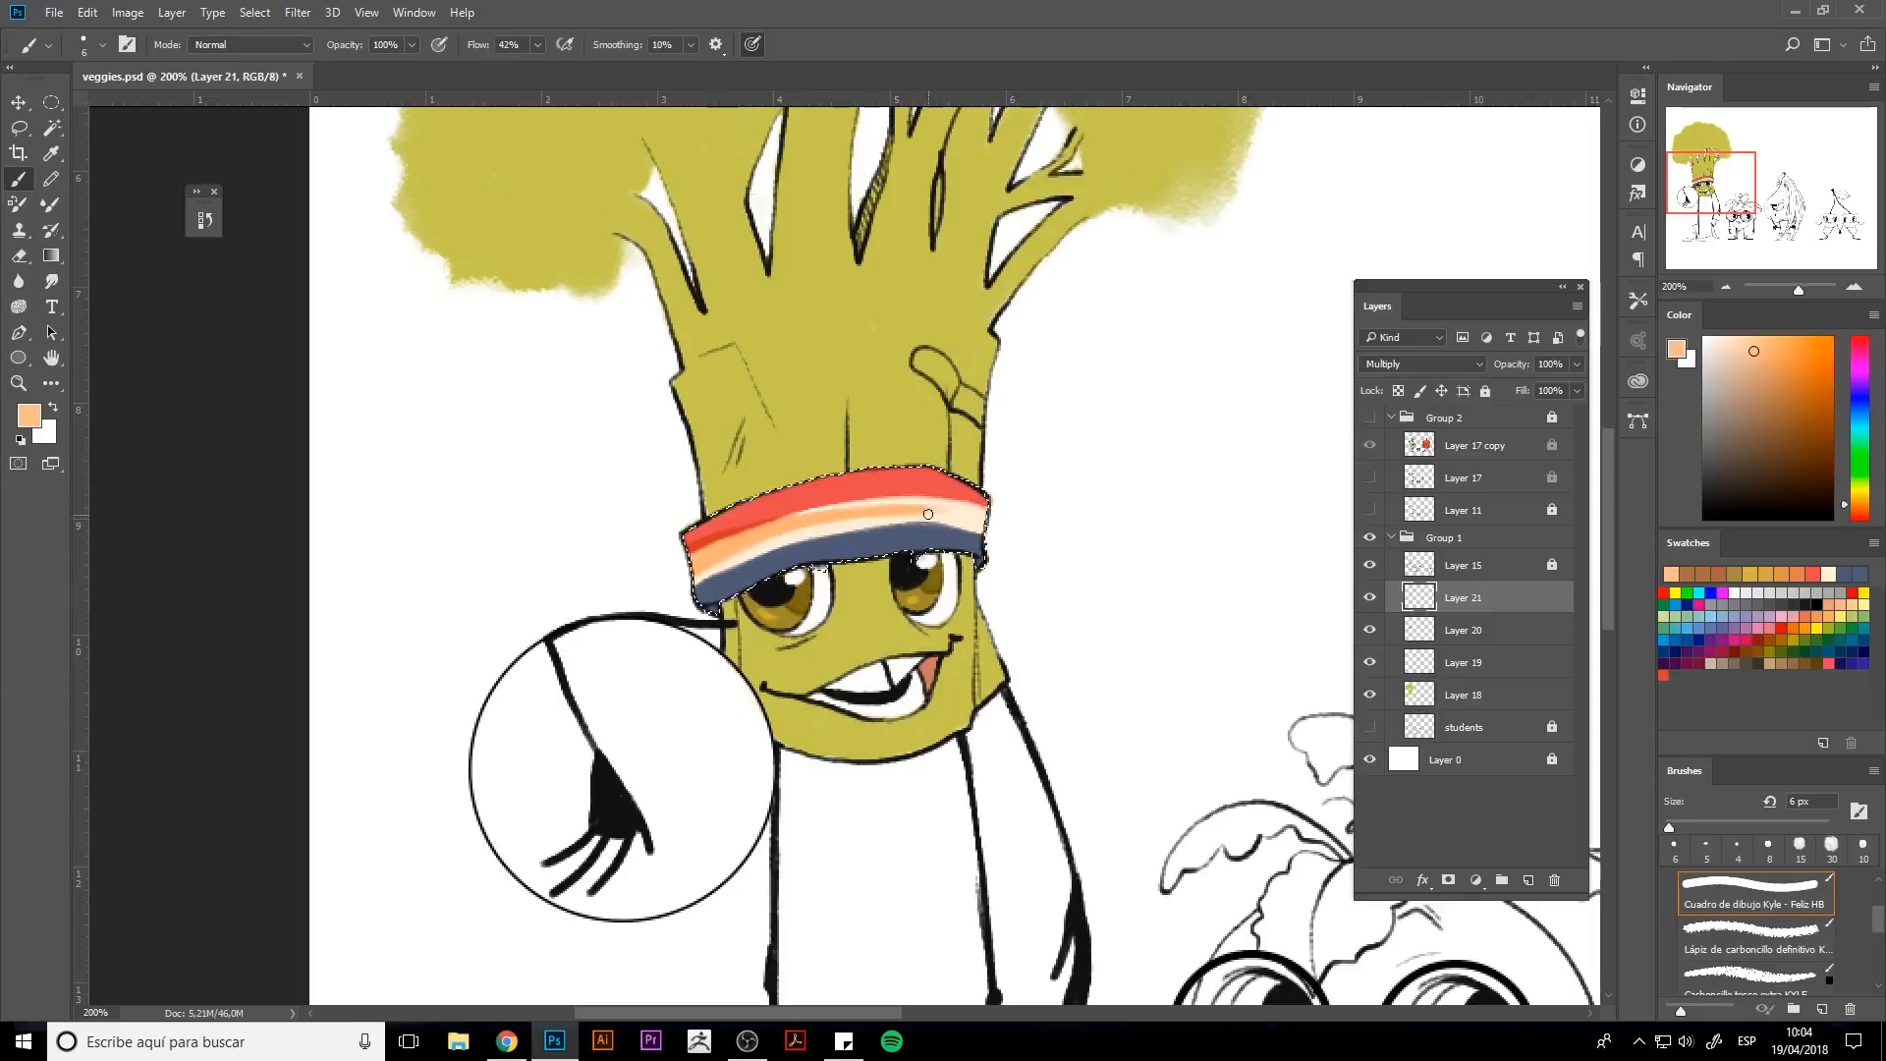
# Erase the lower part of the peach stroke with a larger eraser and deselect.
pyautogui.press('e')
pyautogui.press(']')
pyautogui.press(']')
pyautogui.press(']')
pyautogui.press(']')
pyautogui.press(']')
pyautogui.press(']')
pyautogui.press(']')
pyautogui.press(']')
pyautogui.press(']')
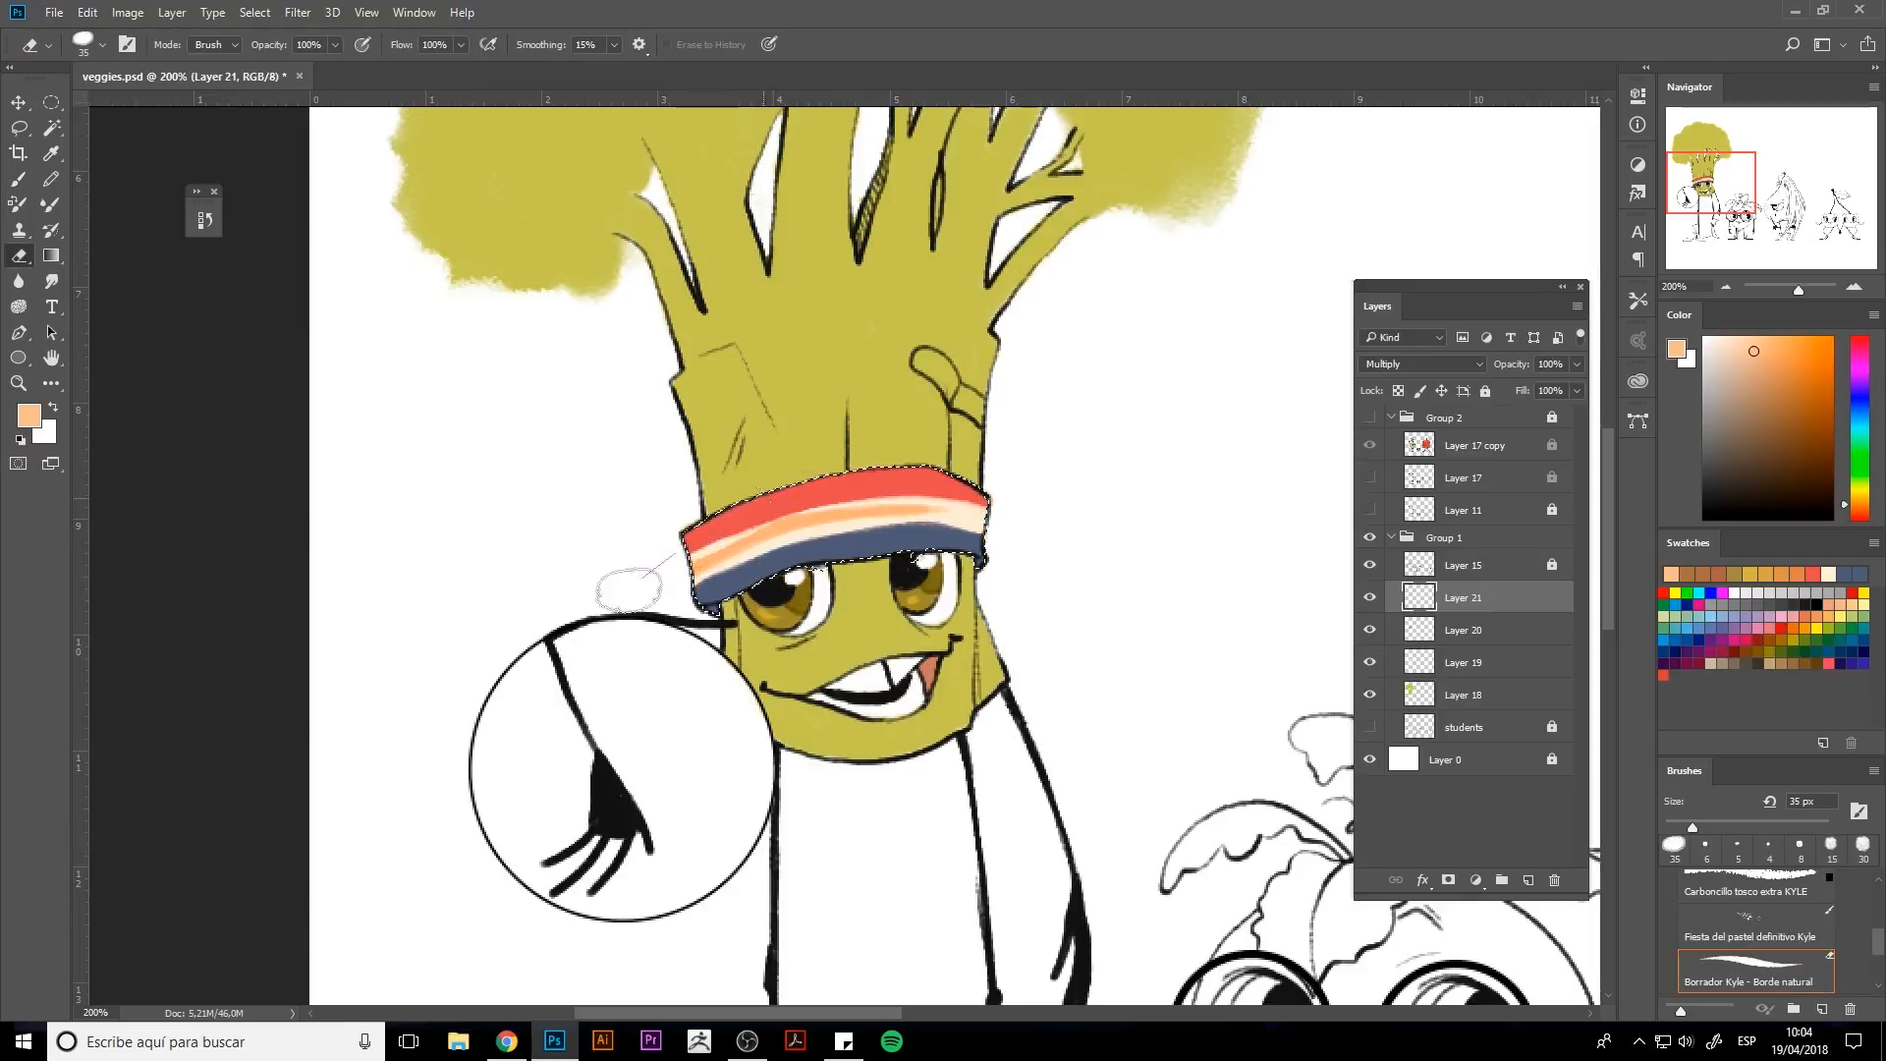
pyautogui.moveTo(627, 588)
pyautogui.mouseDown()
pyautogui.moveTo(847, 503)
pyautogui.moveTo(1041, 495)
pyautogui.moveTo(675, 557)
pyautogui.moveTo(846, 504)
pyautogui.moveTo(693, 566)
pyautogui.moveTo(726, 601)
pyautogui.moveTo(831, 555)
pyautogui.moveTo(941, 543)
pyautogui.moveTo(982, 550)
pyautogui.mouseUp()
pyautogui.press('b')
pyautogui.hotkey('ctrl', 'd')
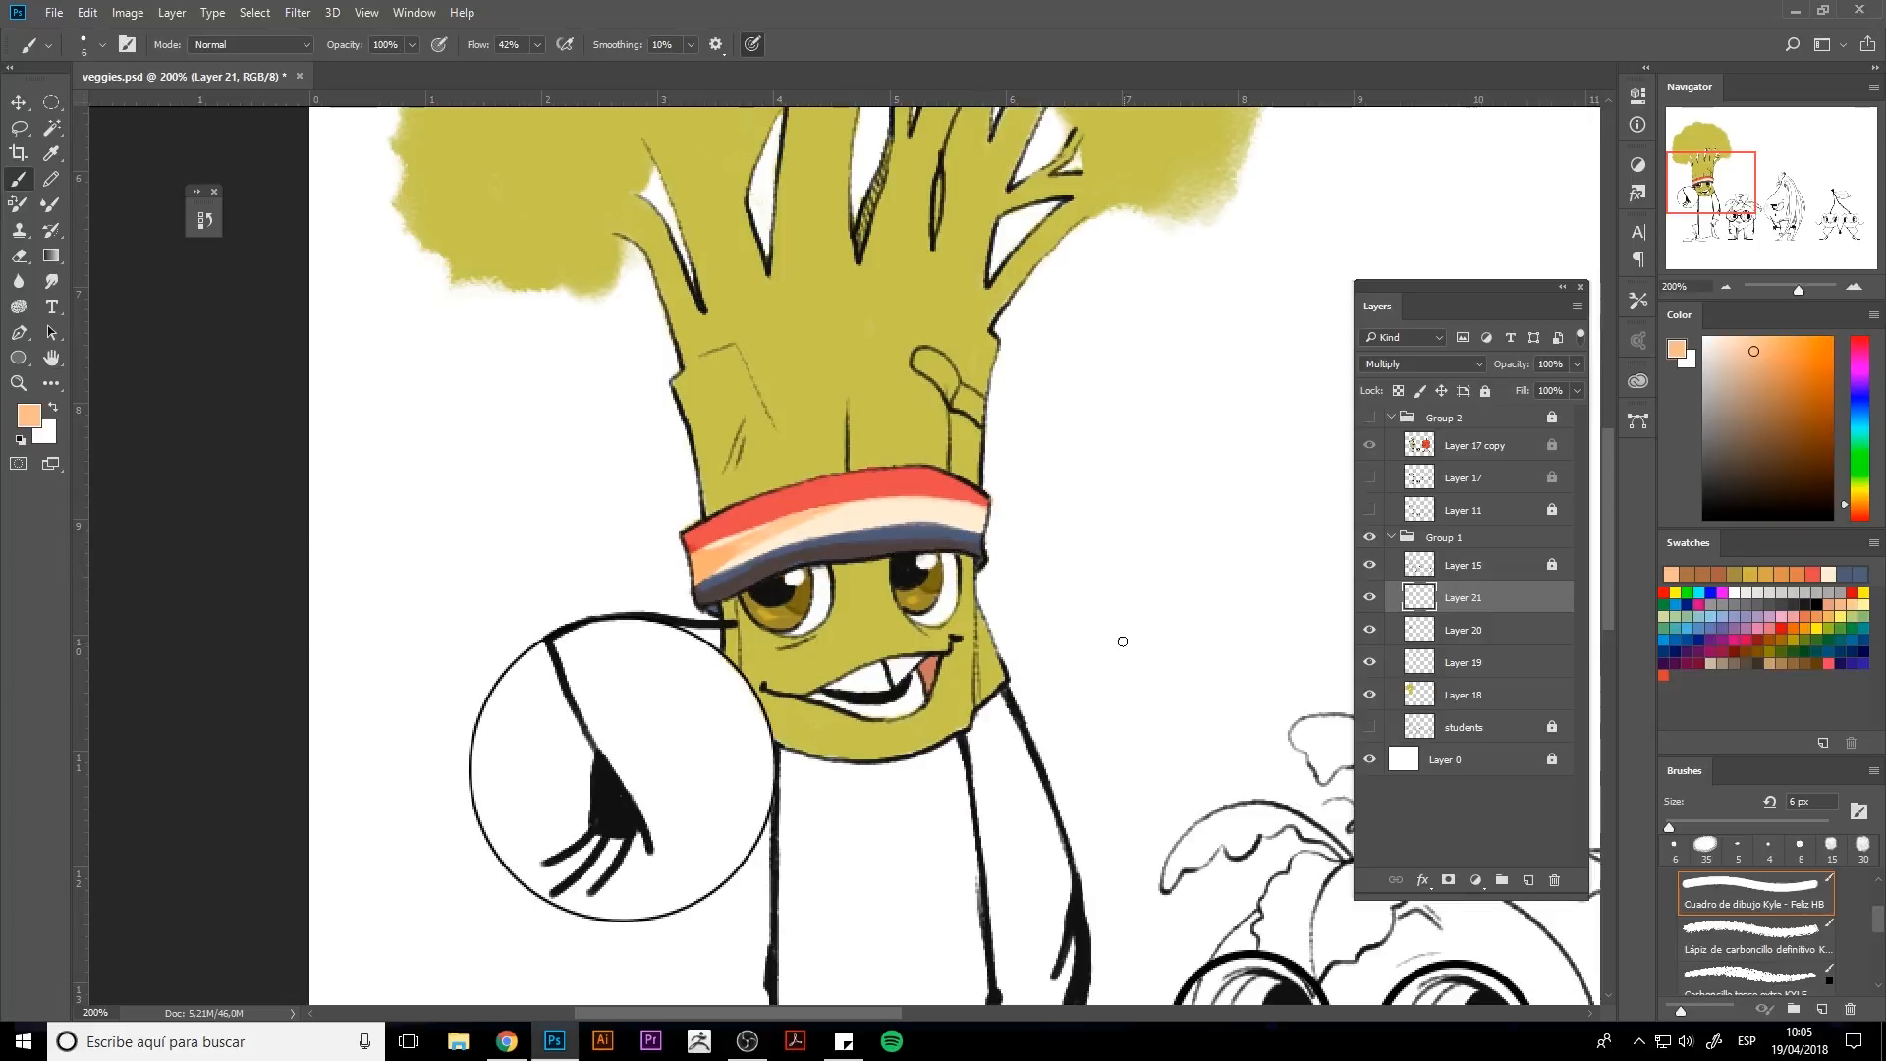
# Load the broccoli body as a selection on Layer 18, pick a darker olive and shade under the hat band.
pyautogui.click(1437, 704)
pyautogui.keyDown('ctrl'); pyautogui.click(1421, 697); pyautogui.keyUp('ctrl')
pyautogui.keyDown('alt'); pyautogui.click(864, 579); pyautogui.keyUp('alt')
pyautogui.click(1798, 401)
pyautogui.press(']')
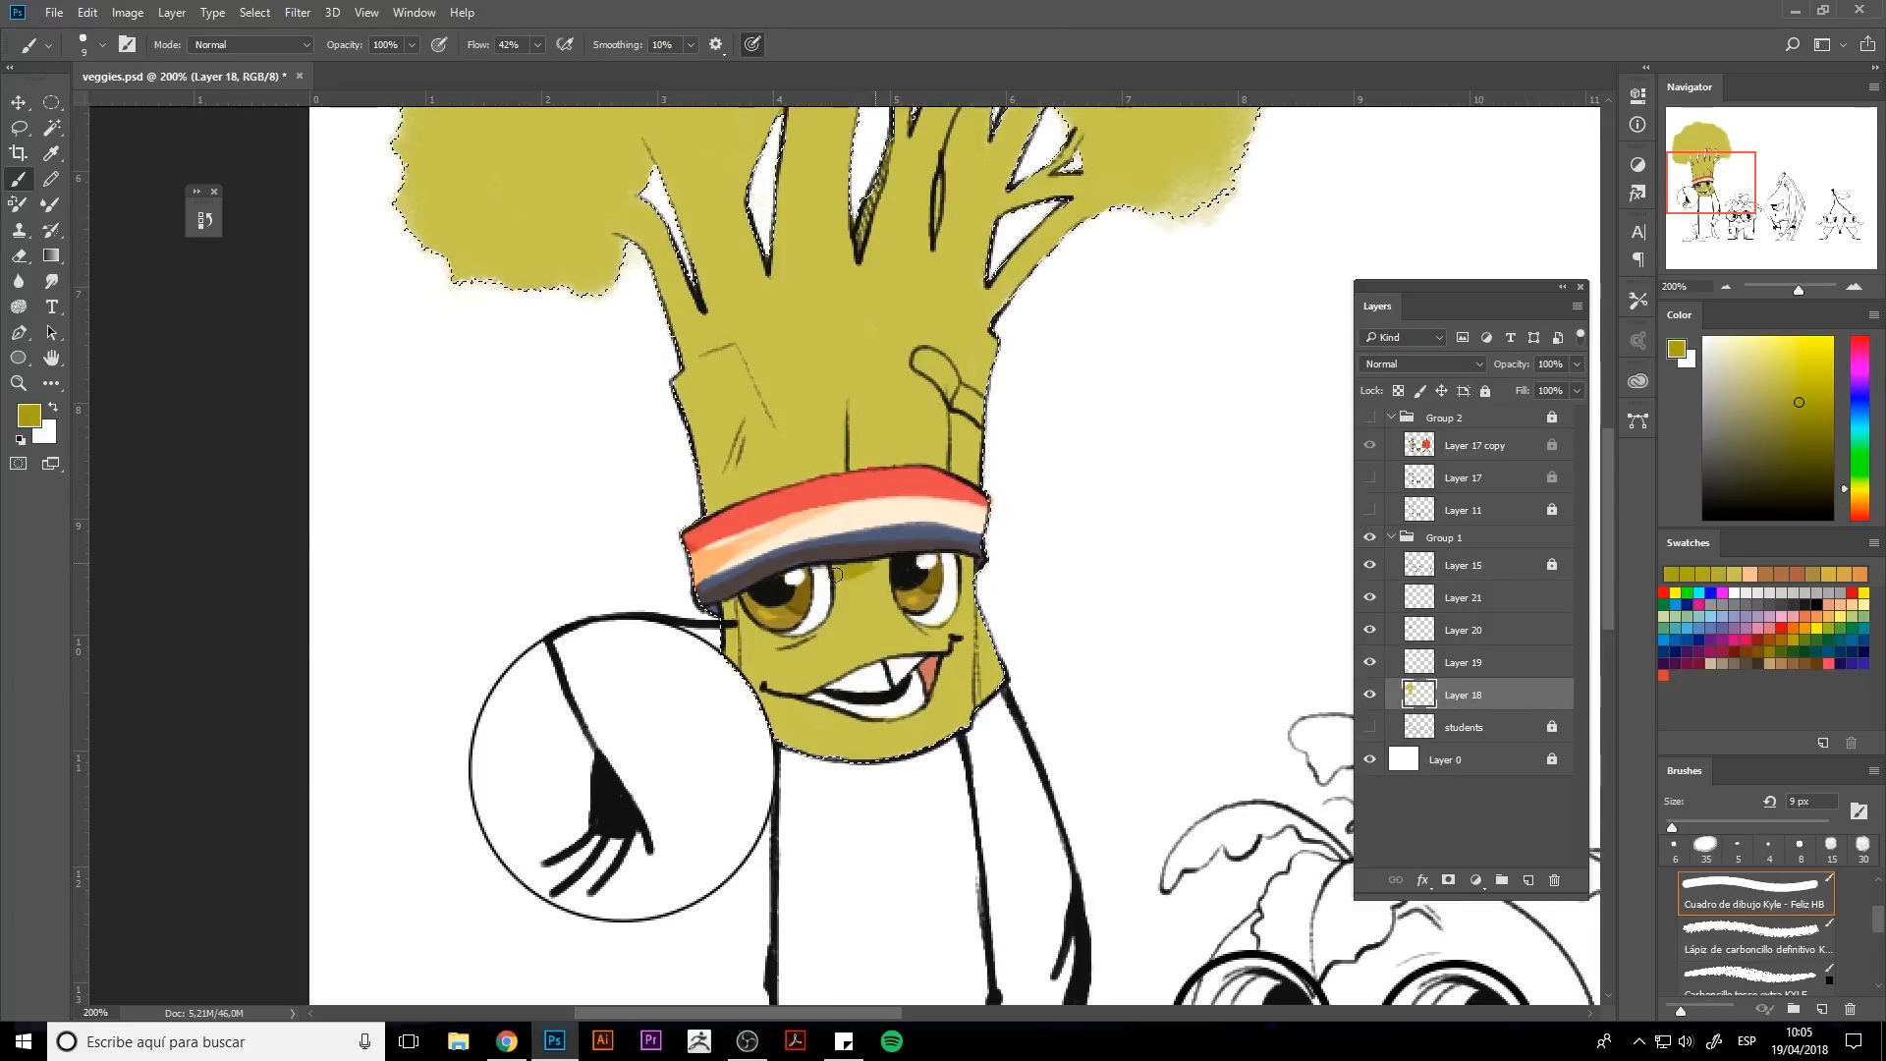
pyautogui.moveTo(838, 575); pyautogui.dragTo(966, 562)
# Shade the right side of the broccoli's face with darker olive using a larger brush.
pyautogui.press('[')
pyautogui.press('[')
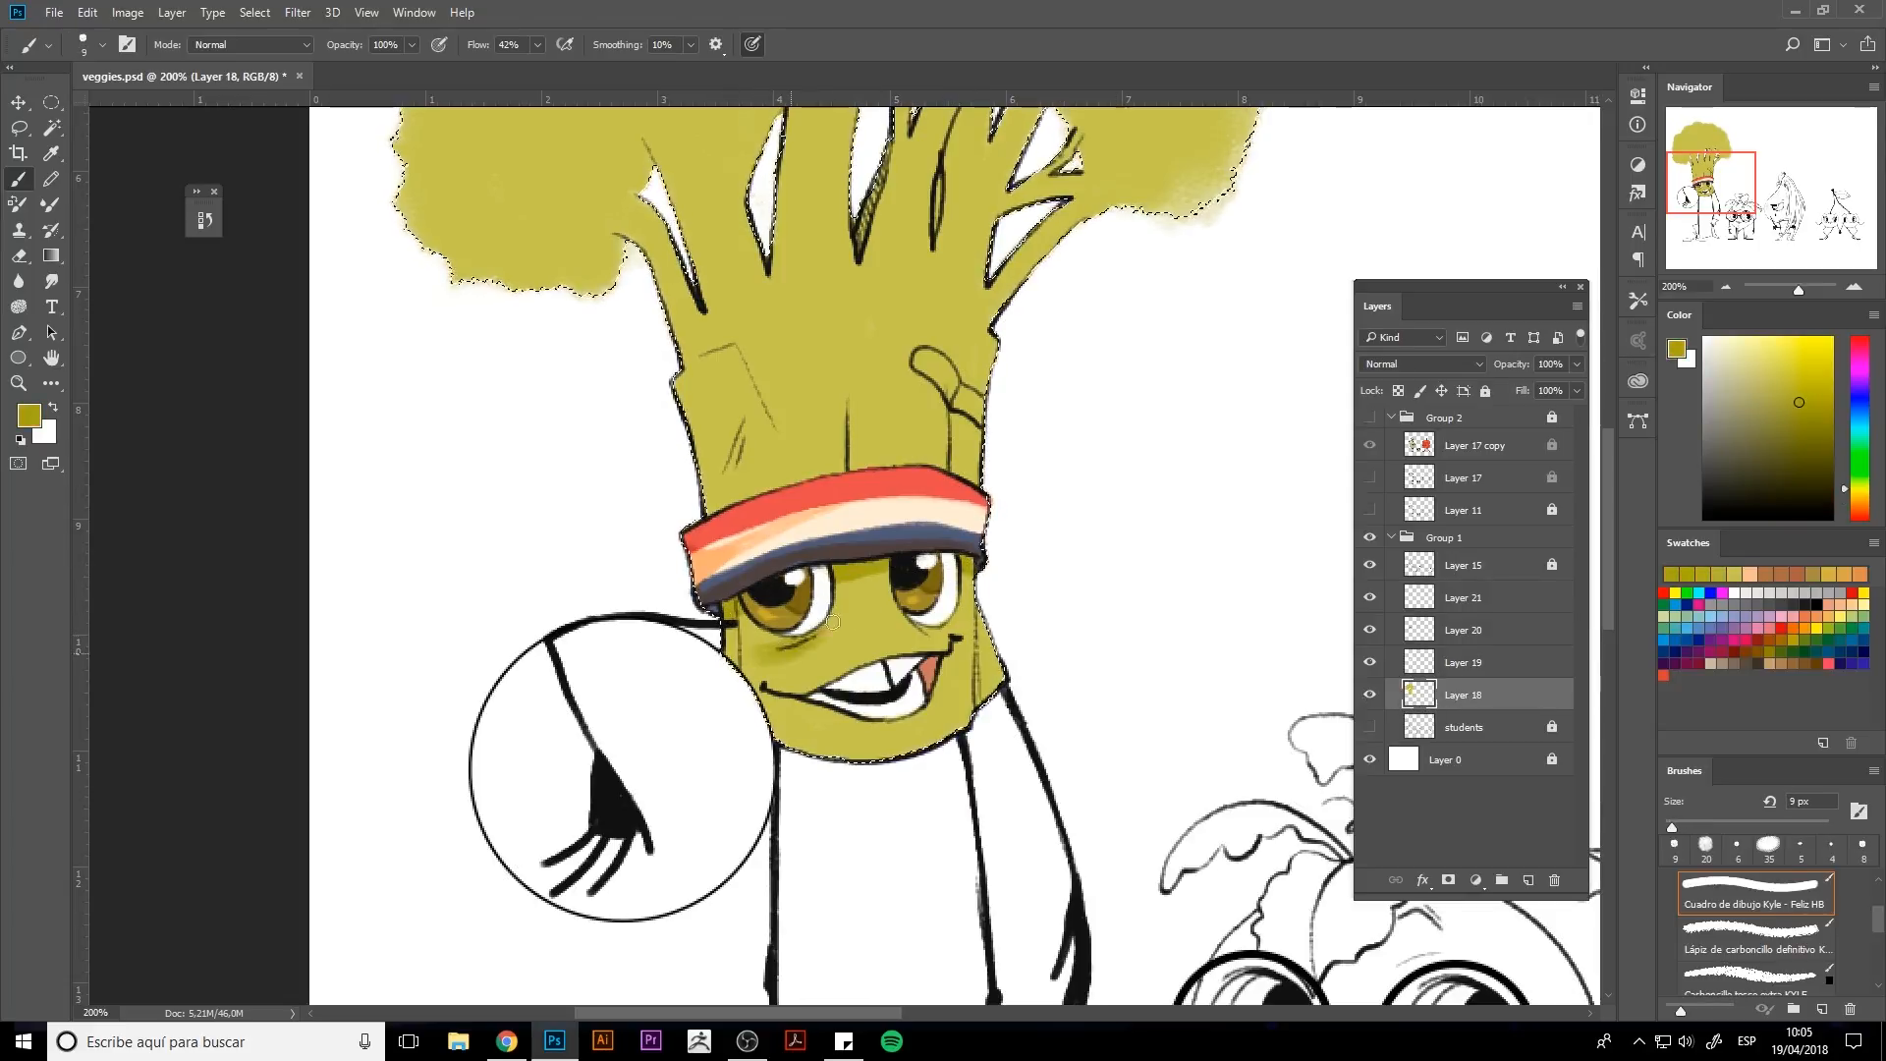
pyautogui.keyDown('alt'); pyautogui.click(845, 606); pyautogui.keyUp('alt')
pyautogui.keyDown('alt'); pyautogui.click(840, 605); pyautogui.keyUp('alt')
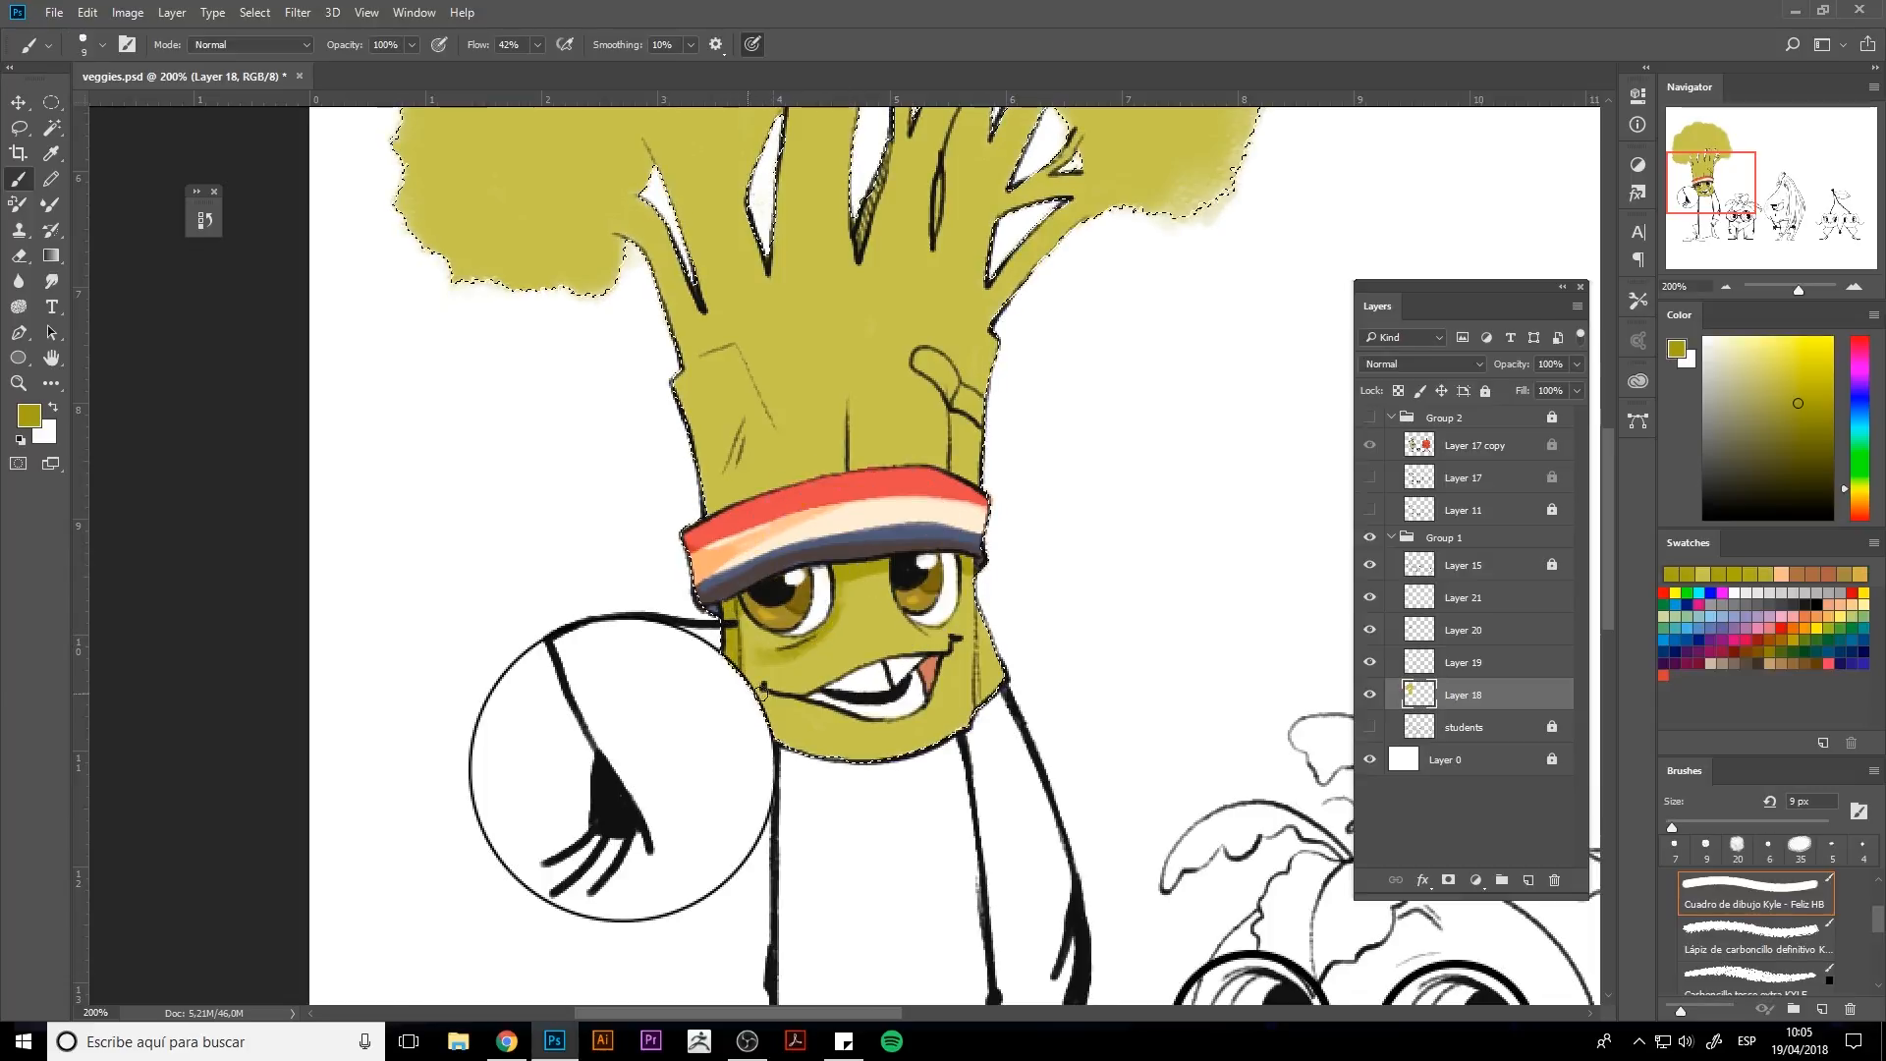
pyautogui.press(']')
pyautogui.press(']')
pyautogui.moveTo(988, 694)
pyautogui.mouseDown()
pyautogui.moveTo(990, 618)
pyautogui.moveTo(885, 582)
pyautogui.mouseUp()
# Dab small darker olive freckles on both cheeks of the broccoli.
pyautogui.press(']')
pyautogui.press(']')
pyautogui.press(']')
pyautogui.click(855, 610)
pyautogui.click(858, 626)
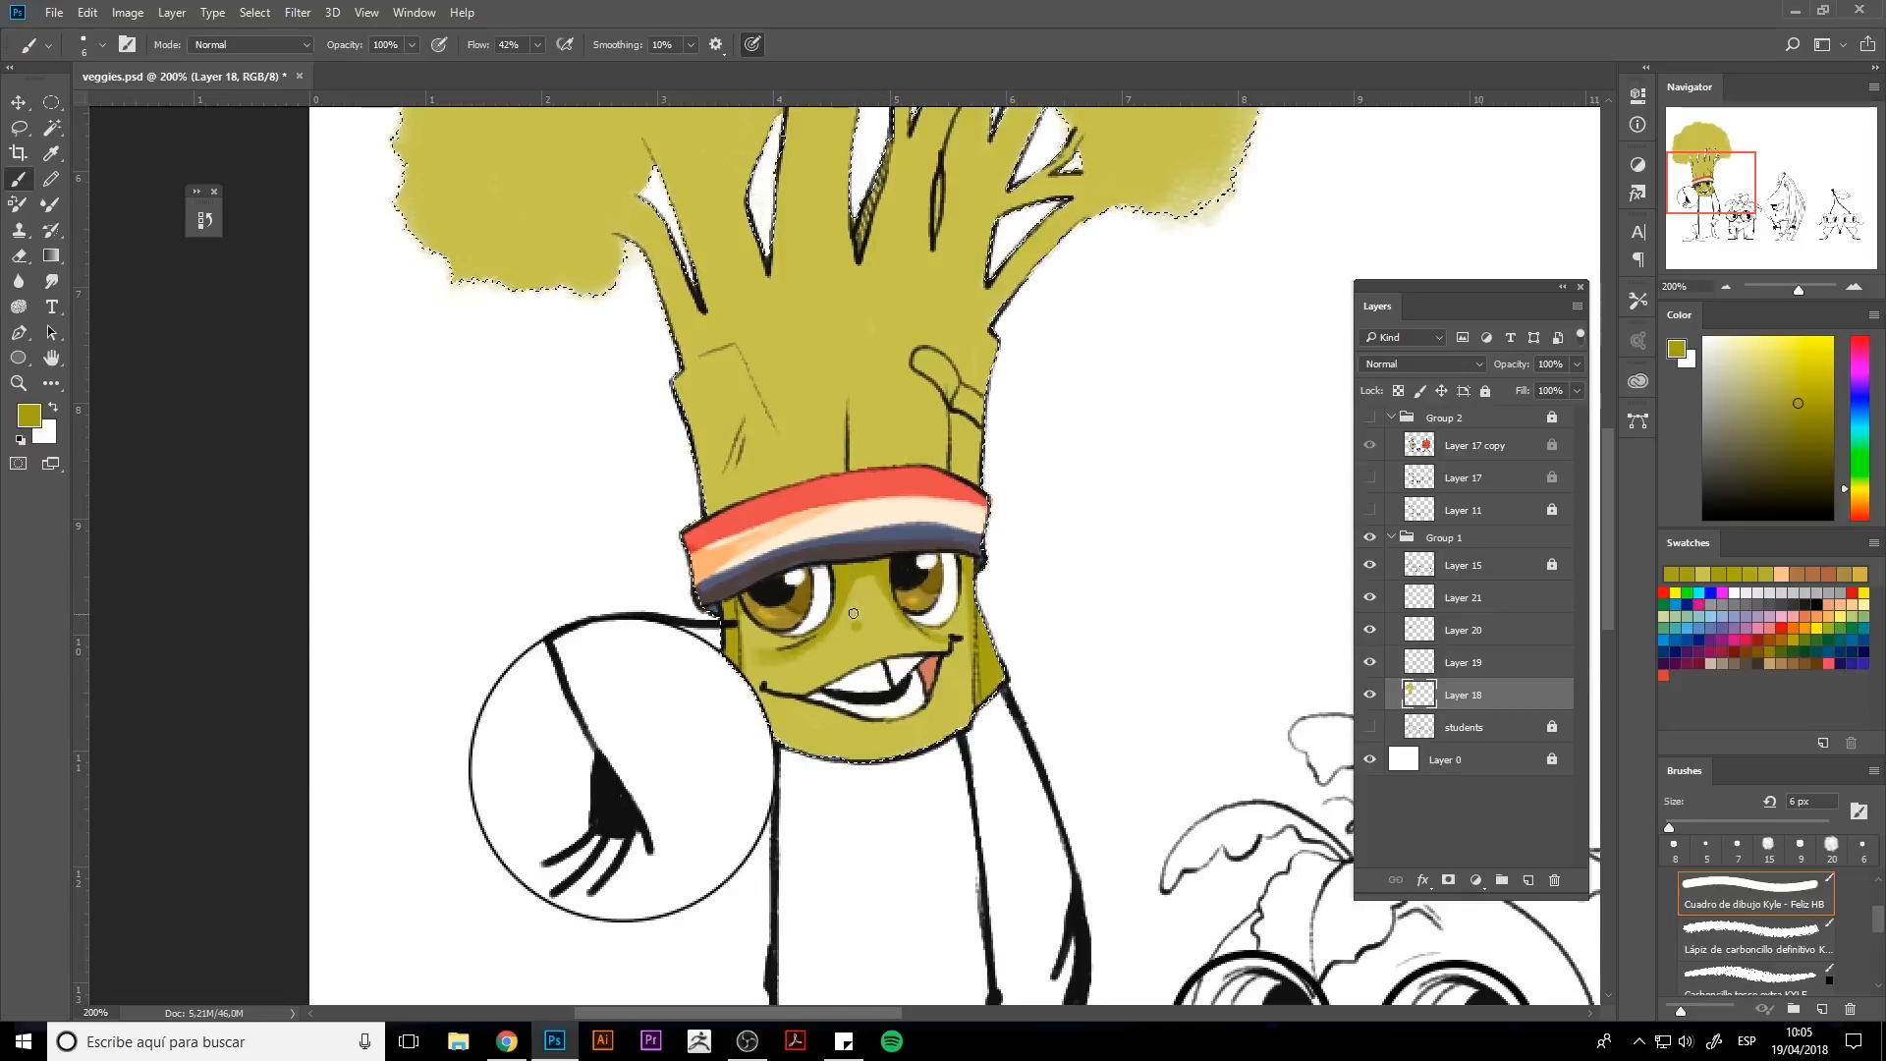
pyautogui.press('[')
pyautogui.press('[')
pyautogui.click(843, 640)
pyautogui.click(875, 615)
pyautogui.keyDown('alt'); pyautogui.click(928, 641); pyautogui.keyUp('alt')
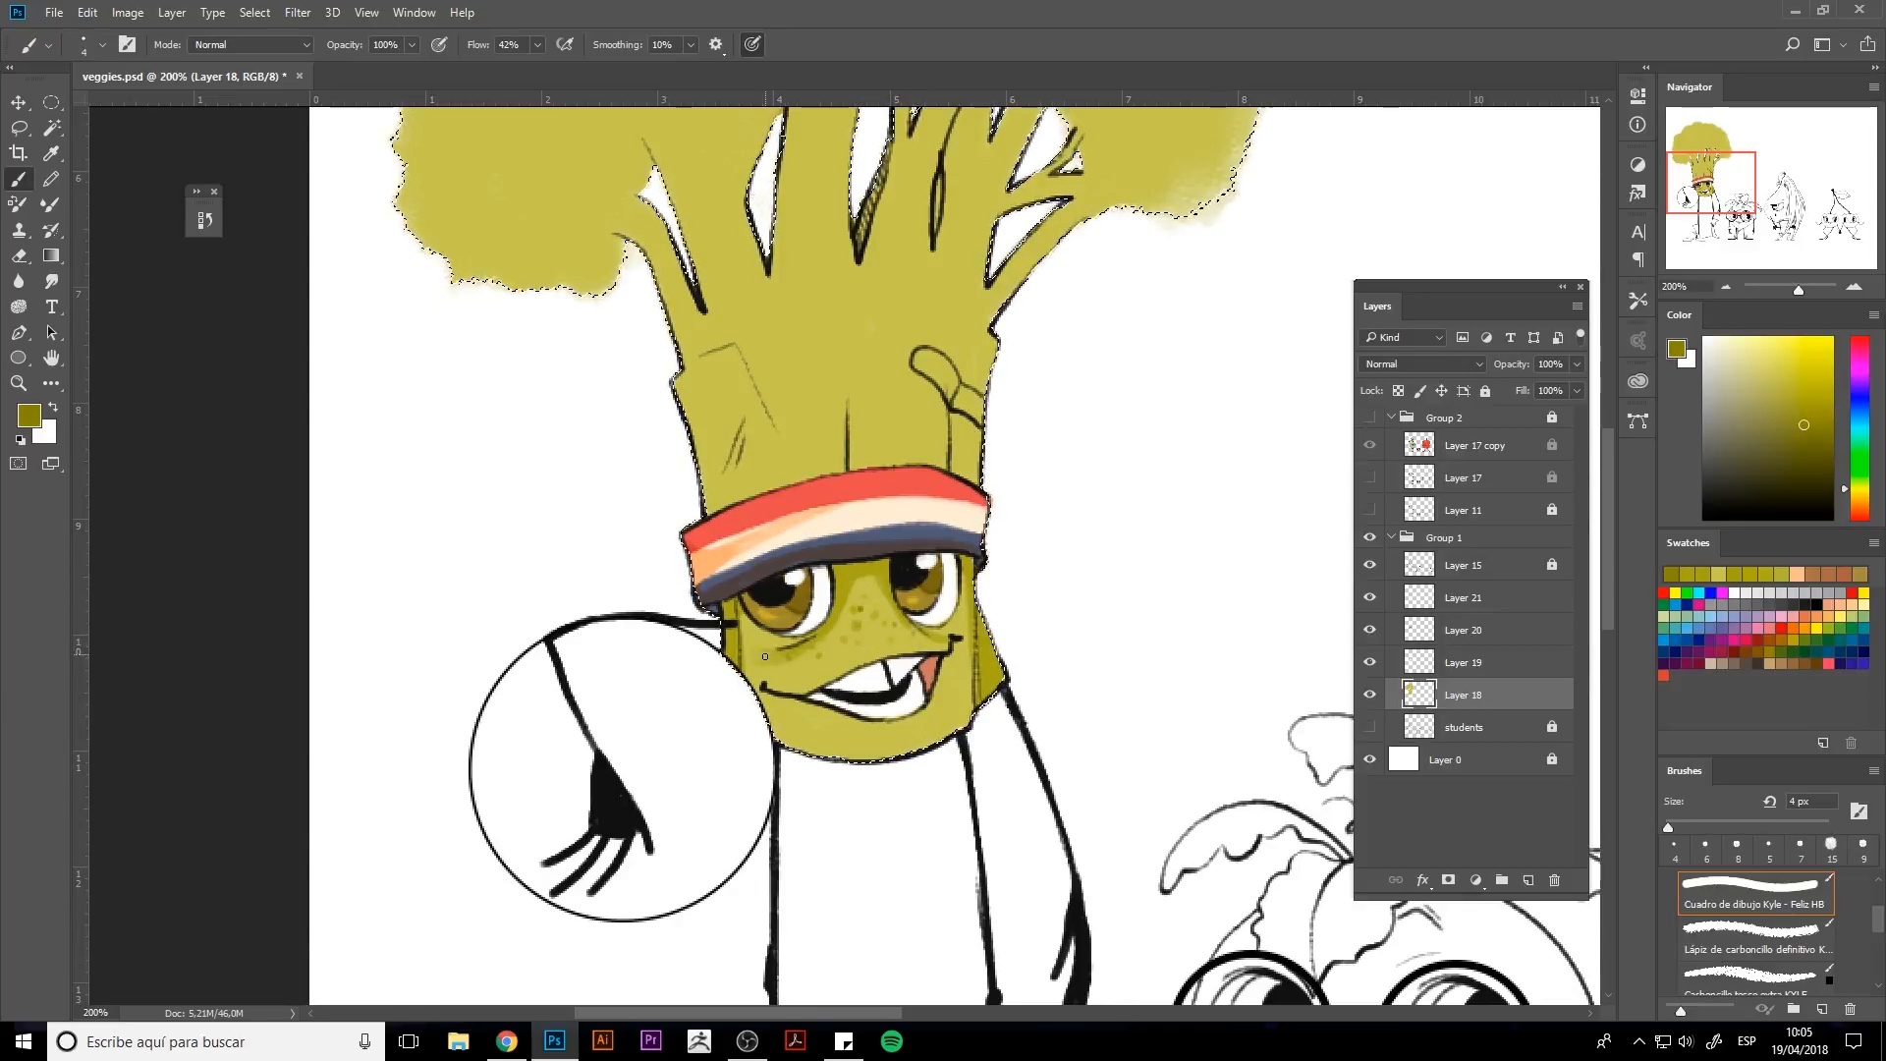
pyautogui.keyDown('alt'); pyautogui.click(864, 644); pyautogui.keyUp('alt')
# Shade around the mouth and along the chin with darker olive.
pyautogui.press(']')
pyautogui.press(']')
pyautogui.moveTo(807, 691); pyautogui.dragTo(943, 649)
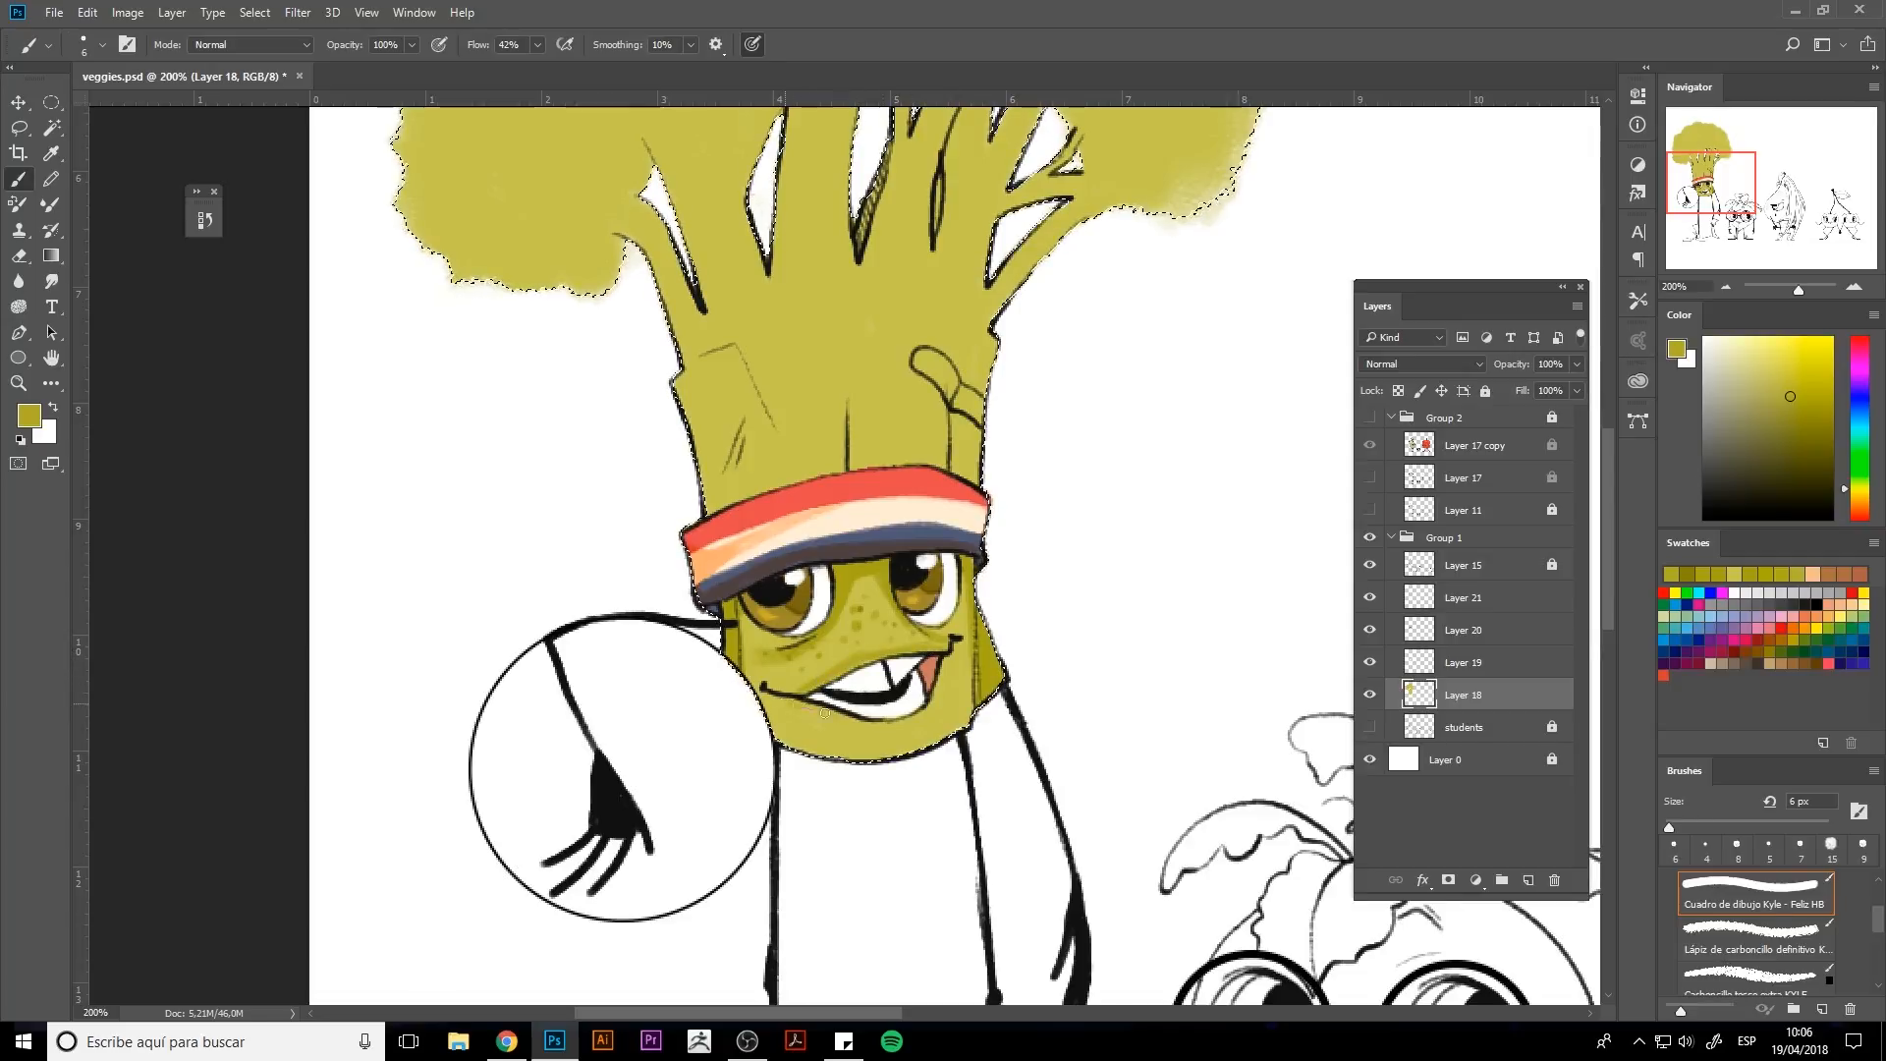
pyautogui.keyDown('alt'); pyautogui.click(939, 645); pyautogui.keyUp('alt')
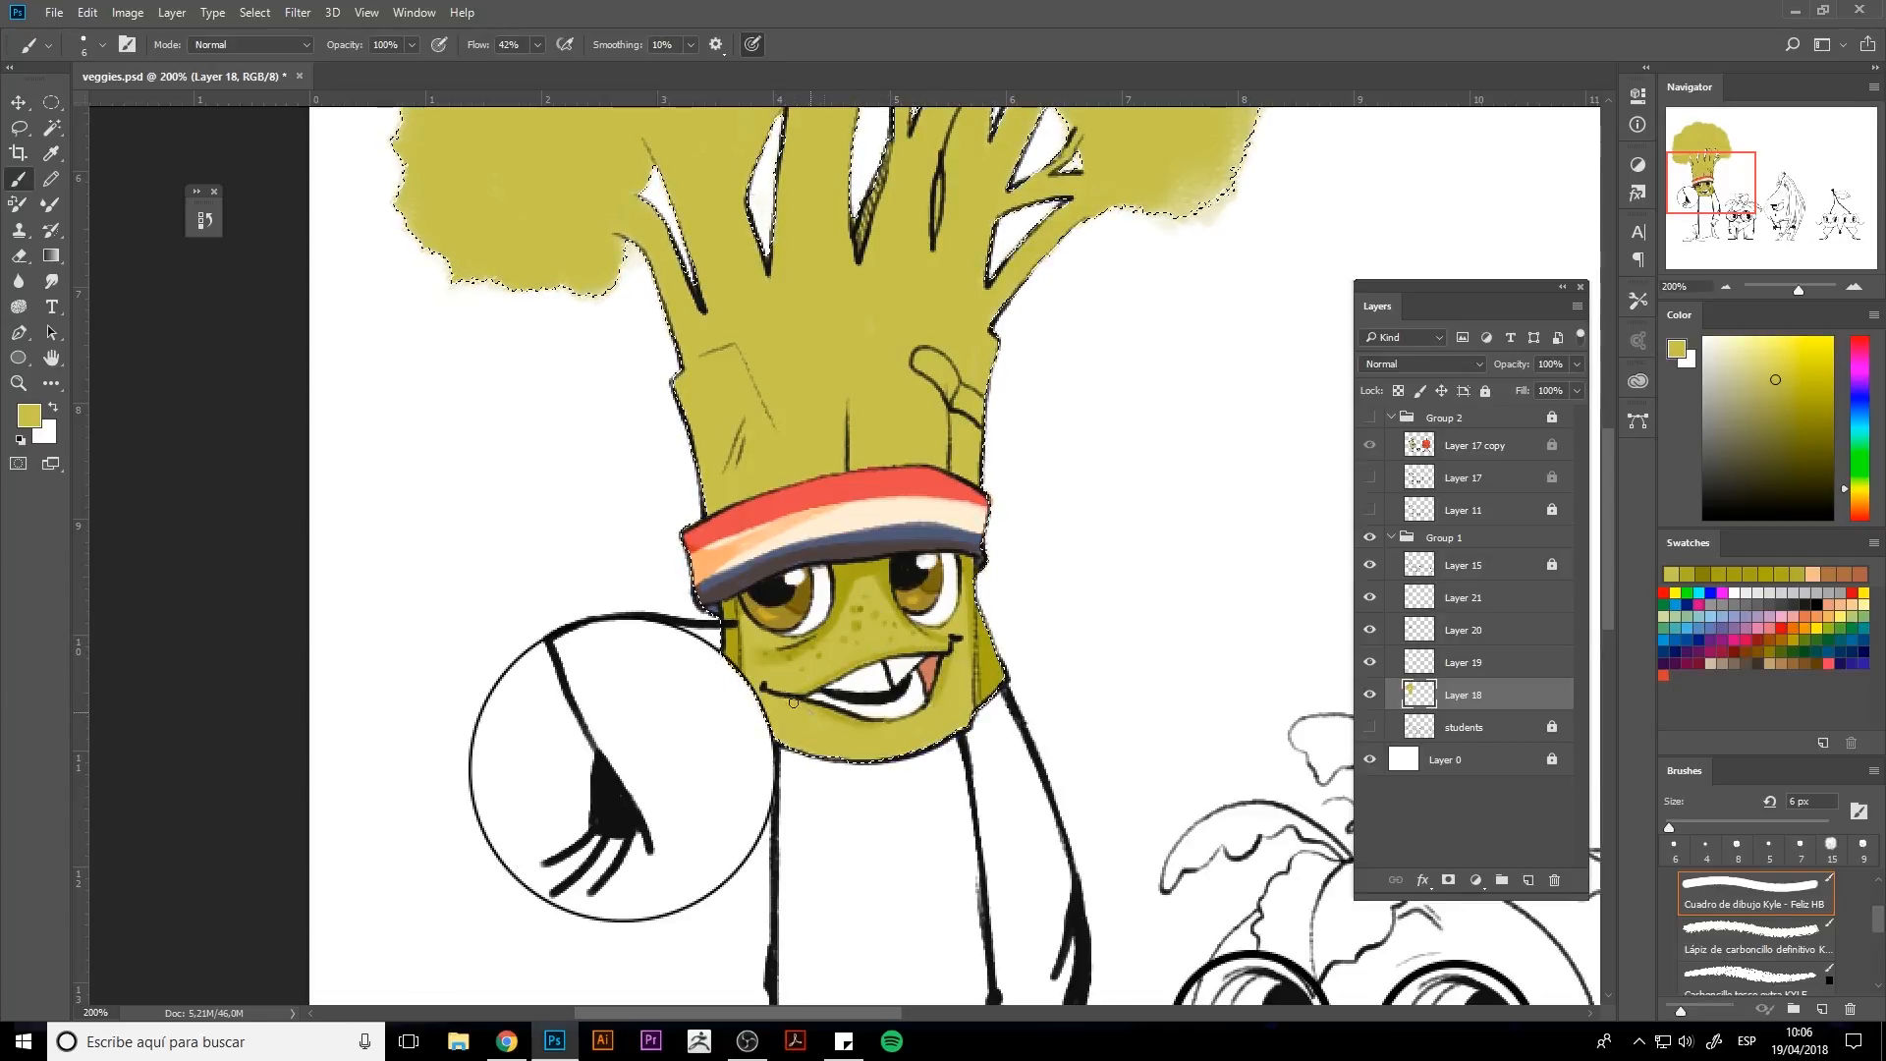
pyautogui.keyDown('alt'); pyautogui.click(887, 725); pyautogui.keyUp('alt')
pyautogui.press(']')
pyautogui.moveTo(864, 728); pyautogui.dragTo(892, 728)
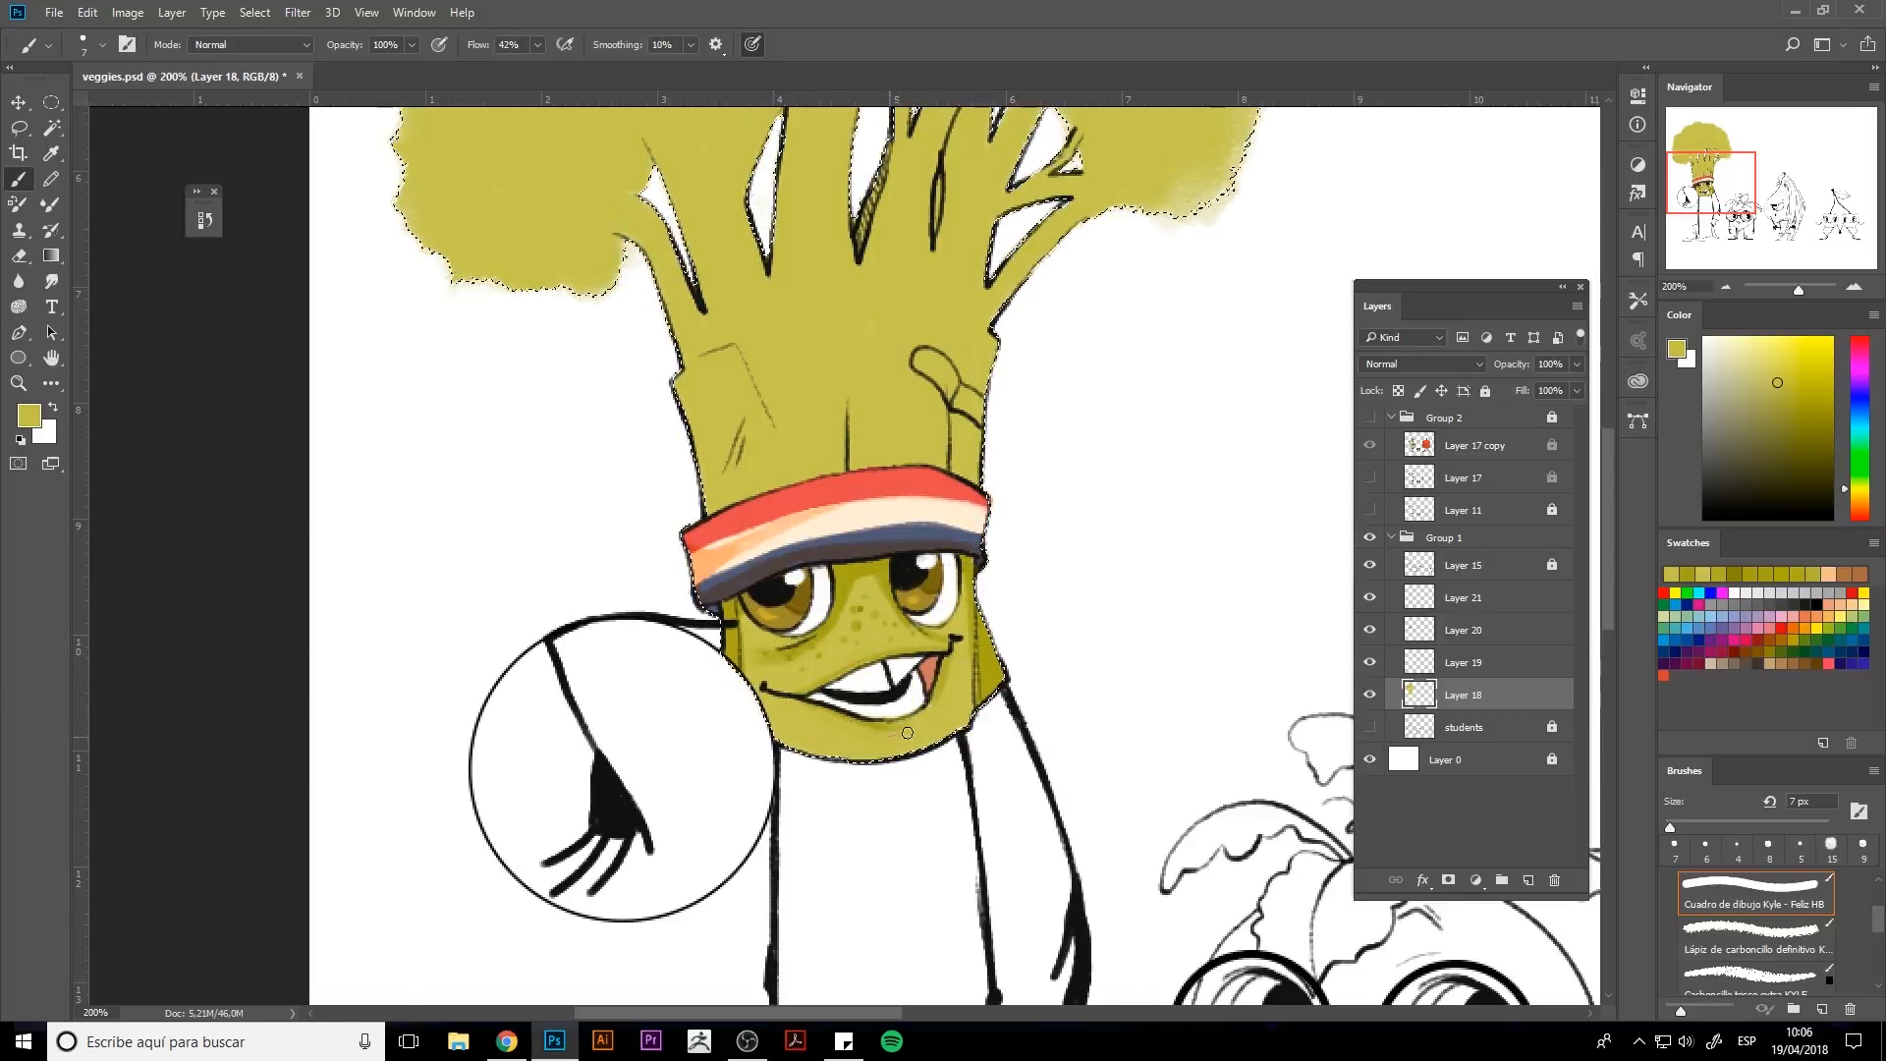
# Switch to Layer 19, pick a light beige and shade the teeth inside their loaded selection, then deselect.
pyautogui.keyDown('alt'); pyautogui.click(1192, 649); pyautogui.keyUp('alt')
pyautogui.hotkey('alt', ']')
pyautogui.click(1710, 396)
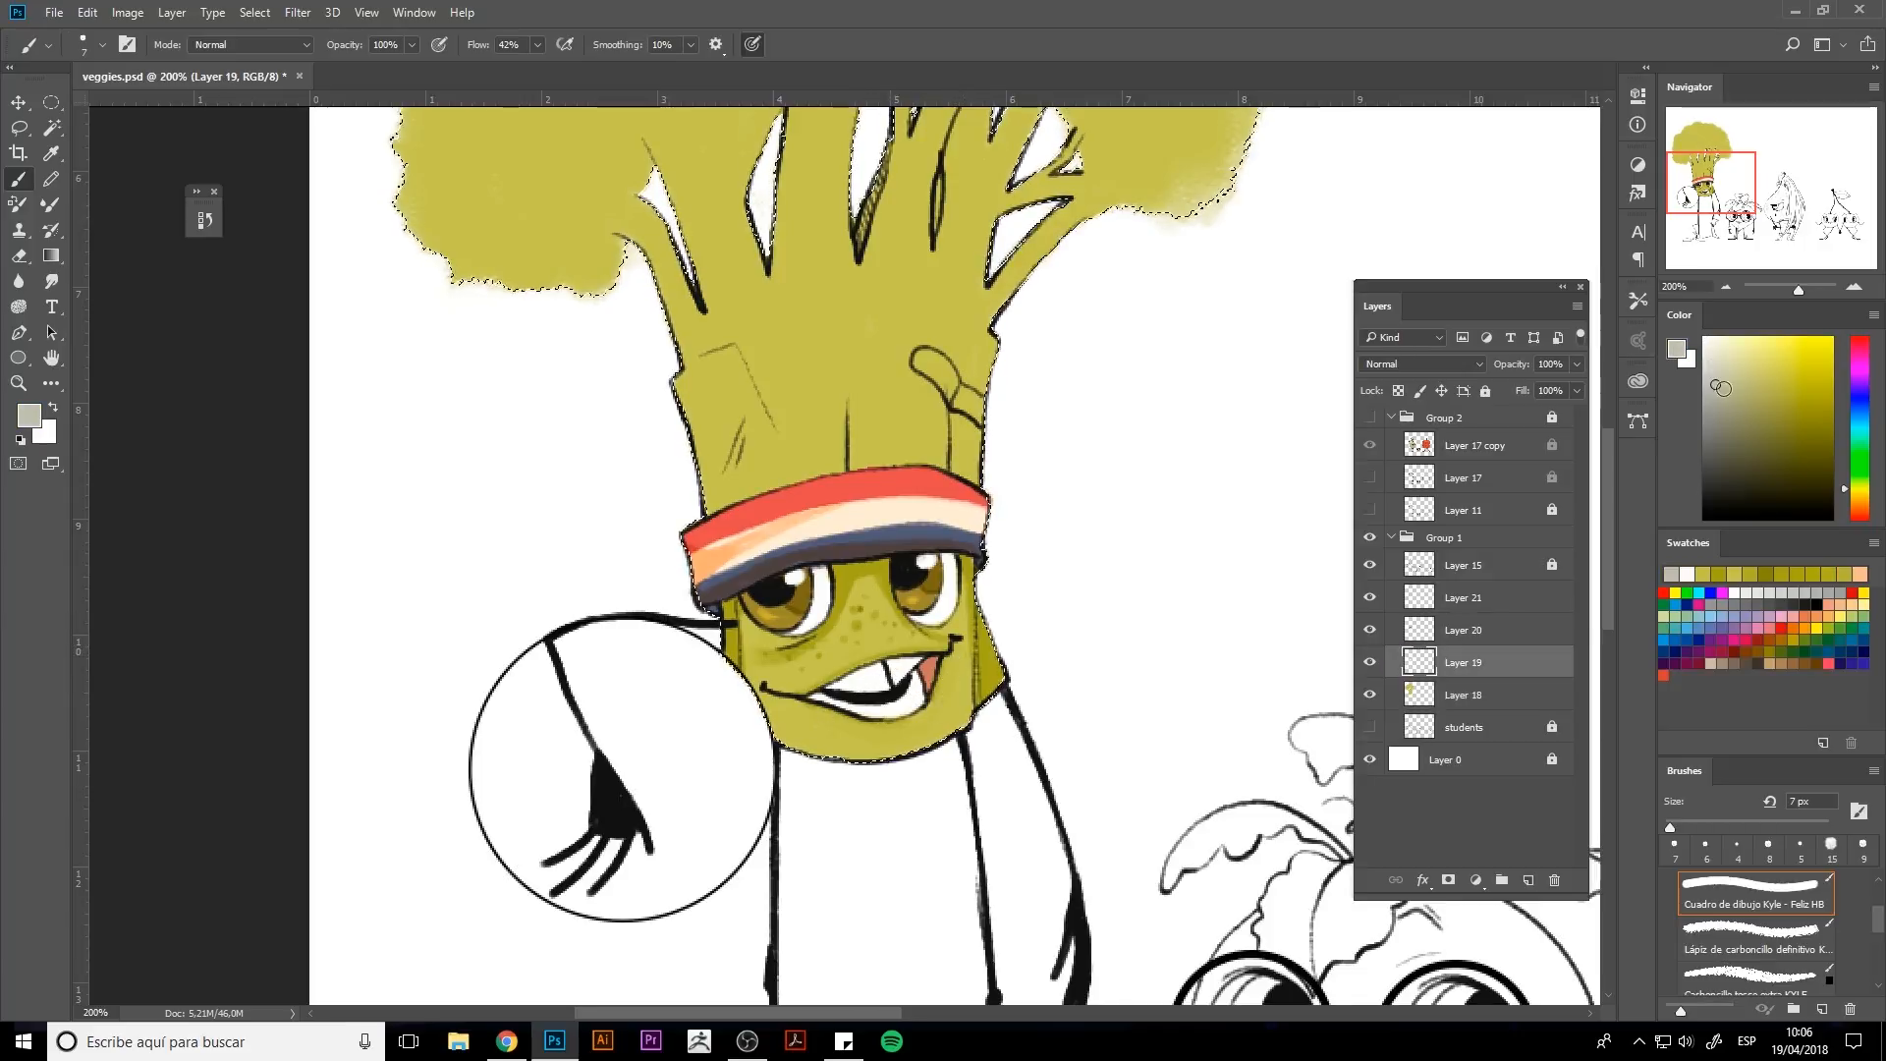
pyautogui.click(1860, 495)
pyautogui.click(1721, 375)
pyautogui.moveTo(881, 670)
pyautogui.mouseDown()
pyautogui.moveTo(837, 684)
pyautogui.moveTo(936, 670)
pyautogui.moveTo(886, 665)
pyautogui.mouseUp()
pyautogui.keyDown('ctrl'); pyautogui.click(1418, 662); pyautogui.keyUp('ctrl')
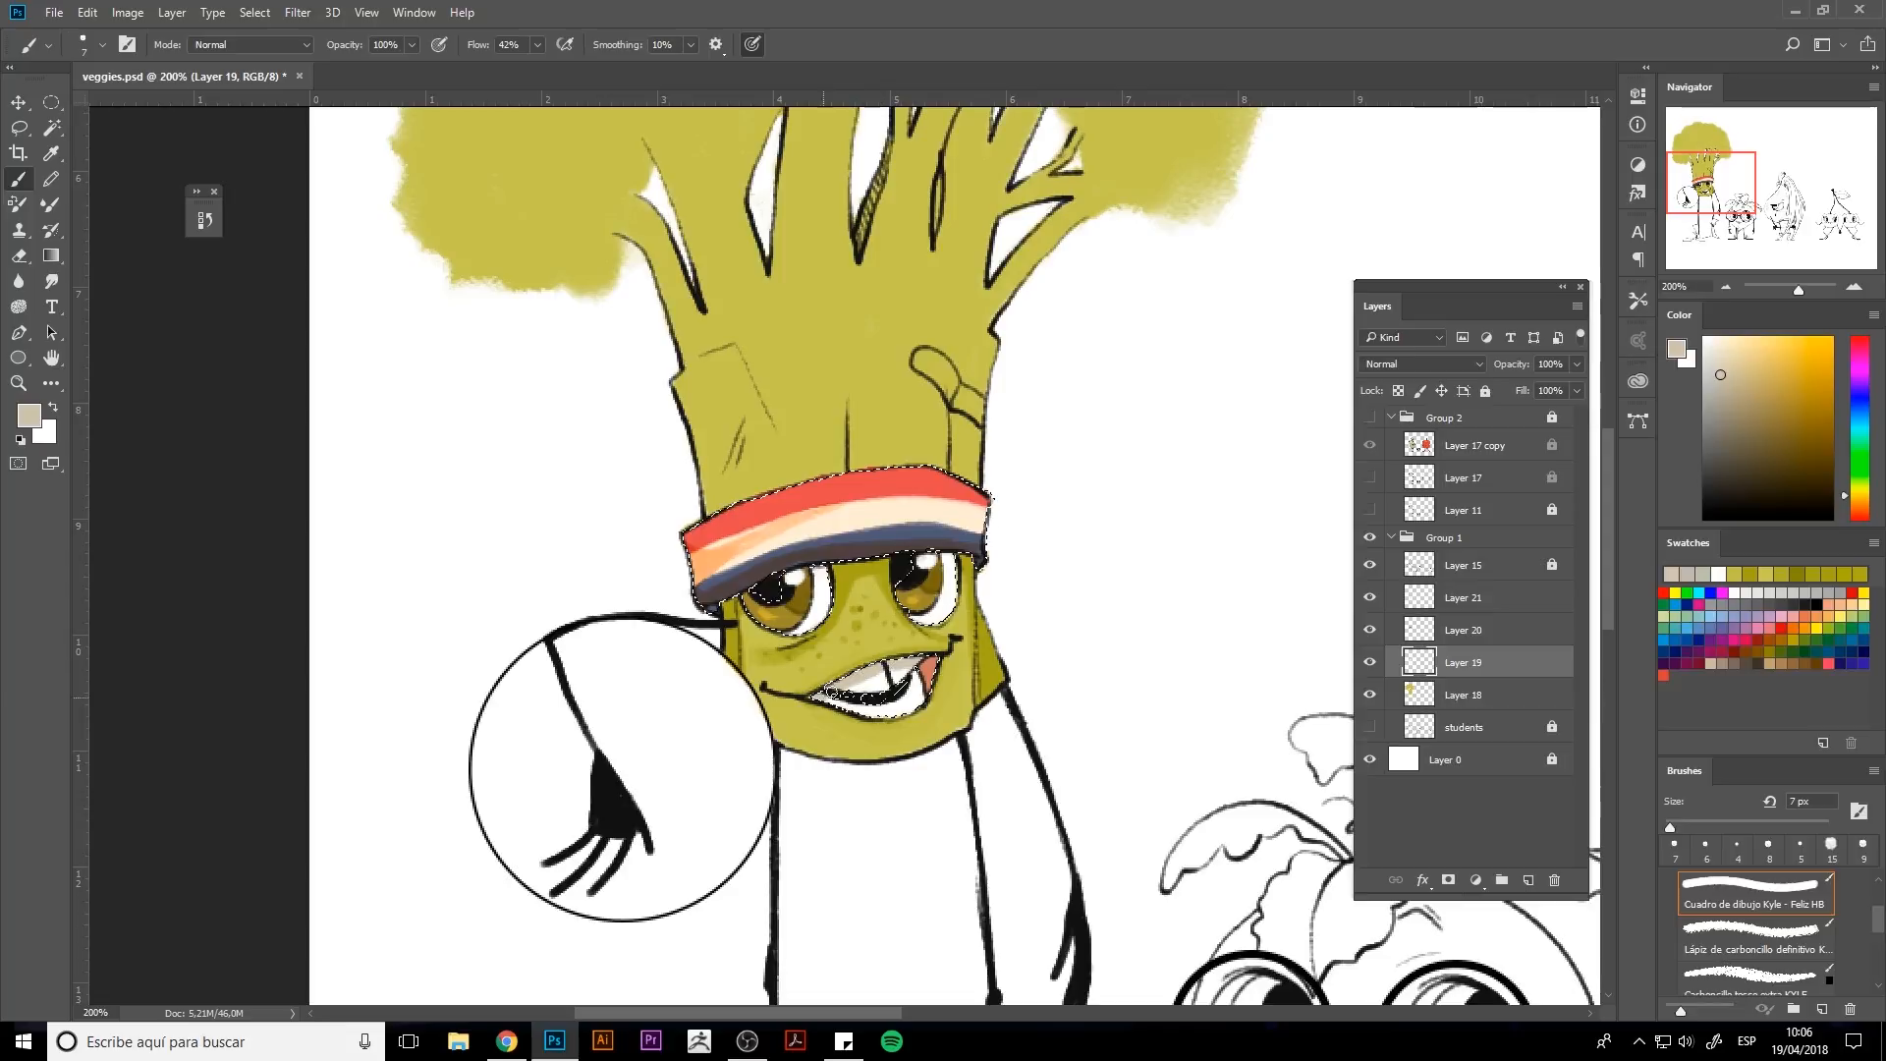
pyautogui.press('[')
pyautogui.press('[')
pyautogui.press('[')
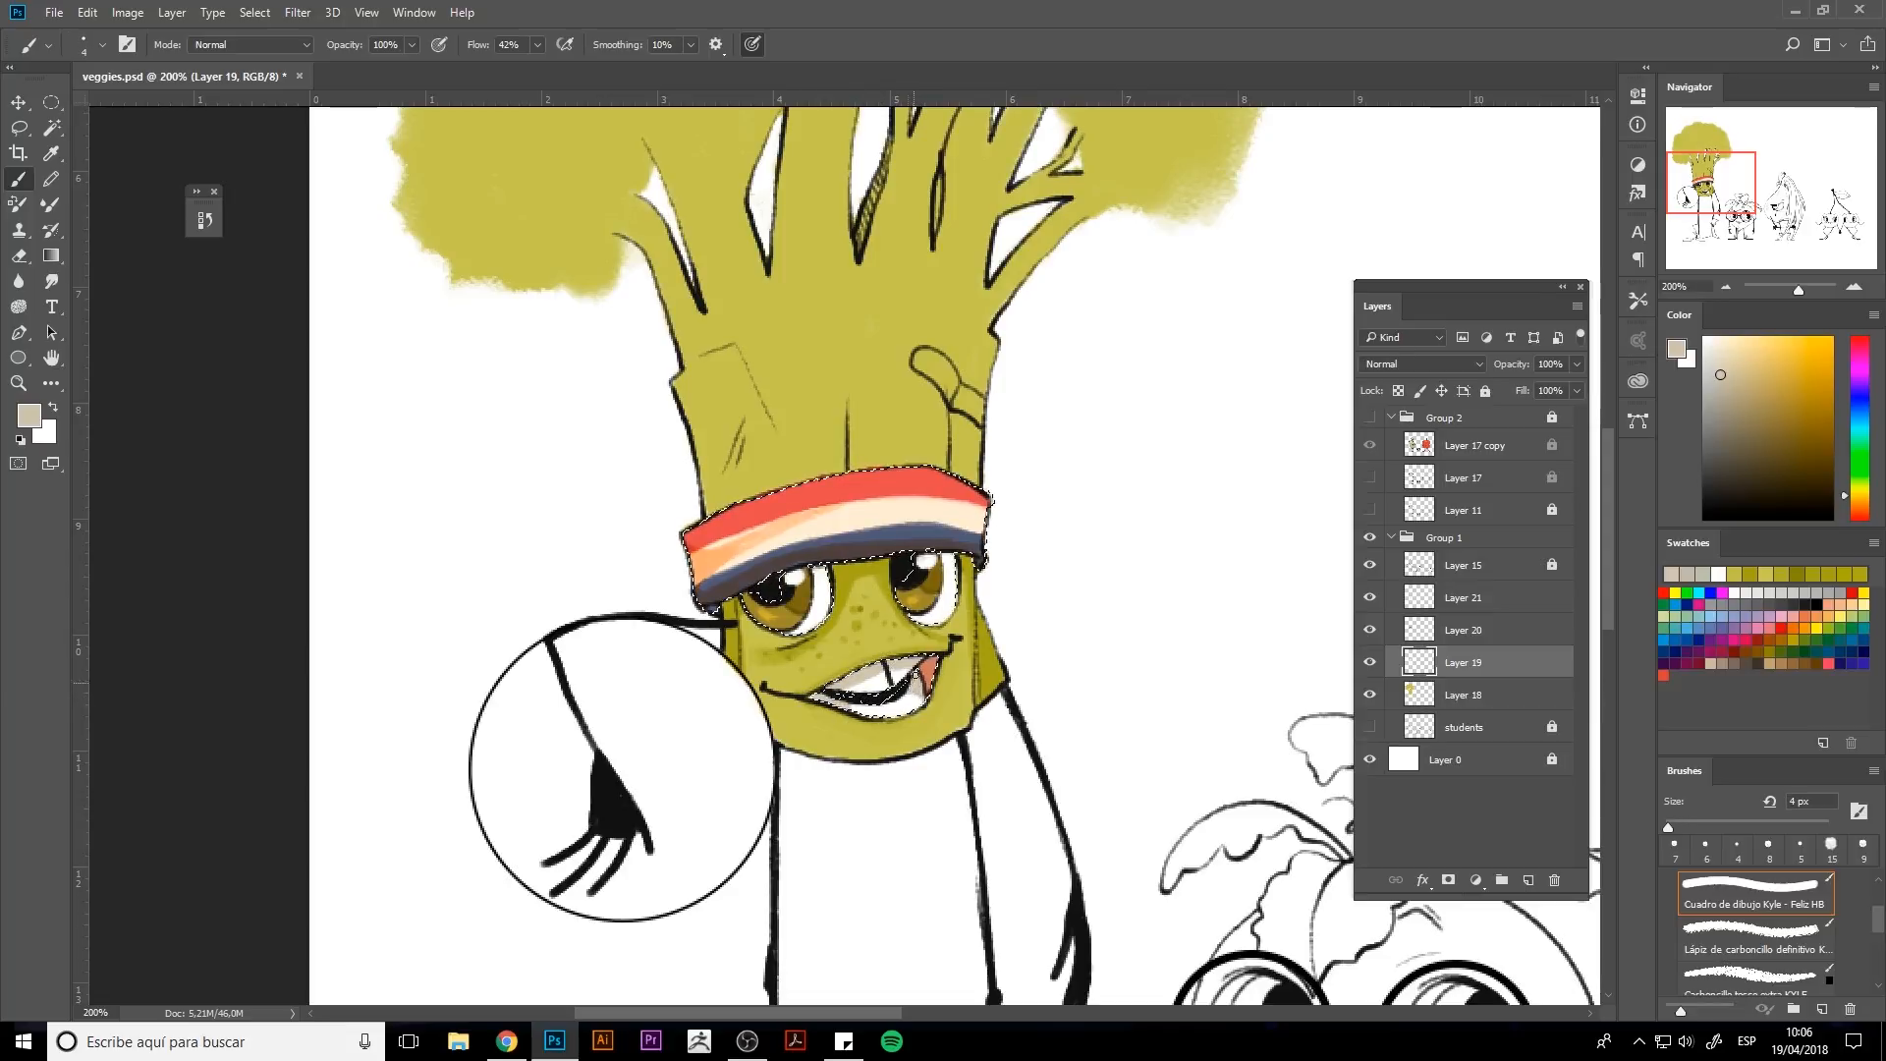
pyautogui.hotkey('ctrl', 'd')
# On Layer 20, dab small light and red speckles along the hat band's stripes with a fine brush.
pyautogui.keyDown('alt'); pyautogui.click(915, 693); pyautogui.keyUp('alt')
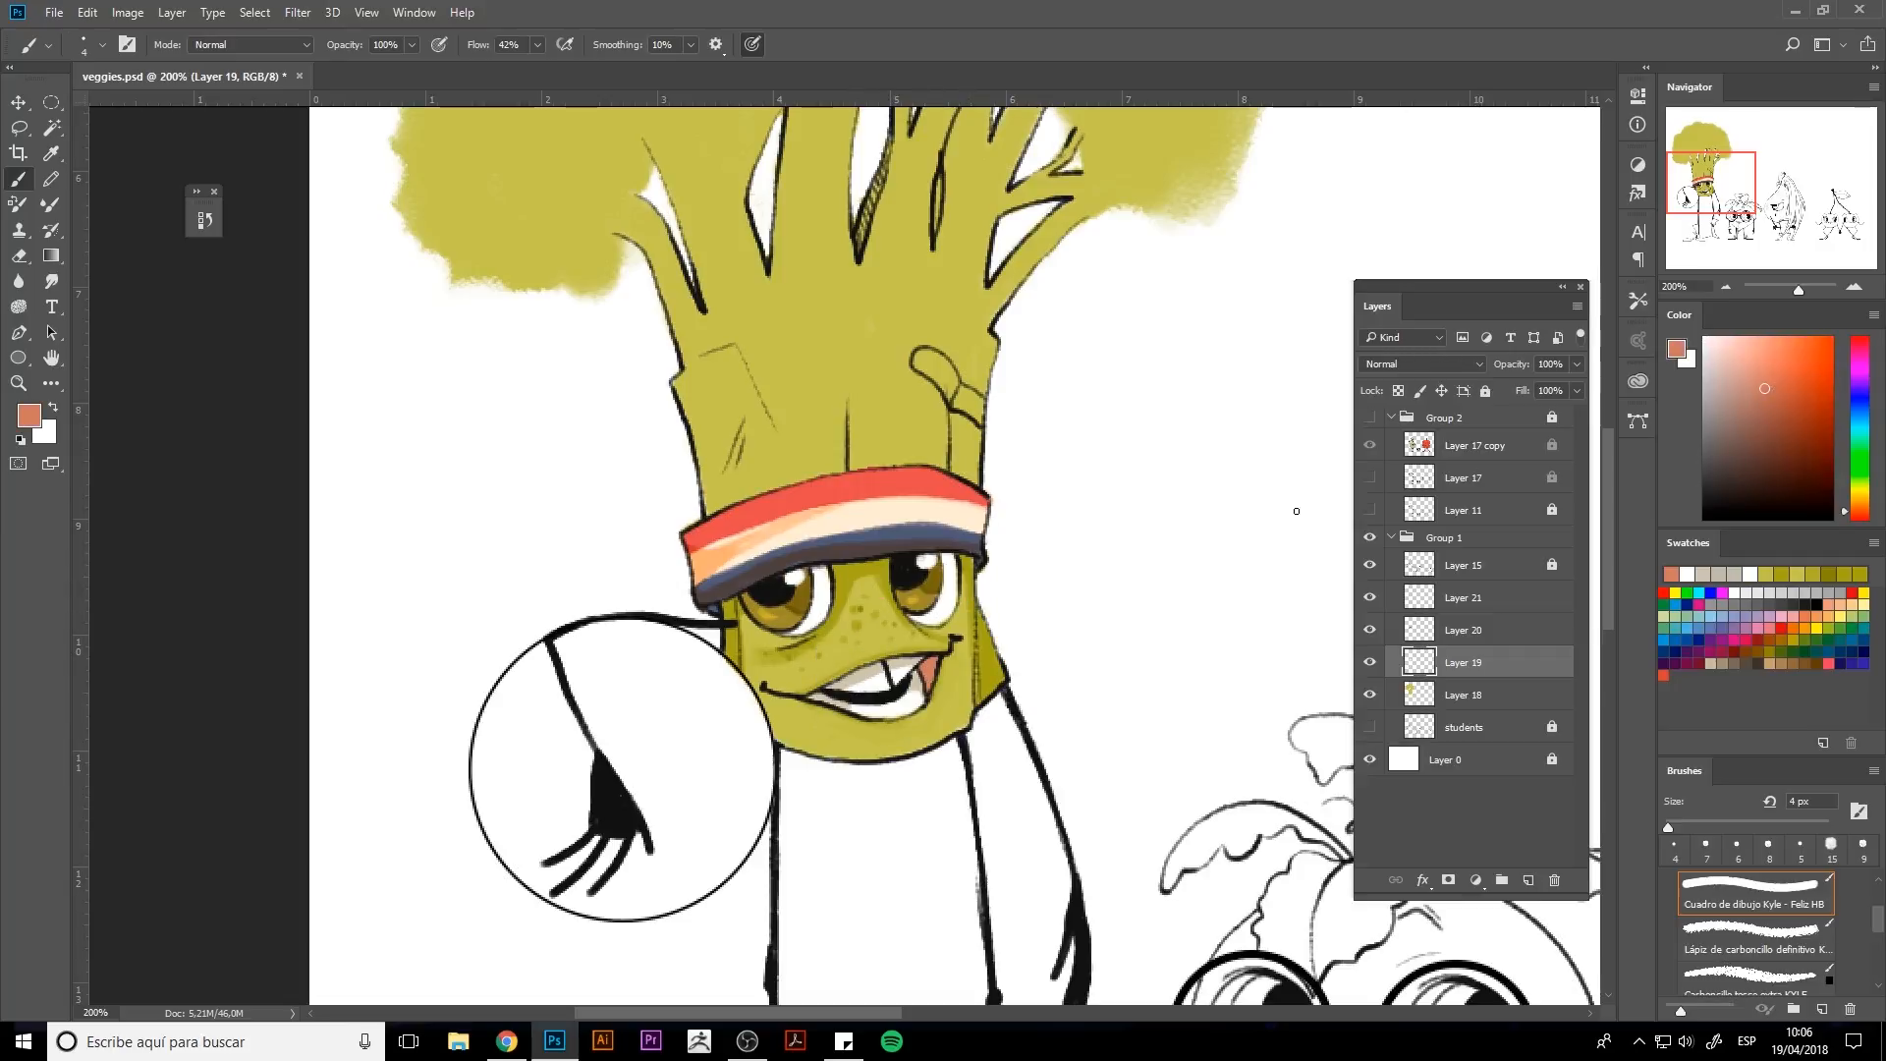
pyautogui.keyDown('alt'); pyautogui.click(920, 489); pyautogui.keyUp('alt')
pyautogui.hotkey('alt', ']')
pyautogui.hotkey('alt', ']')
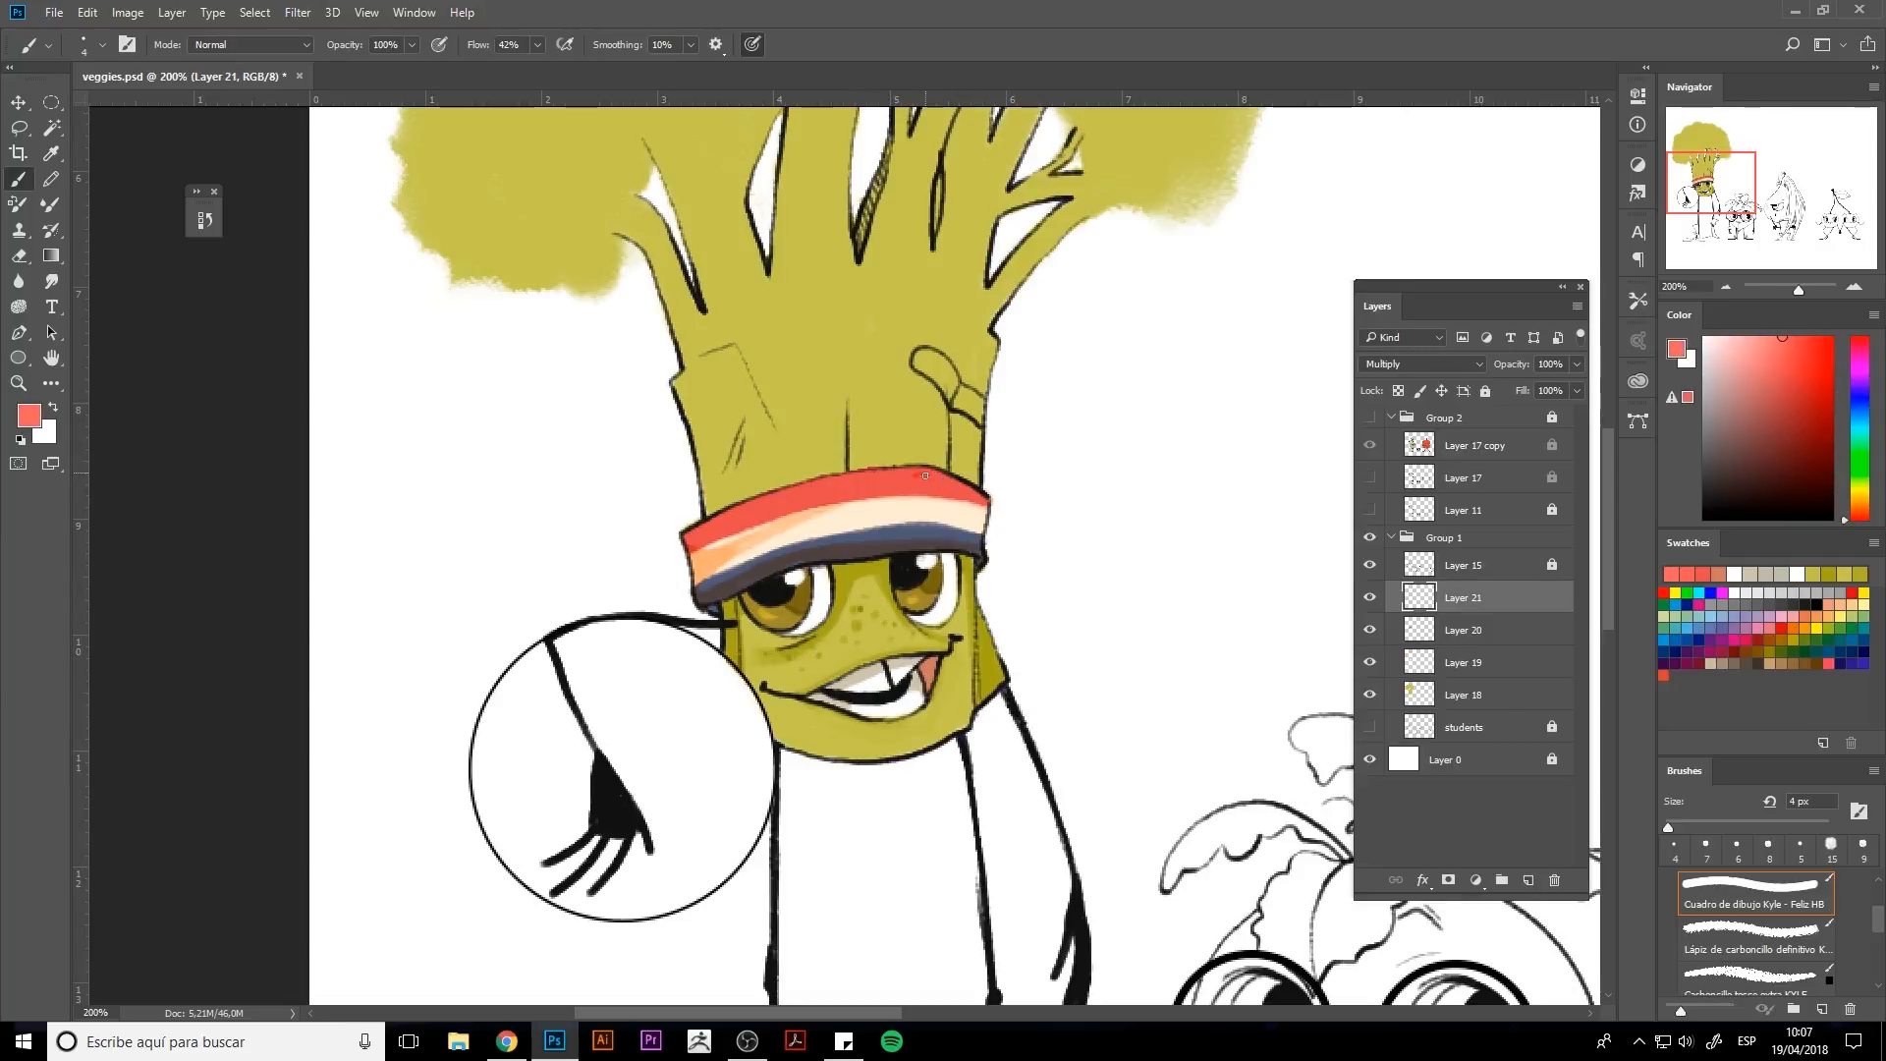
pyautogui.hotkey('alt', '[')
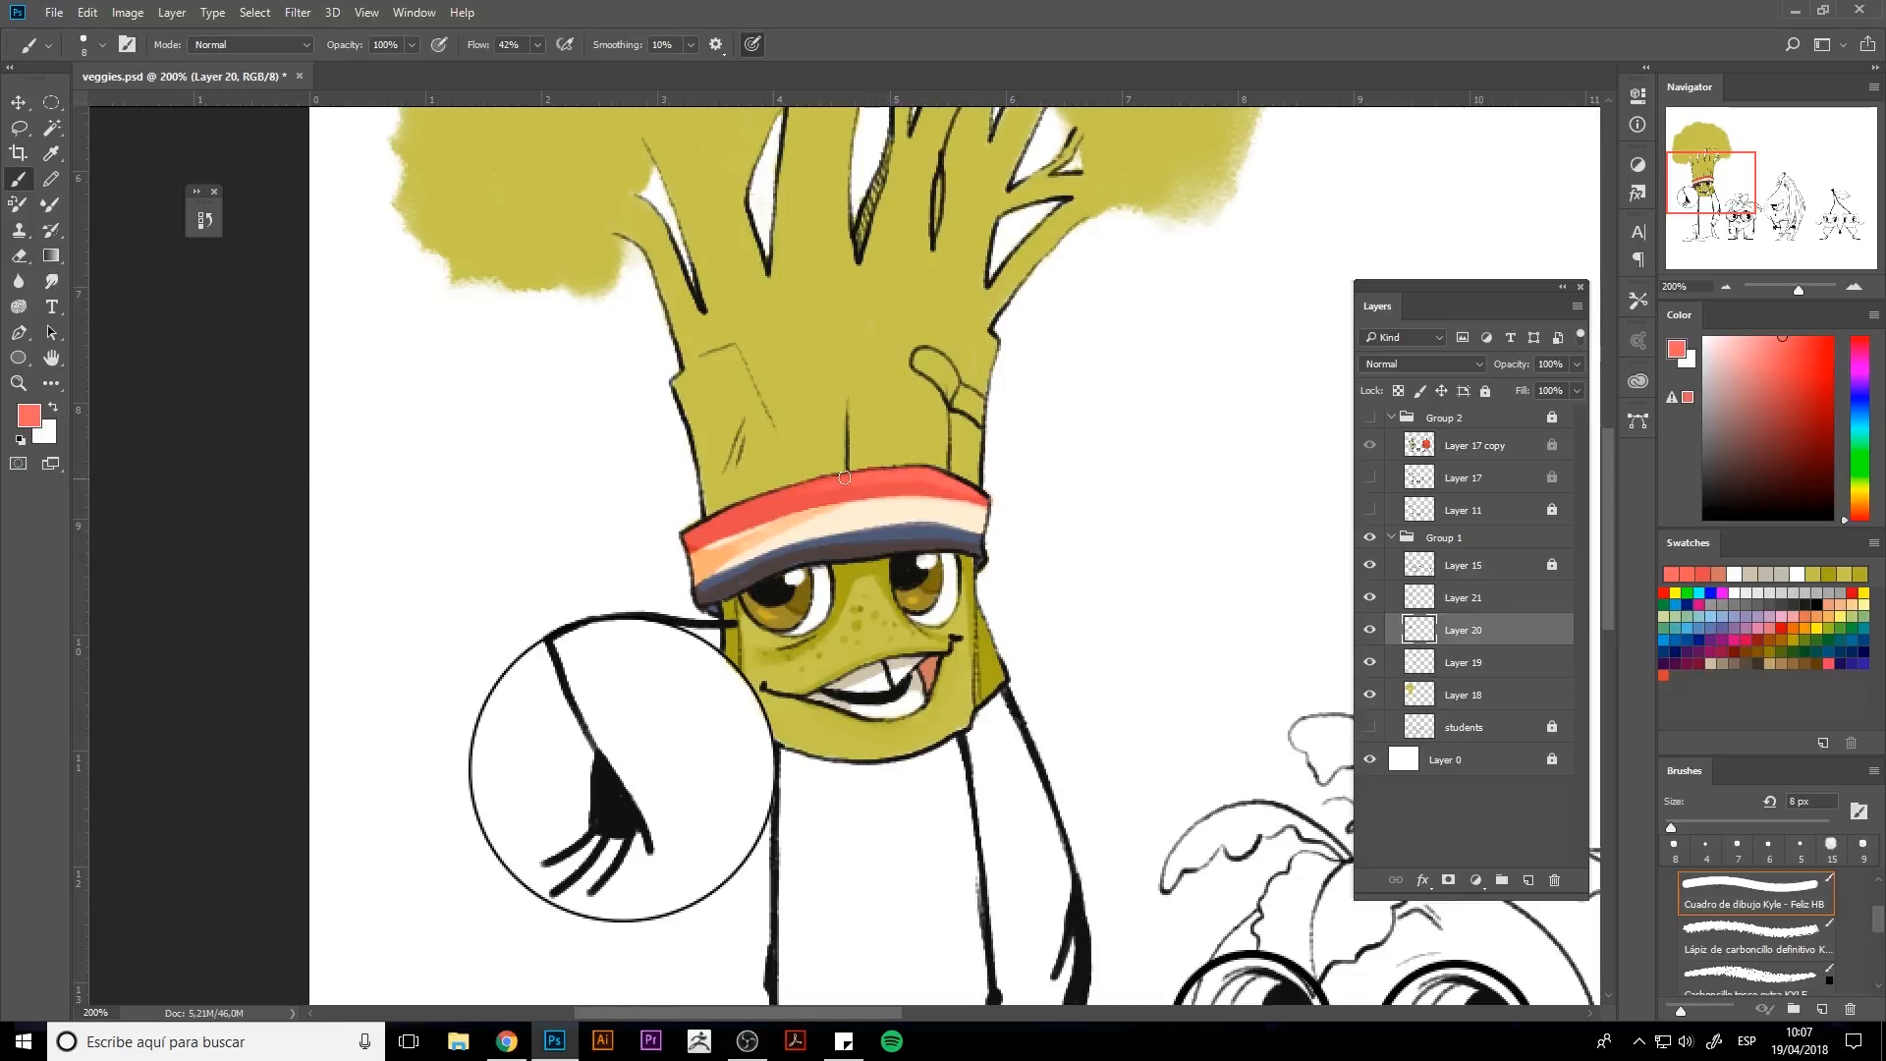
pyautogui.keyDown('alt'); pyautogui.click(908, 536); pyautogui.keyUp('alt')
pyautogui.click(1755, 345)
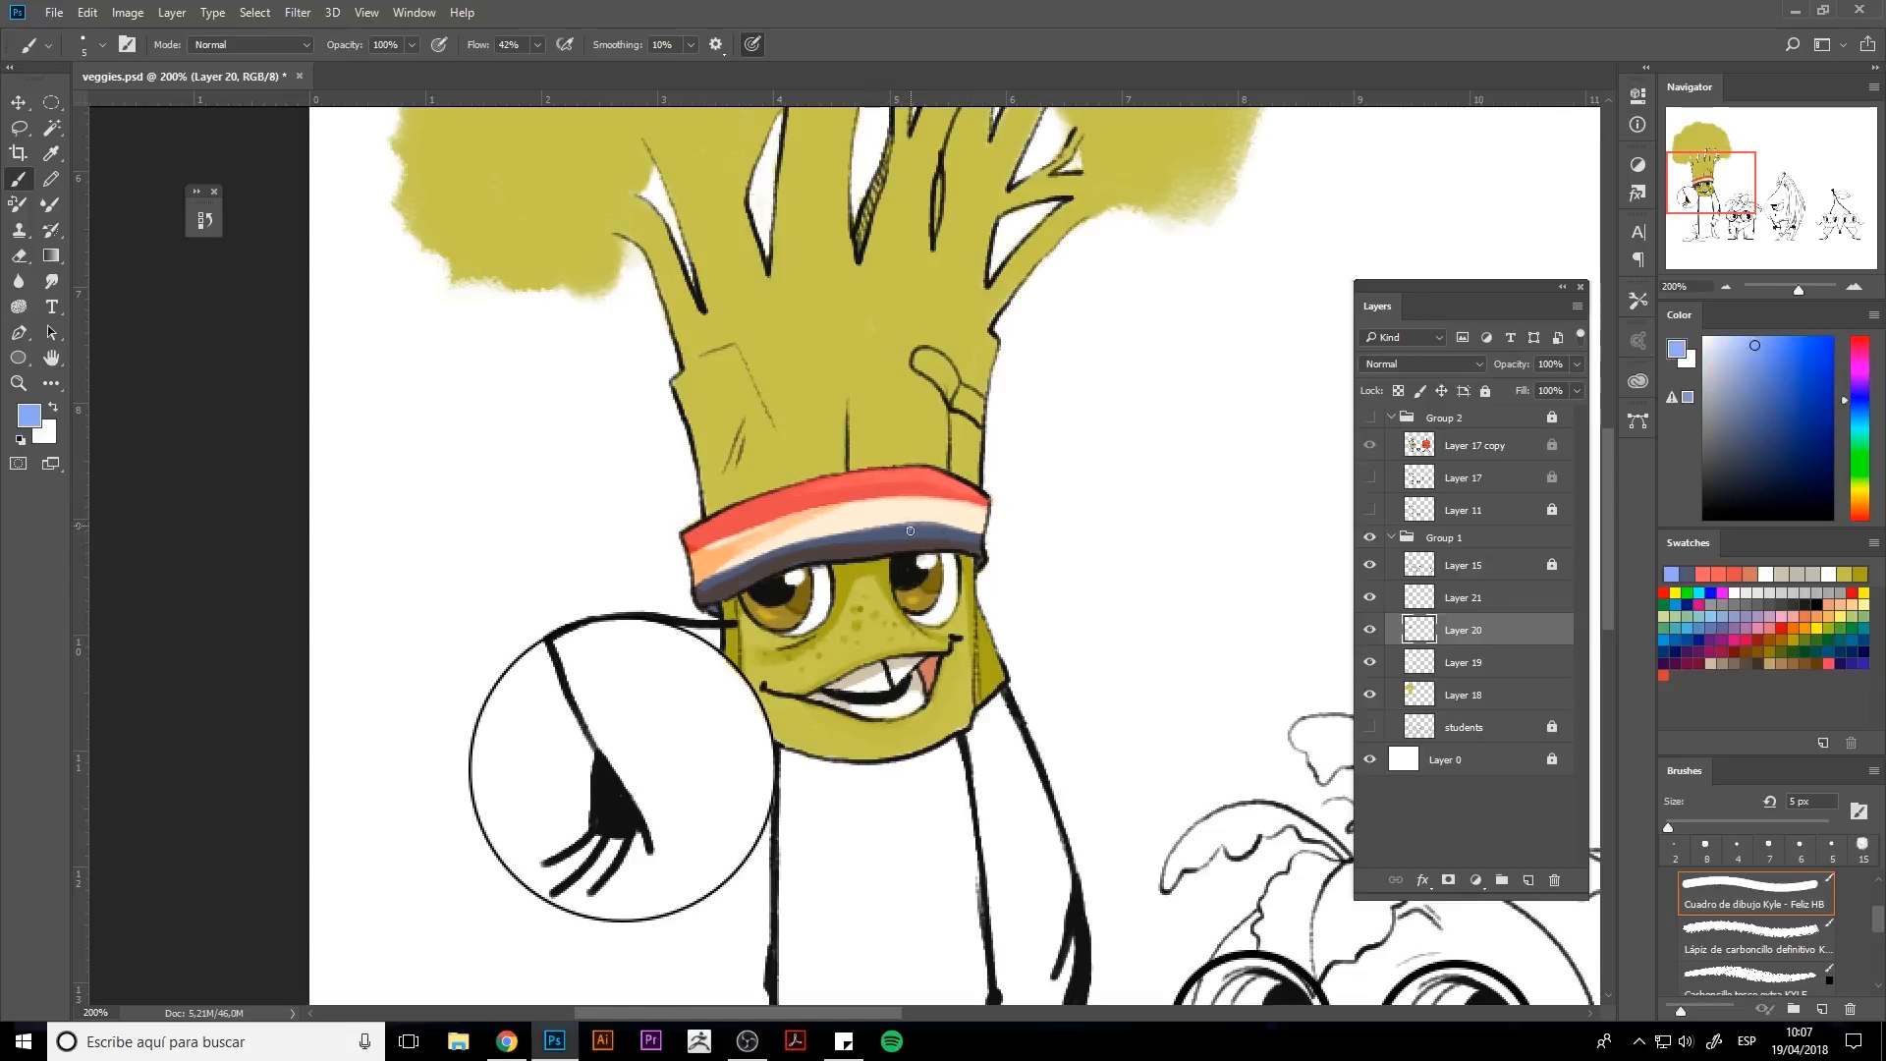
pyautogui.keyDown('alt'); pyautogui.click(917, 502); pyautogui.keyUp('alt')
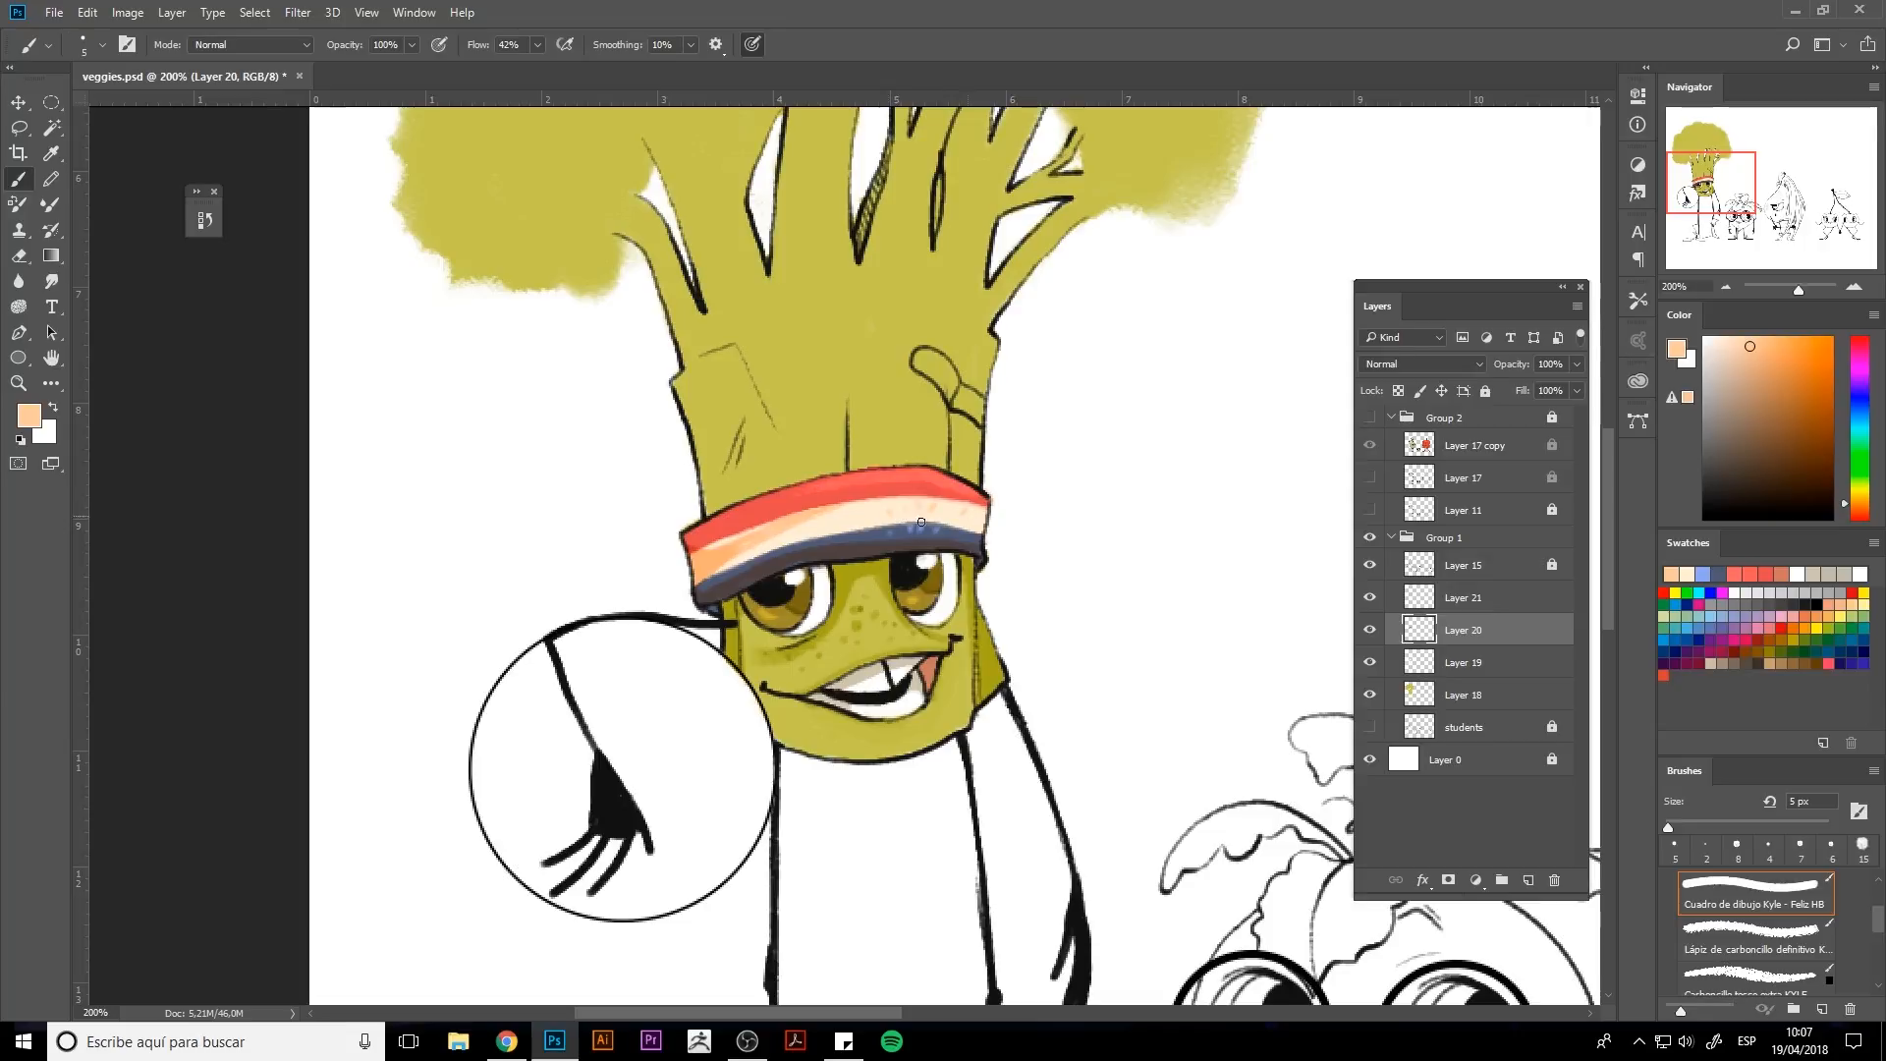
pyautogui.keyDown('alt'); pyautogui.click(890, 471); pyautogui.keyUp('alt')
pyautogui.press('[')
pyautogui.press('[')
pyautogui.press('[')
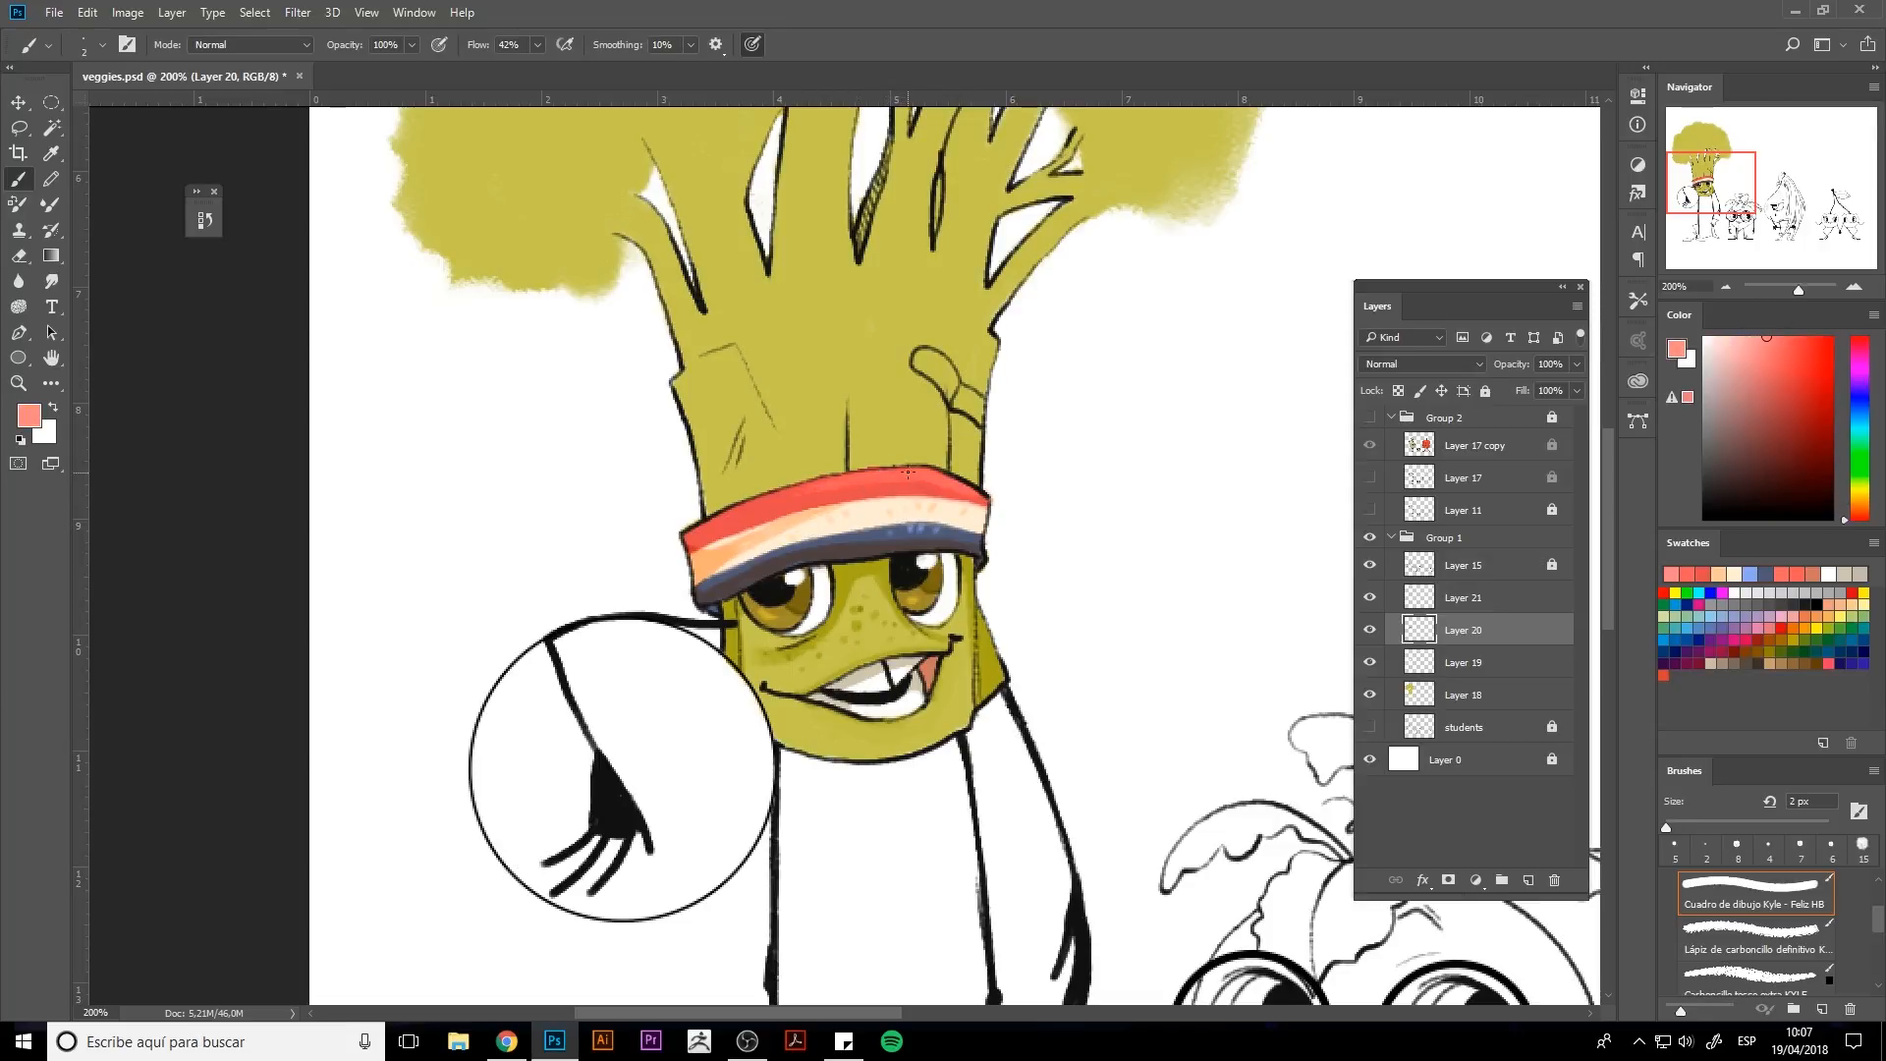
pyautogui.keyDown('alt'); pyautogui.click(781, 569); pyautogui.keyUp('alt')
# Sample a dark tone and try a stroke along the face's right edge, then undo it.
pyautogui.keyDown('alt'); pyautogui.click(832, 555); pyautogui.keyUp('alt')
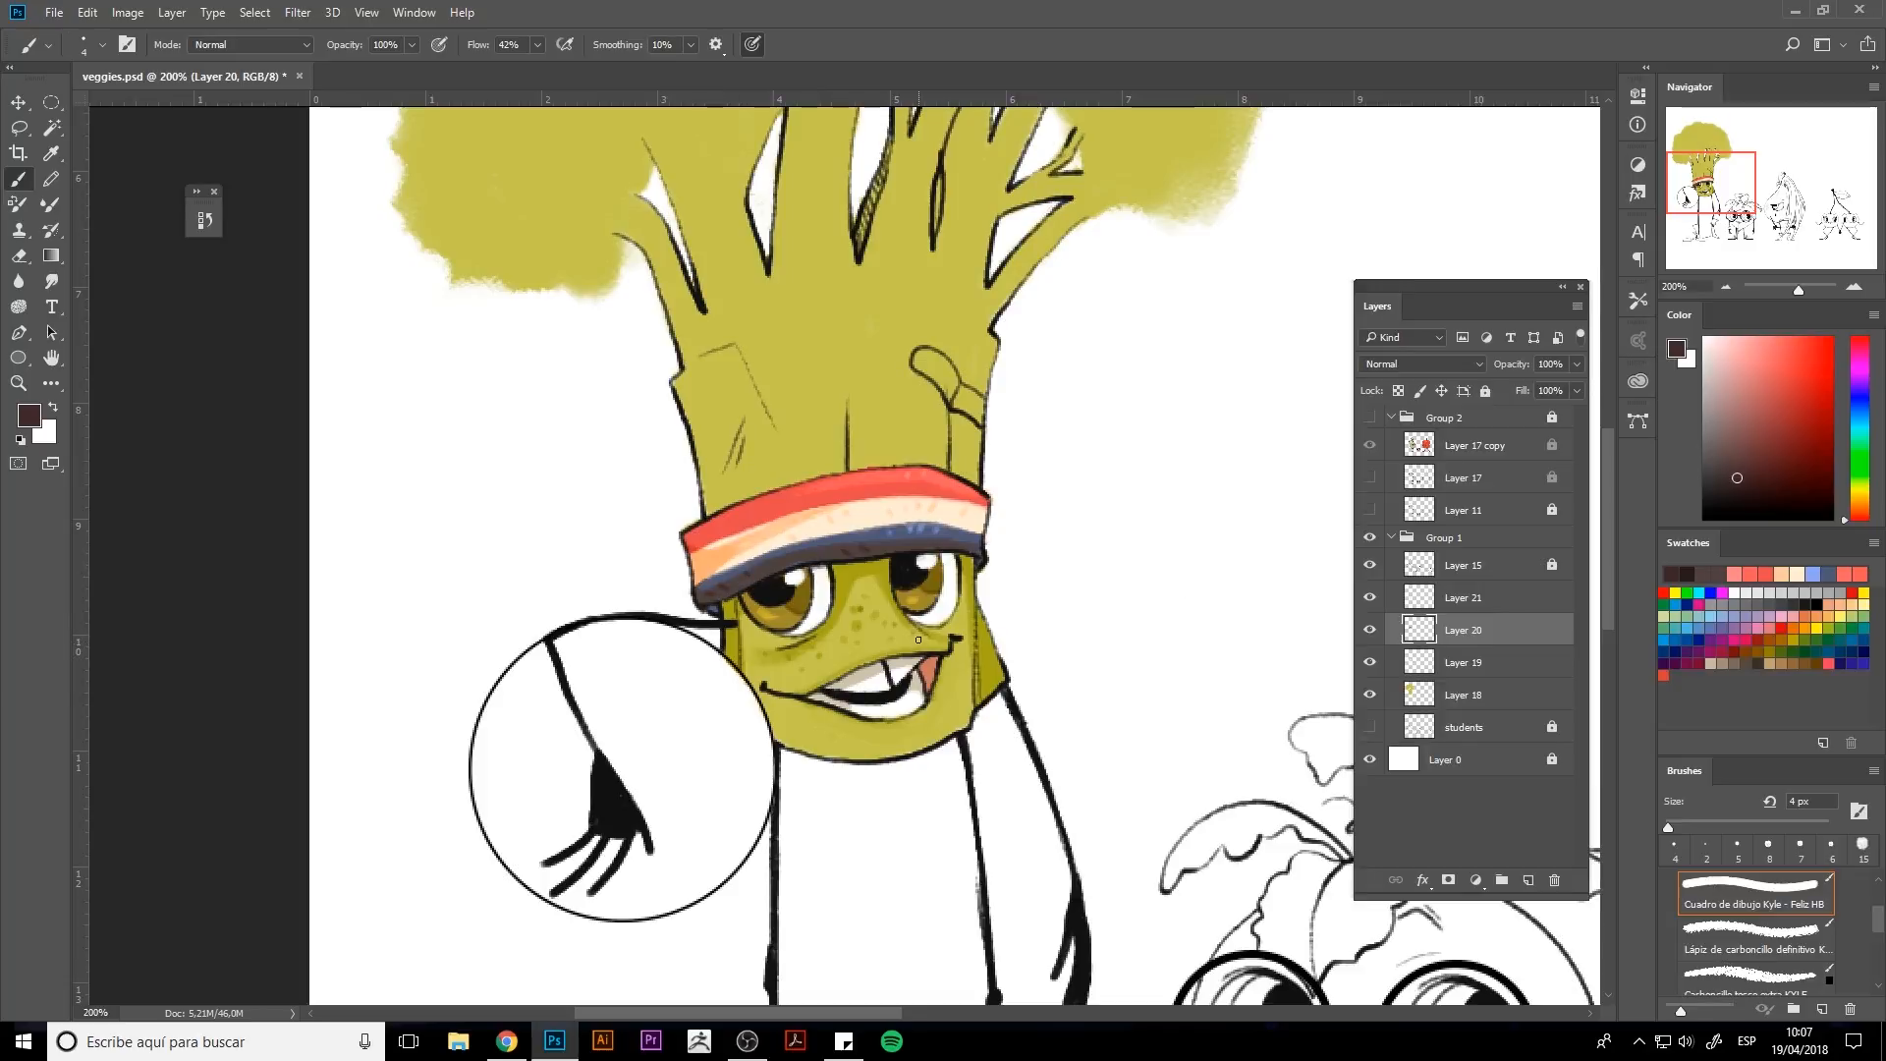
pyautogui.keyDown('alt'); pyautogui.click(993, 665); pyautogui.keyUp('alt')
pyautogui.press(']')
pyautogui.press(']')
pyautogui.press(']')
pyautogui.press(']')
pyautogui.press(']')
pyautogui.press(']')
pyautogui.moveTo(965, 718)
pyautogui.mouseDown()
pyautogui.moveTo(908, 754)
pyautogui.moveTo(947, 718)
pyautogui.moveTo(912, 744)
pyautogui.moveTo(961, 727)
pyautogui.mouseUp()
pyautogui.hotkey('ctrl', 'z')
# On Layer 18, paint lighter olive highlight streaks down the broccoli stalk above the hat band.
pyautogui.click(1434, 699)
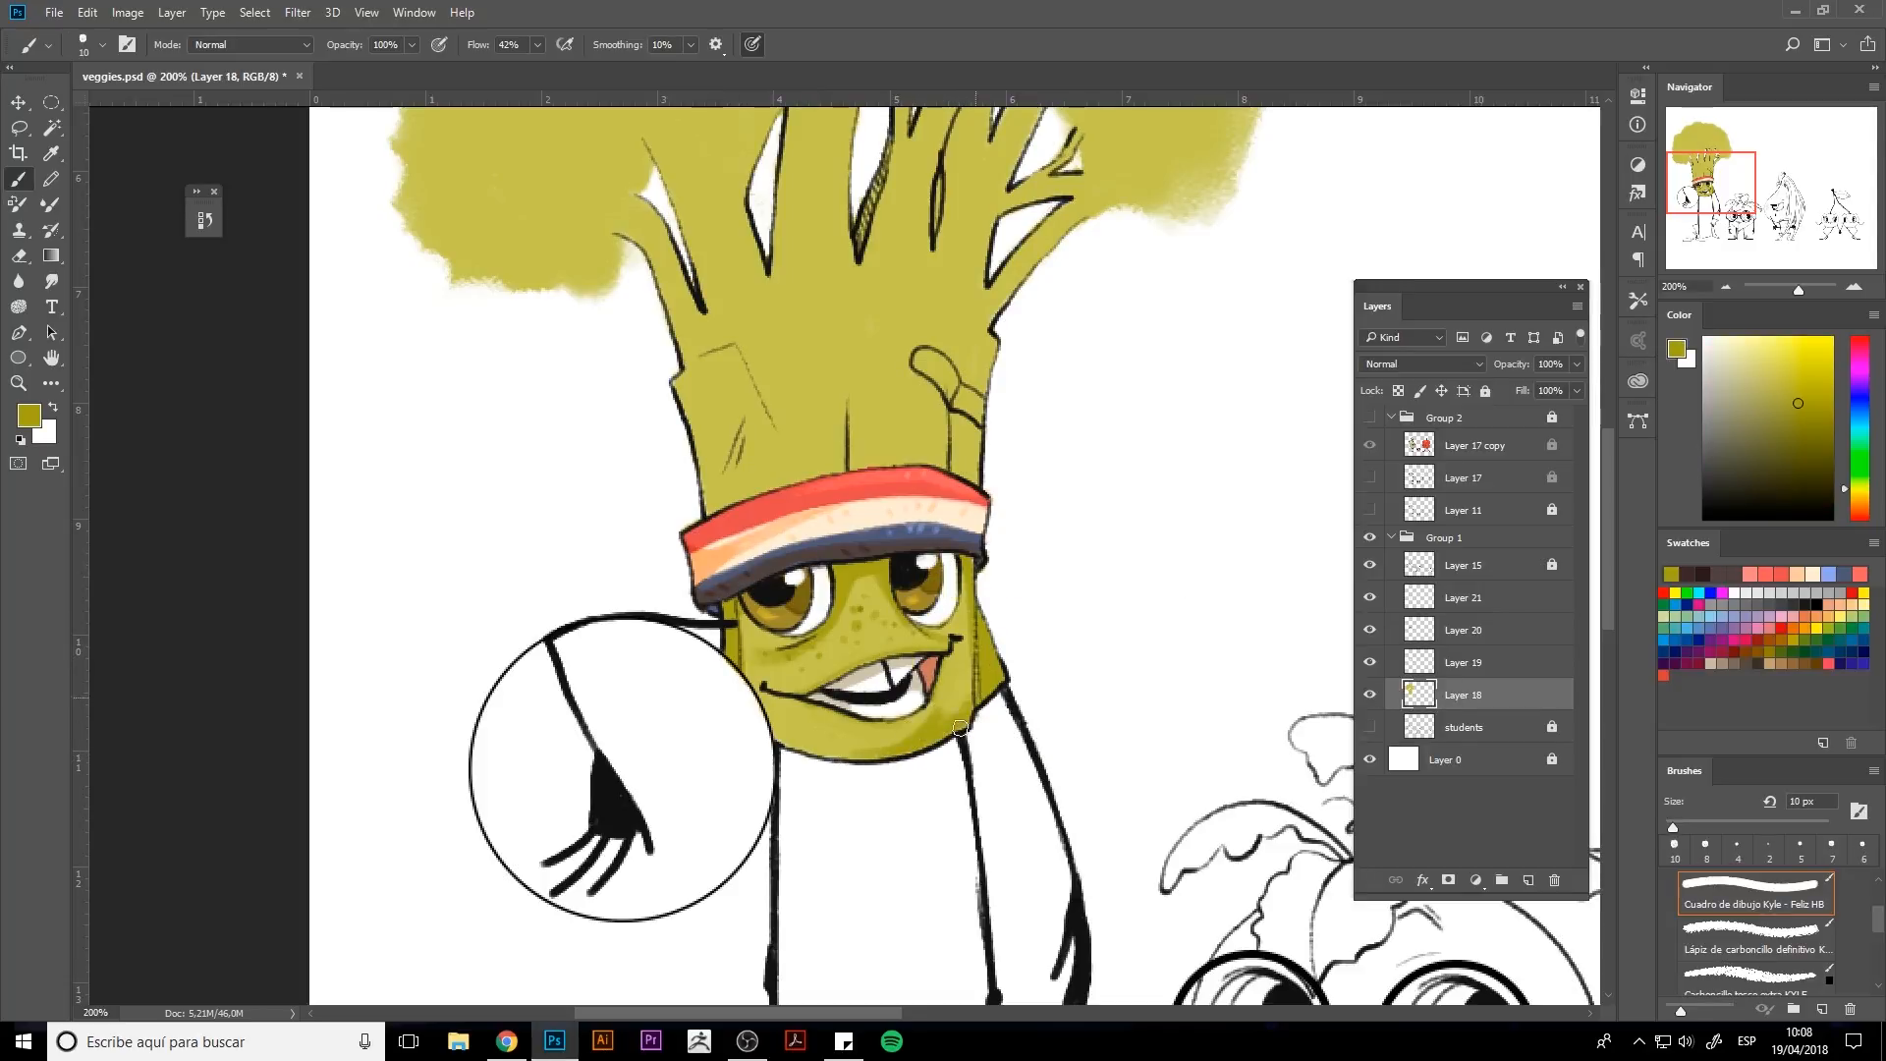
pyautogui.moveTo(786, 740)
pyautogui.mouseDown()
pyautogui.moveTo(775, 725)
pyautogui.moveTo(785, 737)
pyautogui.mouseUp()
pyautogui.keyDown('alt'); pyautogui.click(965, 625); pyautogui.keyUp('alt')
pyautogui.keyDown('alt'); pyautogui.click(780, 729); pyautogui.keyUp('alt')
pyautogui.press('[')
pyautogui.press('[')
pyautogui.press('[')
pyautogui.keyDown('alt'); pyautogui.click(772, 702); pyautogui.keyUp('alt')
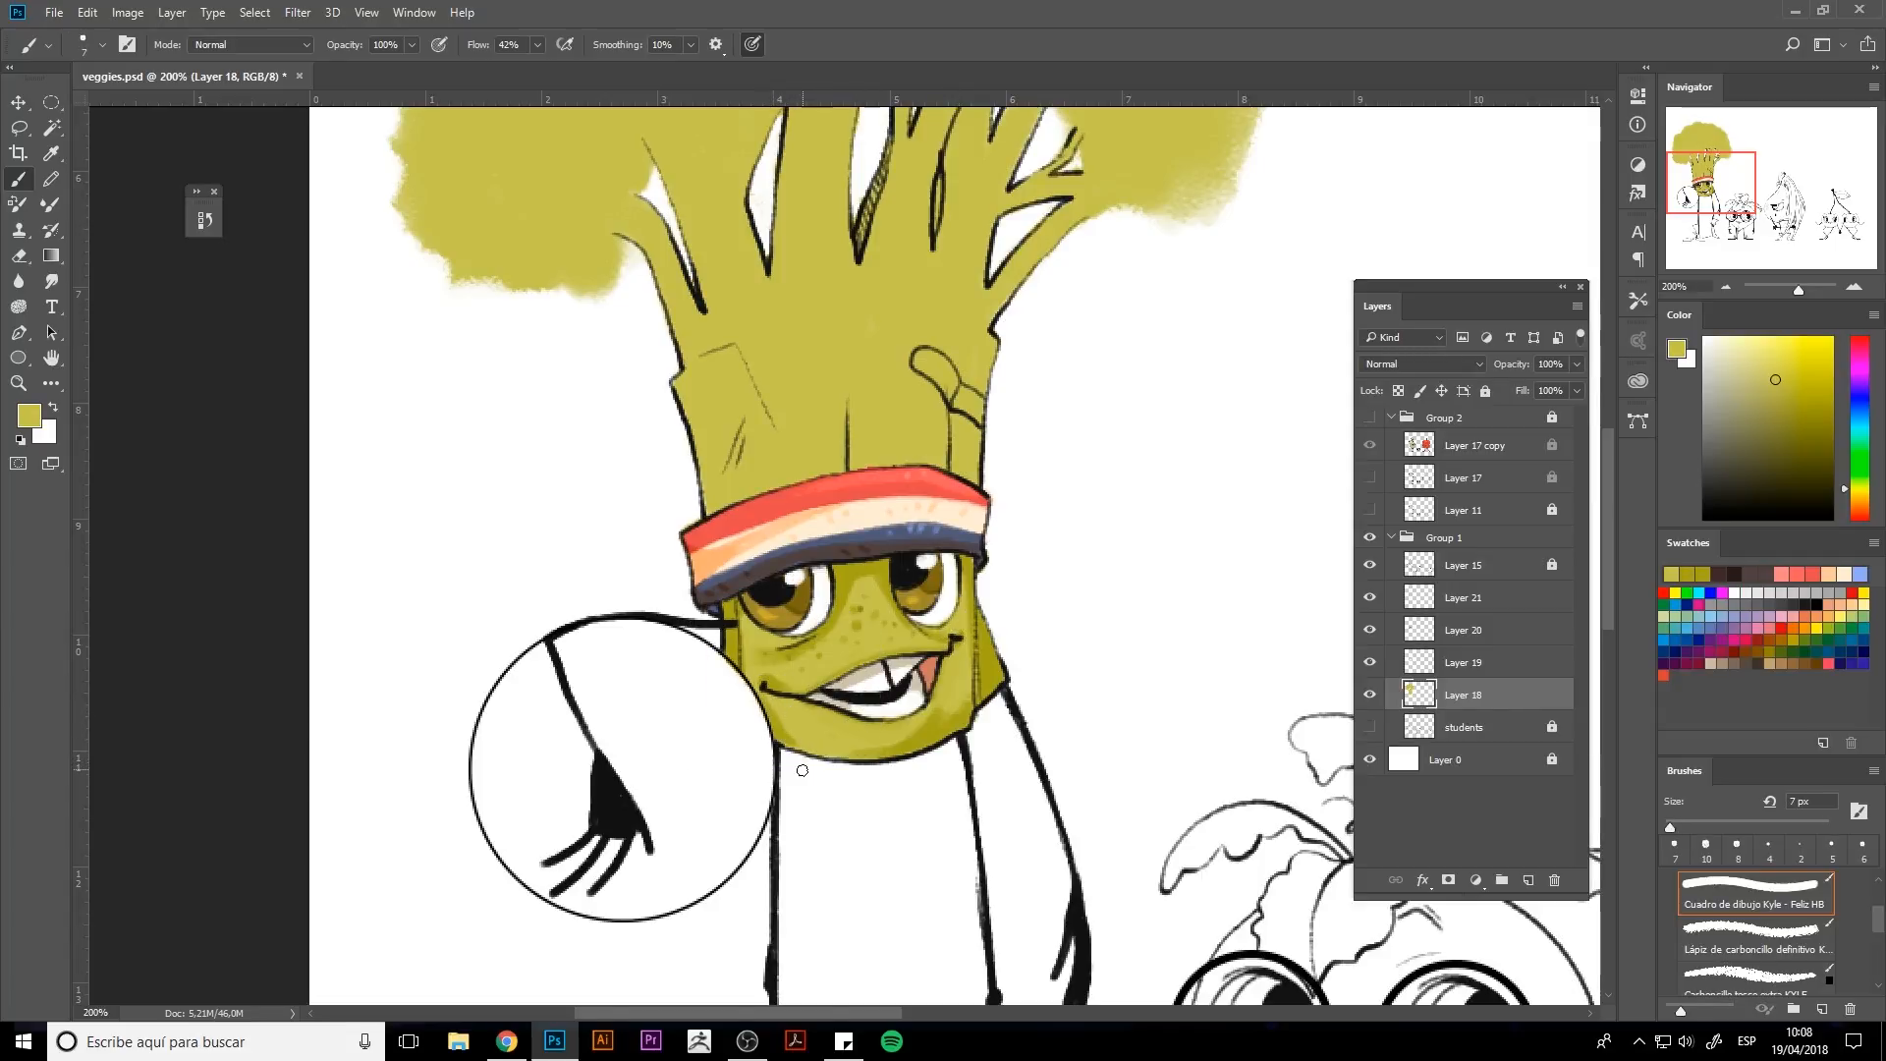
pyautogui.keyDown('alt'); pyautogui.click(981, 667); pyautogui.keyUp('alt')
pyautogui.press(']')
pyautogui.press(']')
pyautogui.press(']')
pyautogui.press(']')
pyautogui.moveTo(852, 425); pyautogui.dragTo(855, 465)
pyautogui.moveTo(855, 389)
pyautogui.mouseDown()
pyautogui.moveTo(865, 457)
pyautogui.moveTo(850, 354)
pyautogui.moveTo(894, 530)
pyautogui.moveTo(962, 480)
pyautogui.mouseUp()
pyautogui.moveTo(961, 373); pyautogui.dragTo(962, 484)
pyautogui.moveTo(747, 350); pyautogui.dragTo(799, 479)
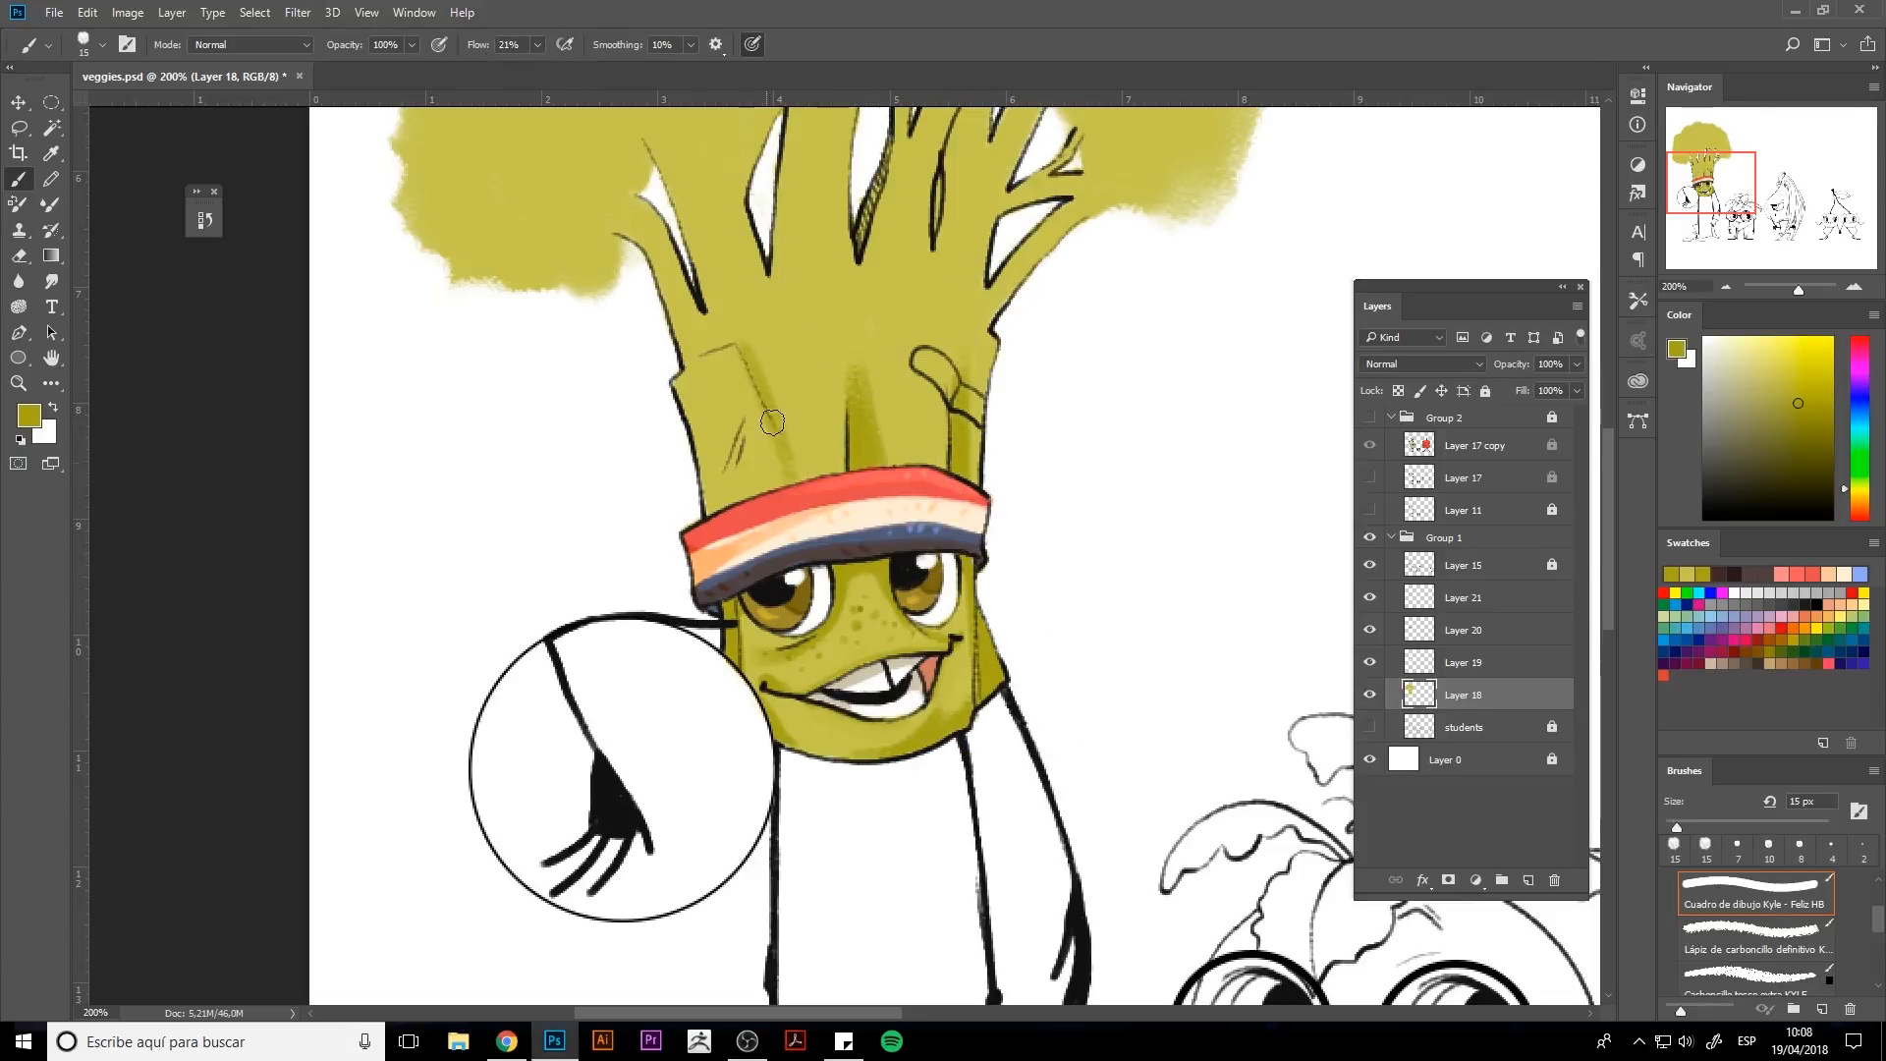
pyautogui.moveTo(771, 418); pyautogui.dragTo(813, 483)
pyautogui.moveTo(774, 430); pyautogui.dragTo(793, 466)
pyautogui.moveTo(751, 344); pyautogui.dragTo(777, 481)
pyautogui.moveTo(684, 387)
pyautogui.mouseDown()
pyautogui.moveTo(696, 430)
pyautogui.moveTo(707, 404)
pyautogui.mouseUp()
pyautogui.moveTo(709, 375)
pyautogui.mouseDown()
pyautogui.moveTo(700, 424)
pyautogui.moveTo(735, 437)
pyautogui.moveTo(675, 383)
pyautogui.moveTo(696, 429)
pyautogui.moveTo(733, 413)
pyautogui.moveTo(717, 475)
pyautogui.mouseUp()
# Set the brush flow to 52% and add a darker olive stroke on the stalk's left side.
pyautogui.click(538, 45)
pyautogui.click(566, 68)
pyautogui.press('[')
pyautogui.press('[')
pyautogui.press('[')
pyautogui.press('[')
pyautogui.press(']')
pyautogui.press(']')
pyautogui.press(']')
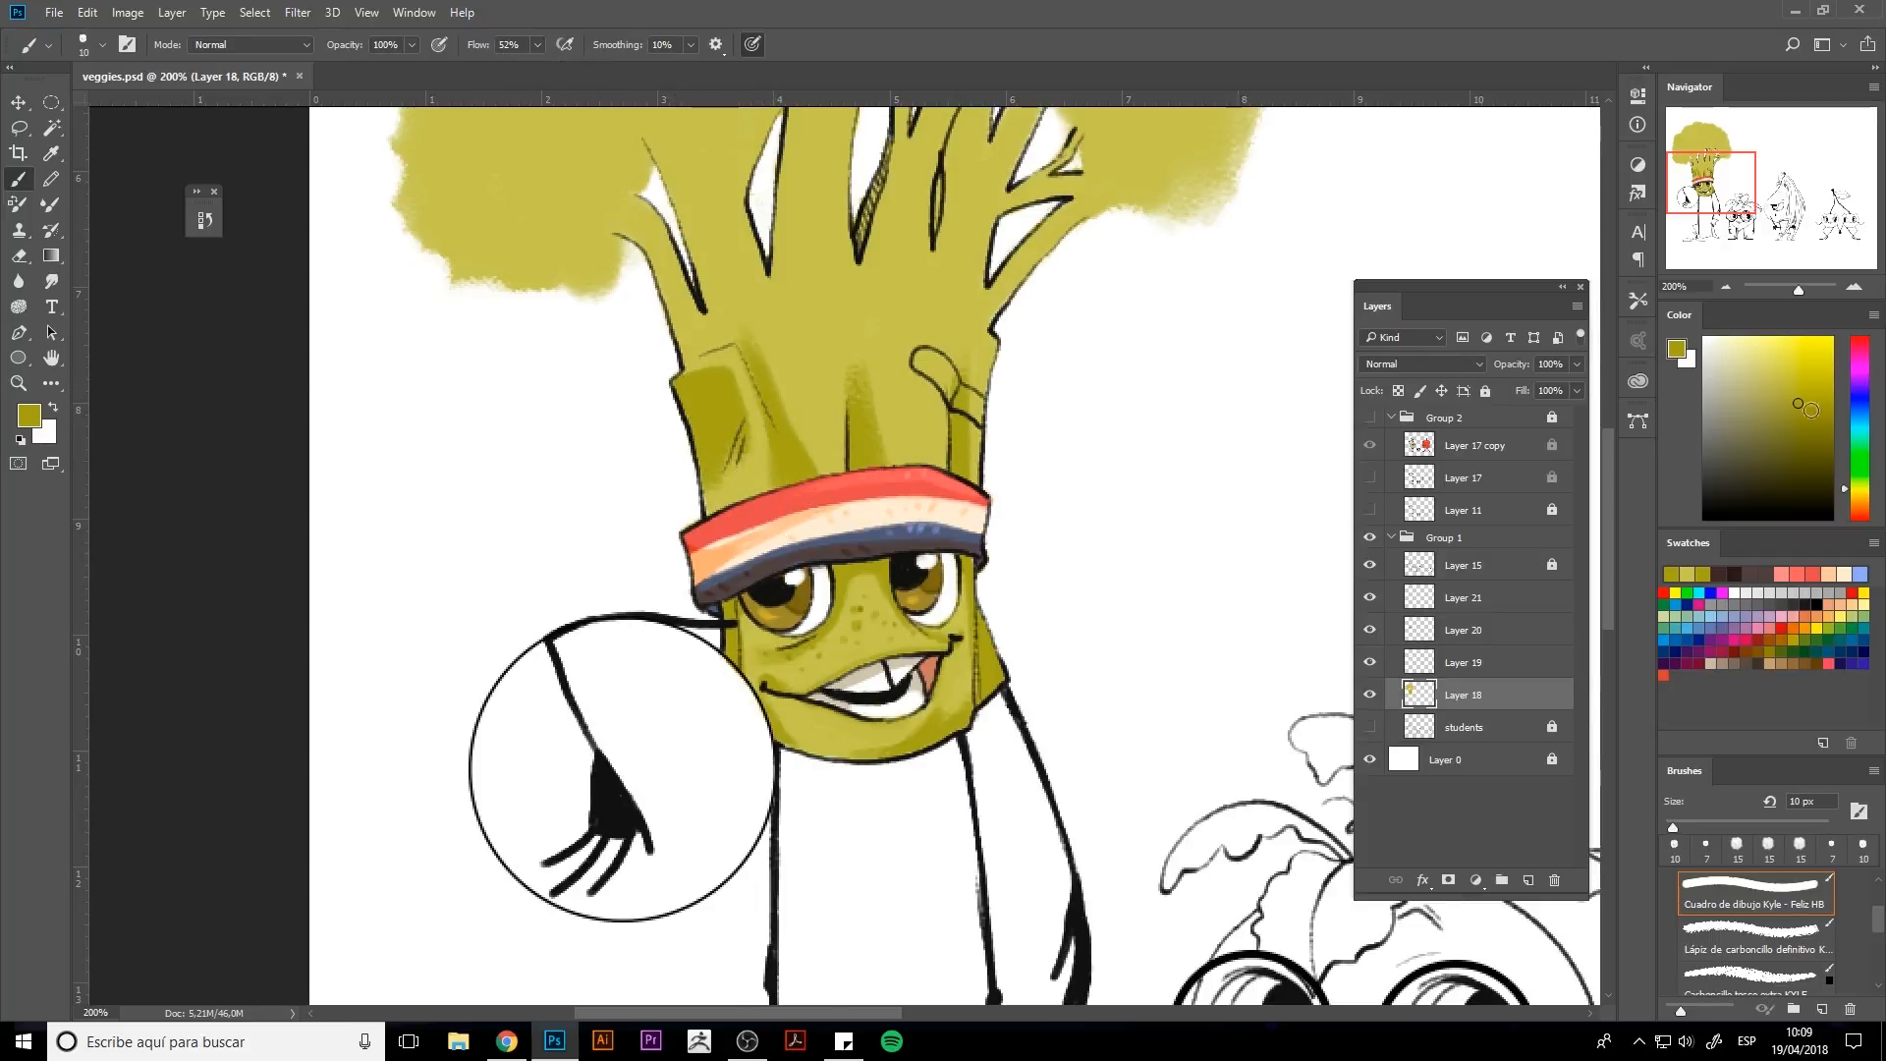
pyautogui.click(1811, 426)
pyautogui.press('[')
pyautogui.press('[')
pyautogui.press('[')
pyautogui.press('[')
pyautogui.press('[')
pyautogui.press('[')
pyautogui.moveTo(761, 346); pyautogui.dragTo(785, 407)
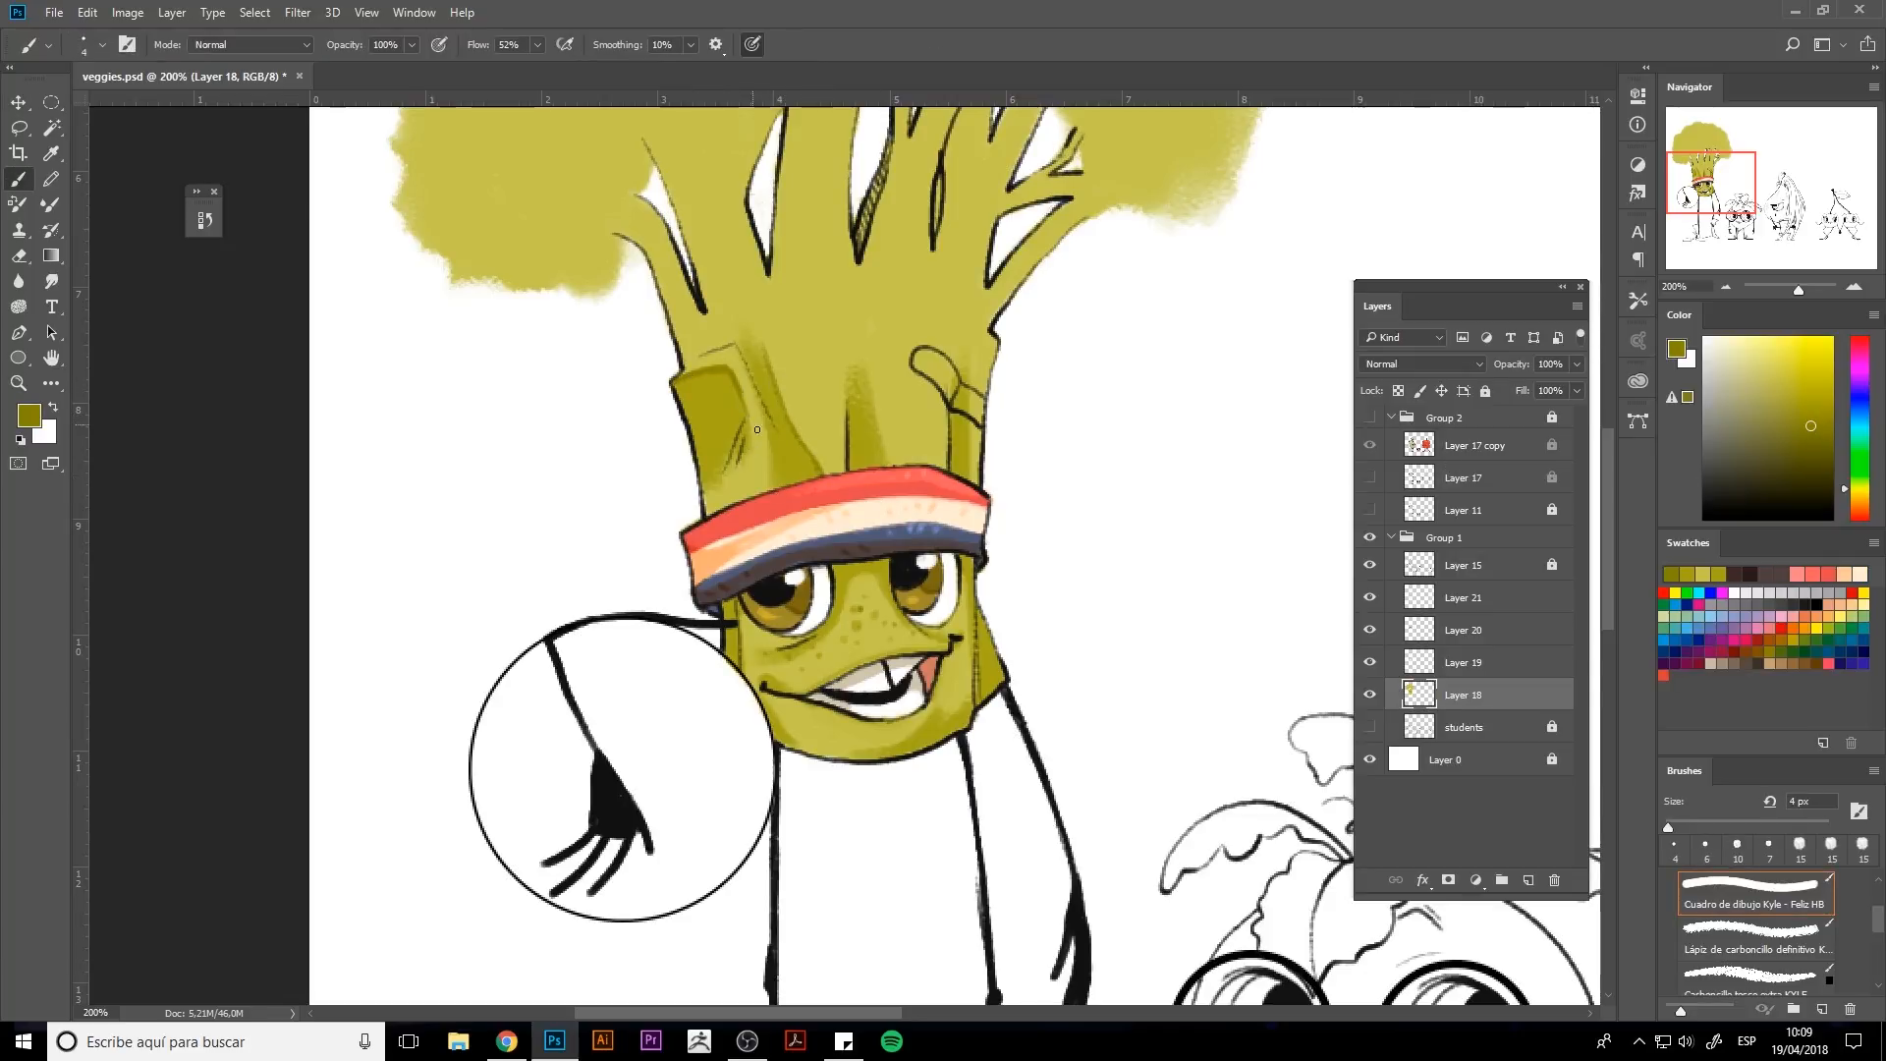
# Paint bright yellow highlights on the stalk's upper-left corner and down its front.
pyautogui.moveTo(769, 702); pyautogui.dragTo(800, 751)
pyautogui.keyDown('alt'); pyautogui.click(786, 742); pyautogui.keyUp('alt')
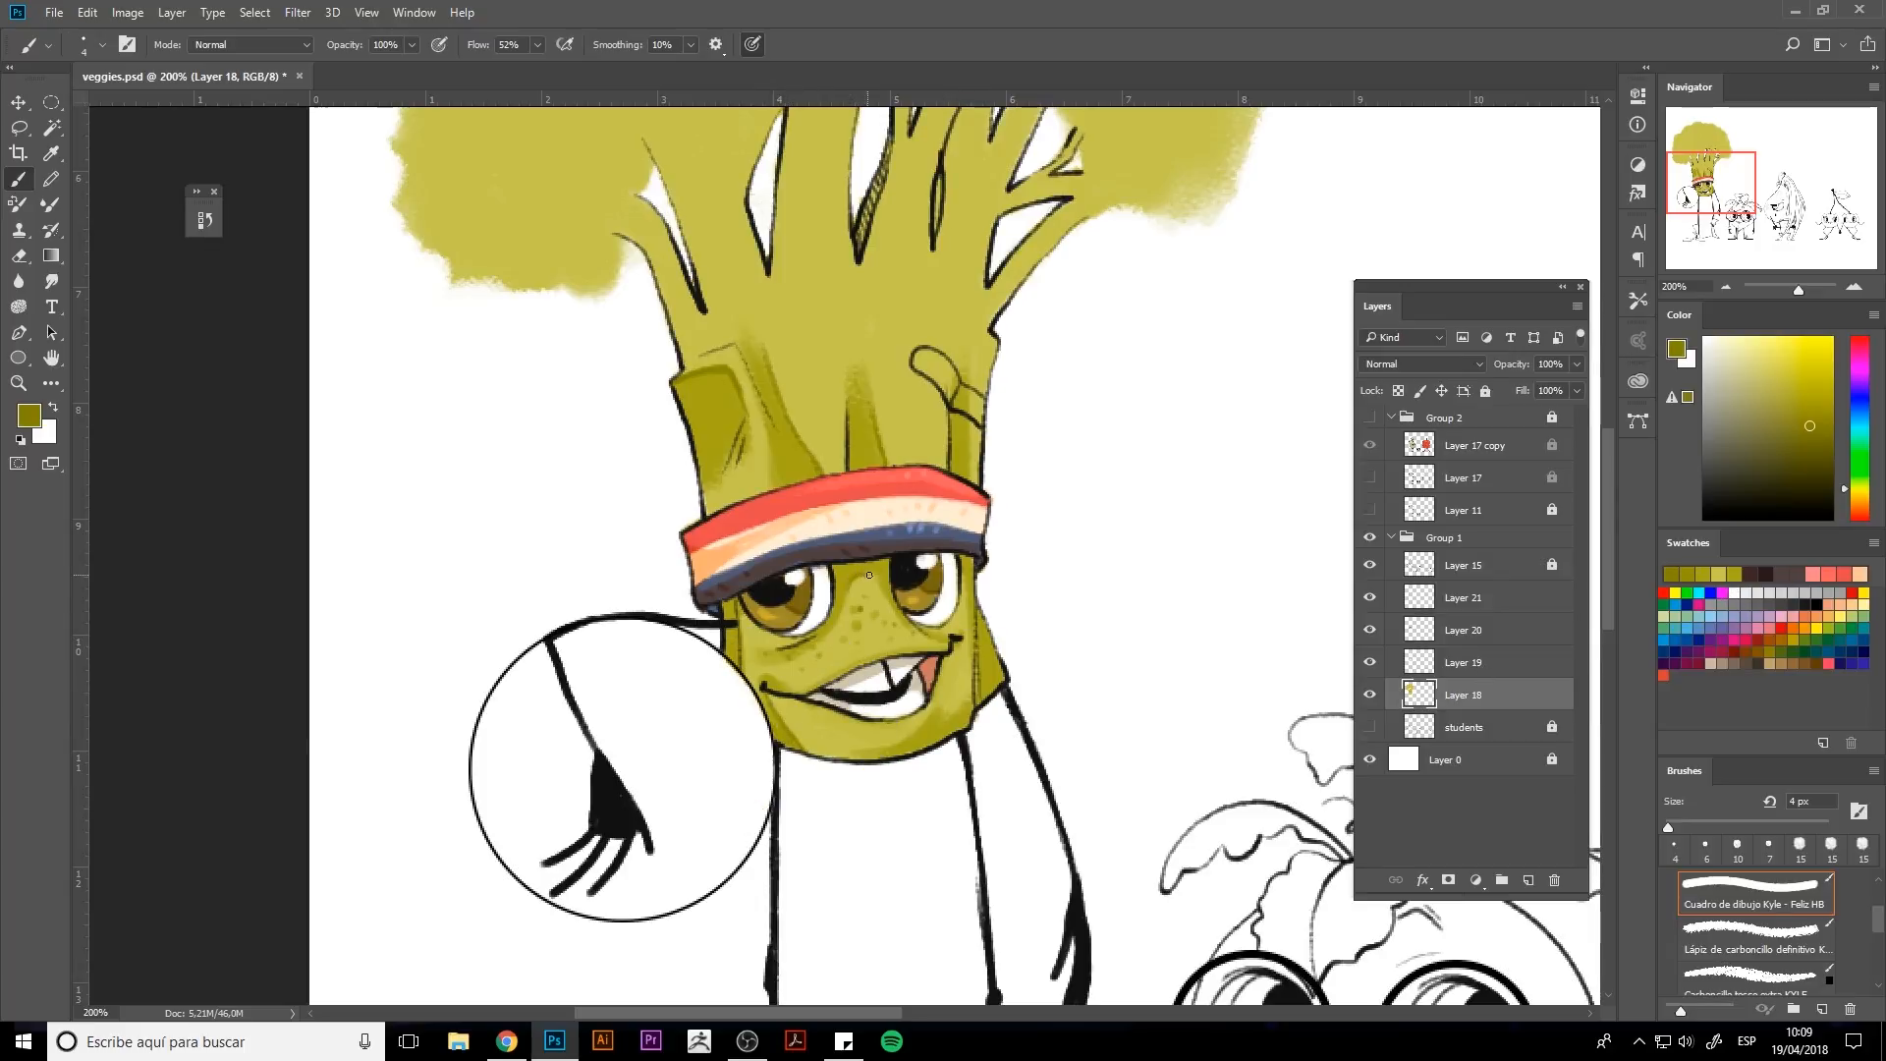
pyautogui.keyDown('alt'); pyautogui.click(879, 560); pyautogui.keyUp('alt')
pyautogui.click(1806, 354)
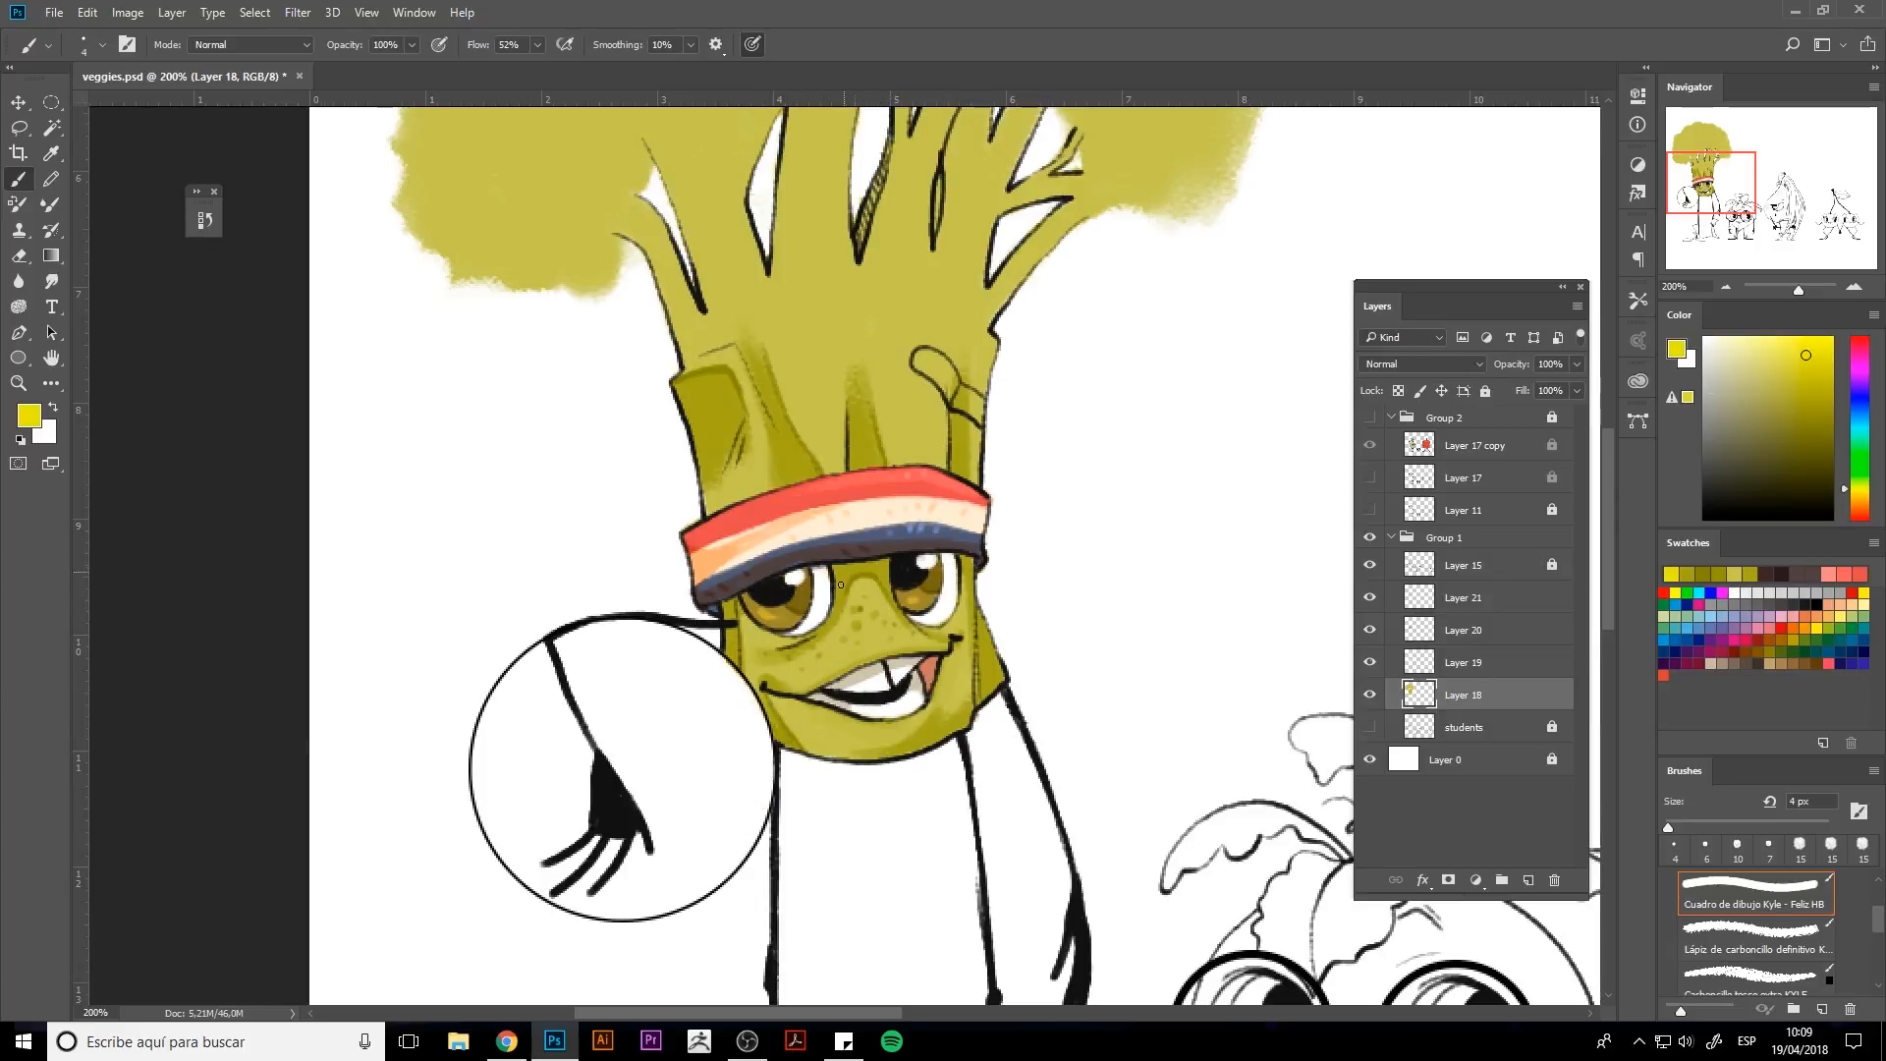
pyautogui.press(']')
pyautogui.press(']')
pyautogui.press(']')
pyautogui.press(']')
pyautogui.moveTo(684, 395)
pyautogui.mouseDown()
pyautogui.moveTo(719, 385)
pyautogui.moveTo(700, 400)
pyautogui.moveTo(725, 403)
pyautogui.mouseUp()
pyautogui.keyDown('alt'); pyautogui.click(722, 399); pyautogui.keyUp('alt')
pyautogui.keyDown('alt'); pyautogui.click(704, 391); pyautogui.keyUp('alt')
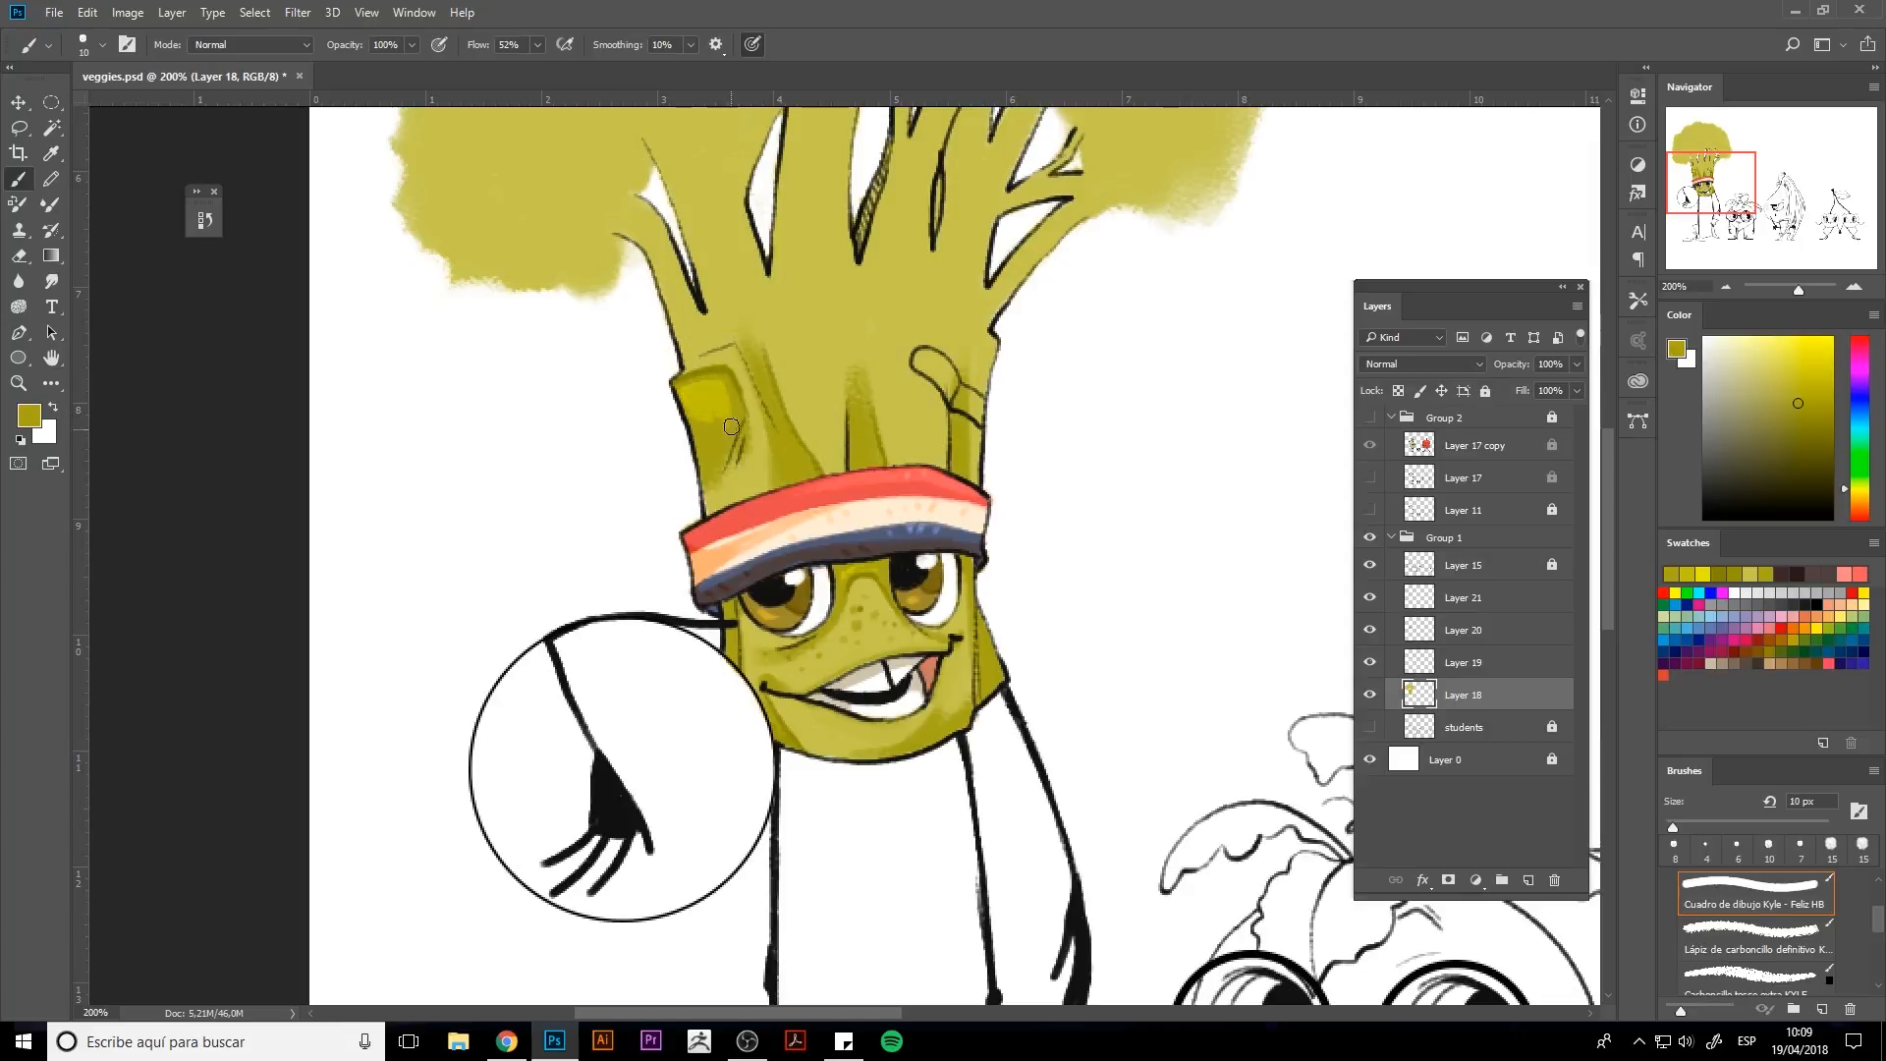
pyautogui.press(']')
pyautogui.press(']')
pyautogui.press(']')
pyautogui.keyDown('alt'); pyautogui.click(730, 395); pyautogui.keyUp('alt')
pyautogui.moveTo(798, 307); pyautogui.dragTo(825, 424)
pyautogui.moveTo(825, 425)
pyautogui.mouseDown()
pyautogui.moveTo(789, 297)
pyautogui.moveTo(830, 454)
pyautogui.mouseUp()
# Add brighter yellow highlight streaks down the stalk and small highlights on the face below the band.
pyautogui.keyDown('alt'); pyautogui.click(932, 338); pyautogui.keyUp('alt')
pyautogui.click(1775, 371)
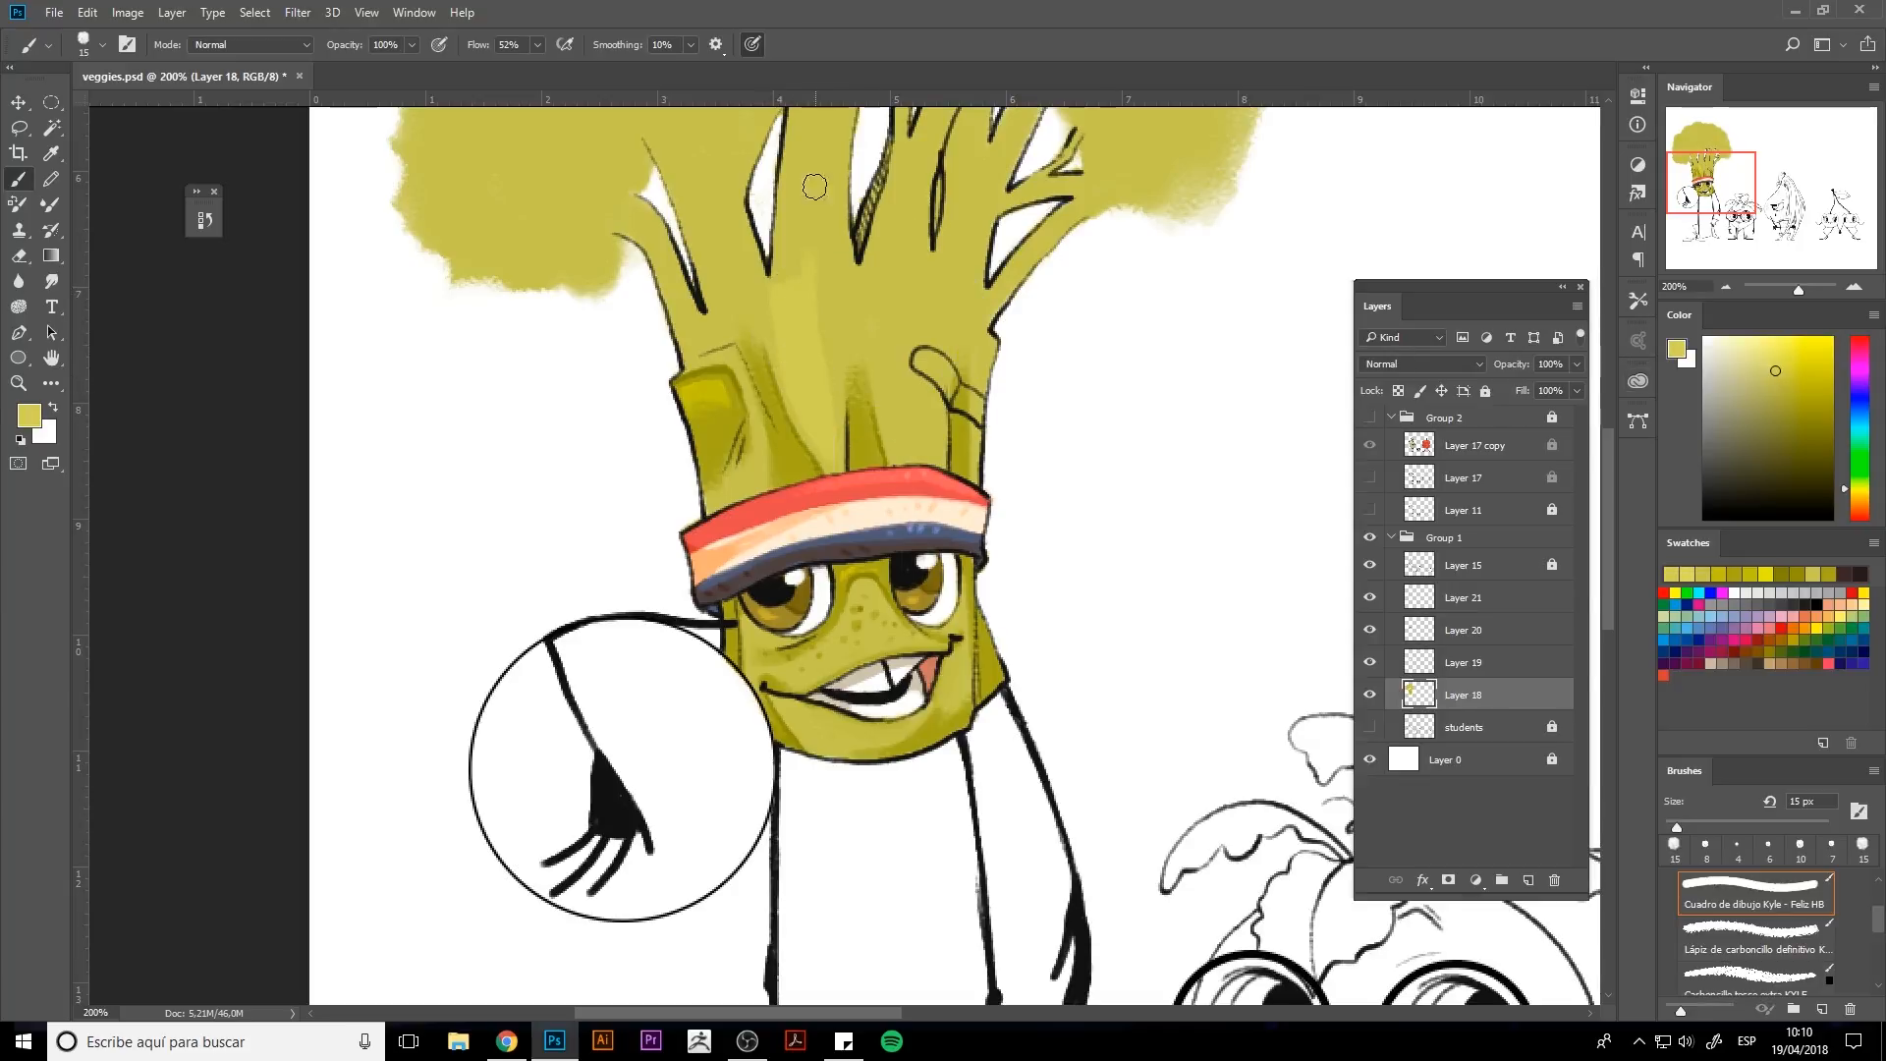
pyautogui.moveTo(814, 197); pyautogui.dragTo(794, 280)
pyautogui.moveTo(906, 381)
pyautogui.mouseDown()
pyautogui.moveTo(925, 442)
pyautogui.moveTo(915, 377)
pyautogui.mouseUp()
pyautogui.press('[')
pyautogui.press('[')
pyautogui.press('[')
pyautogui.press('[')
pyautogui.keyDown('alt'); pyautogui.click(722, 379); pyautogui.keyUp('alt')
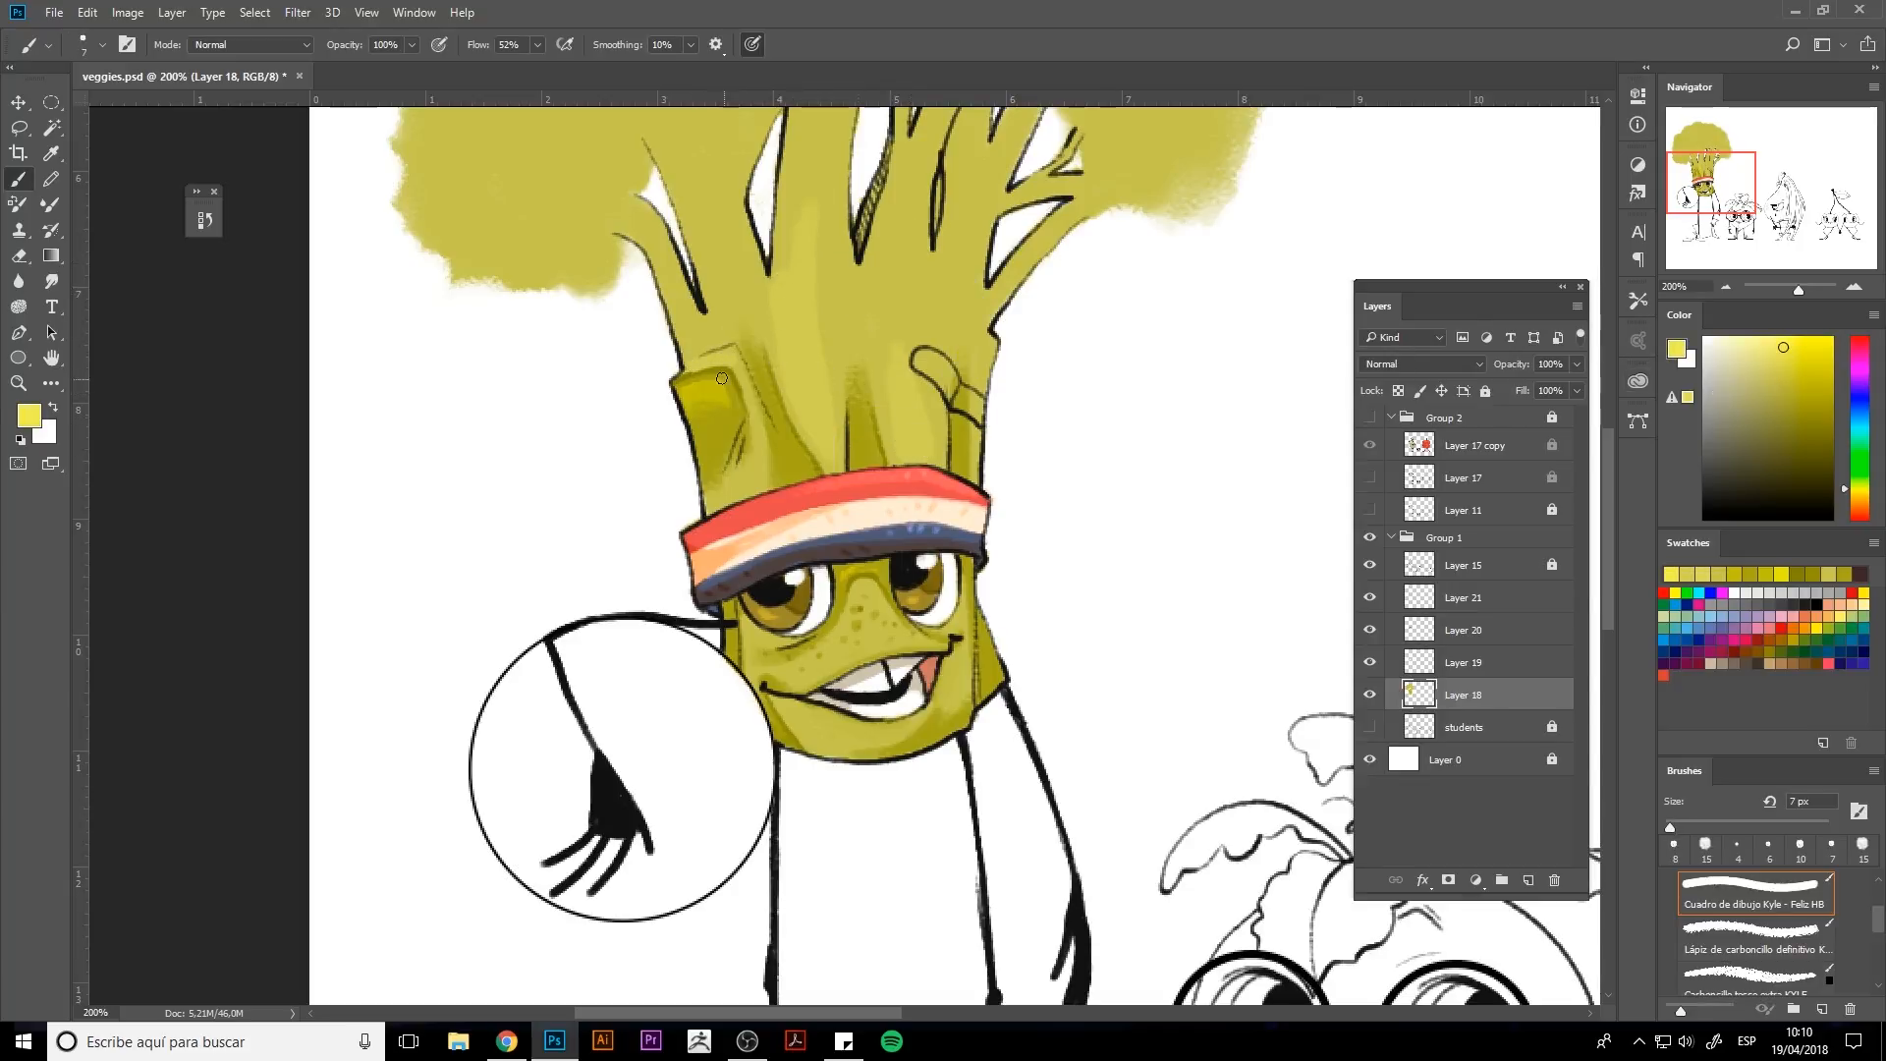
pyautogui.moveTo(798, 379)
pyautogui.mouseDown()
pyautogui.moveTo(812, 328)
pyautogui.moveTo(834, 450)
pyautogui.mouseUp()
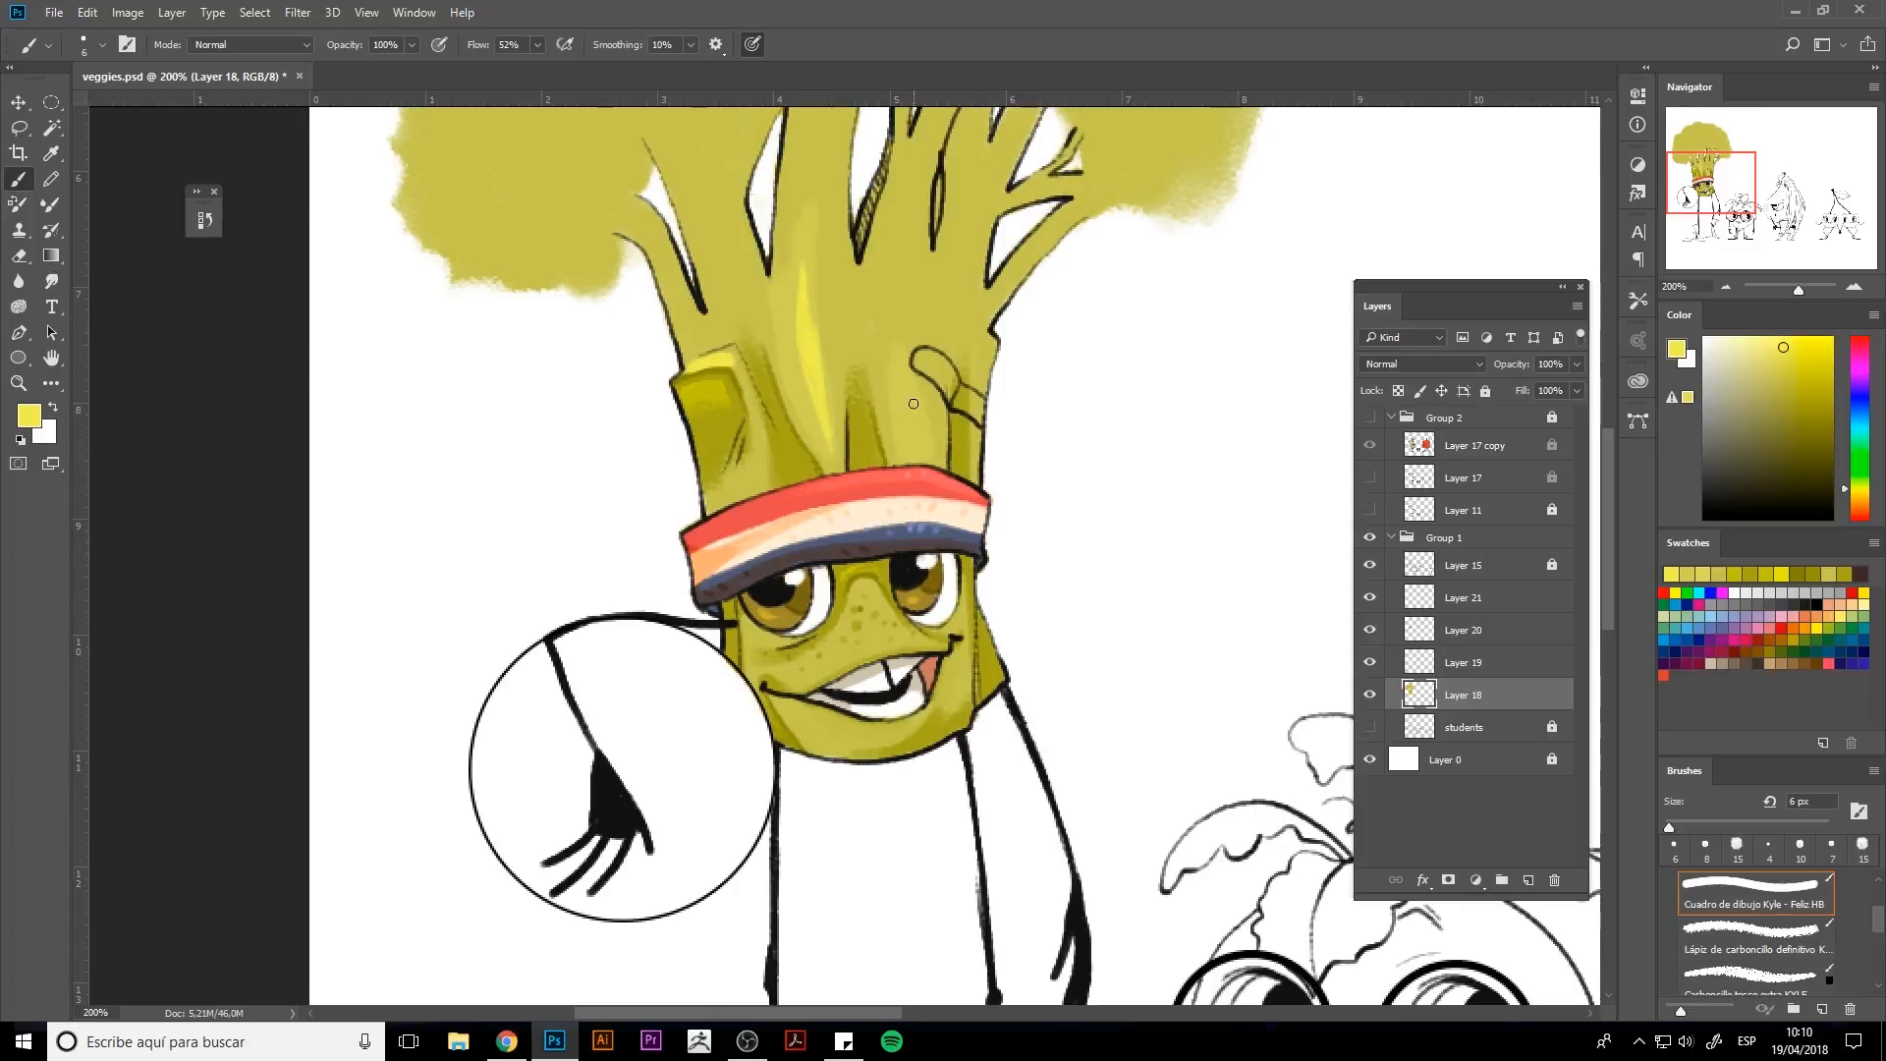
pyautogui.keyDown('alt'); pyautogui.click(884, 572); pyautogui.keyUp('alt')
pyautogui.moveTo(854, 569)
pyautogui.mouseDown()
pyautogui.moveTo(841, 578)
pyautogui.moveTo(885, 615)
pyautogui.mouseUp()
pyautogui.keyDown('alt'); pyautogui.click(869, 595); pyautogui.keyUp('alt')
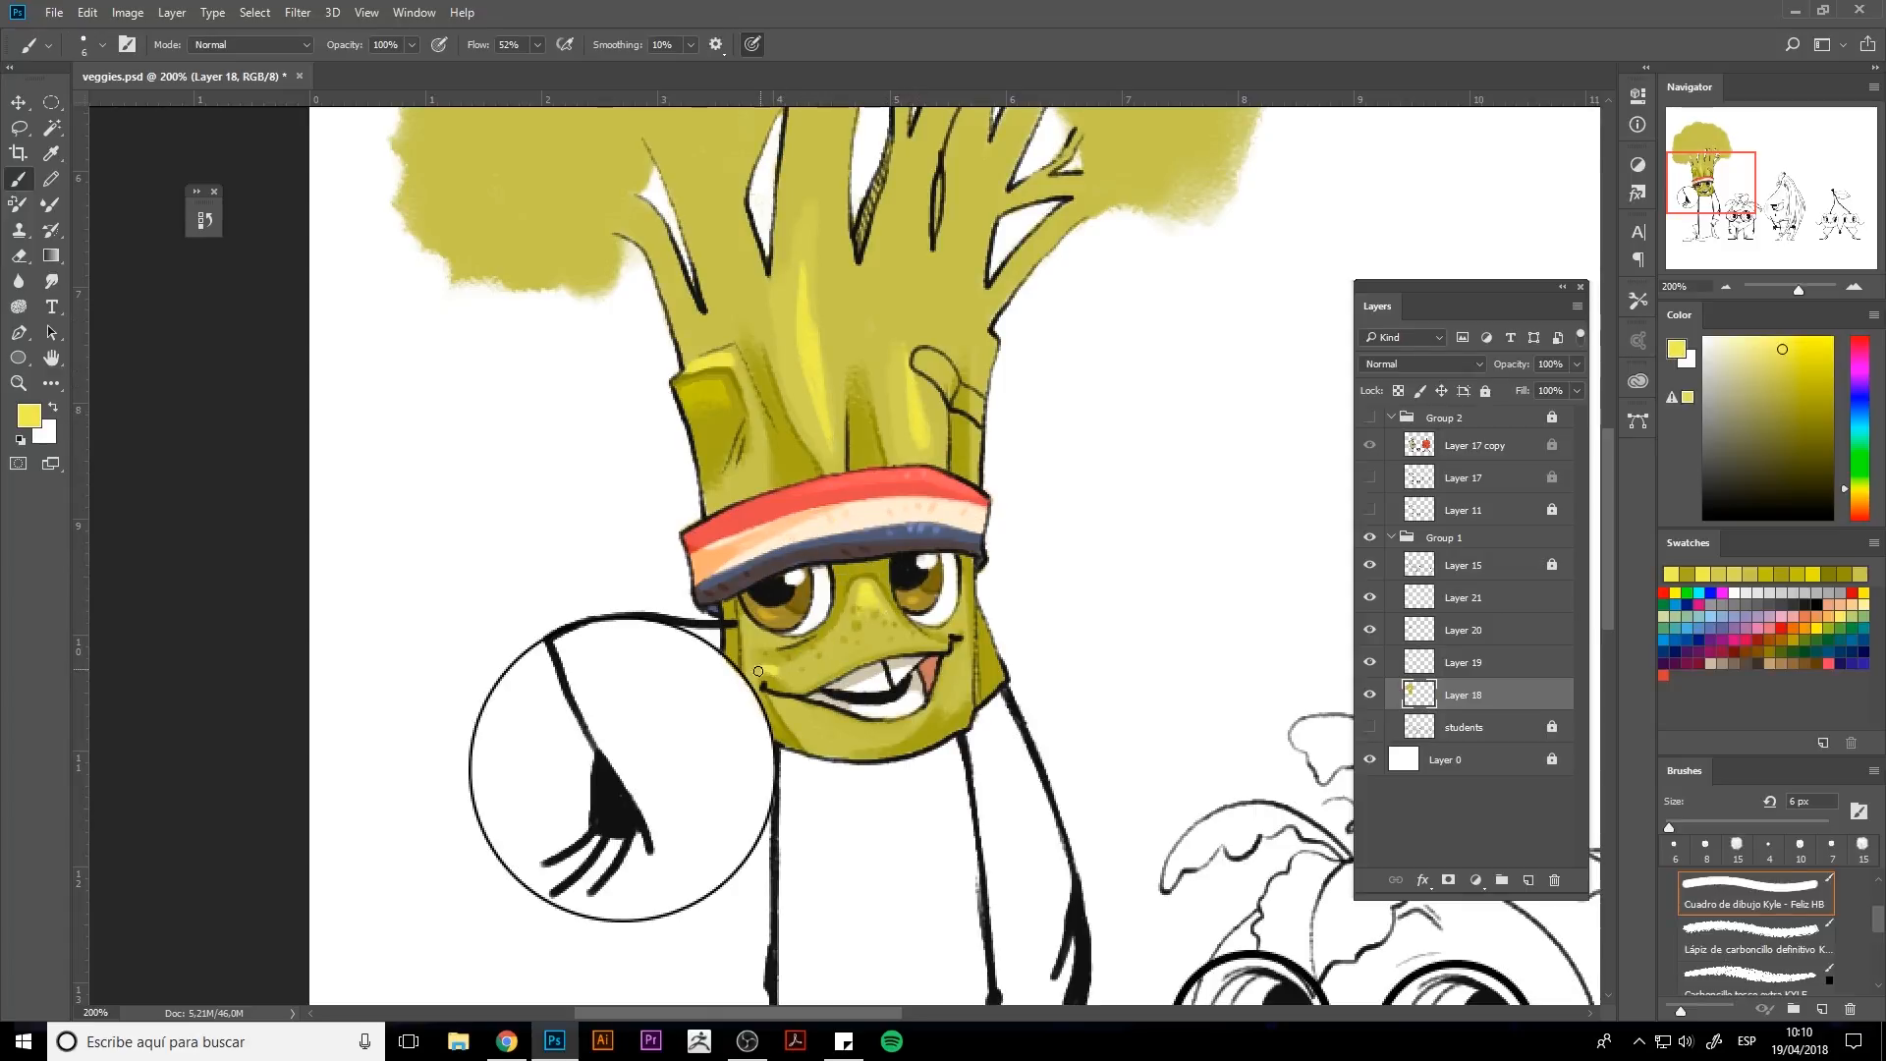
pyautogui.moveTo(908, 365)
pyautogui.mouseDown()
pyautogui.moveTo(887, 468)
pyautogui.moveTo(919, 462)
pyautogui.moveTo(903, 474)
pyautogui.moveTo(943, 511)
pyautogui.moveTo(944, 494)
pyautogui.mouseUp()
# Colour the plaster on the stalk's right side with a tan shade using small dabs.
pyautogui.keyDown('alt'); pyautogui.click(892, 701); pyautogui.keyUp('alt')
pyautogui.keyDown('alt'); pyautogui.click(854, 621); pyautogui.keyUp('alt')
pyautogui.keyDown('alt'); pyautogui.click(913, 498); pyautogui.keyUp('alt')
pyautogui.keyDown('alt'); pyautogui.click(921, 484); pyautogui.keyUp('alt')
pyautogui.click(1772, 374)
pyautogui.click(1754, 358)
pyautogui.click(1778, 391)
pyautogui.press('[')
pyautogui.press('[')
pyautogui.click(940, 497)
pyautogui.press('[')
pyautogui.click(943, 505)
pyautogui.click(949, 501)
pyautogui.click(956, 511)
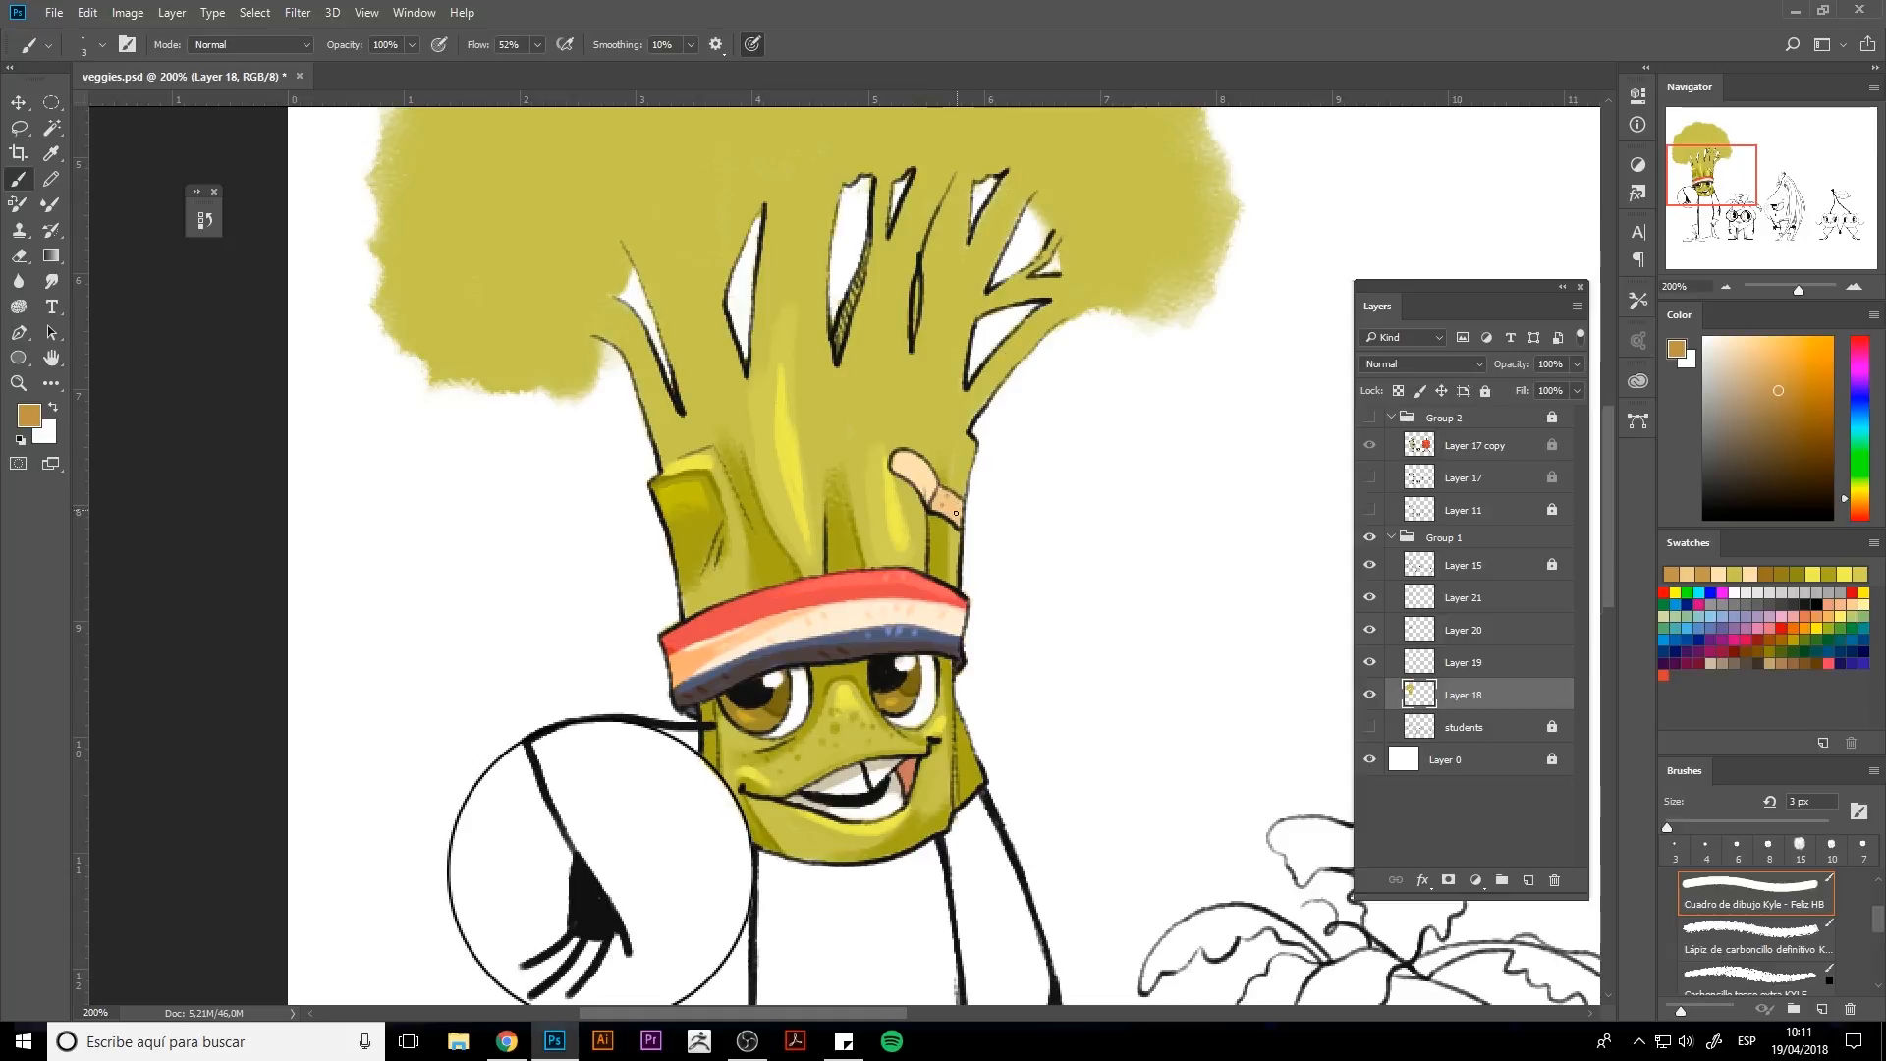
# Paint olive shading along the upper right stalk branches and just beneath the florets.
pyautogui.keyDown('alt'); pyautogui.click(929, 420); pyautogui.keyUp('alt')
pyautogui.keyDown('alt'); pyautogui.click(943, 542); pyautogui.keyUp('alt')
pyautogui.press(']')
pyautogui.press(']')
pyautogui.moveTo(967, 423)
pyautogui.mouseDown()
pyautogui.moveTo(1033, 343)
pyautogui.moveTo(965, 428)
pyautogui.moveTo(965, 335)
pyautogui.moveTo(960, 389)
pyautogui.mouseUp()
pyautogui.moveTo(958, 388)
pyautogui.mouseDown()
pyautogui.moveTo(978, 313)
pyautogui.moveTo(1039, 280)
pyautogui.moveTo(1006, 295)
pyautogui.moveTo(1023, 193)
pyautogui.moveTo(983, 283)
pyautogui.mouseUp()
pyautogui.keyDown('alt'); pyautogui.click(1019, 279); pyautogui.keyUp('alt')
pyautogui.keyDown('alt'); pyautogui.click(962, 352); pyautogui.keyUp('alt')
pyautogui.press(']')
pyautogui.press(']')
pyautogui.moveTo(1008, 209); pyautogui.dragTo(982, 288)
pyautogui.moveTo(962, 183)
pyautogui.mouseDown()
pyautogui.moveTo(961, 247)
pyautogui.moveTo(908, 236)
pyautogui.moveTo(882, 279)
pyautogui.moveTo(884, 185)
pyautogui.mouseUp()
pyautogui.keyDown('alt'); pyautogui.click(949, 258); pyautogui.keyUp('alt')
pyautogui.keyDown('alt'); pyautogui.click(962, 204); pyautogui.keyUp('alt')
# Darken the area where the stalks meet the florets with darker olive strokes across the top.
pyautogui.press('d')
pyautogui.press('e')
pyautogui.press('[')
pyautogui.press('[')
pyautogui.press('[')
pyautogui.press('[')
pyautogui.press('[')
pyautogui.press('[')
pyautogui.press('b')
pyautogui.keyDown('alt'); pyautogui.click(903, 234); pyautogui.keyUp('alt')
pyautogui.press(']')
pyautogui.press(']')
pyautogui.press(']')
pyautogui.moveTo(941, 269); pyautogui.dragTo(966, 258)
pyautogui.moveTo(1012, 189)
pyautogui.mouseDown()
pyautogui.moveTo(988, 282)
pyautogui.moveTo(1049, 251)
pyautogui.moveTo(1055, 297)
pyautogui.mouseUp()
pyautogui.moveTo(945, 281); pyautogui.dragTo(967, 282)
pyautogui.moveTo(788, 224)
pyautogui.mouseDown()
pyautogui.moveTo(791, 266)
pyautogui.moveTo(769, 224)
pyautogui.moveTo(695, 308)
pyautogui.moveTo(646, 262)
pyautogui.moveTo(678, 348)
pyautogui.moveTo(711, 307)
pyautogui.mouseUp()
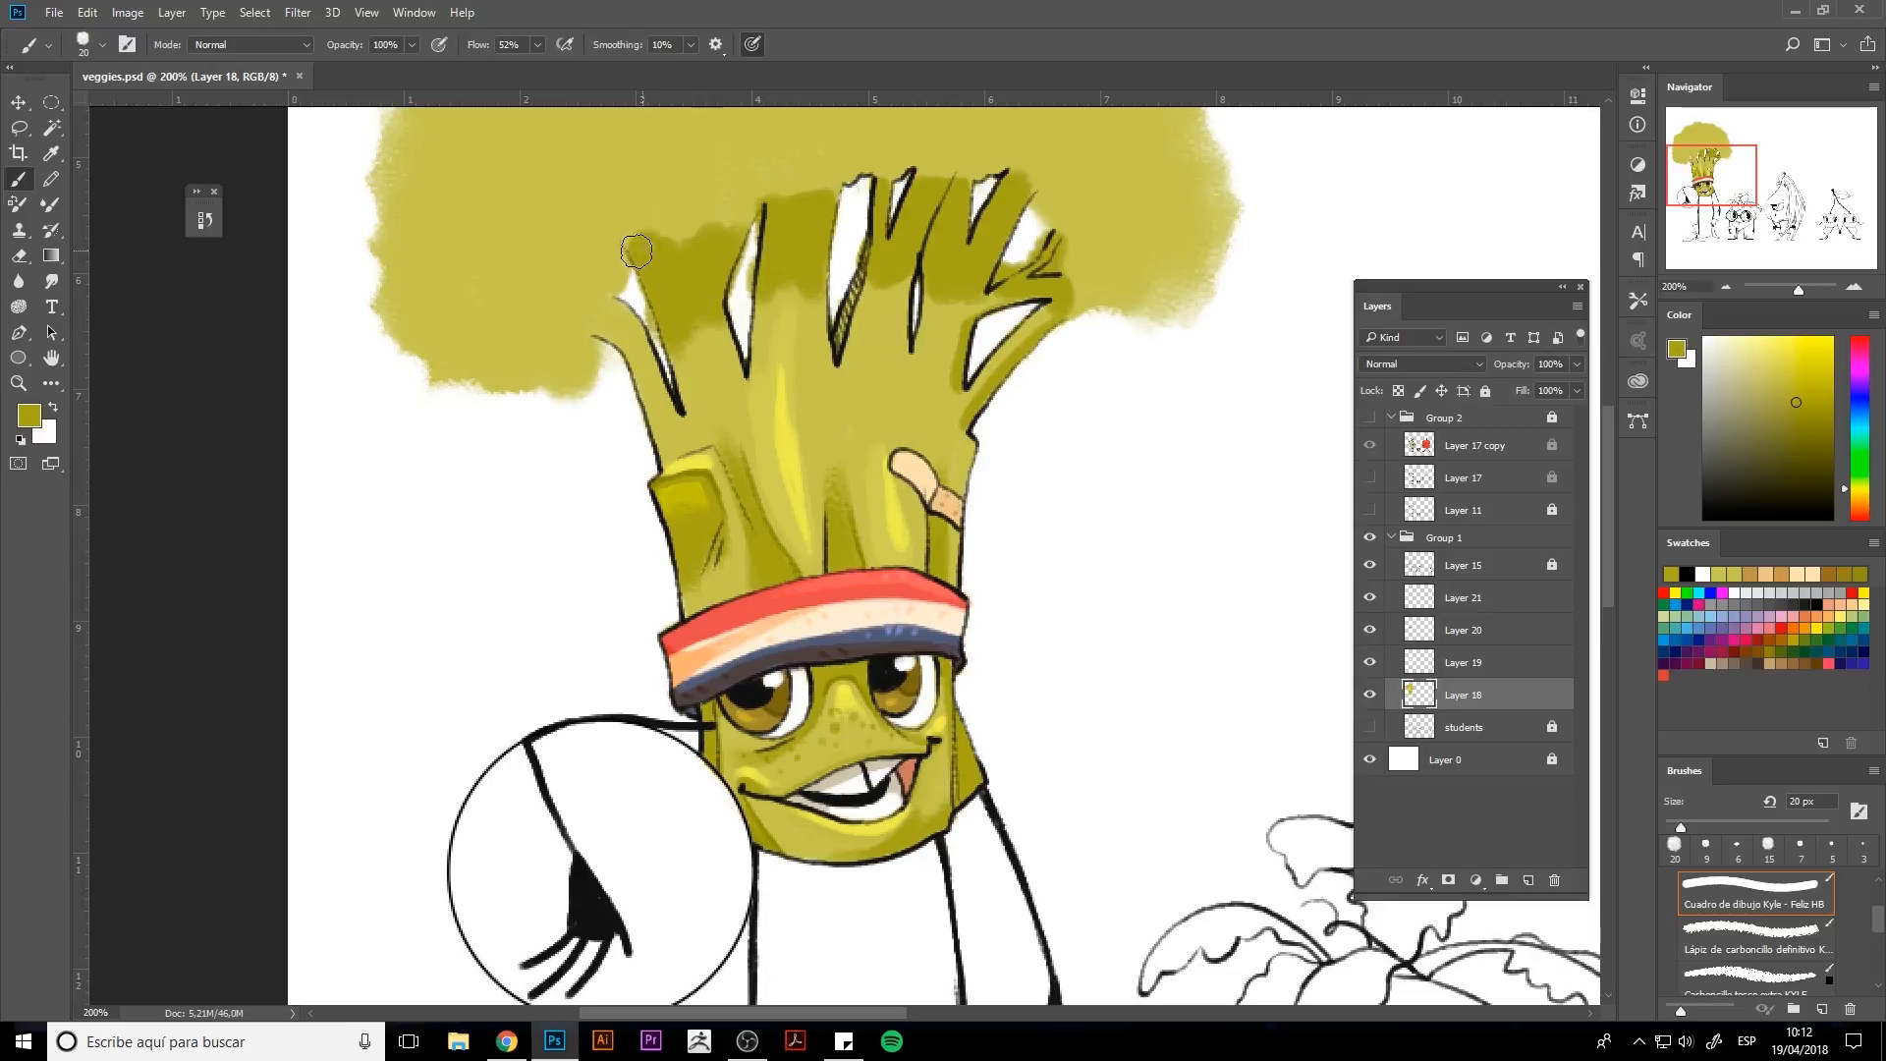
pyautogui.moveTo(639, 252); pyautogui.dragTo(728, 218)
pyautogui.moveTo(609, 316); pyautogui.dragTo(644, 373)
pyautogui.moveTo(776, 300); pyautogui.dragTo(763, 319)
pyautogui.moveTo(872, 280)
pyautogui.mouseDown()
pyautogui.moveTo(982, 285)
pyautogui.moveTo(933, 320)
pyautogui.mouseUp()
# Refine the darker olive shading between the stalk branches with a smaller brush.
pyautogui.press('[')
pyautogui.press('[')
pyautogui.press('[')
pyautogui.press('[')
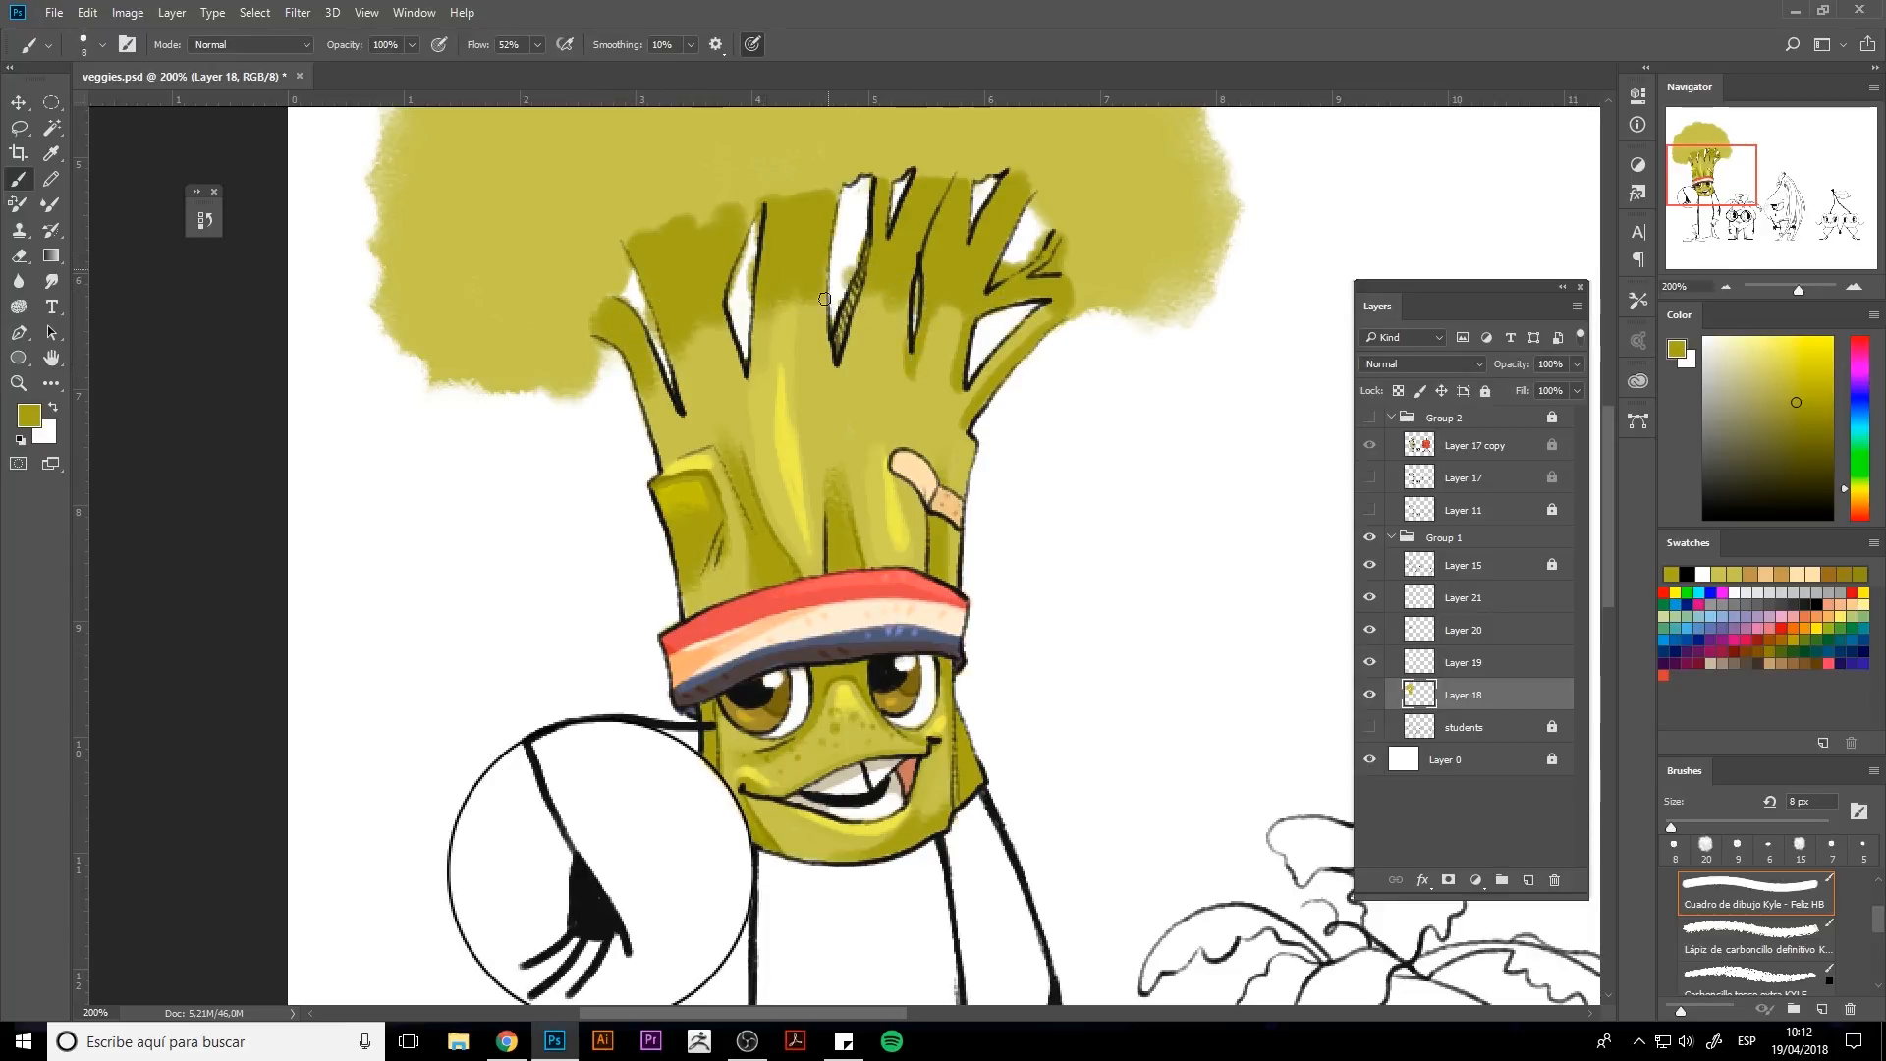
pyautogui.moveTo(825, 299); pyautogui.dragTo(841, 356)
pyautogui.moveTo(900, 300); pyautogui.dragTo(905, 358)
pyautogui.moveTo(764, 316)
pyautogui.mouseDown()
pyautogui.moveTo(750, 388)
pyautogui.moveTo(738, 363)
pyautogui.moveTo(753, 395)
pyautogui.moveTo(688, 404)
pyautogui.mouseUp()
pyautogui.keyDown('alt'); pyautogui.click(738, 391); pyautogui.keyUp('alt')
pyautogui.keyDown('alt'); pyautogui.click(731, 402); pyautogui.keyUp('alt')
pyautogui.keyDown('alt'); pyautogui.click(699, 306); pyautogui.keyUp('alt')
pyautogui.moveTo(657, 371); pyautogui.dragTo(666, 400)
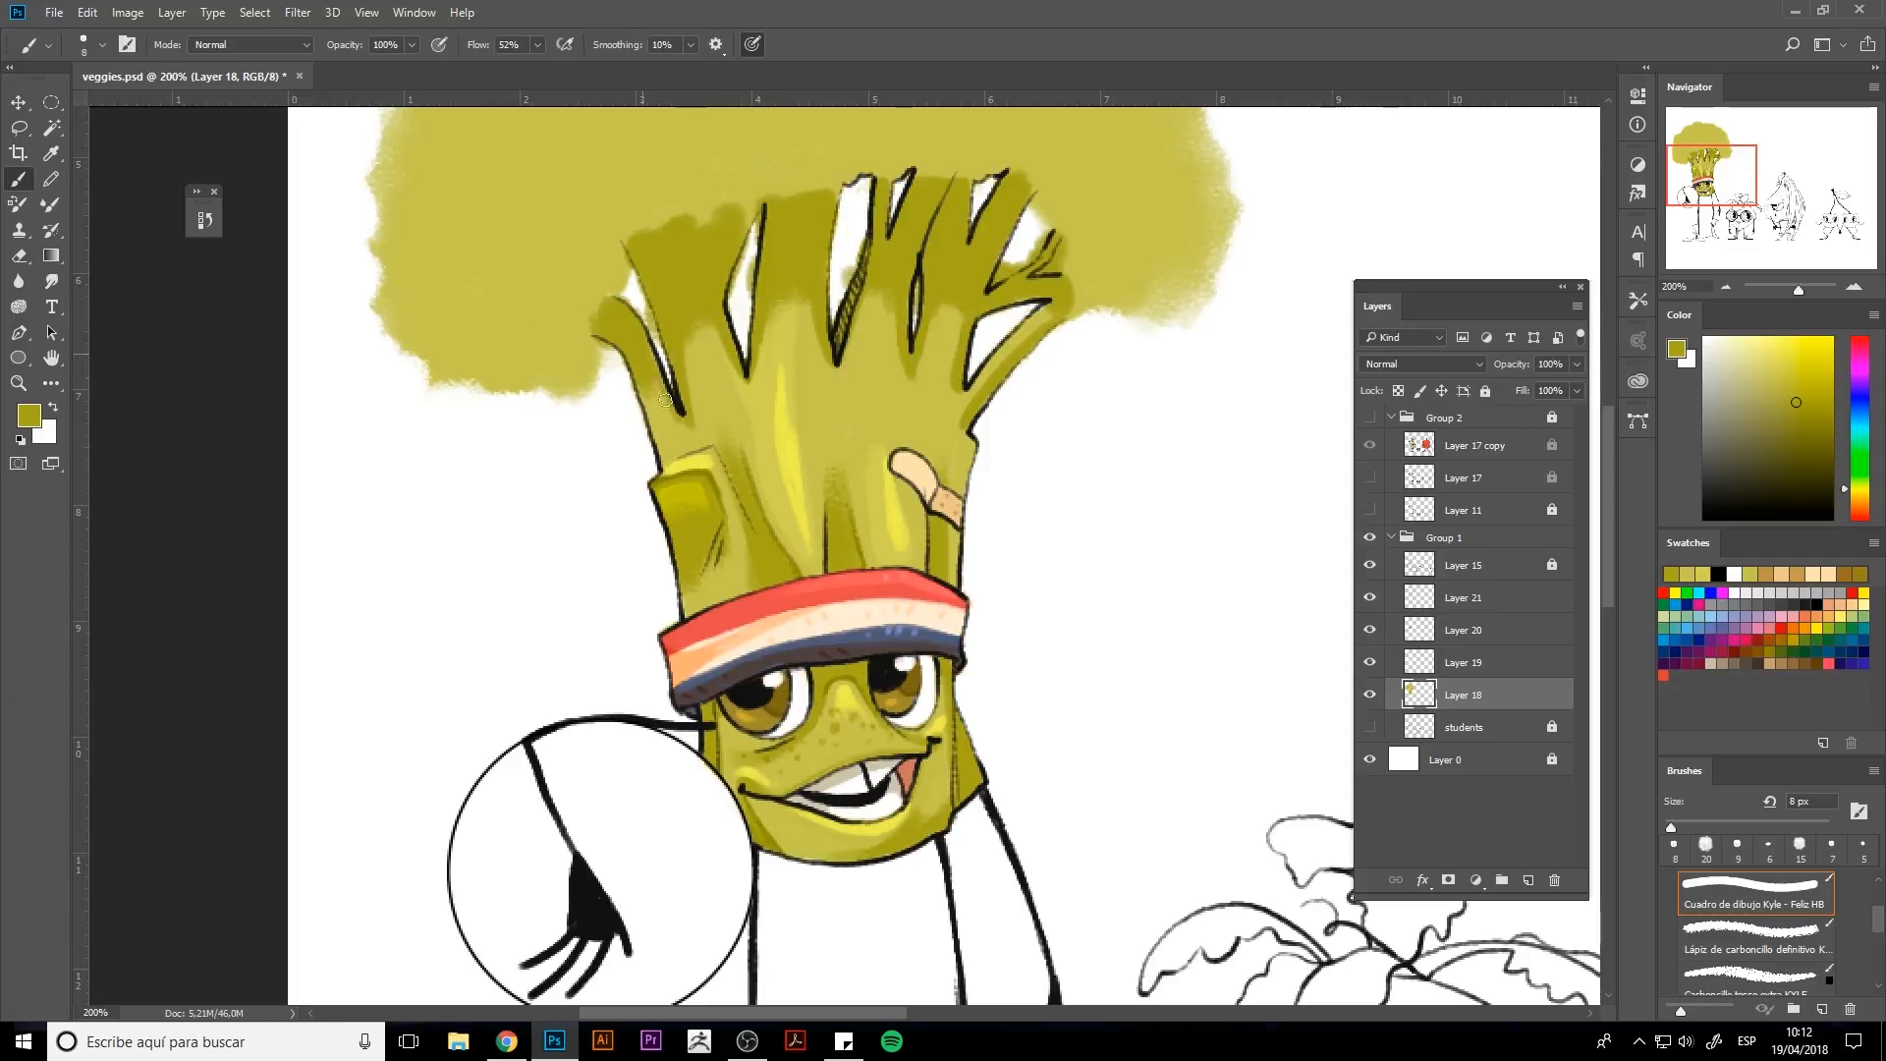
# Erase stray shading along the tops of the stalk branches with the Eraser.
pyautogui.scroll(3, 665, 401)
pyautogui.press('e')
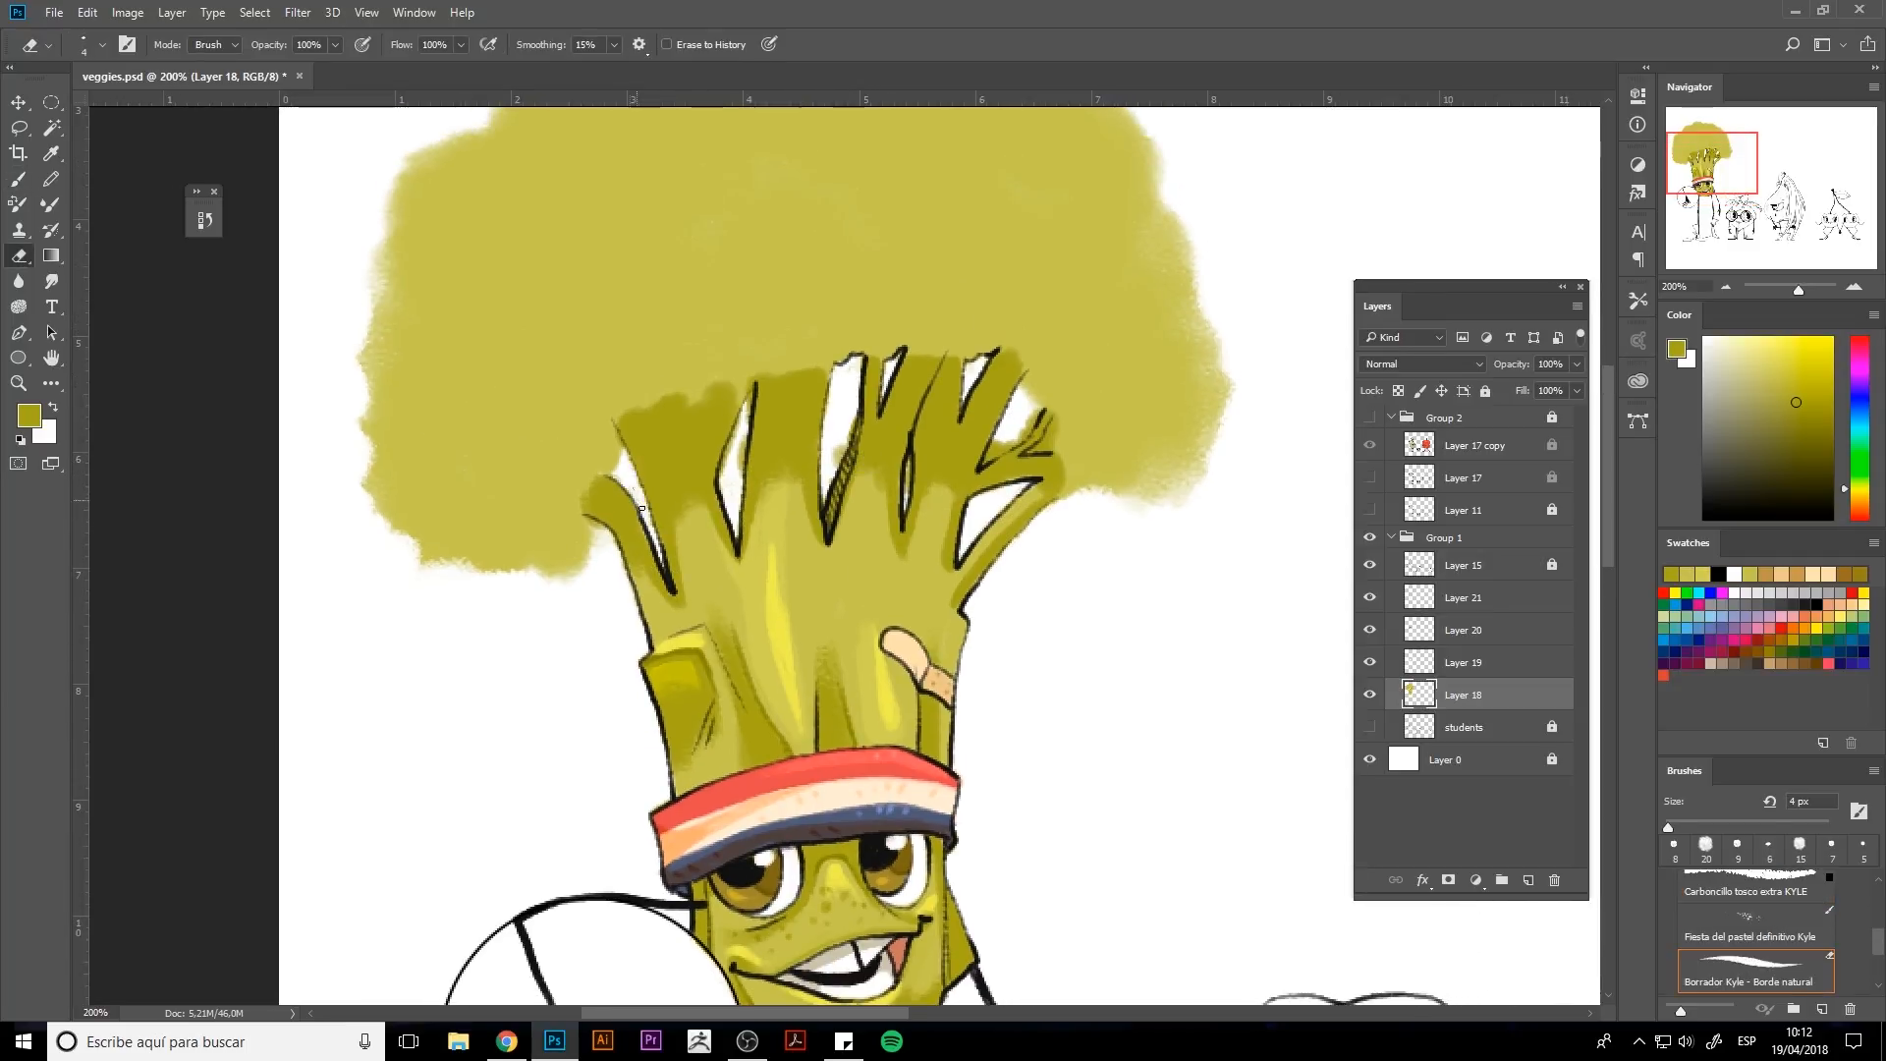
pyautogui.moveTo(615, 537); pyautogui.dragTo(622, 568)
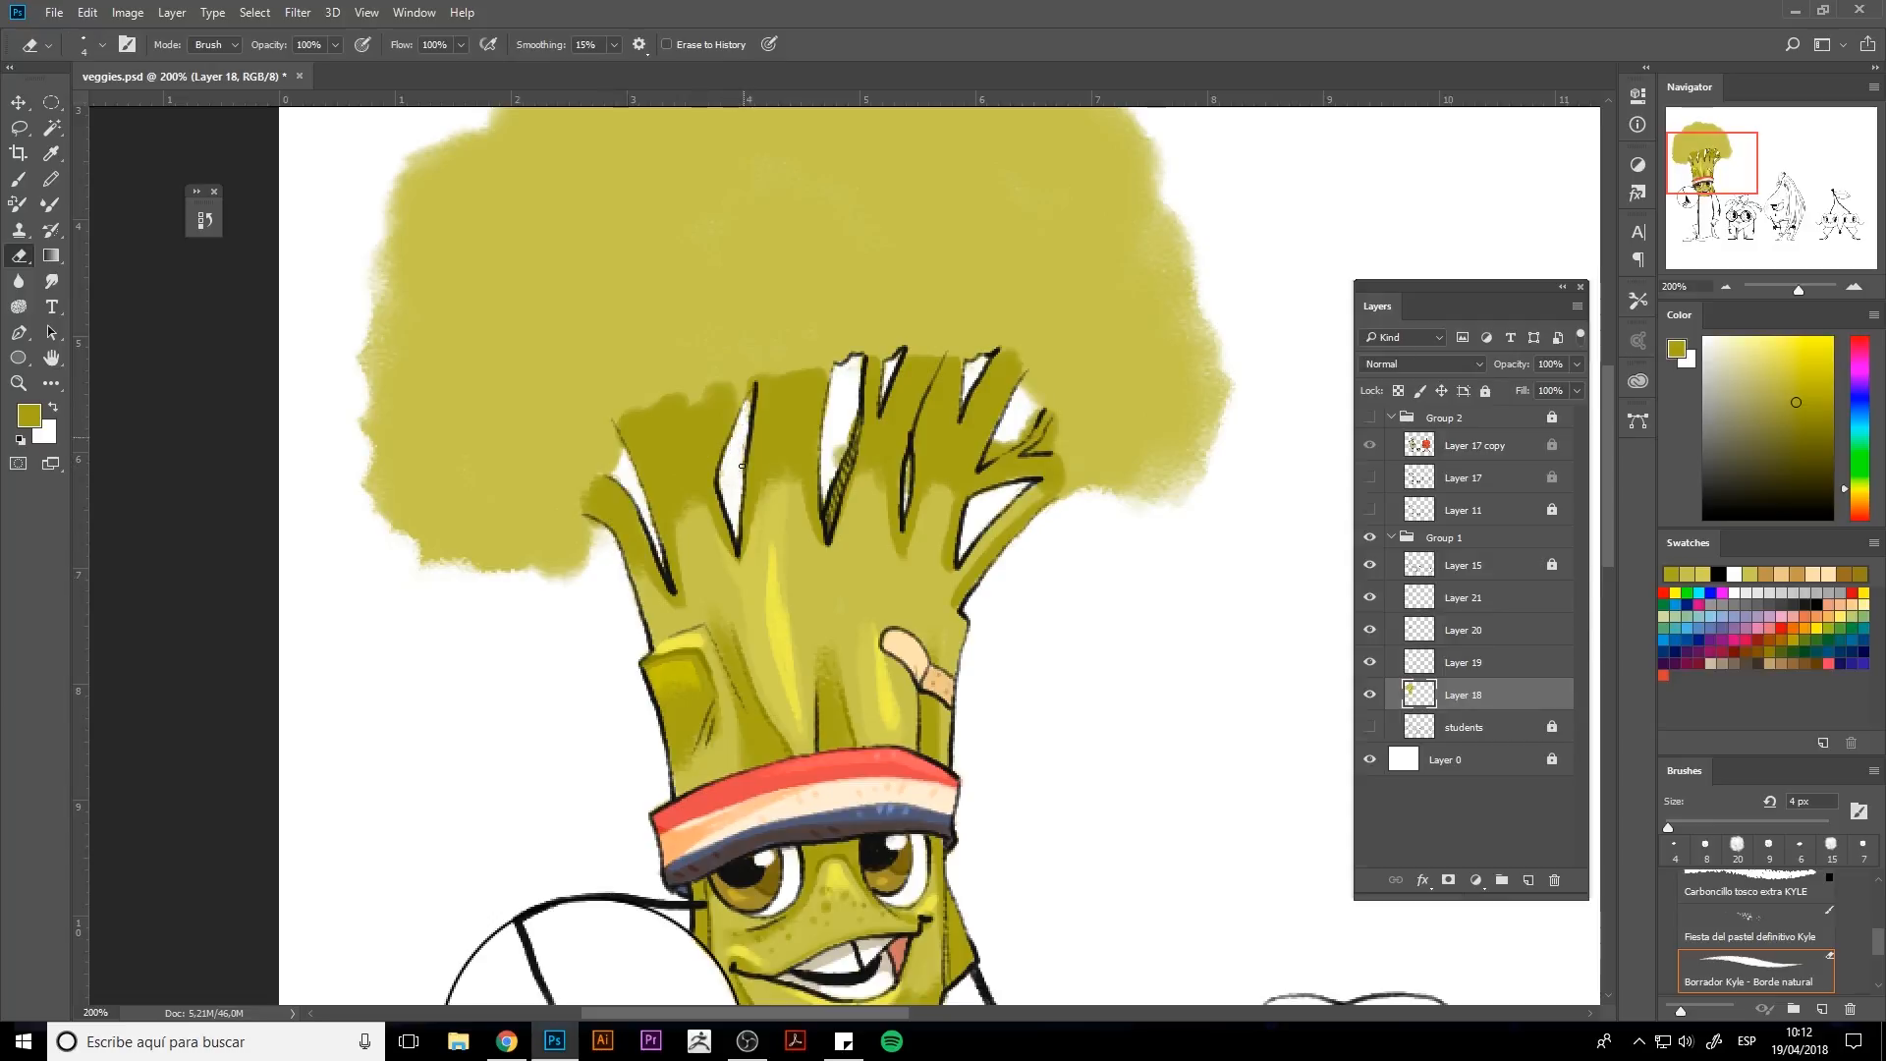
pyautogui.moveTo(843, 451); pyautogui.dragTo(838, 466)
pyautogui.moveTo(995, 442)
pyautogui.mouseDown()
pyautogui.moveTo(1032, 415)
pyautogui.moveTo(1037, 434)
pyautogui.mouseUp()
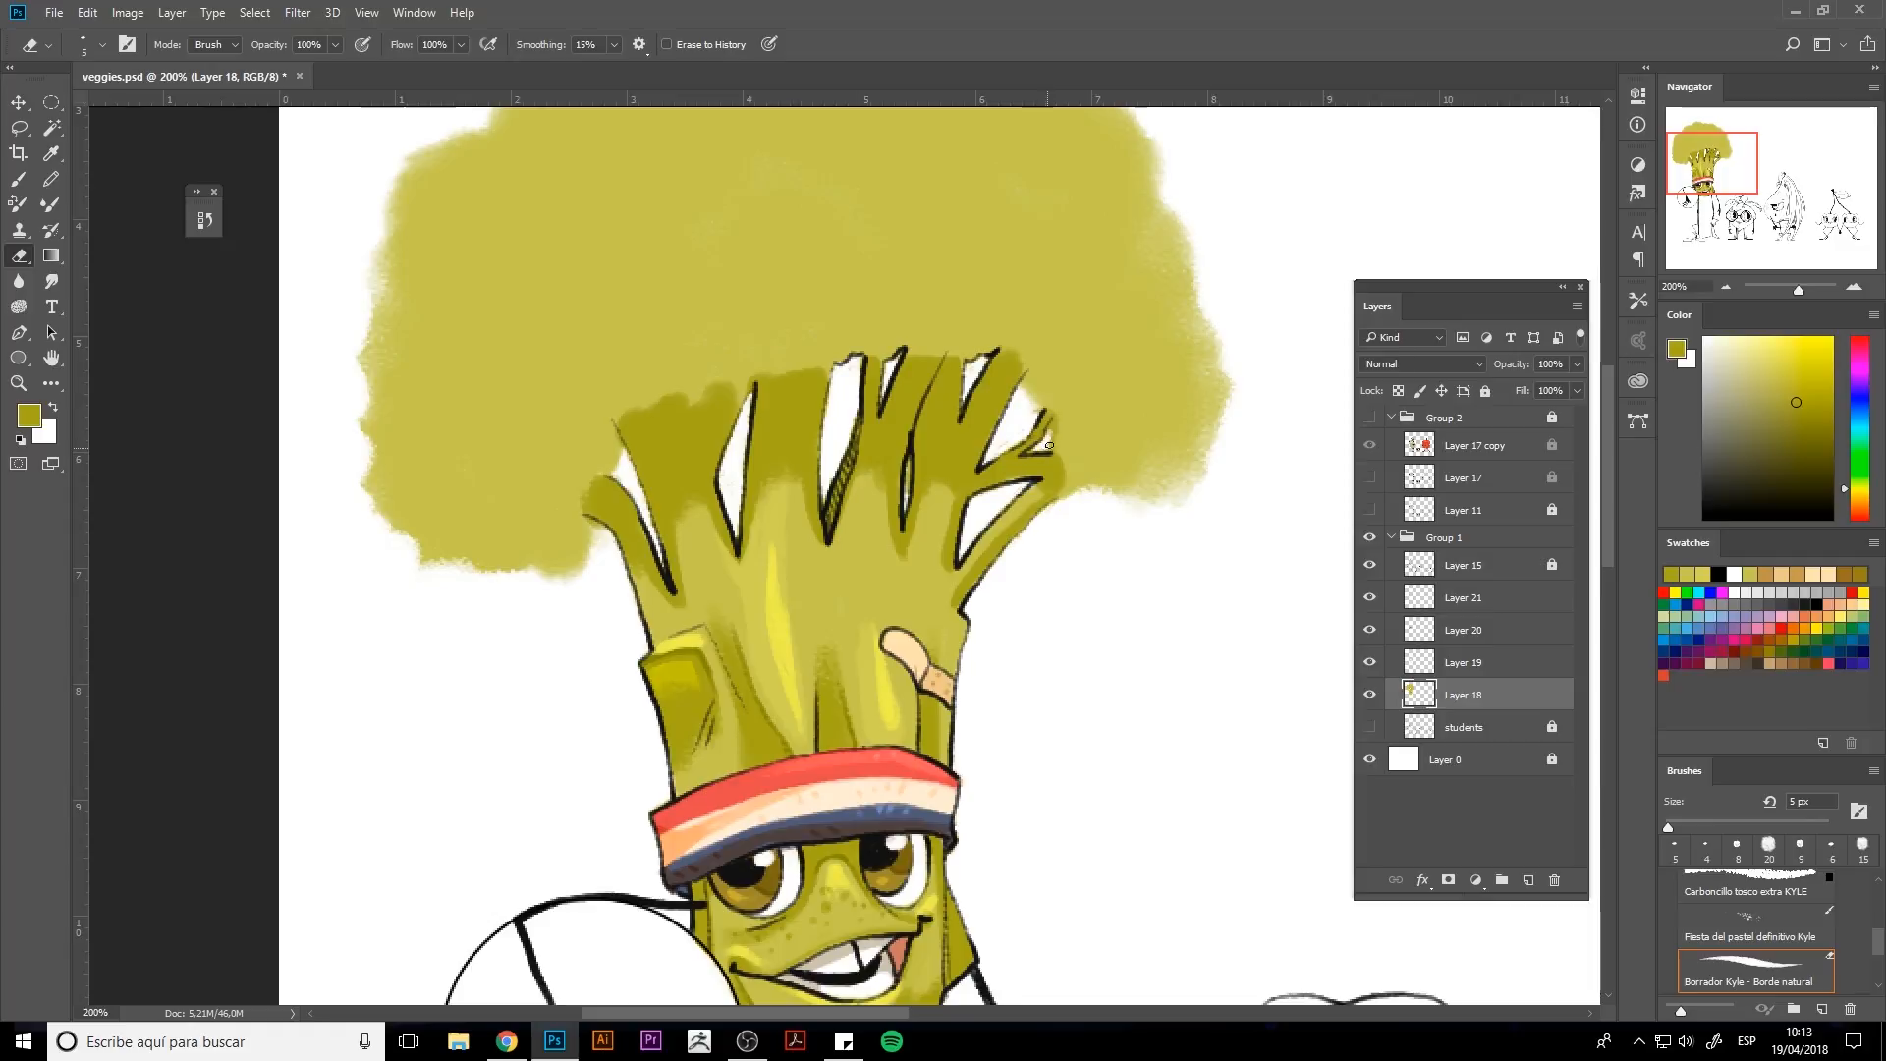
pyautogui.moveTo(909, 476); pyautogui.dragTo(906, 497)
# Try a stroke along the left shoe's sole, then undo it.
pyautogui.press('space')
pyautogui.moveTo(937, 707)
pyautogui.mouseDown()
pyautogui.moveTo(890, 485)
pyautogui.moveTo(890, 776)
pyautogui.mouseUp()
pyautogui.hotkey('ctrl', '0')
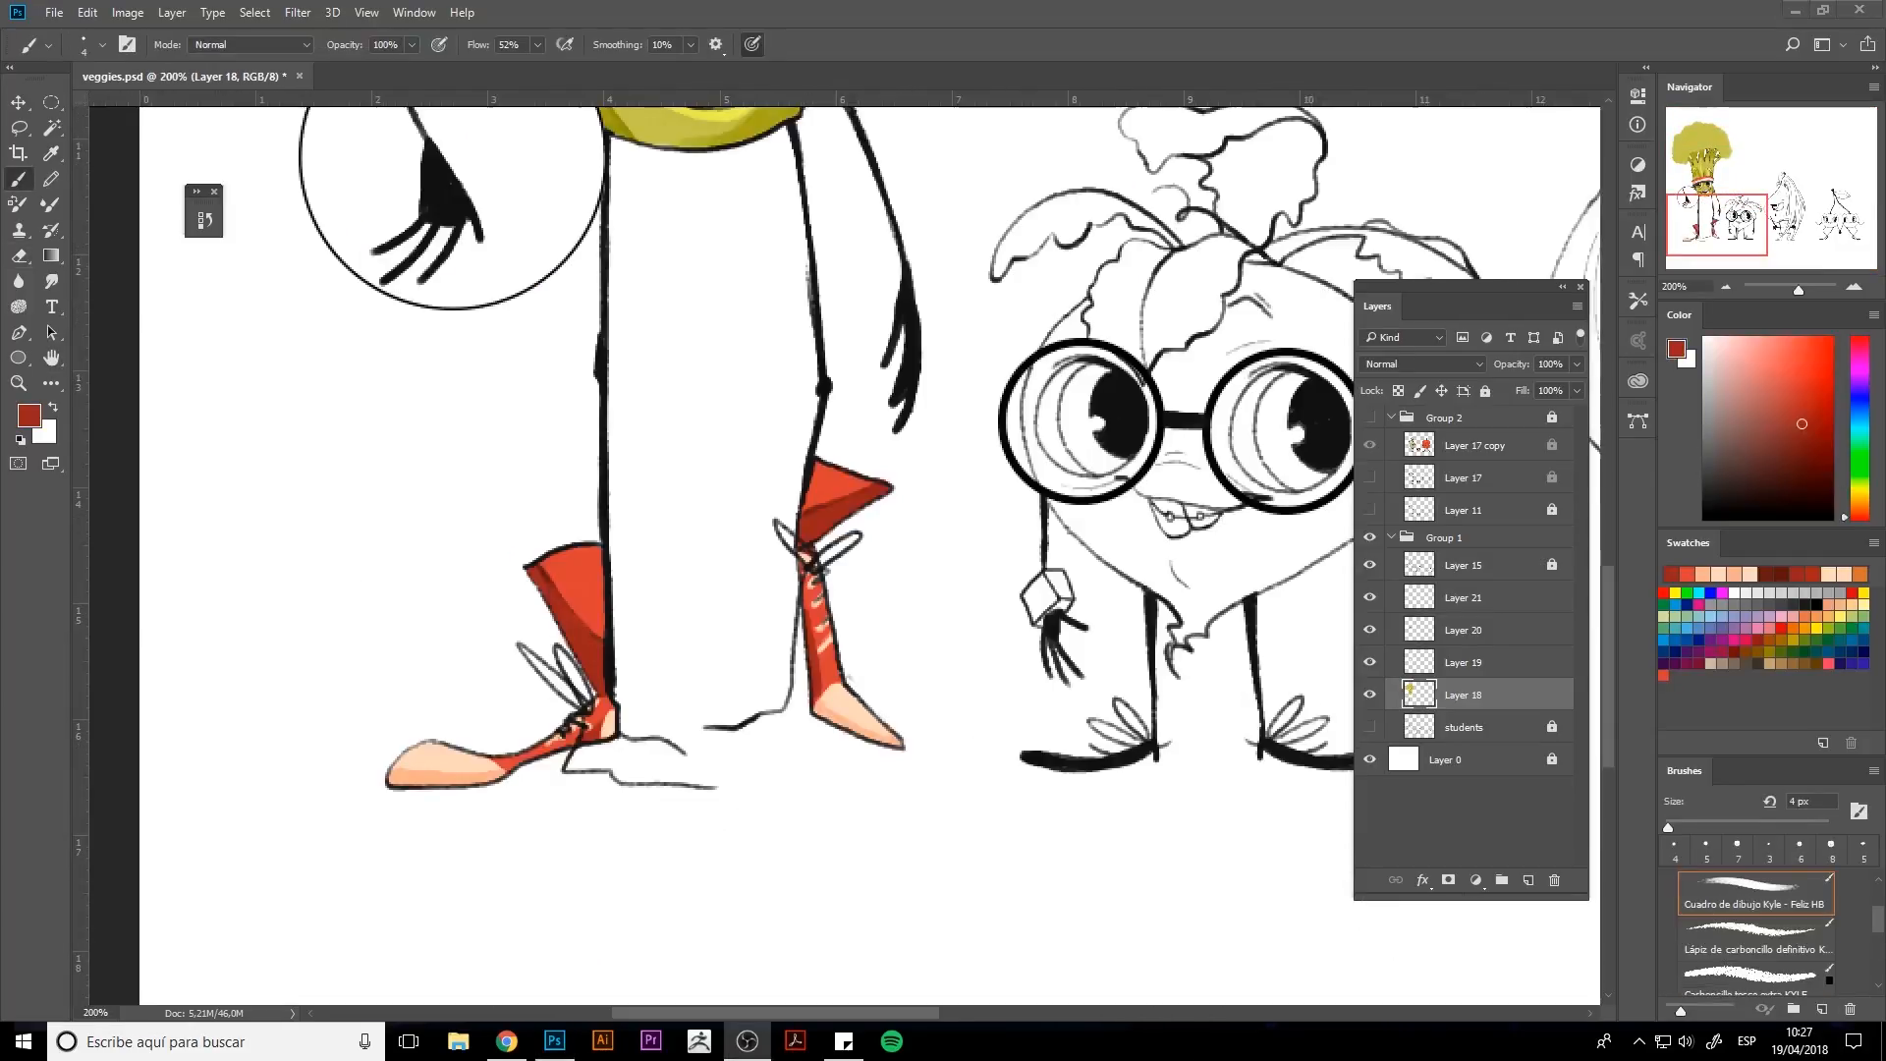
pyautogui.moveTo(393, 769); pyautogui.dragTo(488, 773)
pyautogui.hotkey('ctrl', 'z')
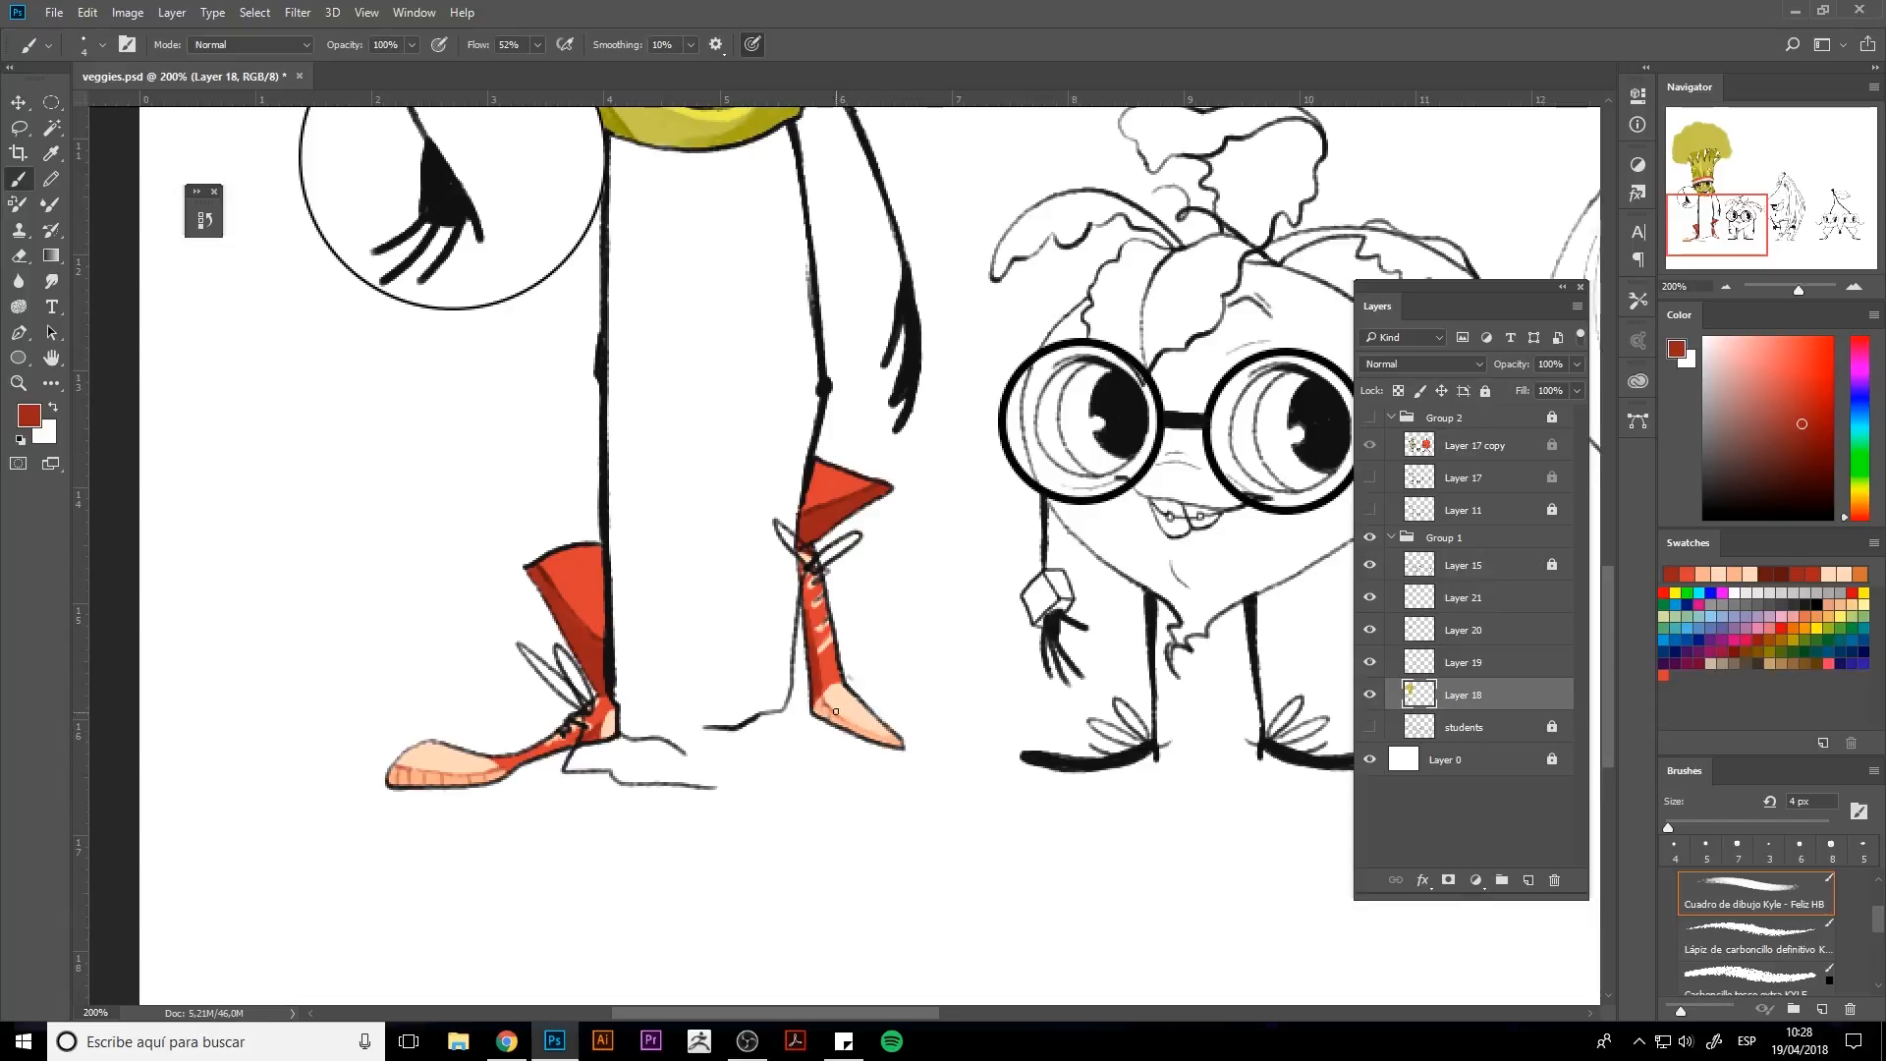
pyautogui.keyDown('alt'); pyautogui.click(589, 599); pyautogui.keyUp('alt')
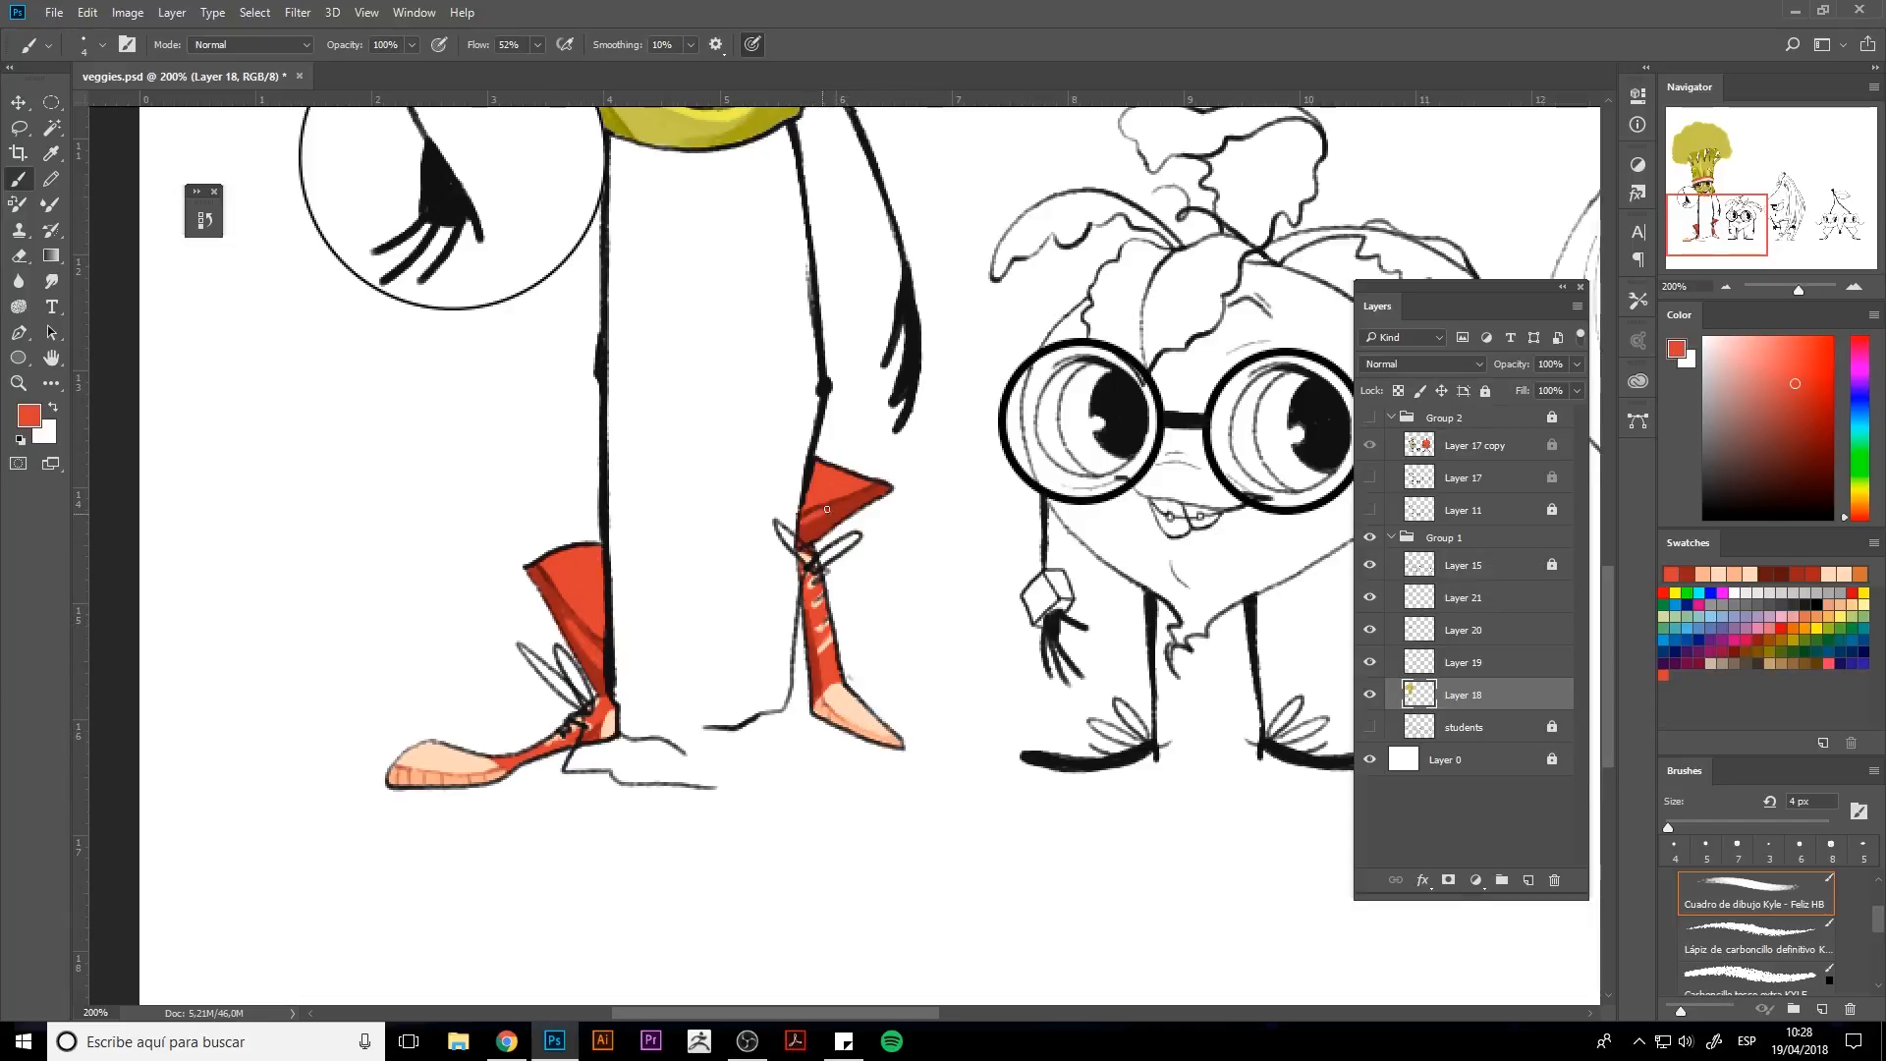
pyautogui.moveTo(956, 508); pyautogui.dragTo(867, 801)
pyautogui.hotkey('ctrl', '-')
pyautogui.moveTo(826, 674); pyautogui.dragTo(864, 842)
pyautogui.keyDown('alt'); pyautogui.click(675, 346); pyautogui.keyUp('alt')
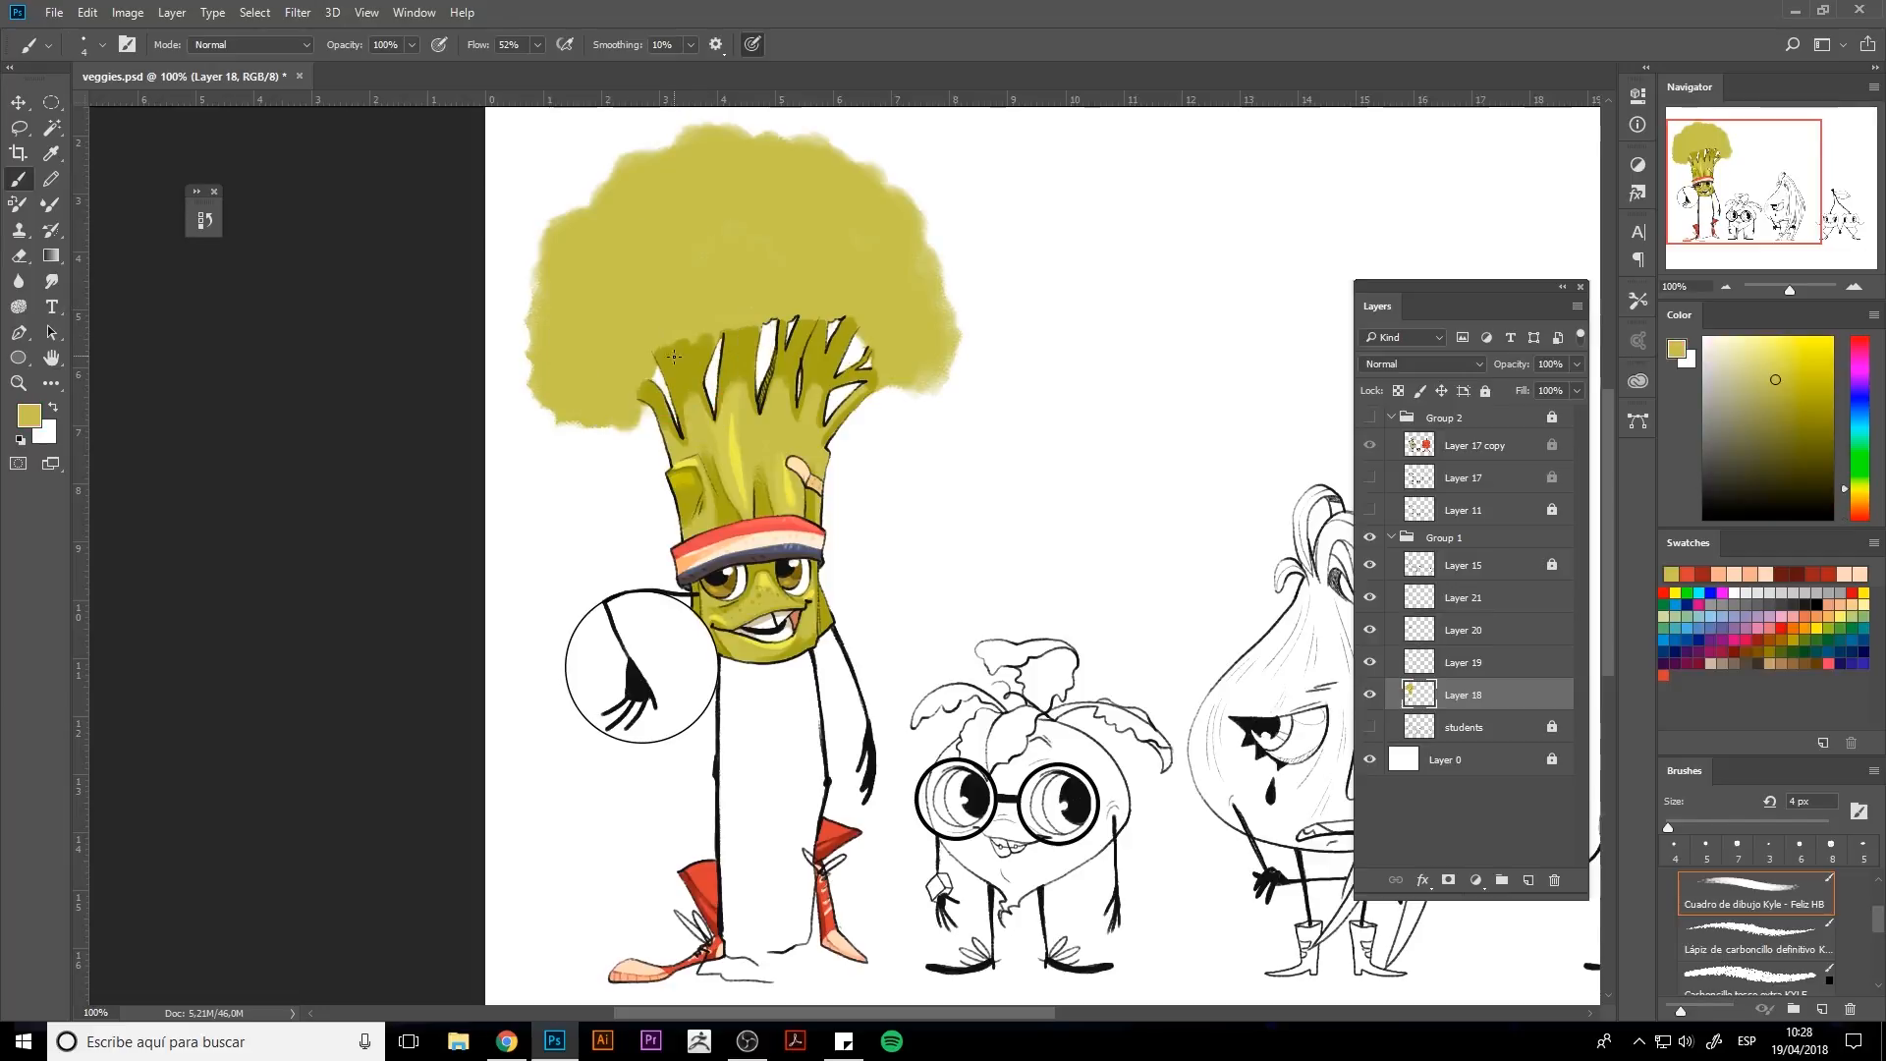
pyautogui.press(']')
pyautogui.click(1468, 591)
pyautogui.click(1471, 569)
pyautogui.click(1485, 392)
pyautogui.press('e')
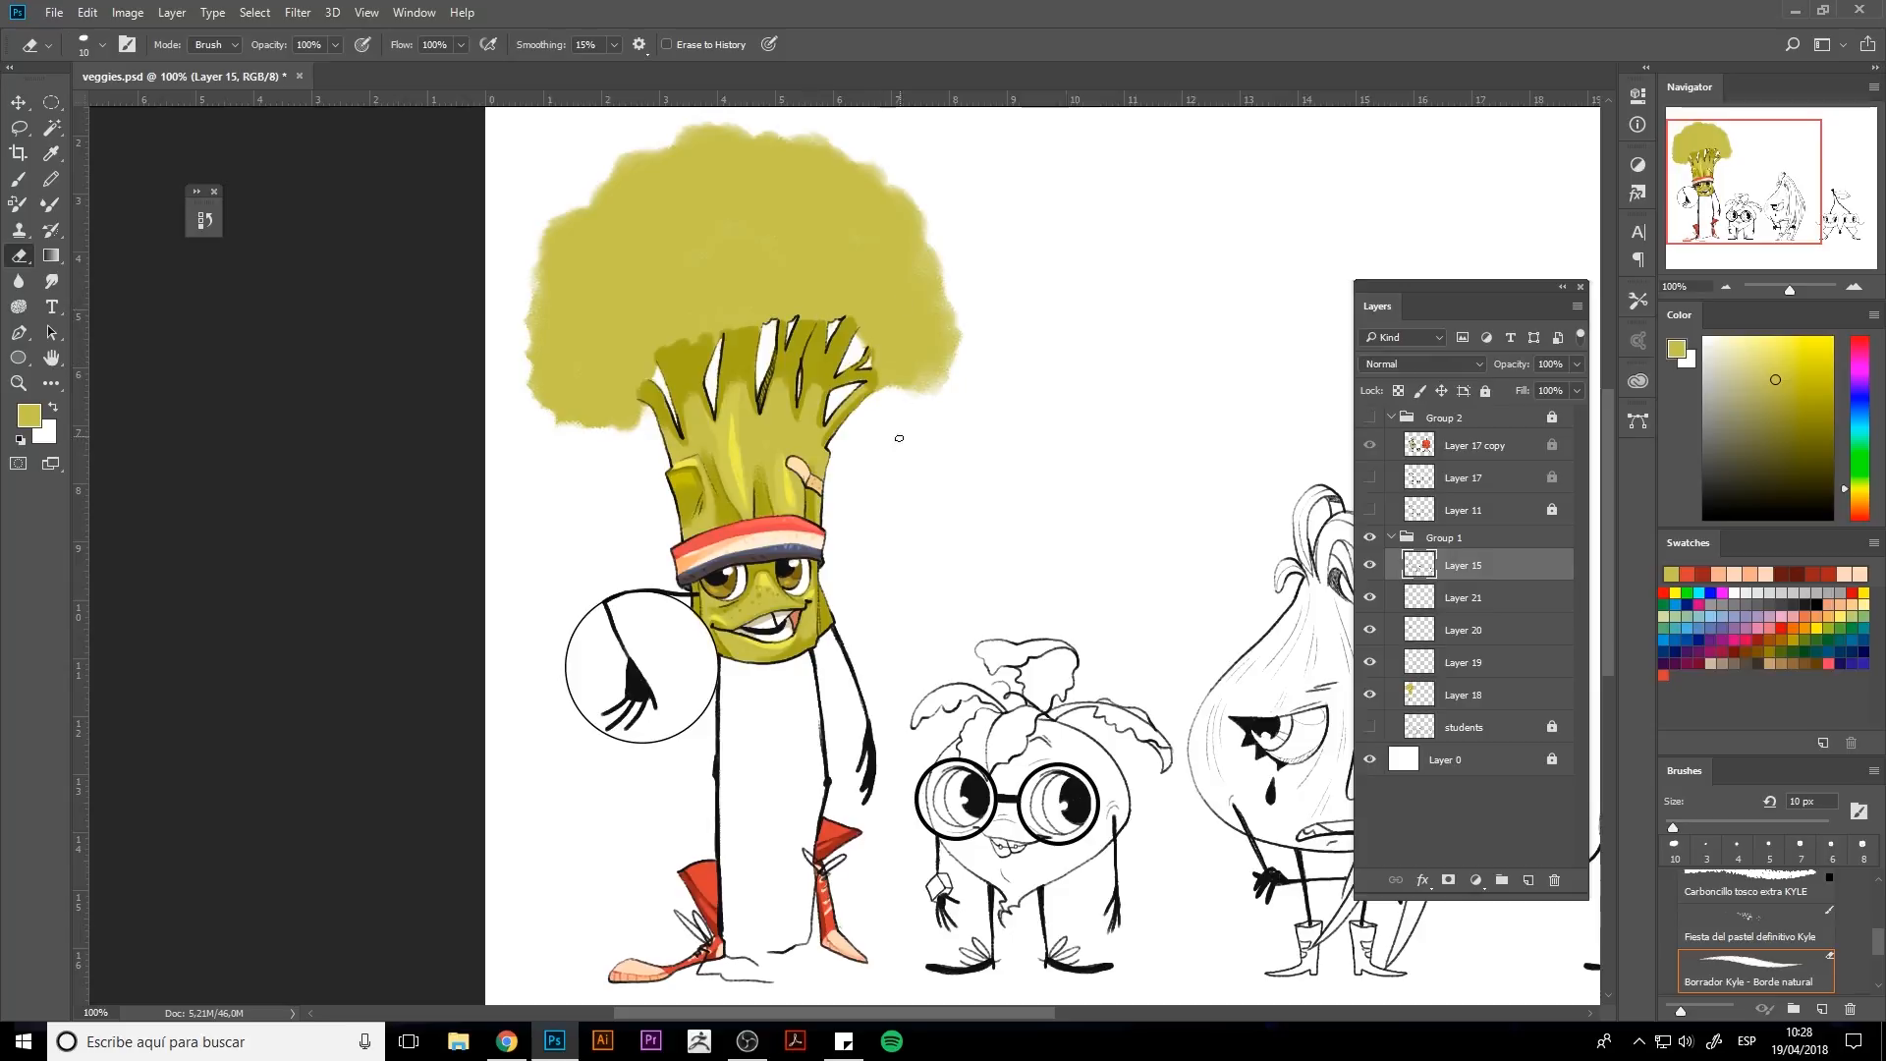
pyautogui.click(1485, 390)
pyautogui.click(1464, 695)
pyautogui.press('b')
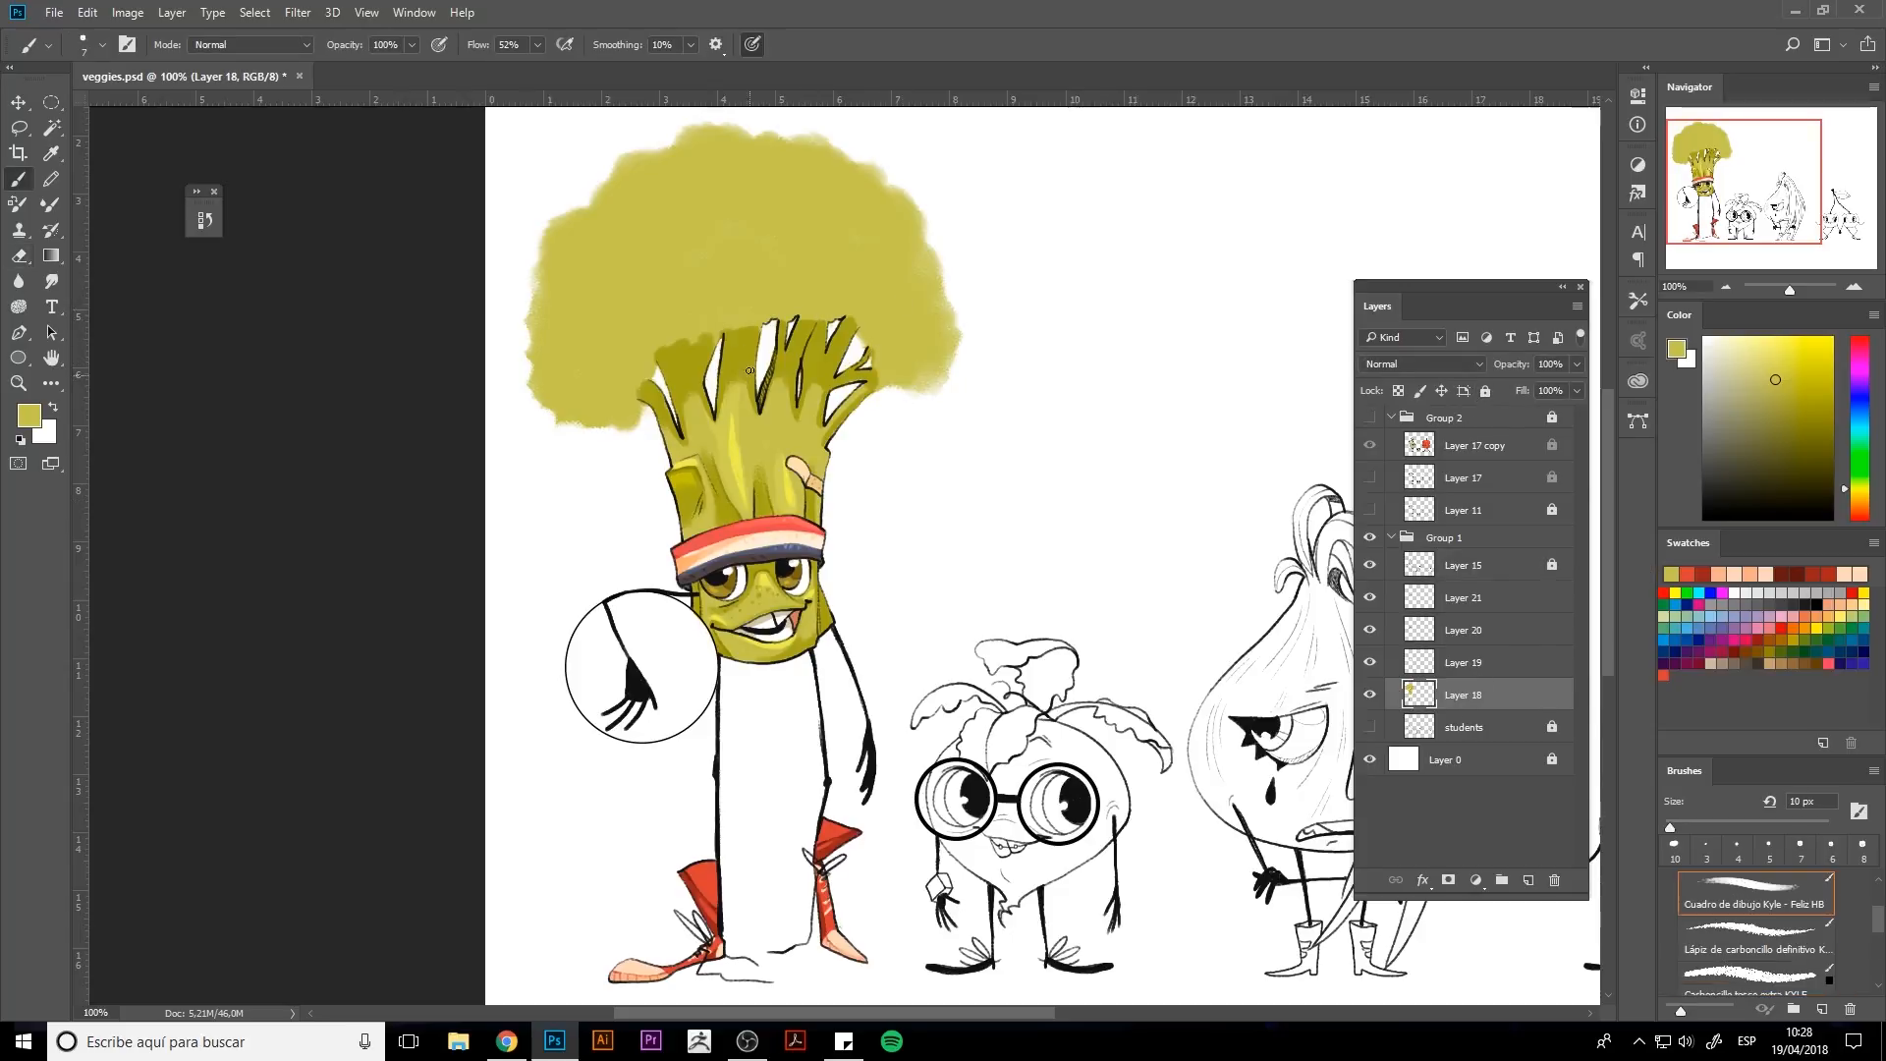
# Dab darker olive spots along the lower left edge of the broccoli florets with a 20 px brush.
pyautogui.keyDown('alt'); pyautogui.click(693, 311); pyautogui.keyUp('alt')
pyautogui.press(']')
pyautogui.press(']')
pyautogui.press(']')
pyautogui.press(']')
pyautogui.click(630, 373)
pyautogui.click(614, 382)
pyautogui.click(635, 385)
pyautogui.click(620, 361)
pyautogui.click(589, 384)
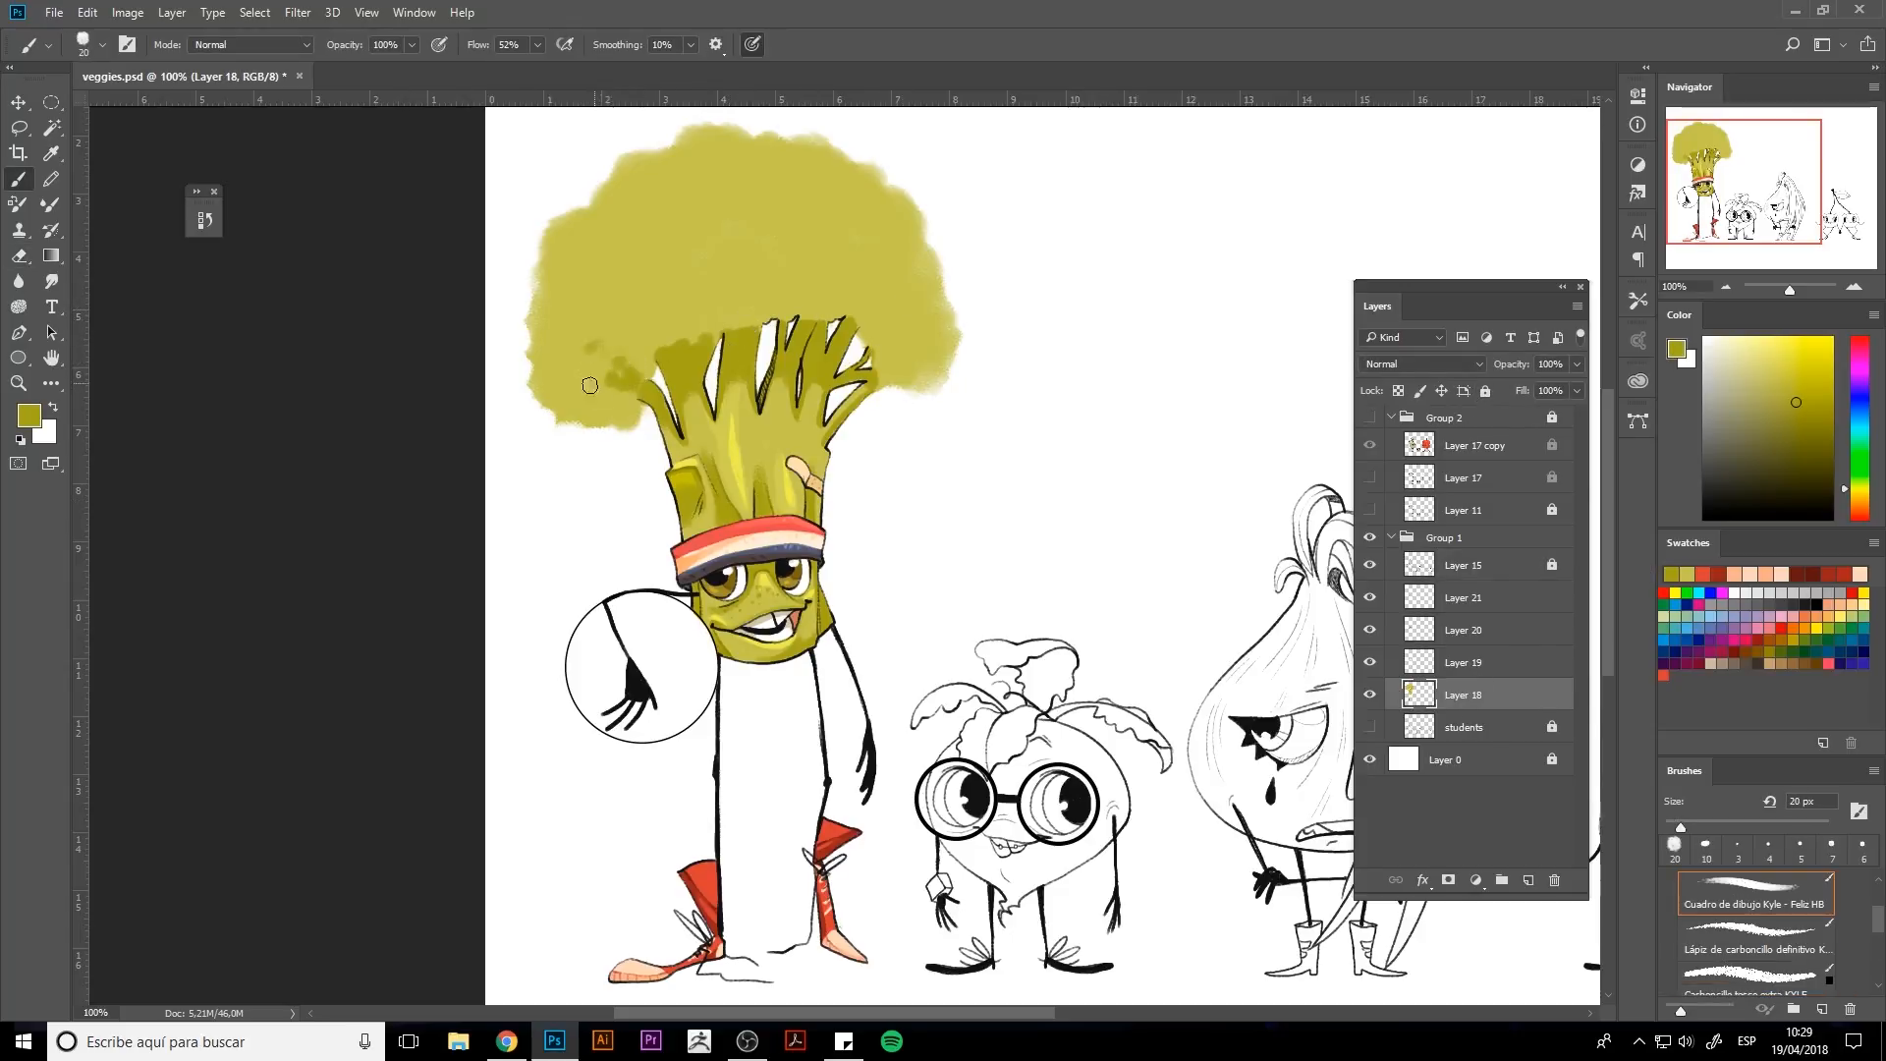
pyautogui.click(590, 346)
pyautogui.click(562, 346)
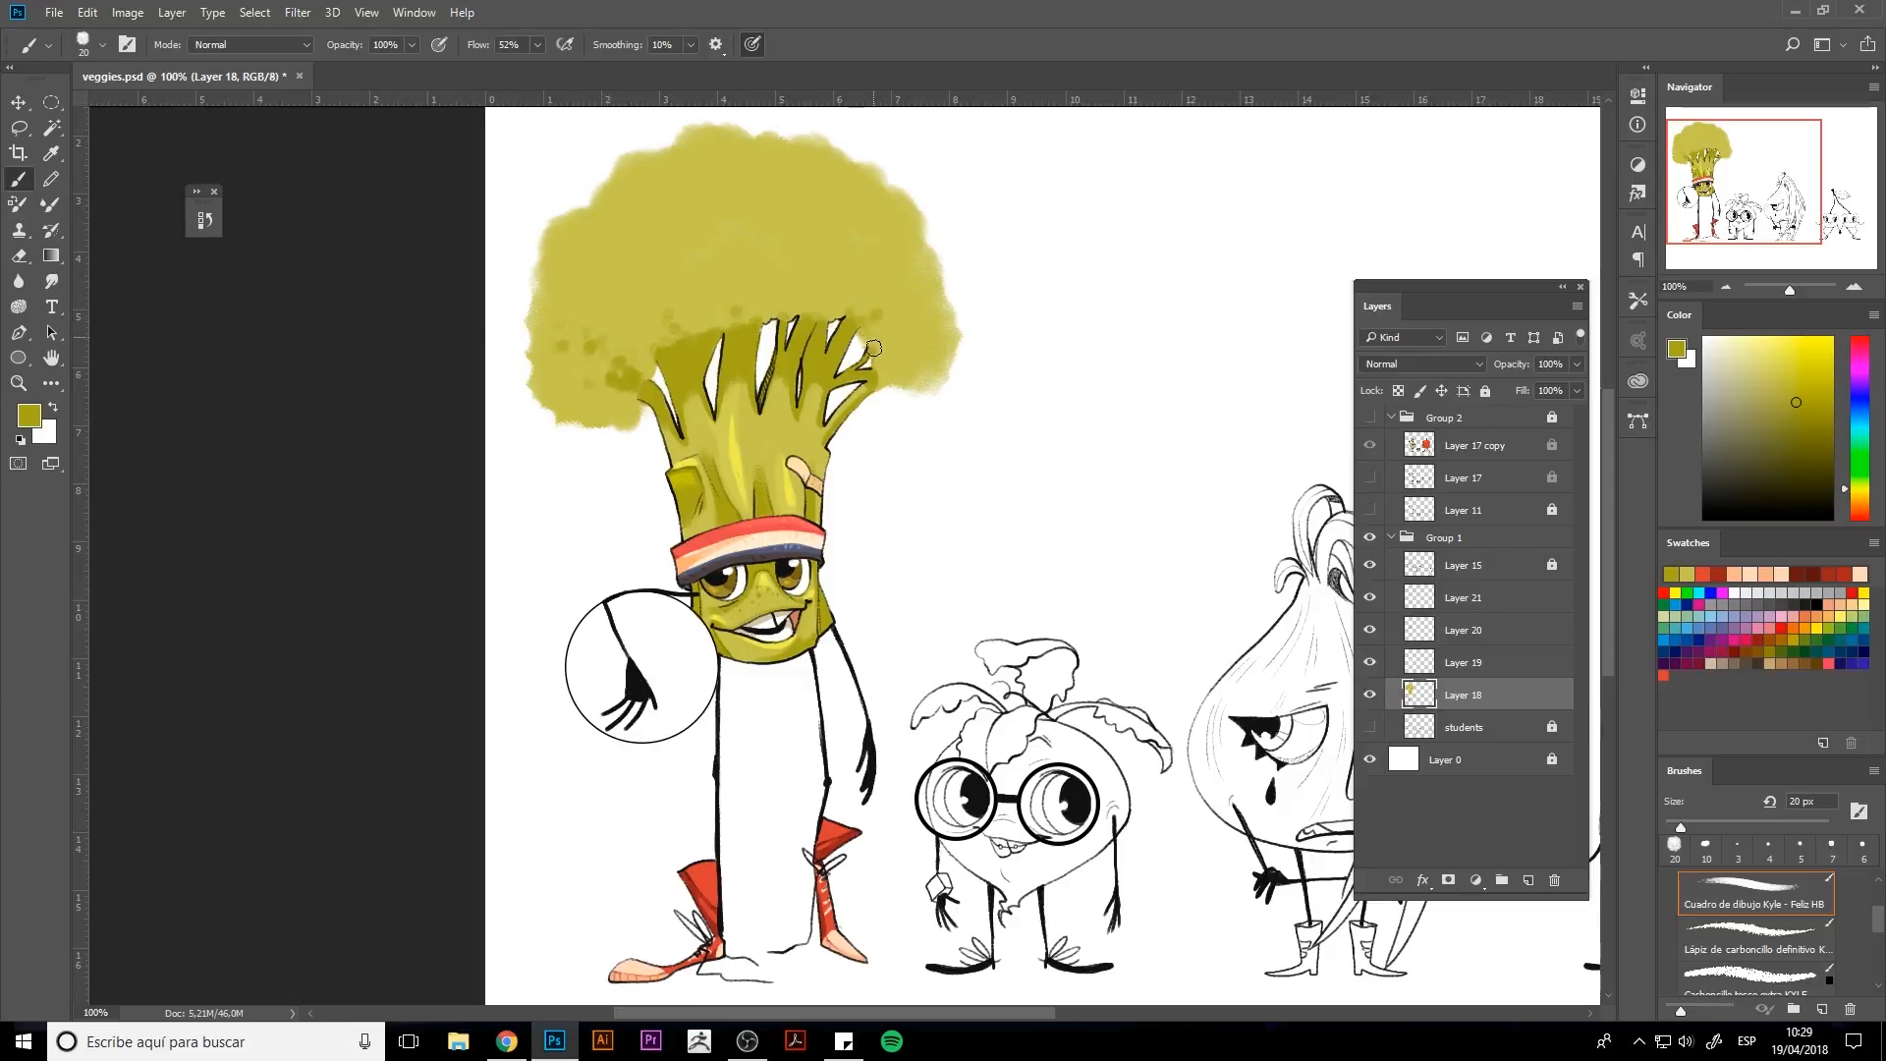
# Add more darker olive spots along the florets' lower edge above the stalks, varying the brush size.
pyautogui.press('[')
pyautogui.press('[')
pyautogui.keyDown('alt'); pyautogui.click(893, 391); pyautogui.keyUp('alt')
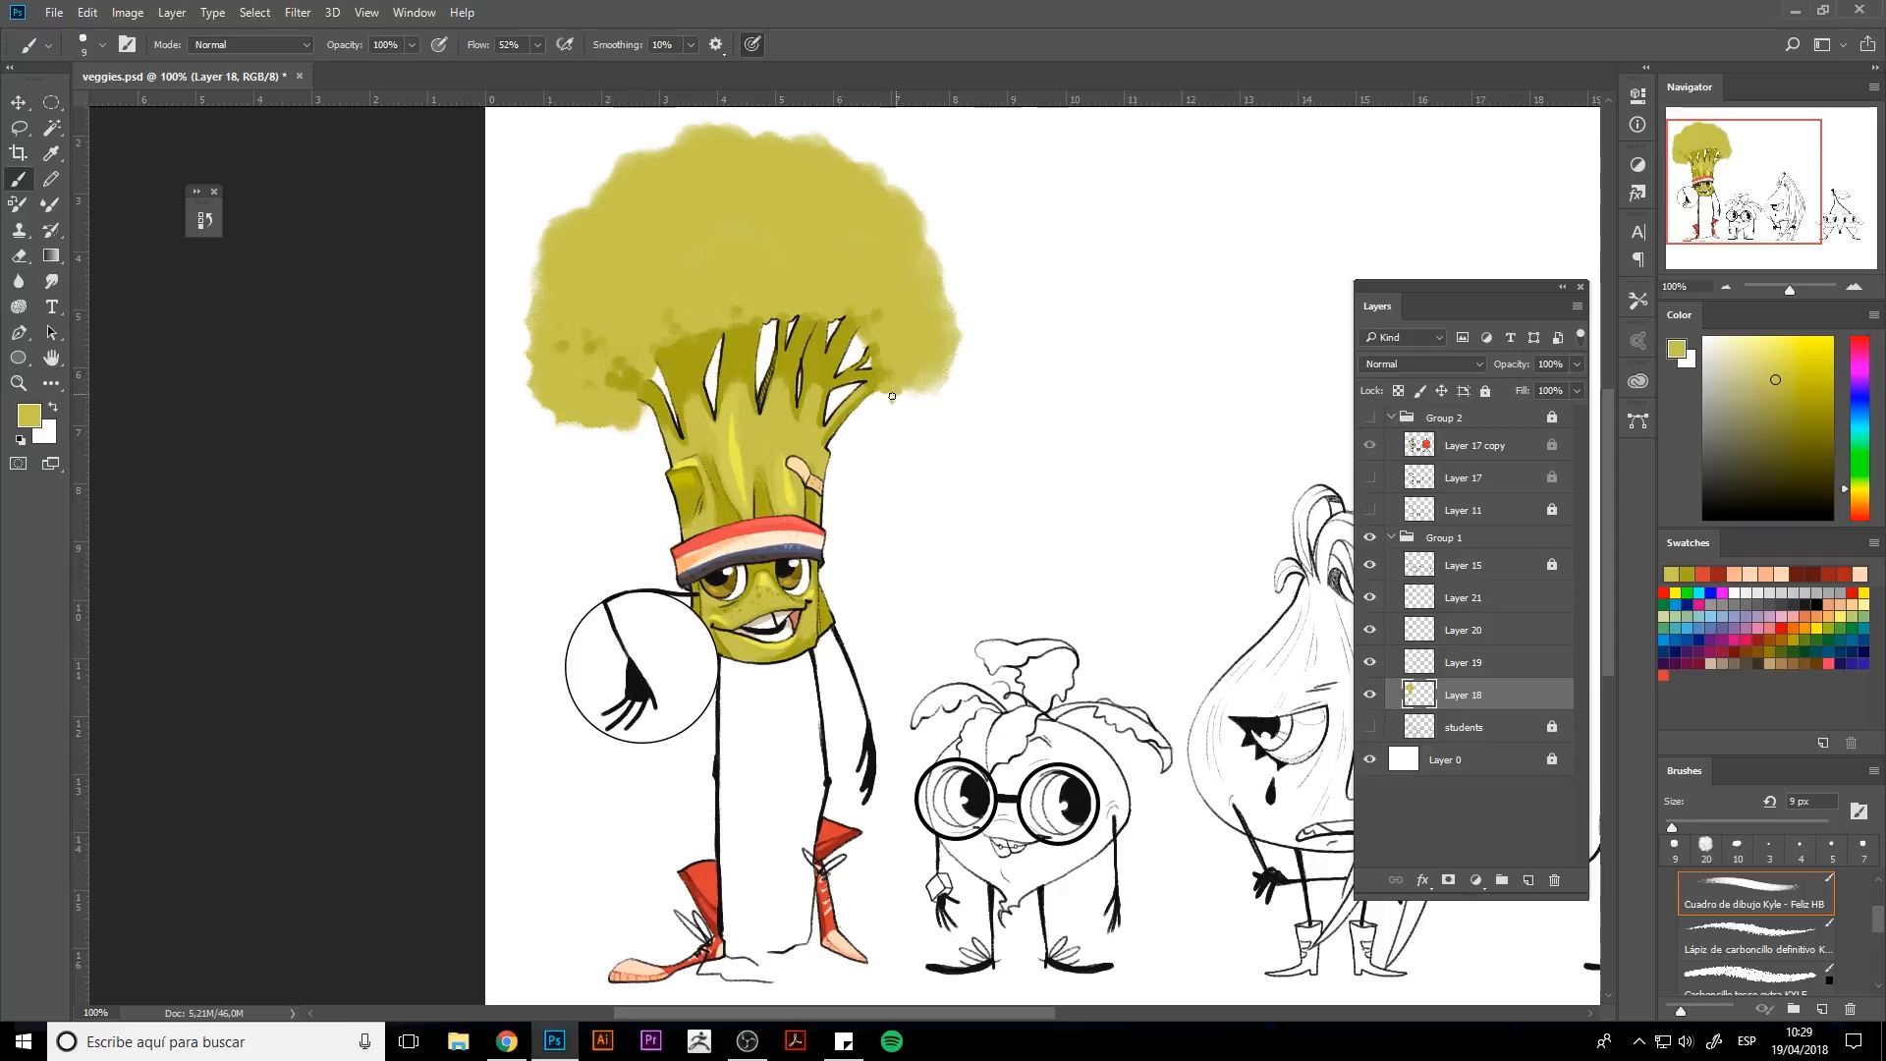
pyautogui.press(']')
pyautogui.press(']')
pyautogui.press(']')
pyautogui.press(']')
pyautogui.moveTo(896, 393); pyautogui.dragTo(911, 380)
pyautogui.keyDown('alt'); pyautogui.click(746, 339); pyautogui.keyUp('alt')
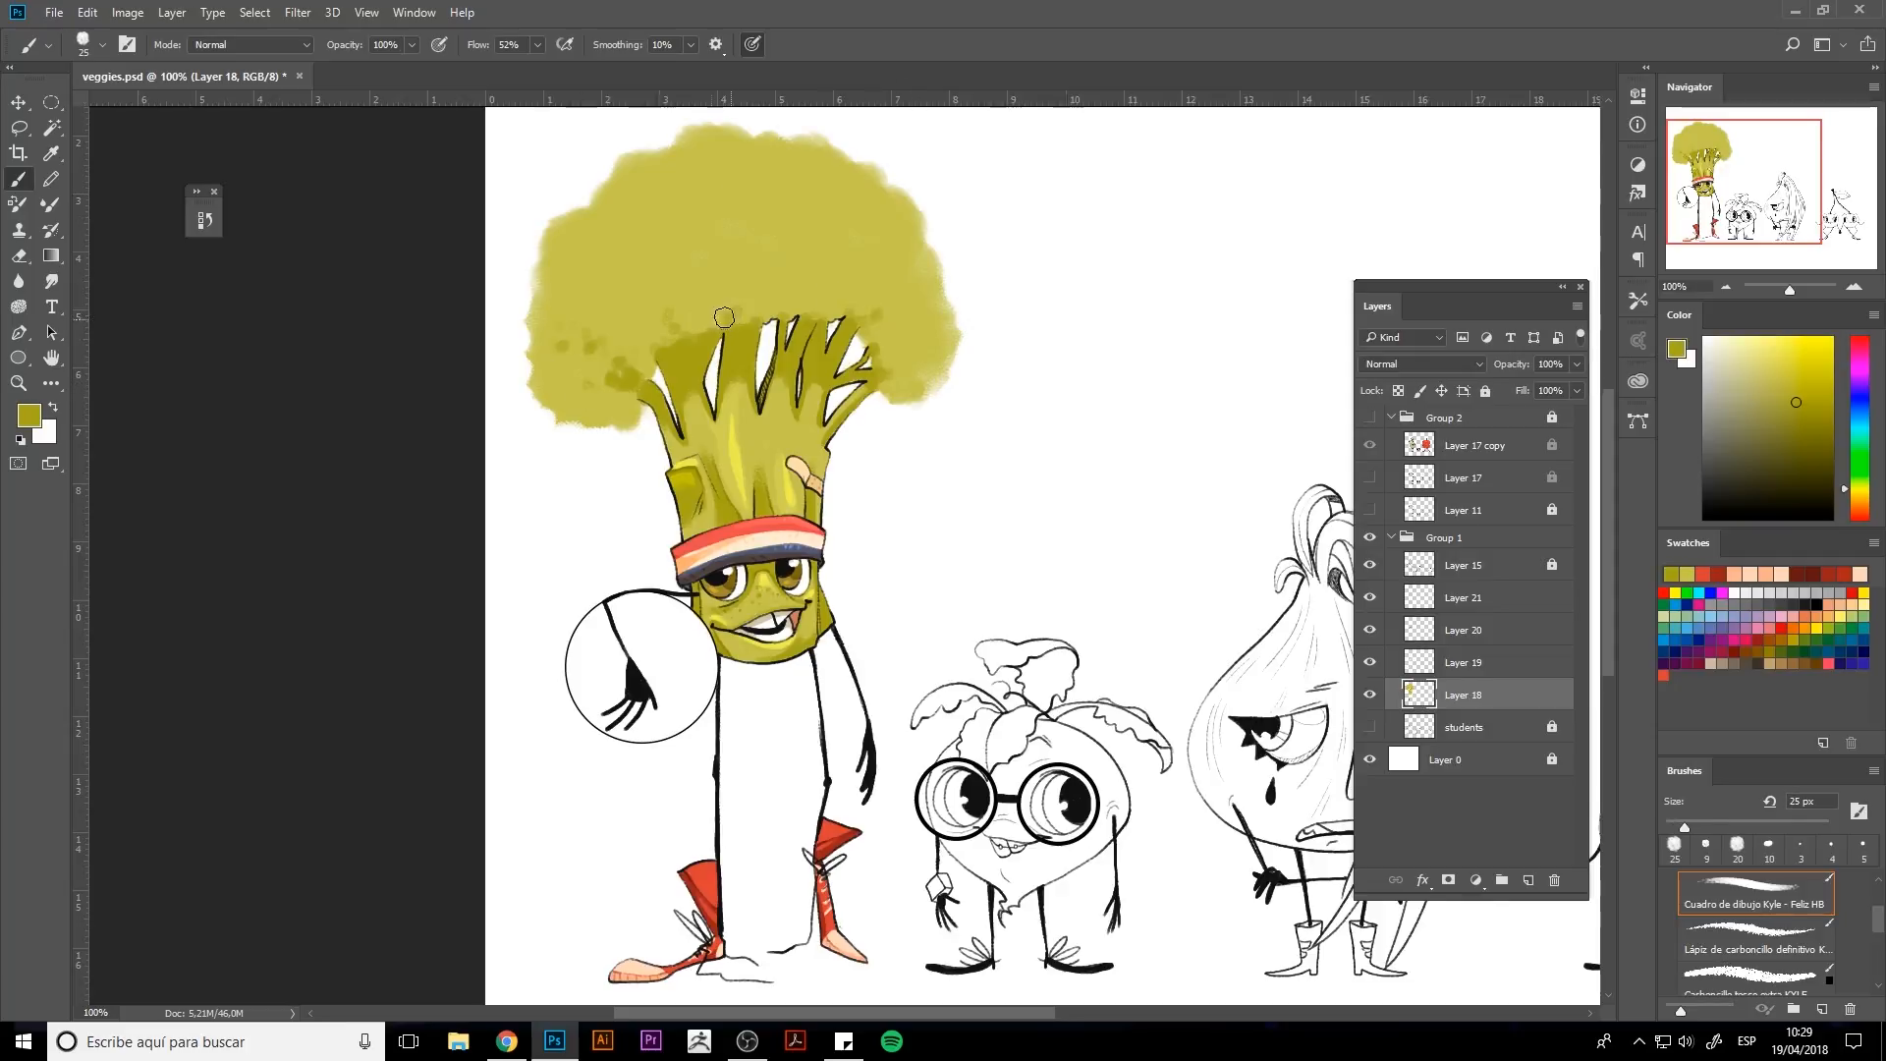
pyautogui.click(726, 319)
pyautogui.click(697, 302)
pyautogui.keyDown('alt'); pyautogui.click(769, 569); pyautogui.keyUp('alt')
pyautogui.press('[')
pyautogui.press('[')
pyautogui.press('[')
pyautogui.press('[')
pyautogui.moveTo(681, 344)
pyautogui.mouseDown()
pyautogui.moveTo(692, 377)
pyautogui.moveTo(741, 362)
pyautogui.moveTo(695, 403)
pyautogui.mouseUp()
pyautogui.keyDown('alt'); pyautogui.click(688, 379); pyautogui.keyUp('alt')
pyautogui.keyDown('alt'); pyautogui.click(696, 410); pyautogui.keyUp('alt')
pyautogui.keyDown('alt'); pyautogui.click(687, 358); pyautogui.keyUp('alt')
pyautogui.keyDown('alt'); pyautogui.click(742, 360); pyautogui.keyUp('alt')
pyautogui.press(']')
pyautogui.press(']')
pyautogui.press(']')
pyautogui.press(']')
pyautogui.click(695, 375)
pyautogui.keyDown('alt'); pyautogui.click(689, 355); pyautogui.keyUp('alt')
pyautogui.keyDown('alt'); pyautogui.click(690, 395); pyautogui.keyUp('alt')
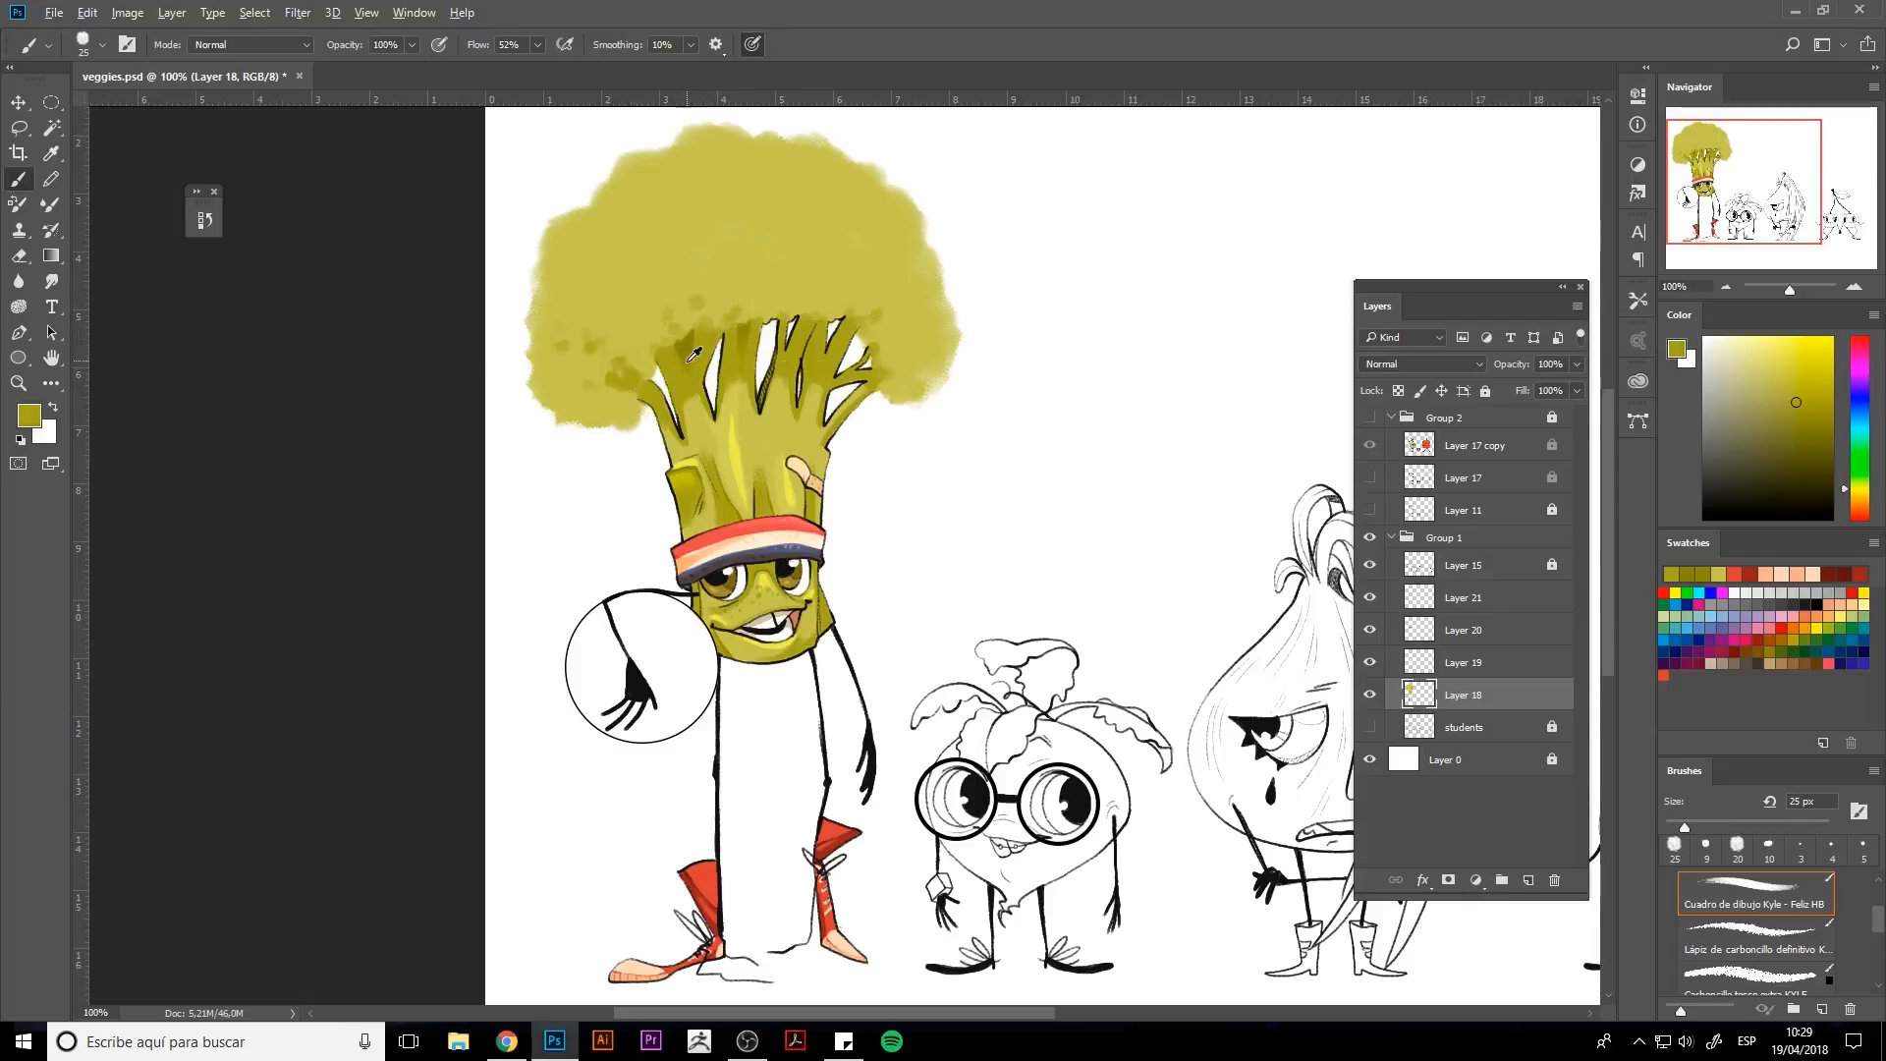
pyautogui.keyDown('alt'); pyautogui.click(694, 354); pyautogui.keyUp('alt')
pyautogui.press('[')
pyautogui.press('[')
pyautogui.press('[')
pyautogui.press('[')
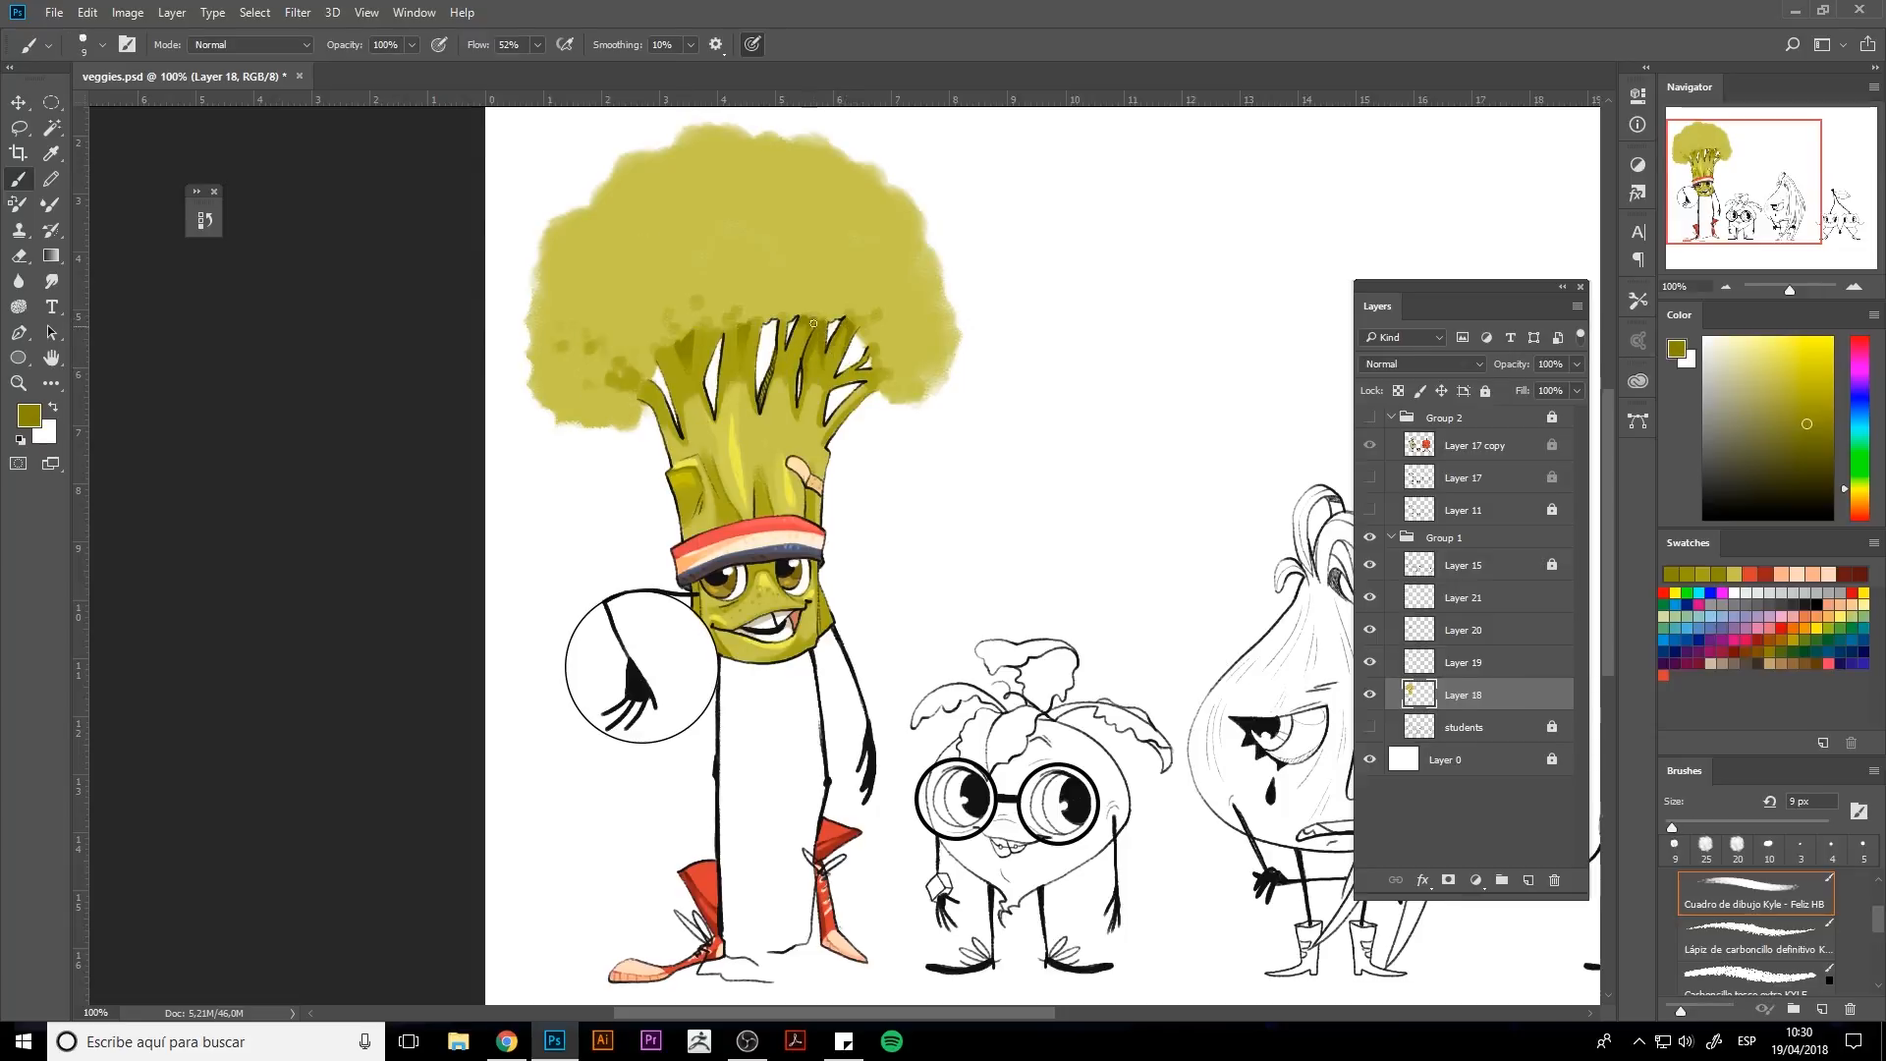
# Extend the darker olive spots higher across the middle and right side of the floret crown.
pyautogui.keyDown('alt'); pyautogui.click(641, 369); pyautogui.keyUp('alt')
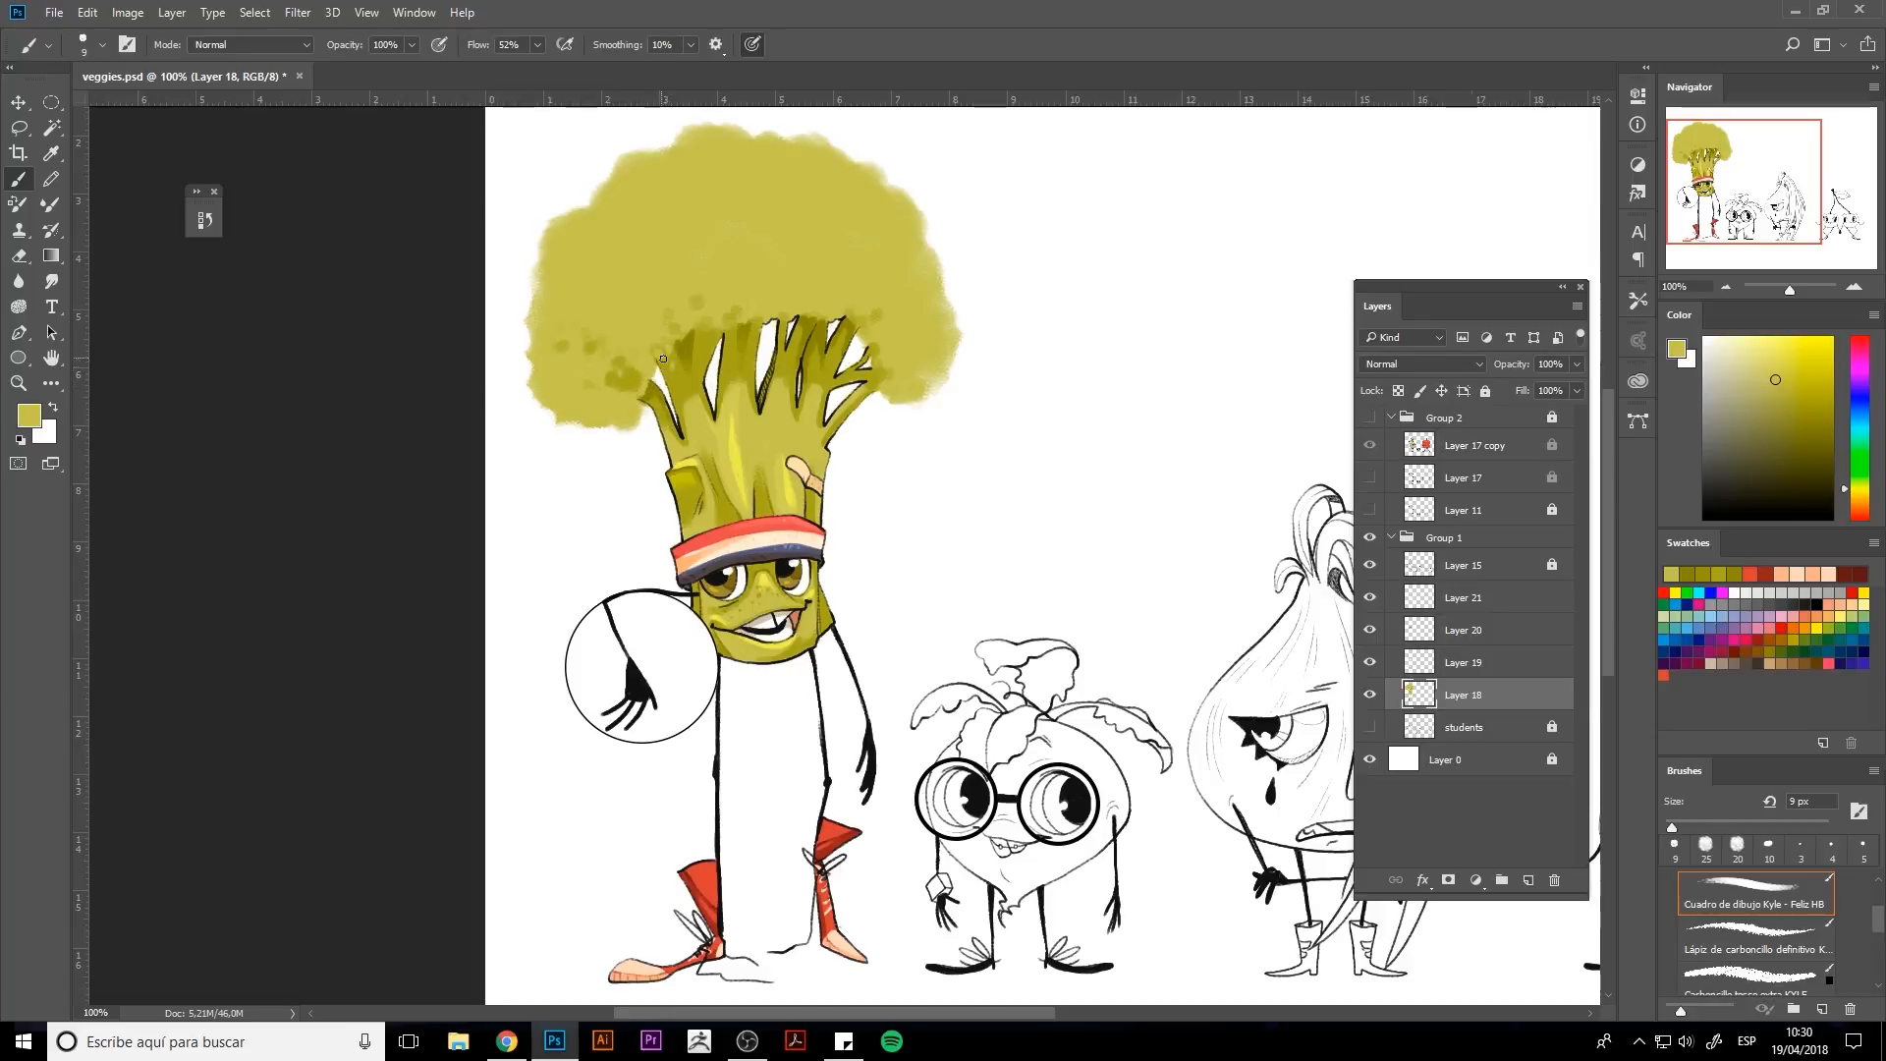
pyautogui.keyDown('alt'); pyautogui.click(665, 362); pyautogui.keyUp('alt')
pyautogui.keyDown('alt'); pyautogui.click(714, 303); pyautogui.keyUp('alt')
pyautogui.press(']')
pyautogui.press(']')
pyautogui.click(846, 326)
pyautogui.keyDown('alt'); pyautogui.click(688, 337); pyautogui.keyUp('alt')
pyautogui.click(713, 313)
pyautogui.click(755, 286)
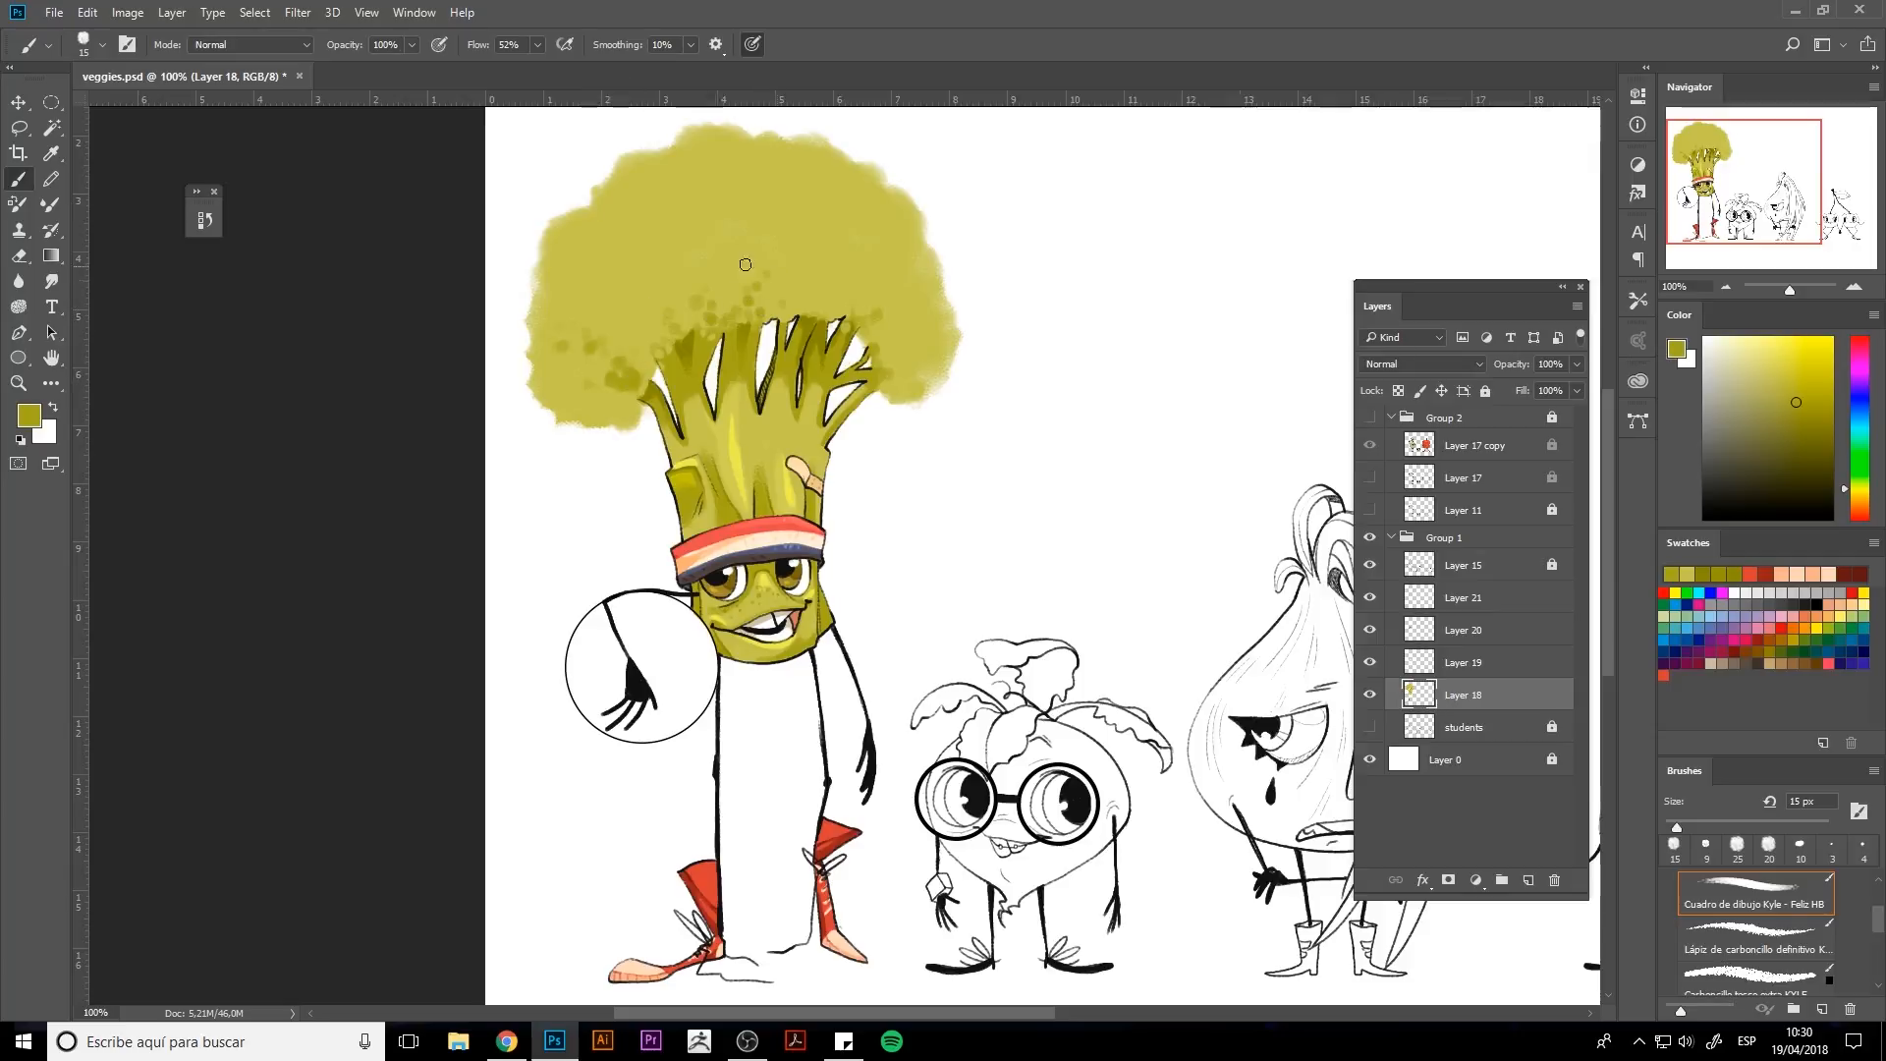
pyautogui.click(798, 279)
pyautogui.moveTo(842, 303); pyautogui.dragTo(814, 307)
pyautogui.click(913, 321)
pyautogui.click(890, 350)
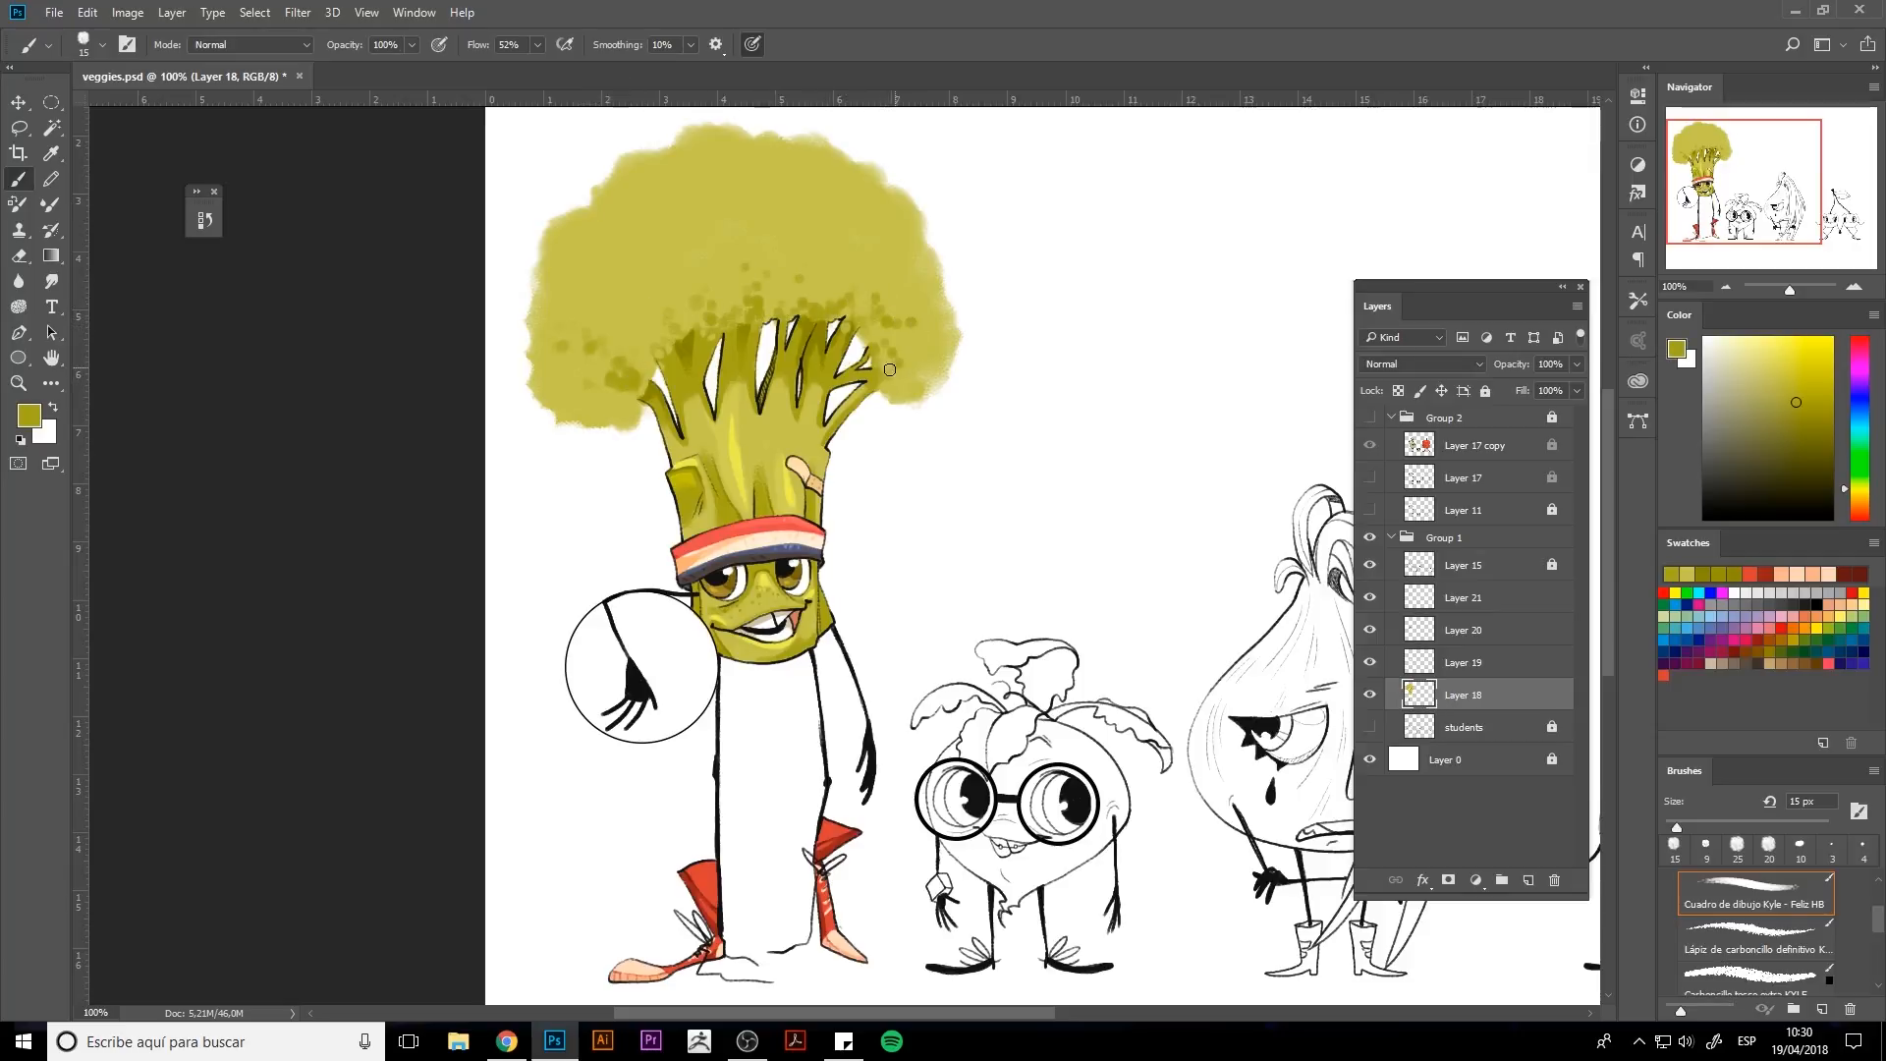
# Pick a dark green colour and paint it over the entire broccoli floret crown.
pyautogui.click(1854, 483)
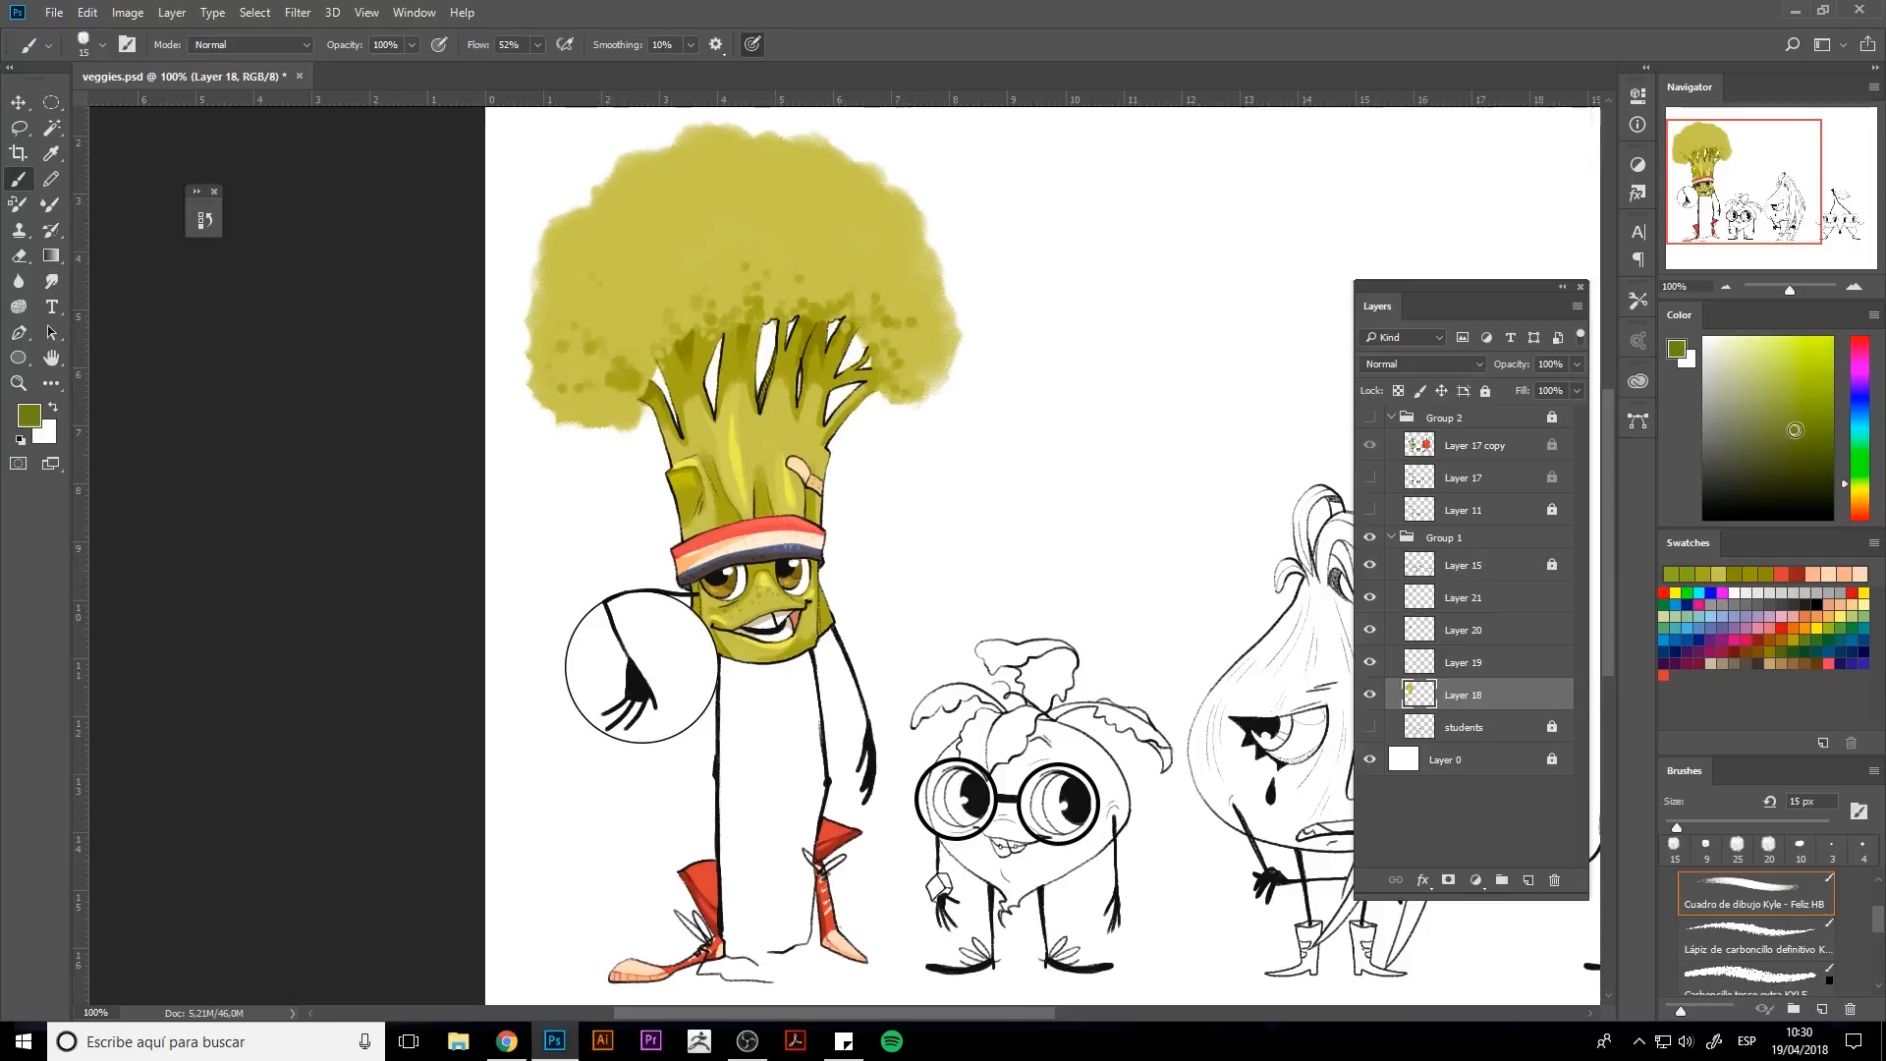
pyautogui.click(1788, 425)
pyautogui.press(']')
pyautogui.press(']')
pyautogui.press(']')
pyautogui.press(']')
pyautogui.press(']')
pyautogui.moveTo(661, 198)
pyautogui.mouseDown()
pyautogui.moveTo(606, 229)
pyautogui.moveTo(712, 231)
pyautogui.moveTo(693, 186)
pyautogui.moveTo(614, 192)
pyautogui.moveTo(702, 263)
pyautogui.moveTo(665, 185)
pyautogui.moveTo(830, 236)
pyautogui.moveTo(896, 375)
pyautogui.moveTo(860, 202)
pyautogui.moveTo(724, 282)
pyautogui.moveTo(651, 298)
pyautogui.moveTo(594, 378)
pyautogui.moveTo(560, 255)
pyautogui.moveTo(604, 187)
pyautogui.moveTo(694, 146)
pyautogui.moveTo(865, 182)
pyautogui.moveTo(577, 363)
pyautogui.moveTo(625, 407)
pyautogui.moveTo(893, 349)
pyautogui.moveTo(935, 357)
pyautogui.moveTo(864, 180)
pyautogui.mouseUp()
pyautogui.press('[')
pyautogui.press('[')
pyautogui.press('[')
pyautogui.press('[')
pyautogui.moveTo(646, 375); pyautogui.dragTo(771, 319)
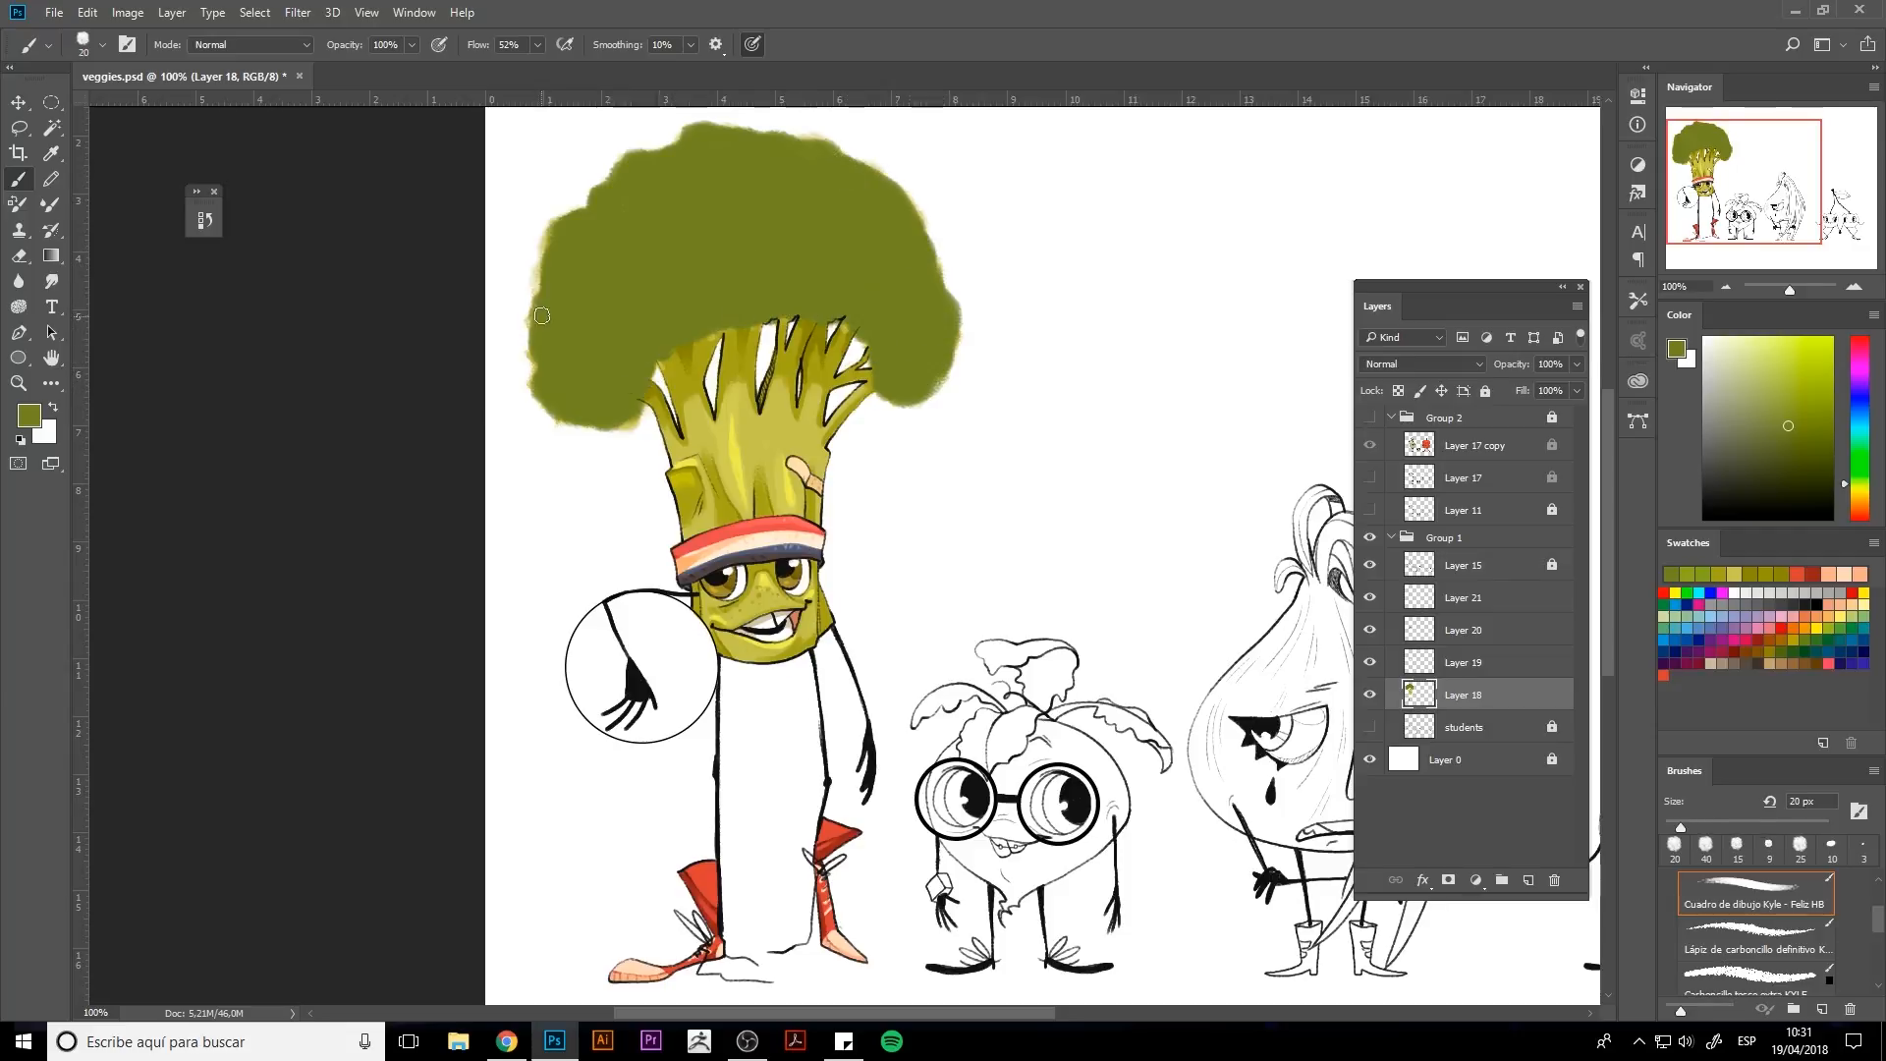
# Erase the green overflow along the bottom edge of the florets where they meet the stalks.
pyautogui.keyDown('alt'); pyautogui.click(737, 448); pyautogui.keyUp('alt')
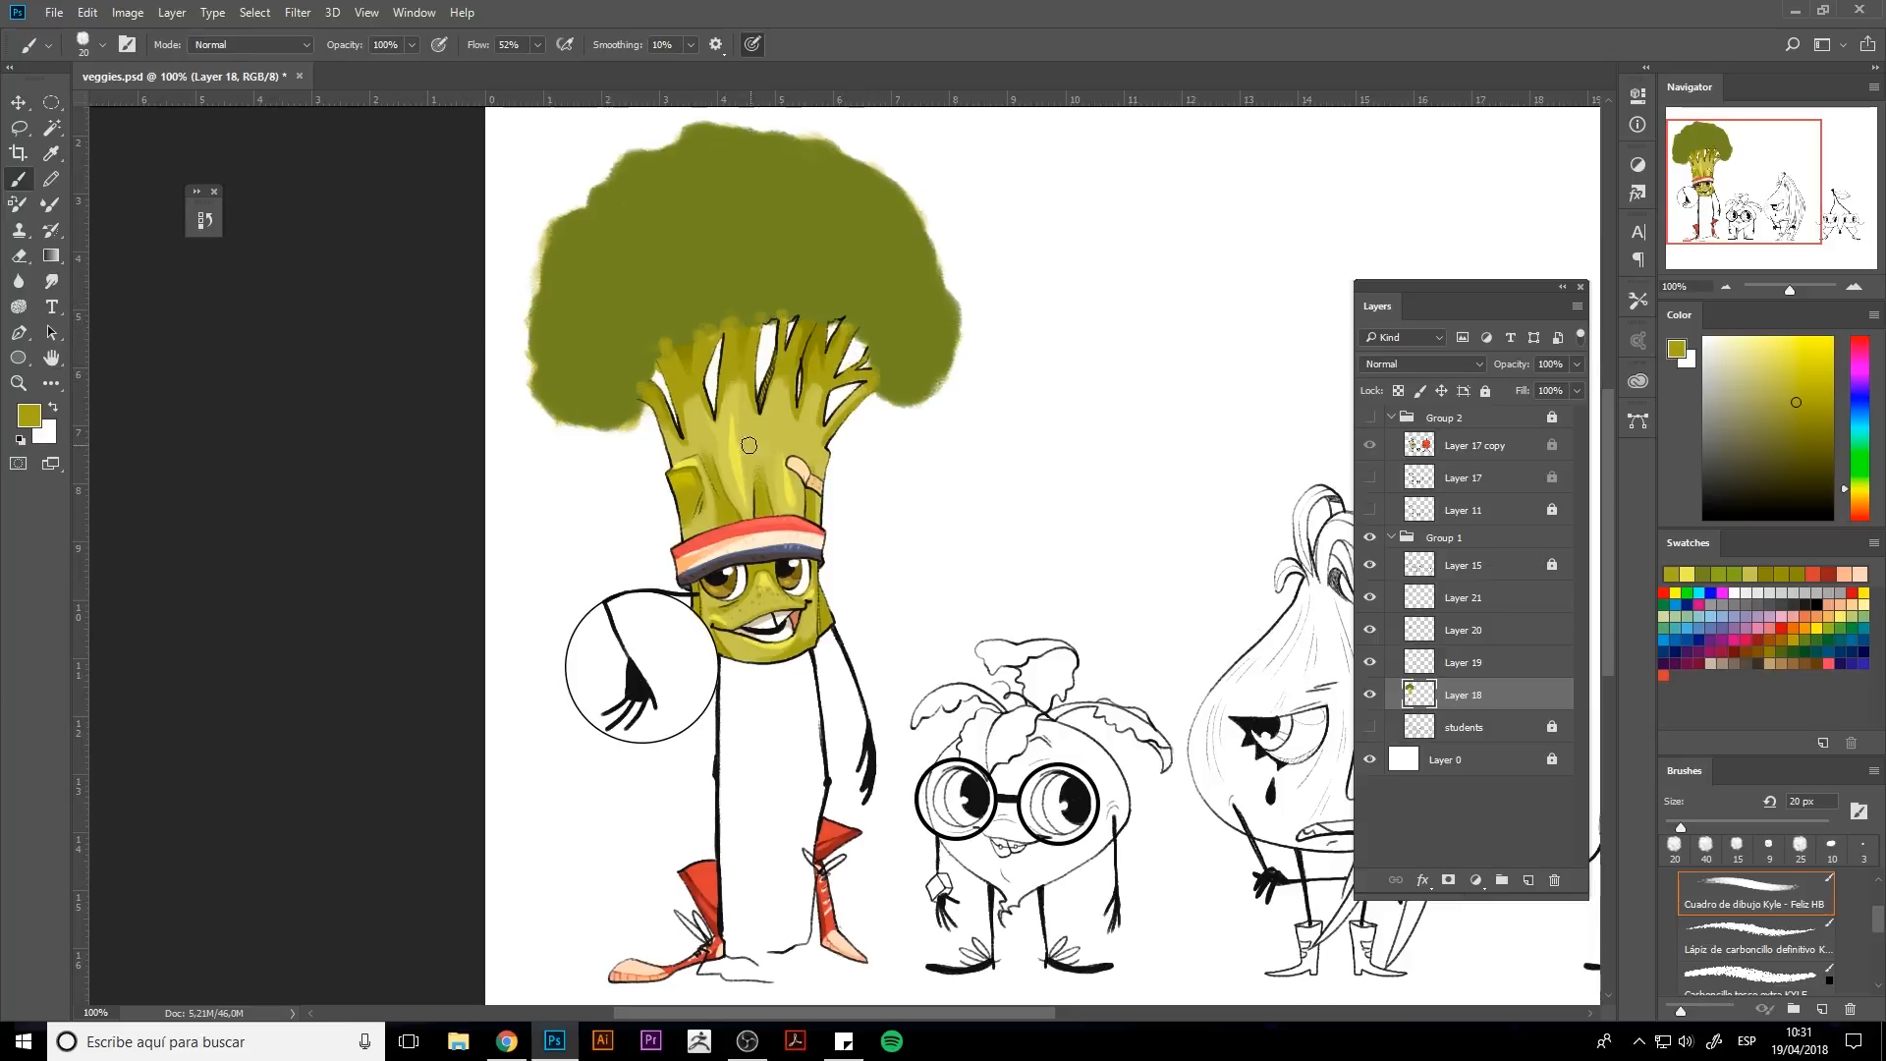
pyautogui.press('e')
pyautogui.moveTo(639, 418)
pyautogui.mouseDown()
pyautogui.moveTo(555, 416)
pyautogui.moveTo(528, 282)
pyautogui.moveTo(653, 142)
pyautogui.moveTo(786, 132)
pyautogui.moveTo(860, 147)
pyautogui.moveTo(928, 231)
pyautogui.moveTo(958, 359)
pyautogui.moveTo(882, 406)
pyautogui.mouseUp()
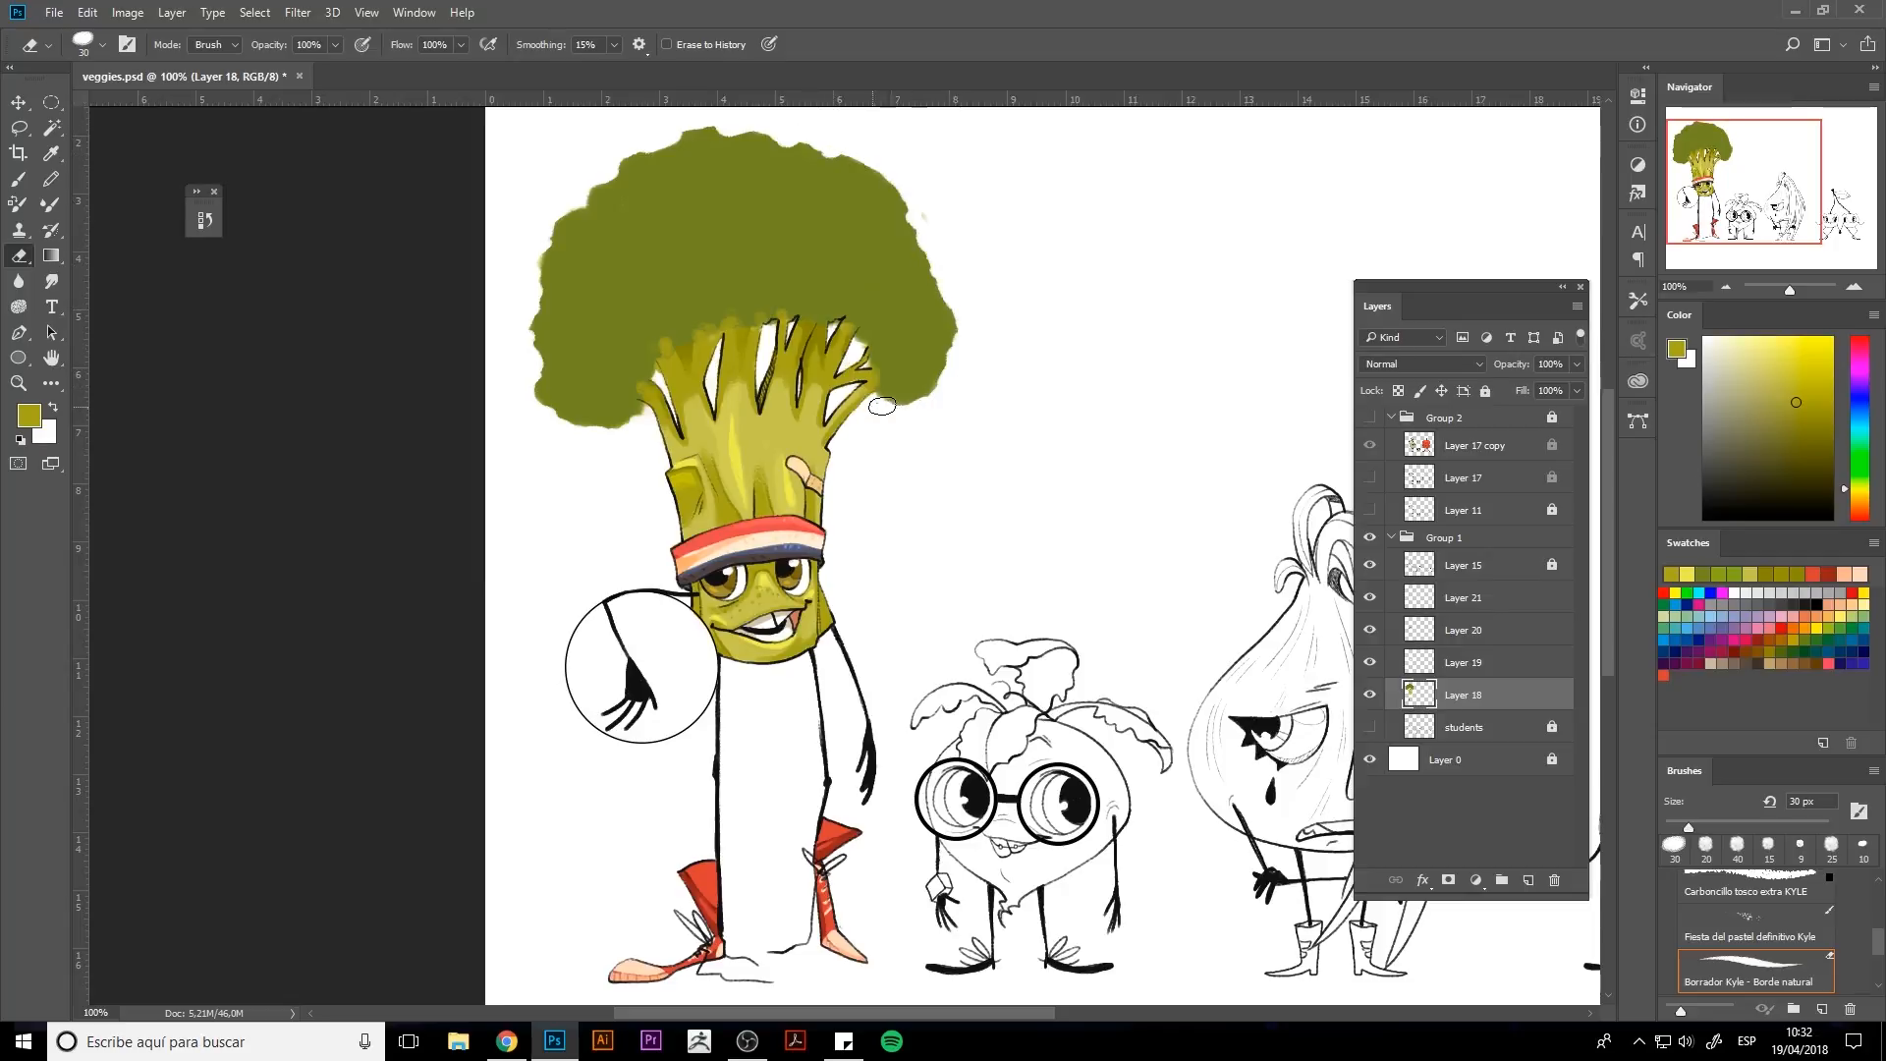
# Dab small light olive spots along the top of the floret crown.
pyautogui.press('b')
pyautogui.keyDown('alt'); pyautogui.click(799, 305); pyautogui.keyUp('alt')
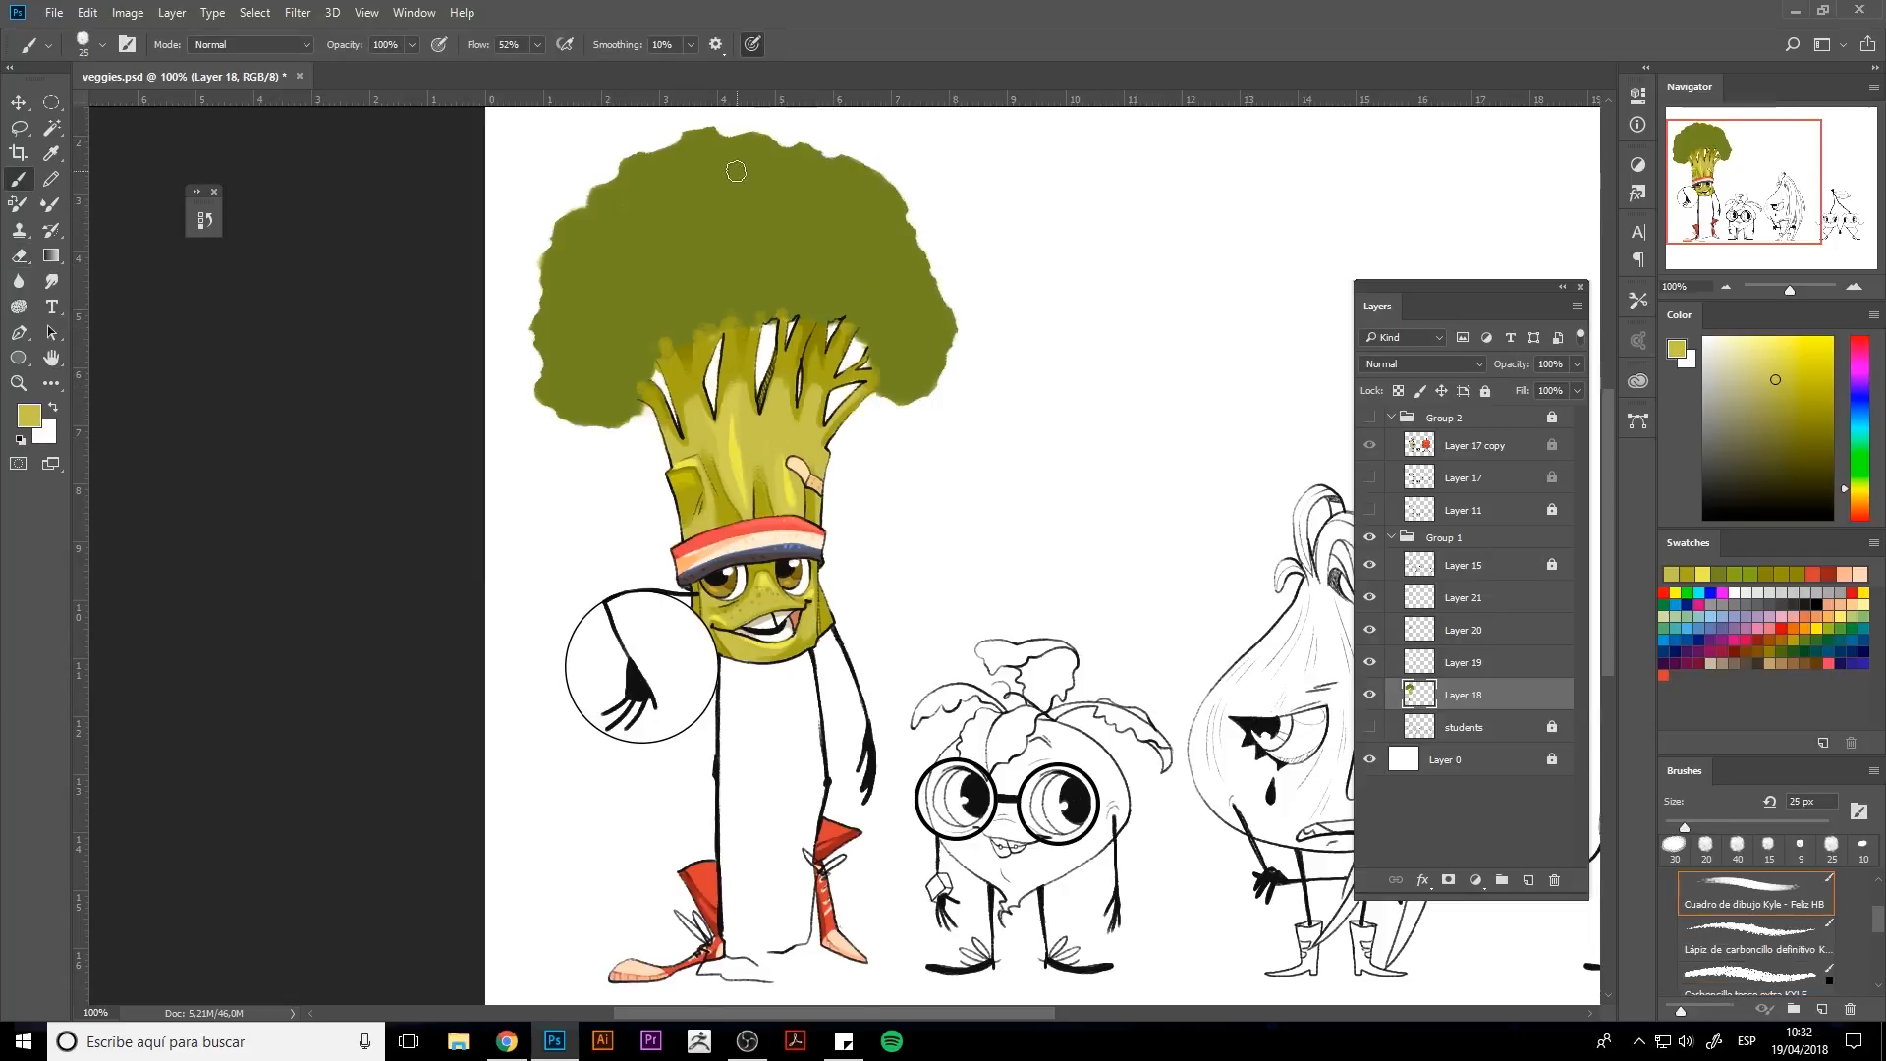
pyautogui.press('[')
pyautogui.moveTo(711, 143); pyautogui.dragTo(701, 158)
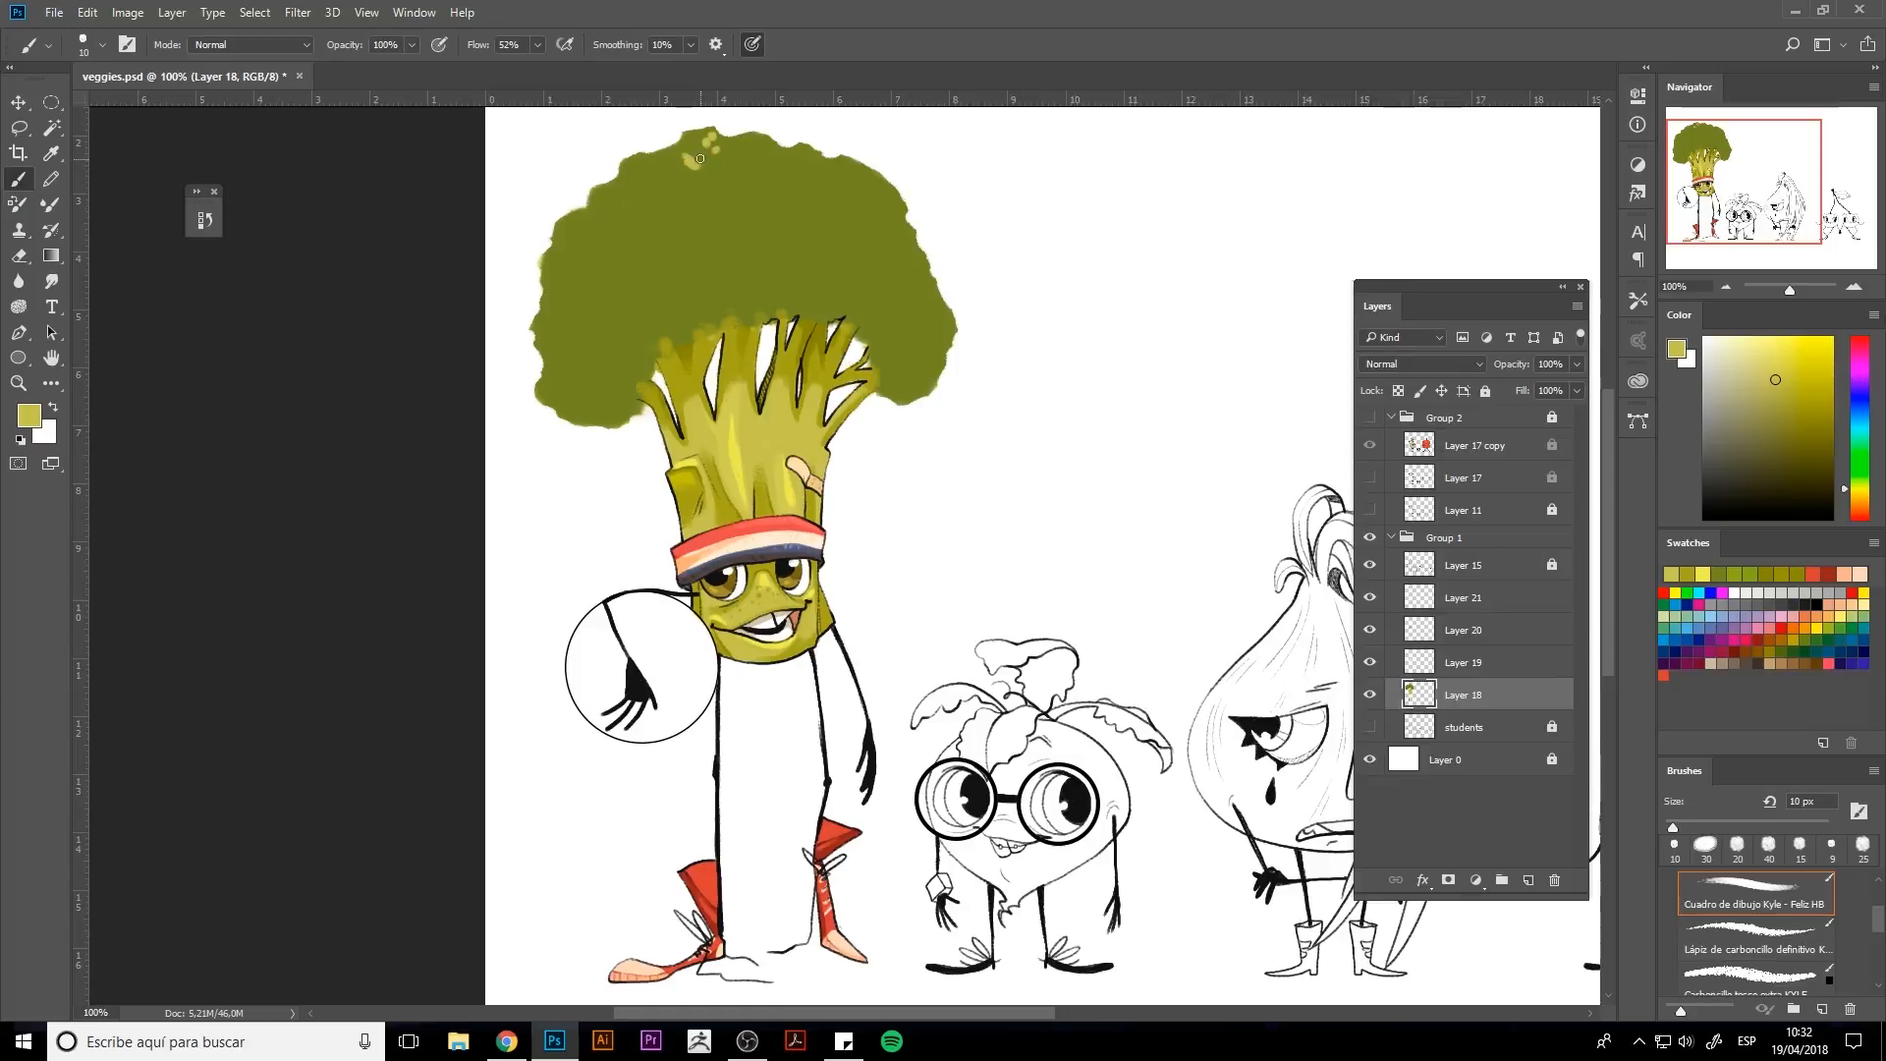
pyautogui.keyDown('alt'); pyautogui.click(773, 153); pyautogui.keyUp('alt')
# Paint dark green shadow shapes across the middle and lower part of the floret crown.
pyautogui.press(']')
pyautogui.moveTo(640, 306)
pyautogui.mouseDown()
pyautogui.moveTo(594, 329)
pyautogui.moveTo(693, 308)
pyautogui.moveTo(581, 411)
pyautogui.moveTo(633, 408)
pyautogui.moveTo(706, 297)
pyautogui.moveTo(790, 299)
pyautogui.moveTo(776, 271)
pyautogui.moveTo(856, 321)
pyautogui.mouseUp()
pyautogui.moveTo(903, 305)
pyautogui.mouseDown()
pyautogui.moveTo(881, 362)
pyautogui.moveTo(896, 384)
pyautogui.moveTo(914, 369)
pyautogui.moveTo(880, 380)
pyautogui.moveTo(940, 358)
pyautogui.mouseUp()
pyautogui.press(']')
pyautogui.moveTo(766, 305)
pyautogui.mouseDown()
pyautogui.moveTo(634, 292)
pyautogui.moveTo(604, 366)
pyautogui.moveTo(544, 381)
pyautogui.mouseUp()
pyautogui.press('[')
pyautogui.press('[')
pyautogui.press('[')
pyautogui.press(']')
pyautogui.press(']')
pyautogui.press(']')
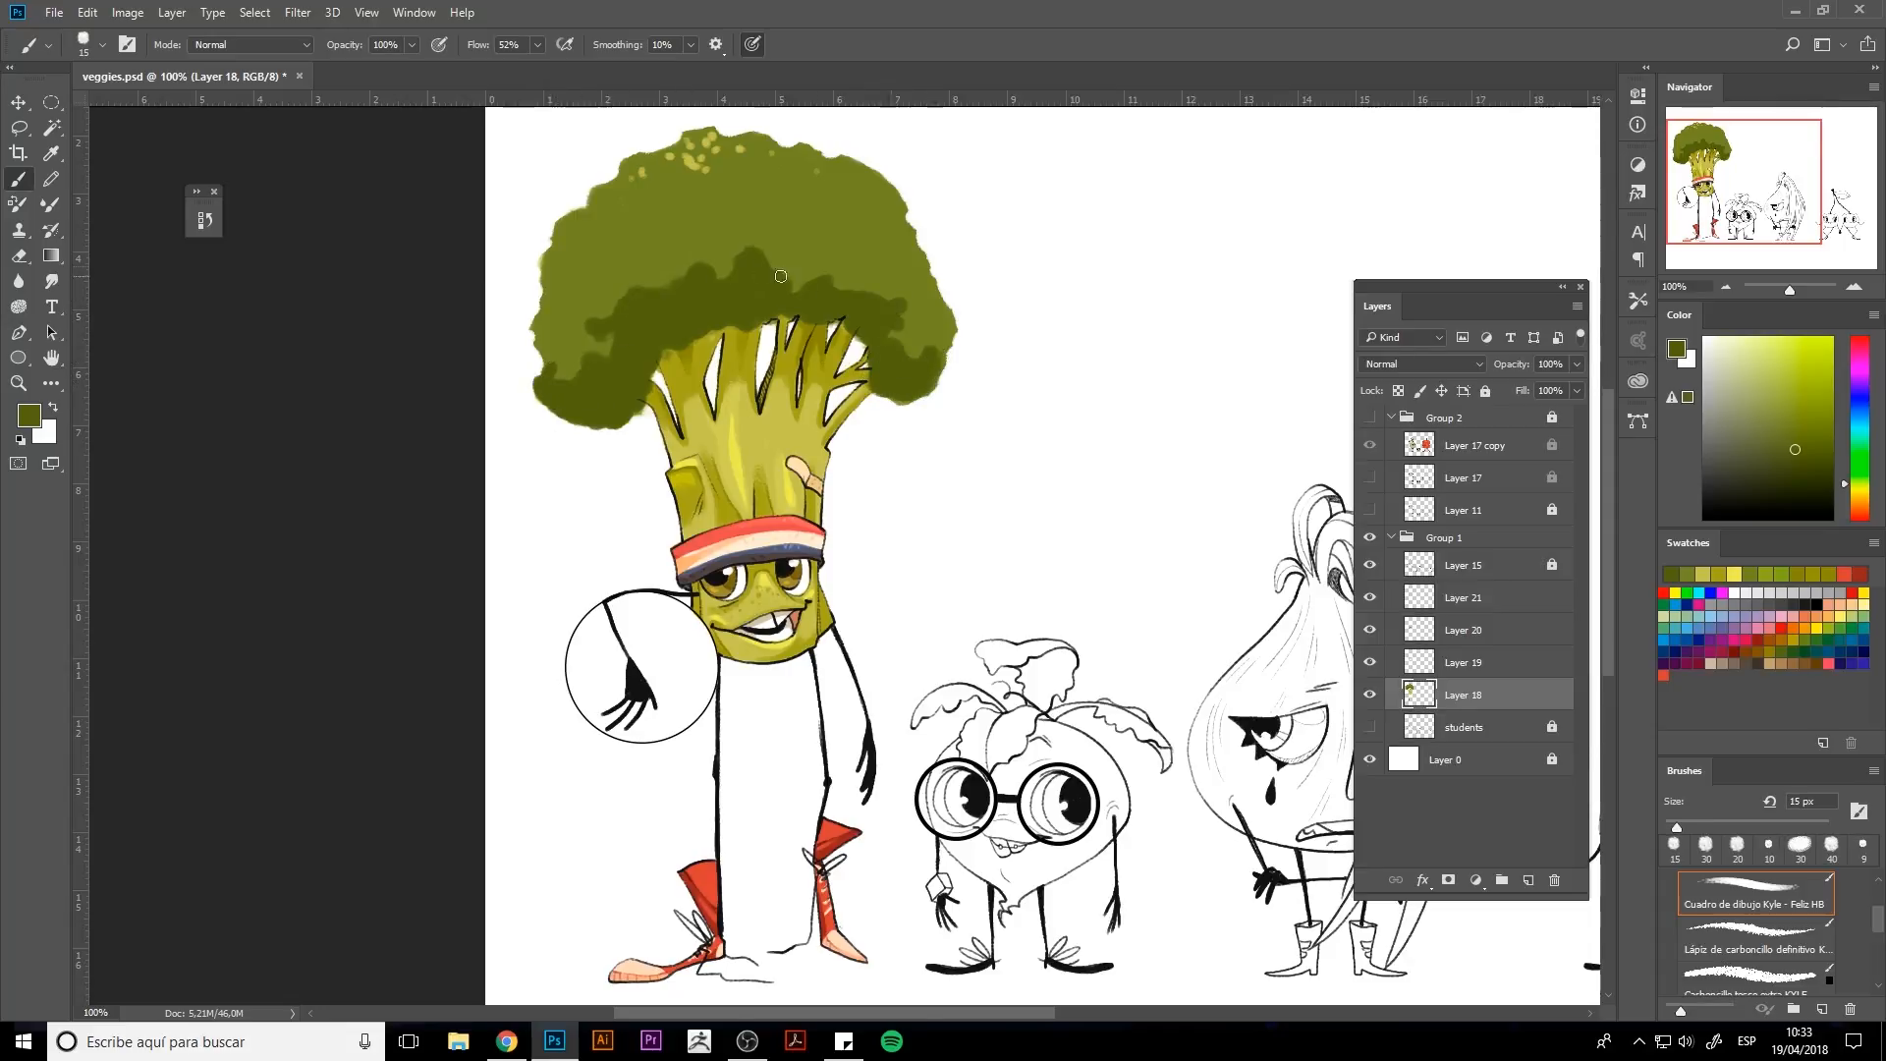
pyautogui.moveTo(837, 283)
pyautogui.mouseDown()
pyautogui.moveTo(857, 251)
pyautogui.moveTo(880, 257)
pyautogui.moveTo(864, 285)
pyautogui.mouseUp()
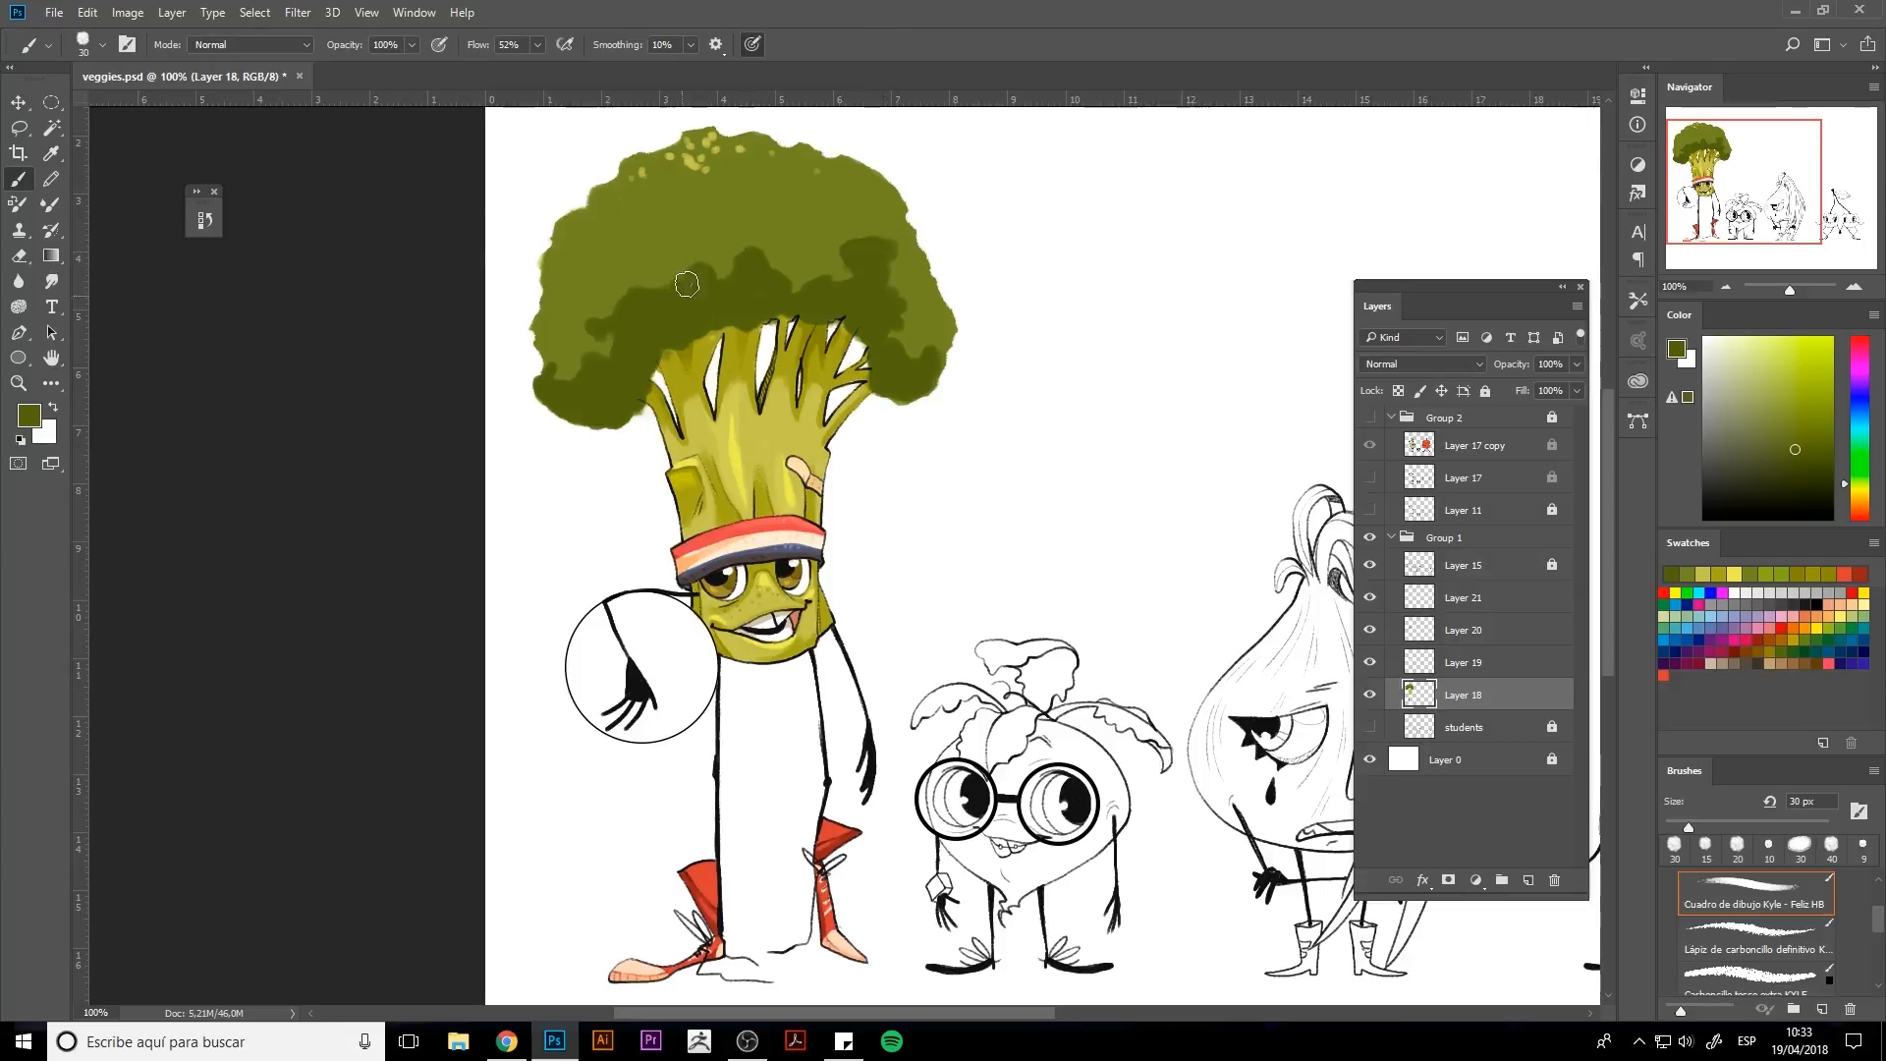
pyautogui.moveTo(687, 285)
pyautogui.mouseDown()
pyautogui.moveTo(633, 297)
pyautogui.moveTo(678, 250)
pyautogui.mouseUp()
pyautogui.press('e')
pyautogui.press('[')
pyautogui.press('[')
pyautogui.press('[')
pyautogui.press('[')
pyautogui.press('[')
pyautogui.press('[')
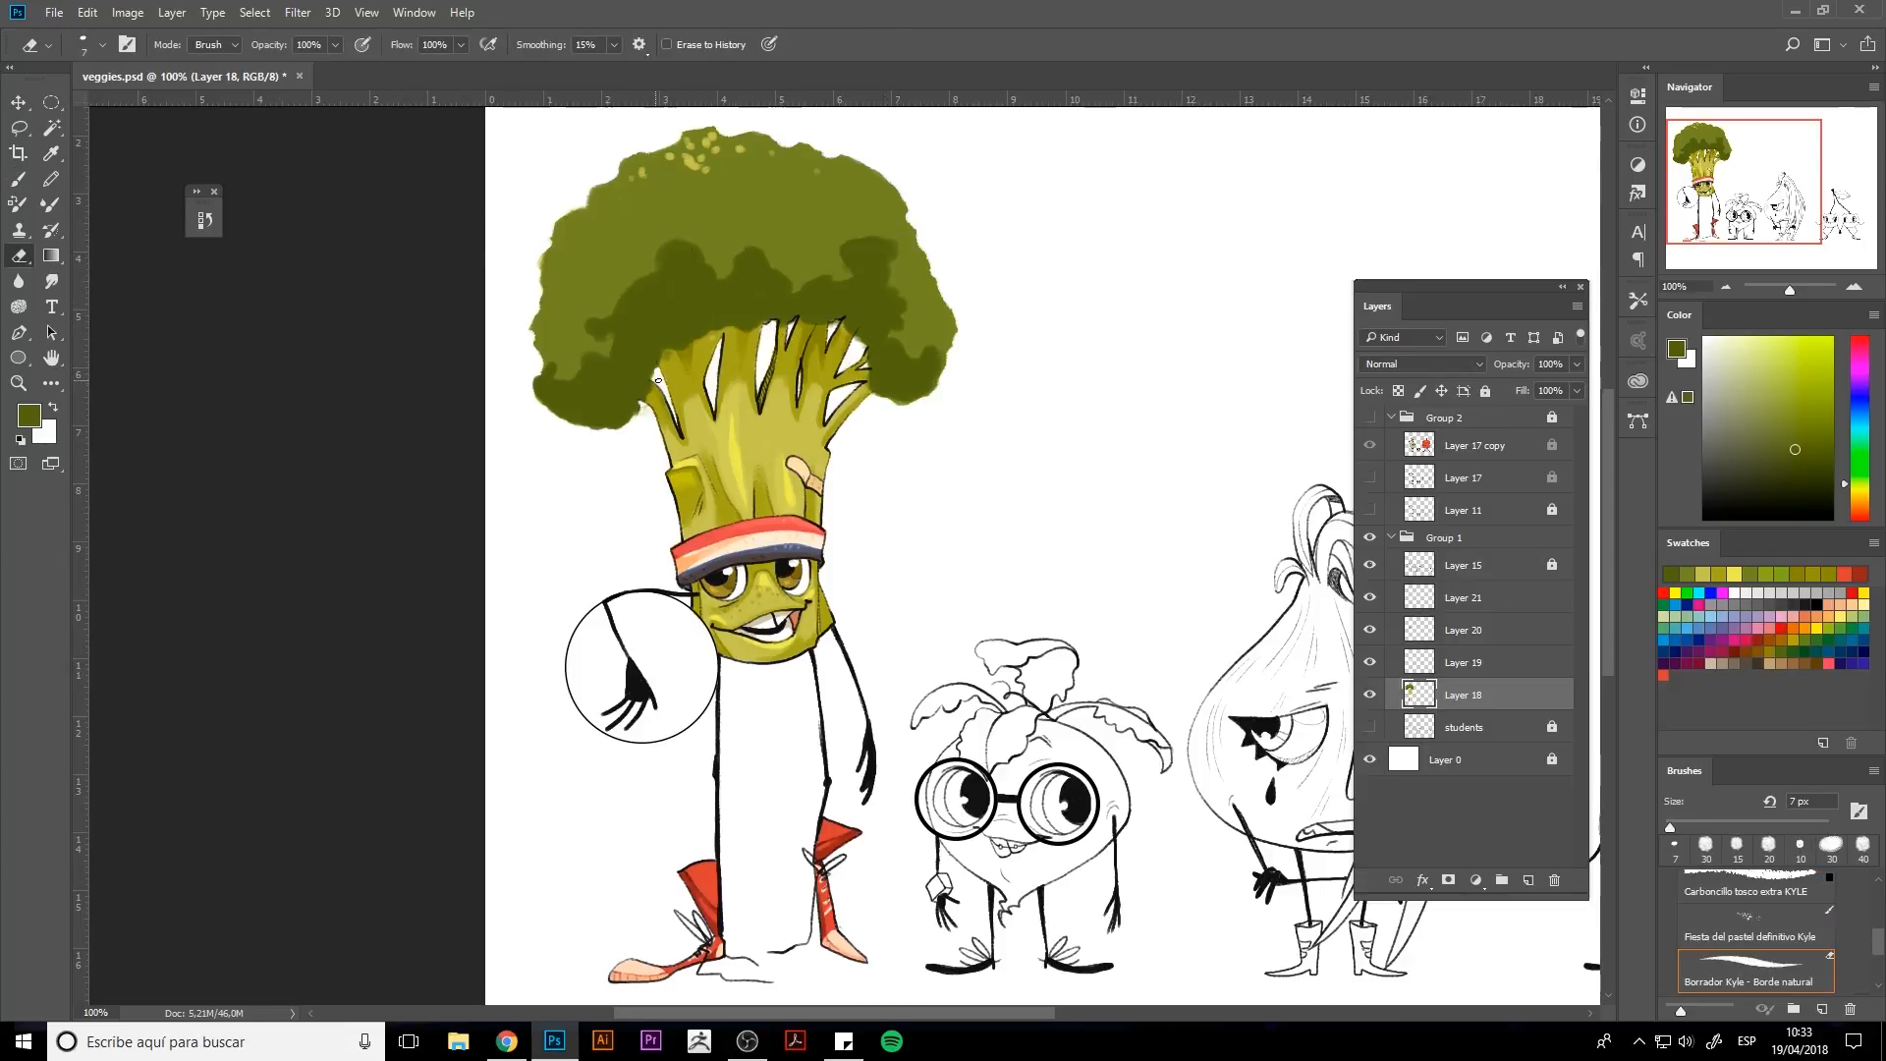
pyautogui.press('b')
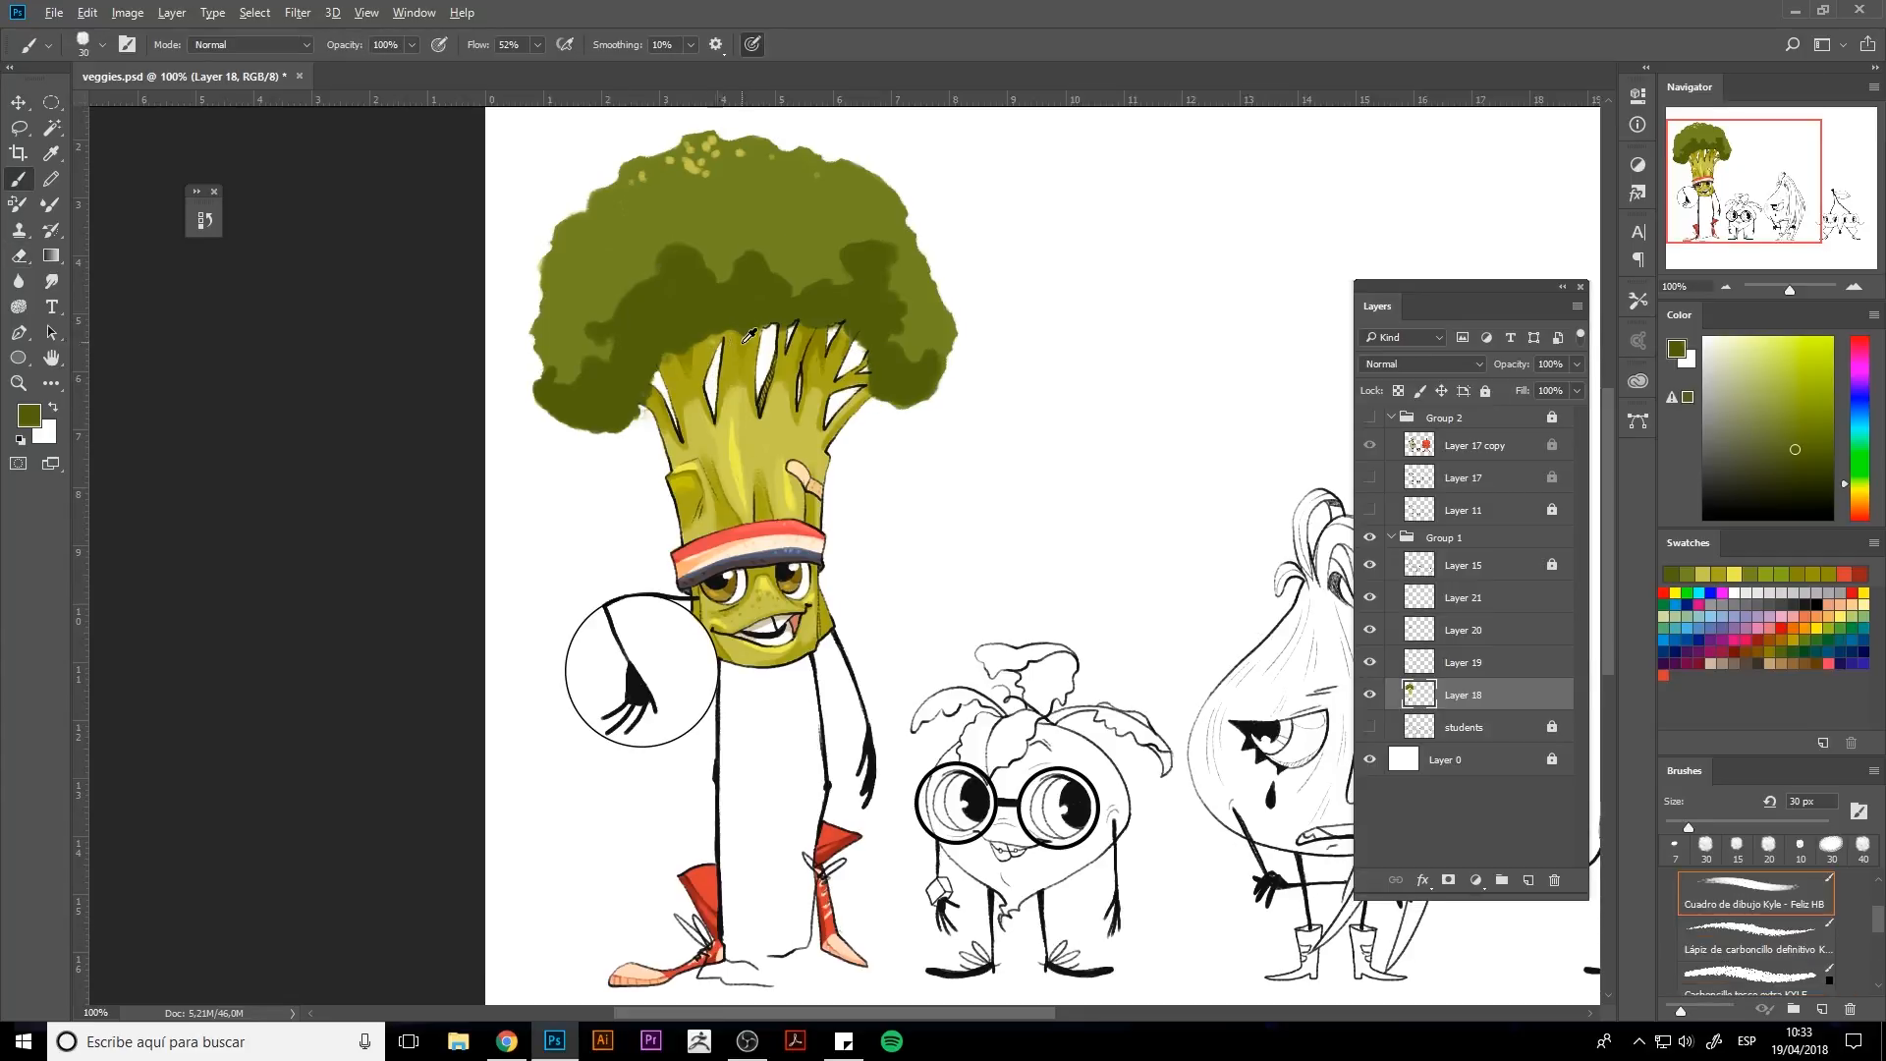
# Dab small light olive highlight spots on the upper-left florets with an 8 px brush.
pyautogui.keyDown('alt'); pyautogui.click(697, 165); pyautogui.keyUp('alt')
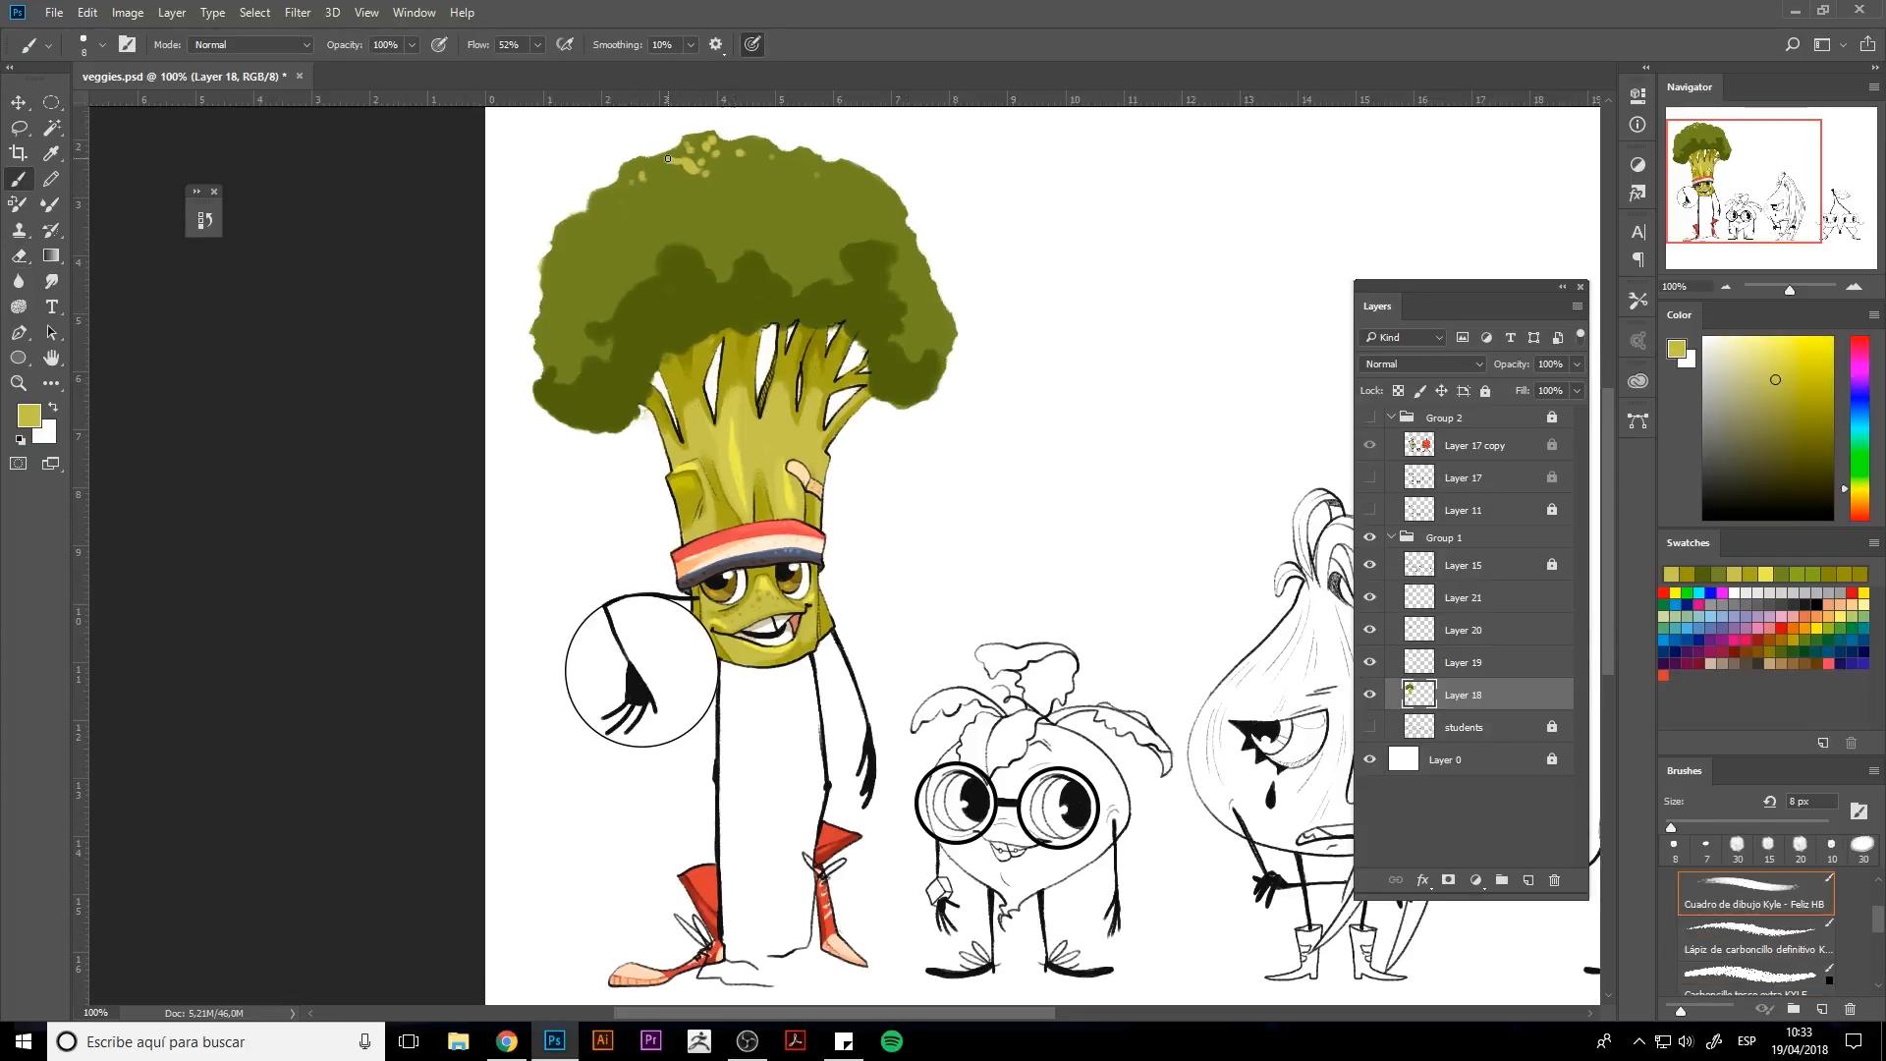
pyautogui.moveTo(652, 236); pyautogui.dragTo(670, 226)
pyautogui.click(644, 228)
pyautogui.click(631, 249)
pyautogui.click(621, 261)
pyautogui.click(596, 249)
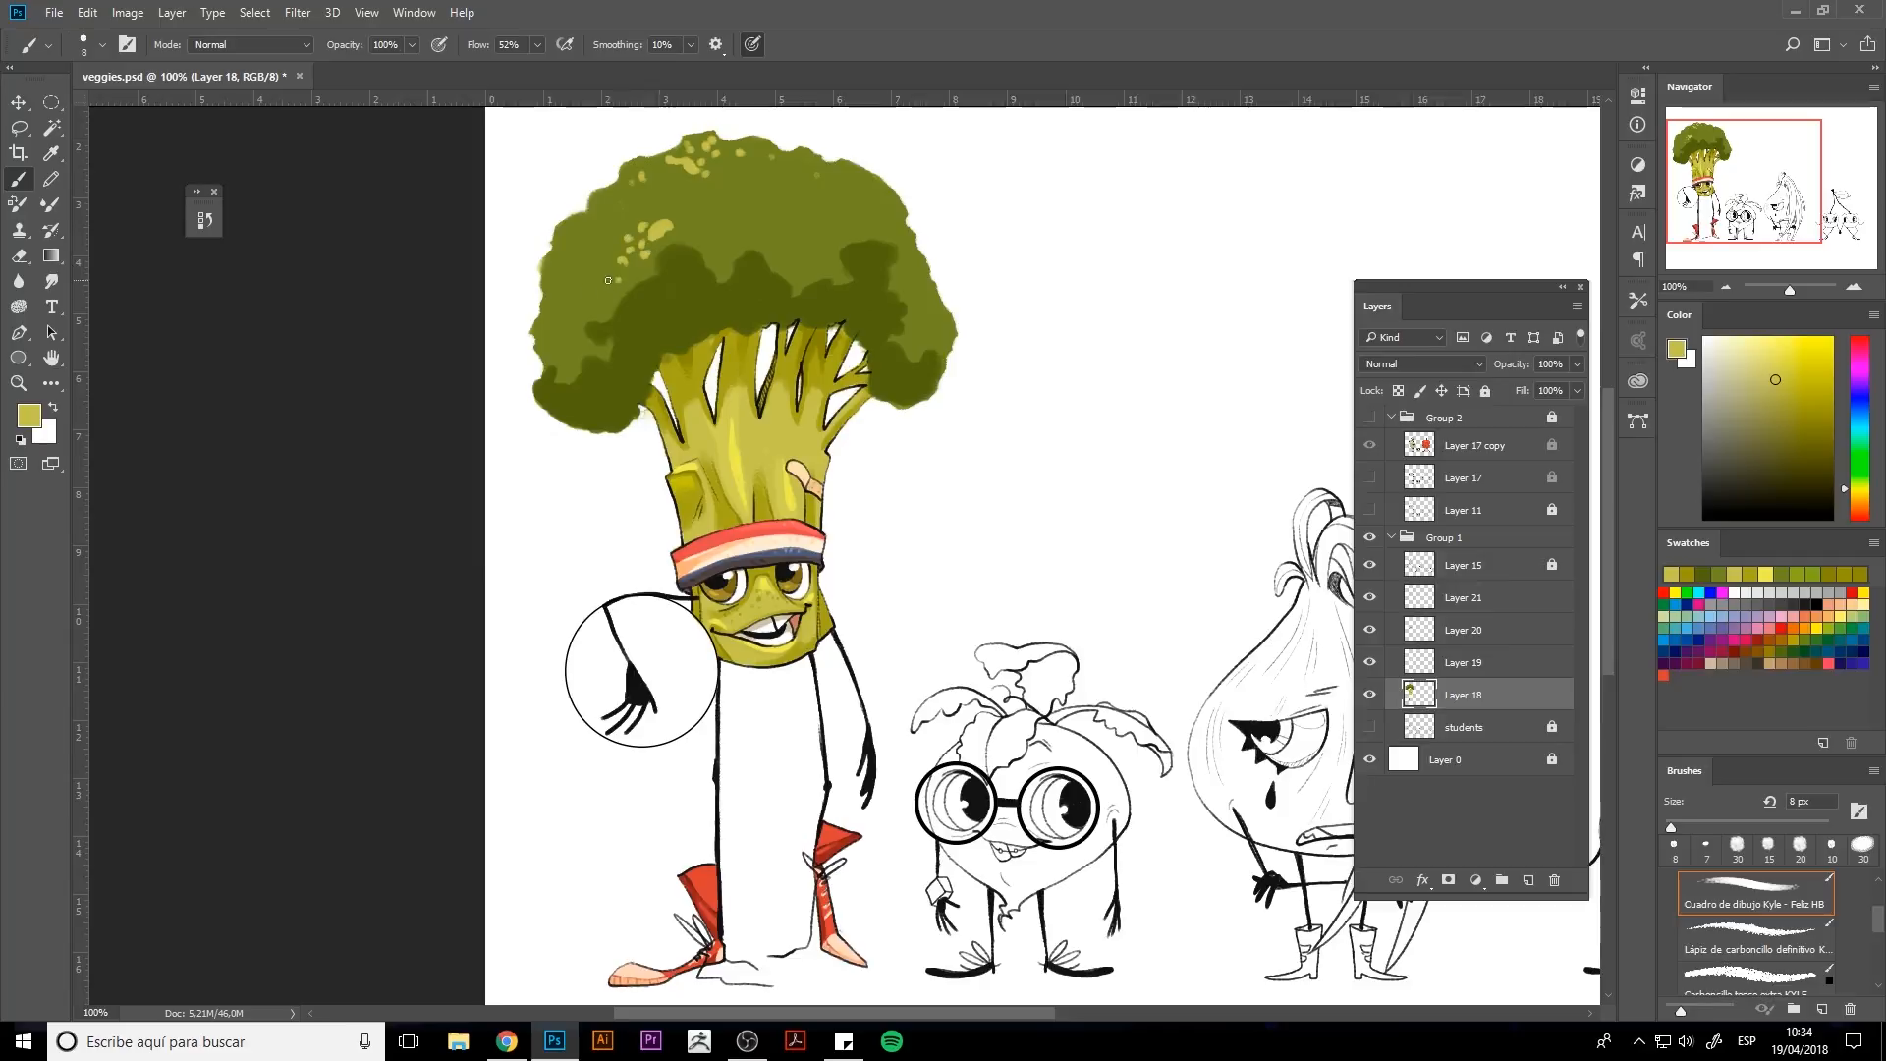
pyautogui.click(577, 277)
pyautogui.click(587, 289)
# Add larger light olive highlight spots across the top and left side of the florets.
pyautogui.press(']')
pyautogui.press(']')
pyautogui.click(727, 226)
pyautogui.click(751, 226)
pyautogui.click(776, 246)
pyautogui.moveTo(803, 262); pyautogui.dragTo(816, 258)
pyautogui.moveTo(818, 258); pyautogui.dragTo(831, 267)
pyautogui.click(831, 239)
pyautogui.moveTo(564, 358); pyautogui.dragTo(574, 353)
pyautogui.click(580, 346)
pyautogui.click(558, 328)
pyautogui.click(556, 307)
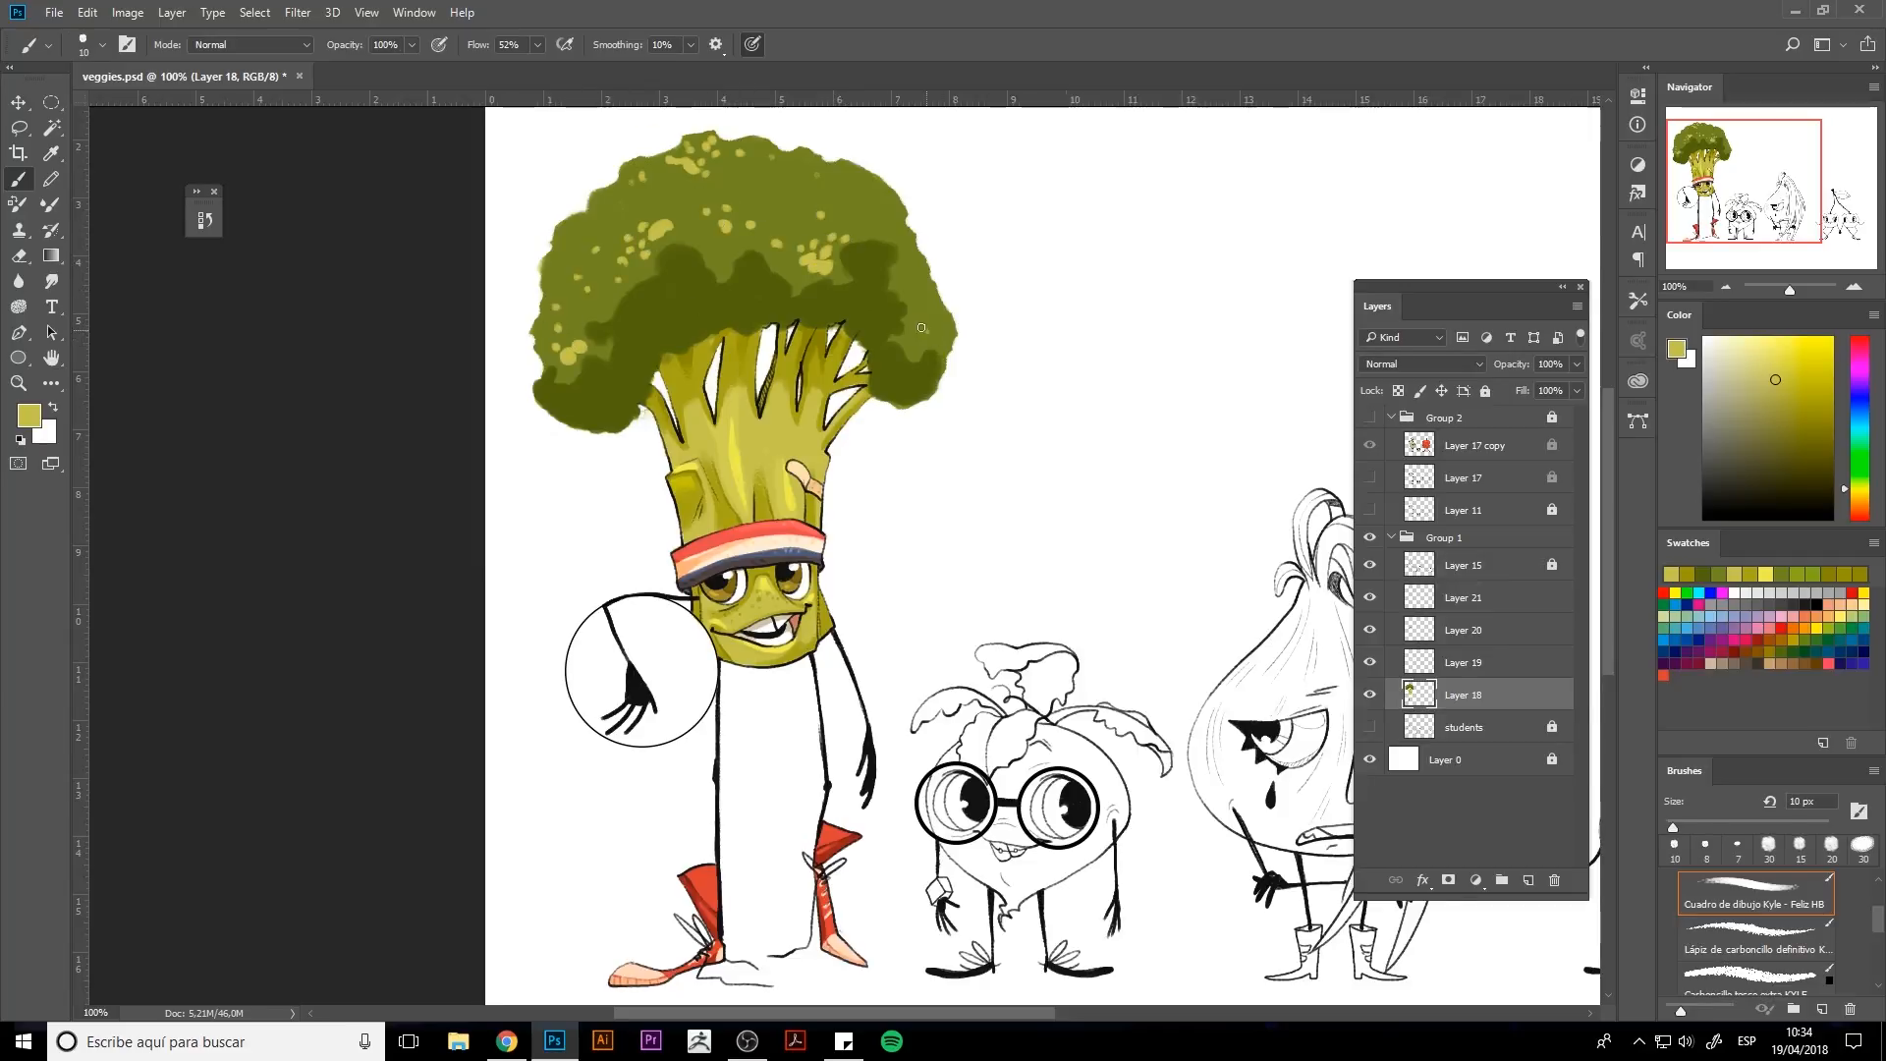
# Add more light olive highlight spots on the right side and top of the florets.
pyautogui.moveTo(921, 328); pyautogui.dragTo(926, 332)
pyautogui.click(933, 343)
pyautogui.click(911, 263)
pyautogui.moveTo(568, 226); pyautogui.dragTo(556, 233)
pyautogui.click(610, 204)
pyautogui.moveTo(631, 166); pyautogui.dragTo(638, 165)
pyautogui.click(644, 177)
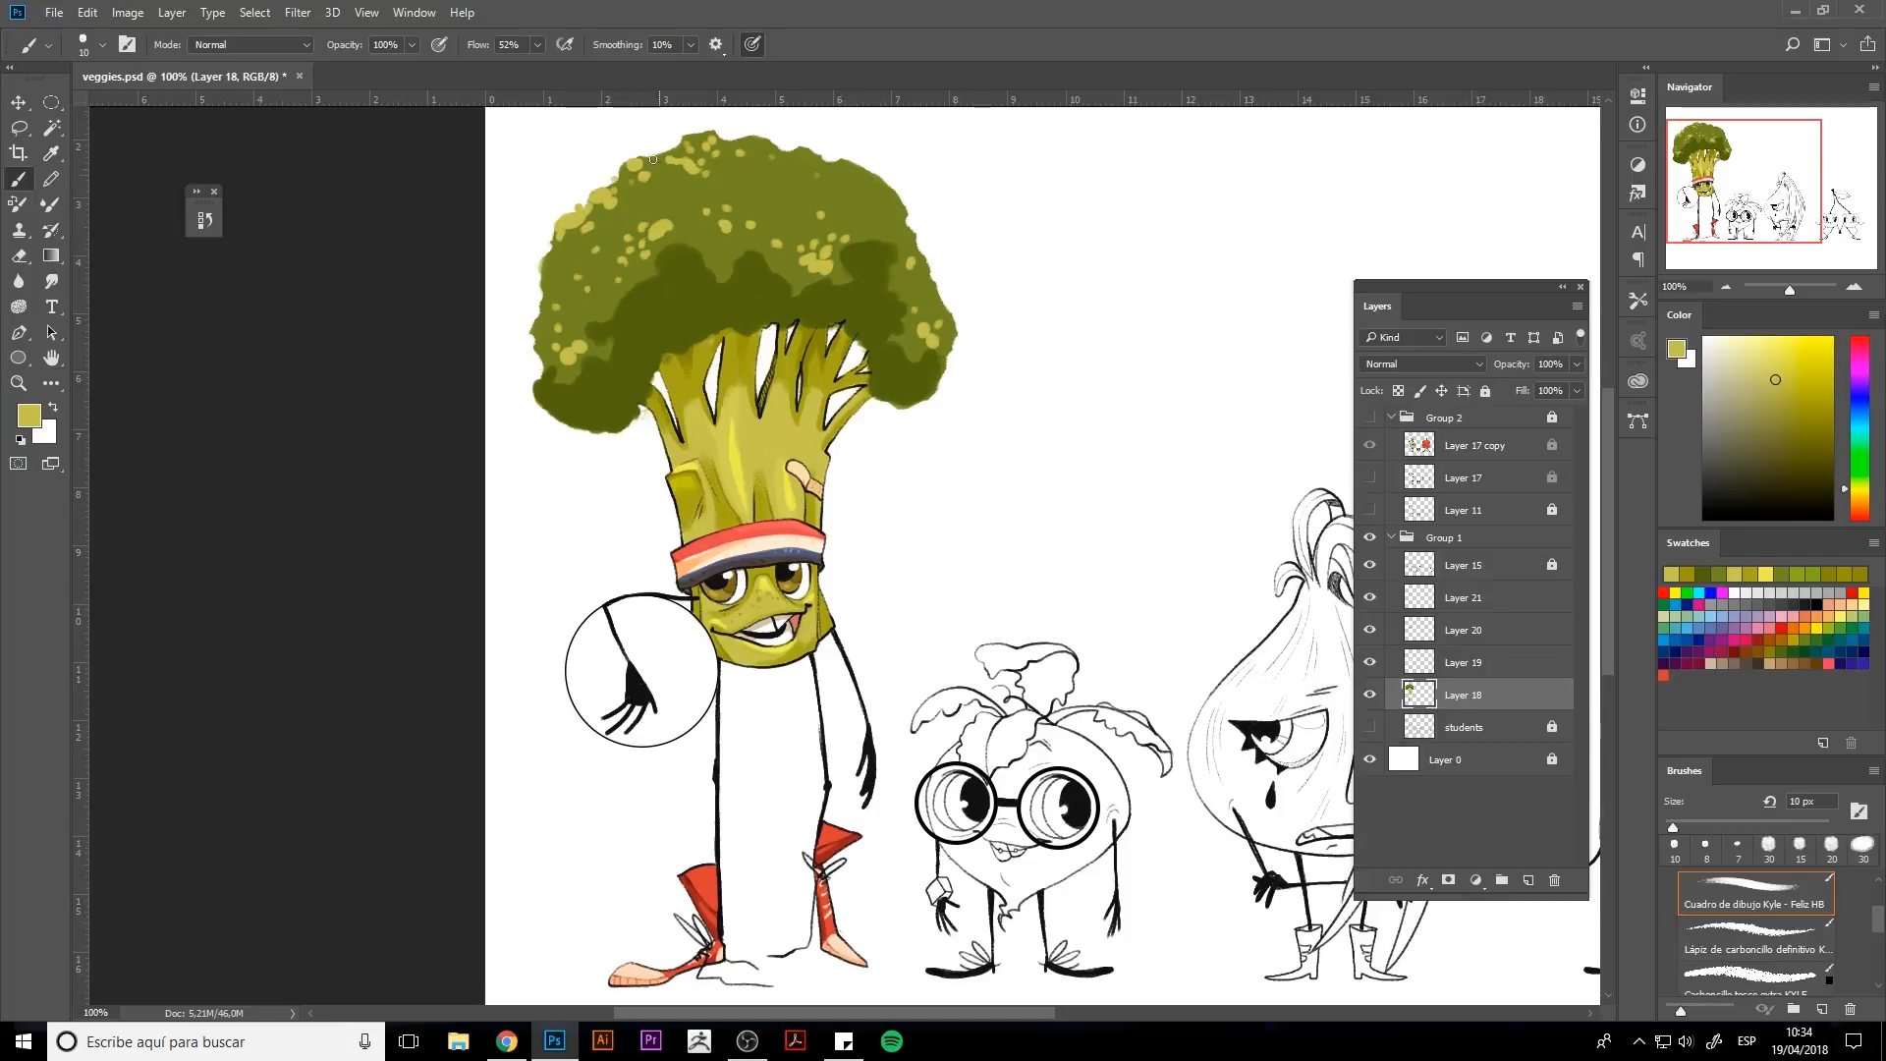
# Sample the dark green and deepen the shadow band across the lower middle of the floret crown.
pyautogui.keyDown('alt'); pyautogui.click(732, 295); pyautogui.keyUp('alt')
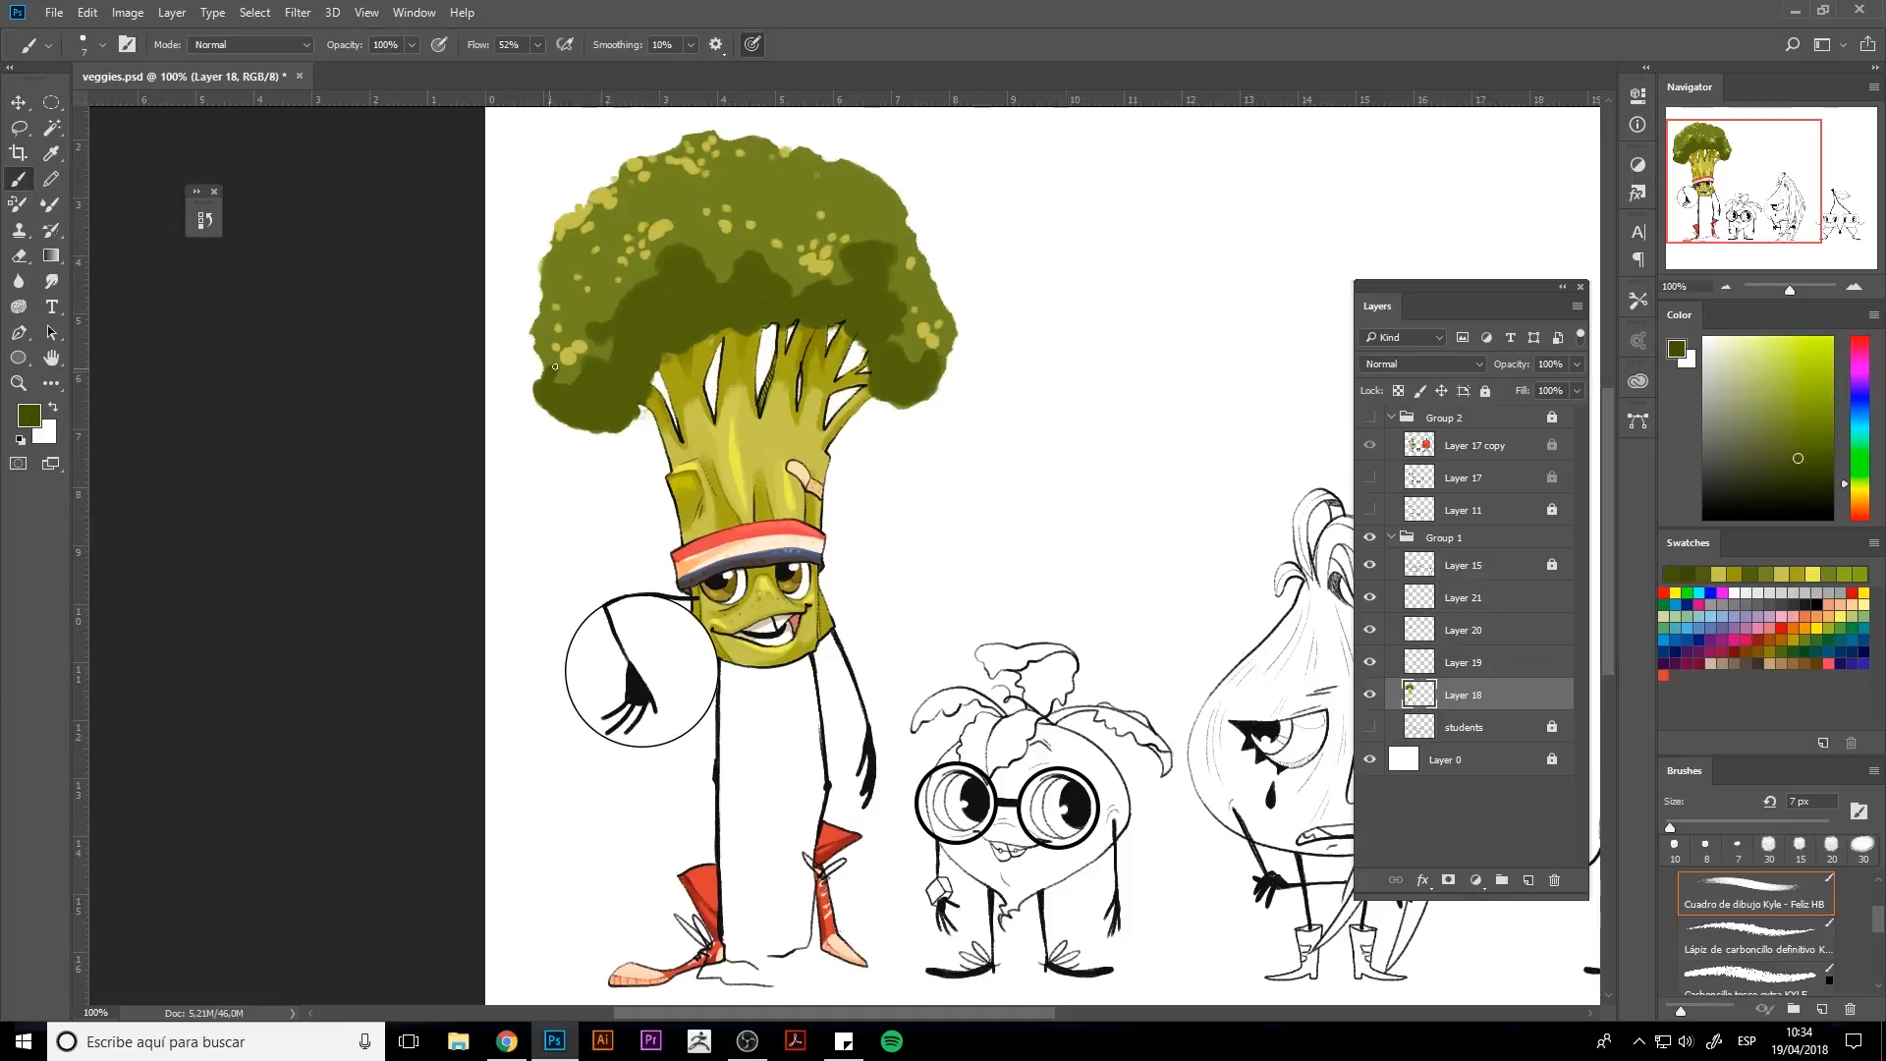
pyautogui.moveTo(555, 366)
pyautogui.mouseDown()
pyautogui.moveTo(597, 375)
pyautogui.moveTo(613, 348)
pyautogui.moveTo(588, 330)
pyautogui.moveTo(662, 258)
pyautogui.moveTo(652, 275)
pyautogui.moveTo(718, 263)
pyautogui.moveTo(716, 279)
pyautogui.moveTo(742, 261)
pyautogui.moveTo(787, 294)
pyautogui.moveTo(756, 243)
pyautogui.moveTo(805, 289)
pyautogui.moveTo(886, 268)
pyautogui.moveTo(898, 358)
pyautogui.moveTo(893, 342)
pyautogui.moveTo(921, 354)
pyautogui.moveTo(889, 340)
pyautogui.moveTo(941, 350)
pyautogui.mouseUp()
pyautogui.press(']')
pyautogui.press(']')
pyautogui.press(']')
pyautogui.press(']')
pyautogui.moveTo(653, 293); pyautogui.dragTo(666, 327)
pyautogui.press(']')
pyautogui.press(']')
pyautogui.press(']')
pyautogui.press(']')
pyautogui.press(']')
pyautogui.keyDown('alt'); pyautogui.click(690, 302); pyautogui.keyUp('alt')
pyautogui.keyDown('alt'); pyautogui.click(654, 277); pyautogui.keyUp('alt')
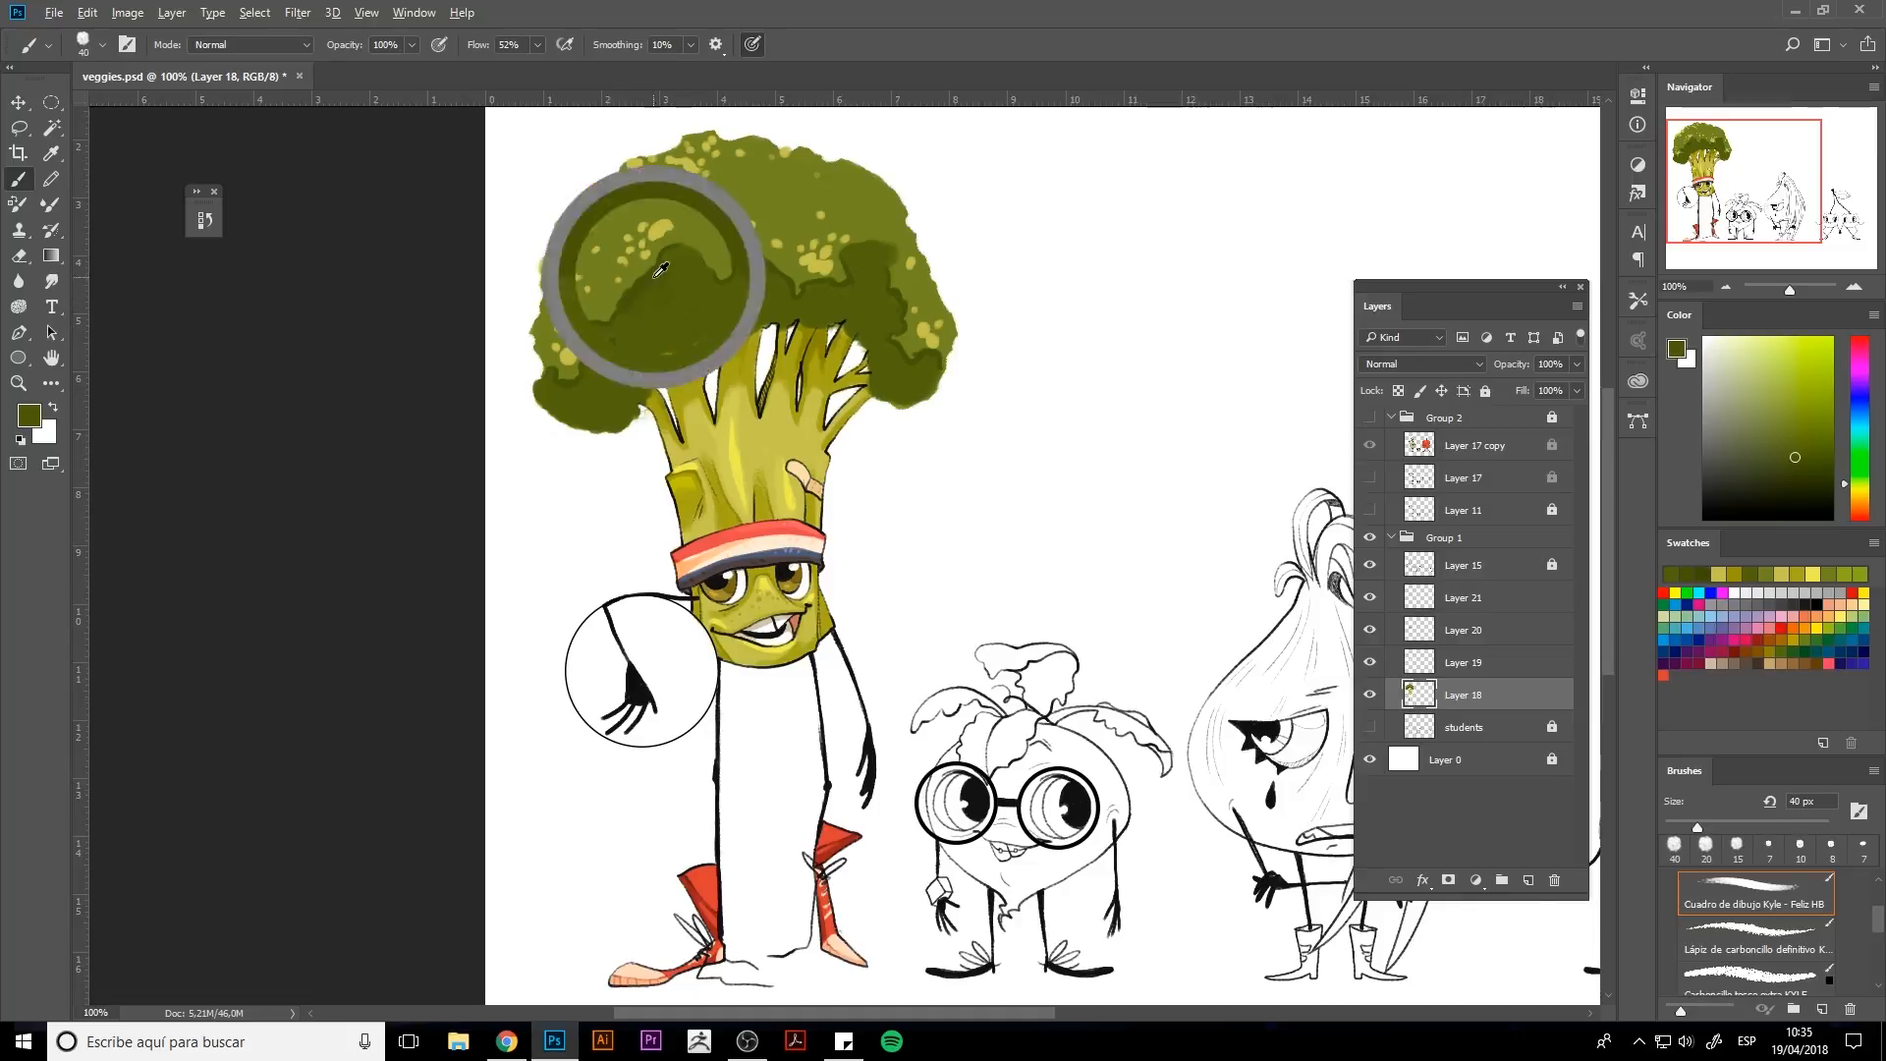
pyautogui.press('[')
pyautogui.press('[')
pyautogui.press('[')
pyautogui.press('[')
pyautogui.press('[')
pyautogui.press('[')
pyautogui.press(']')
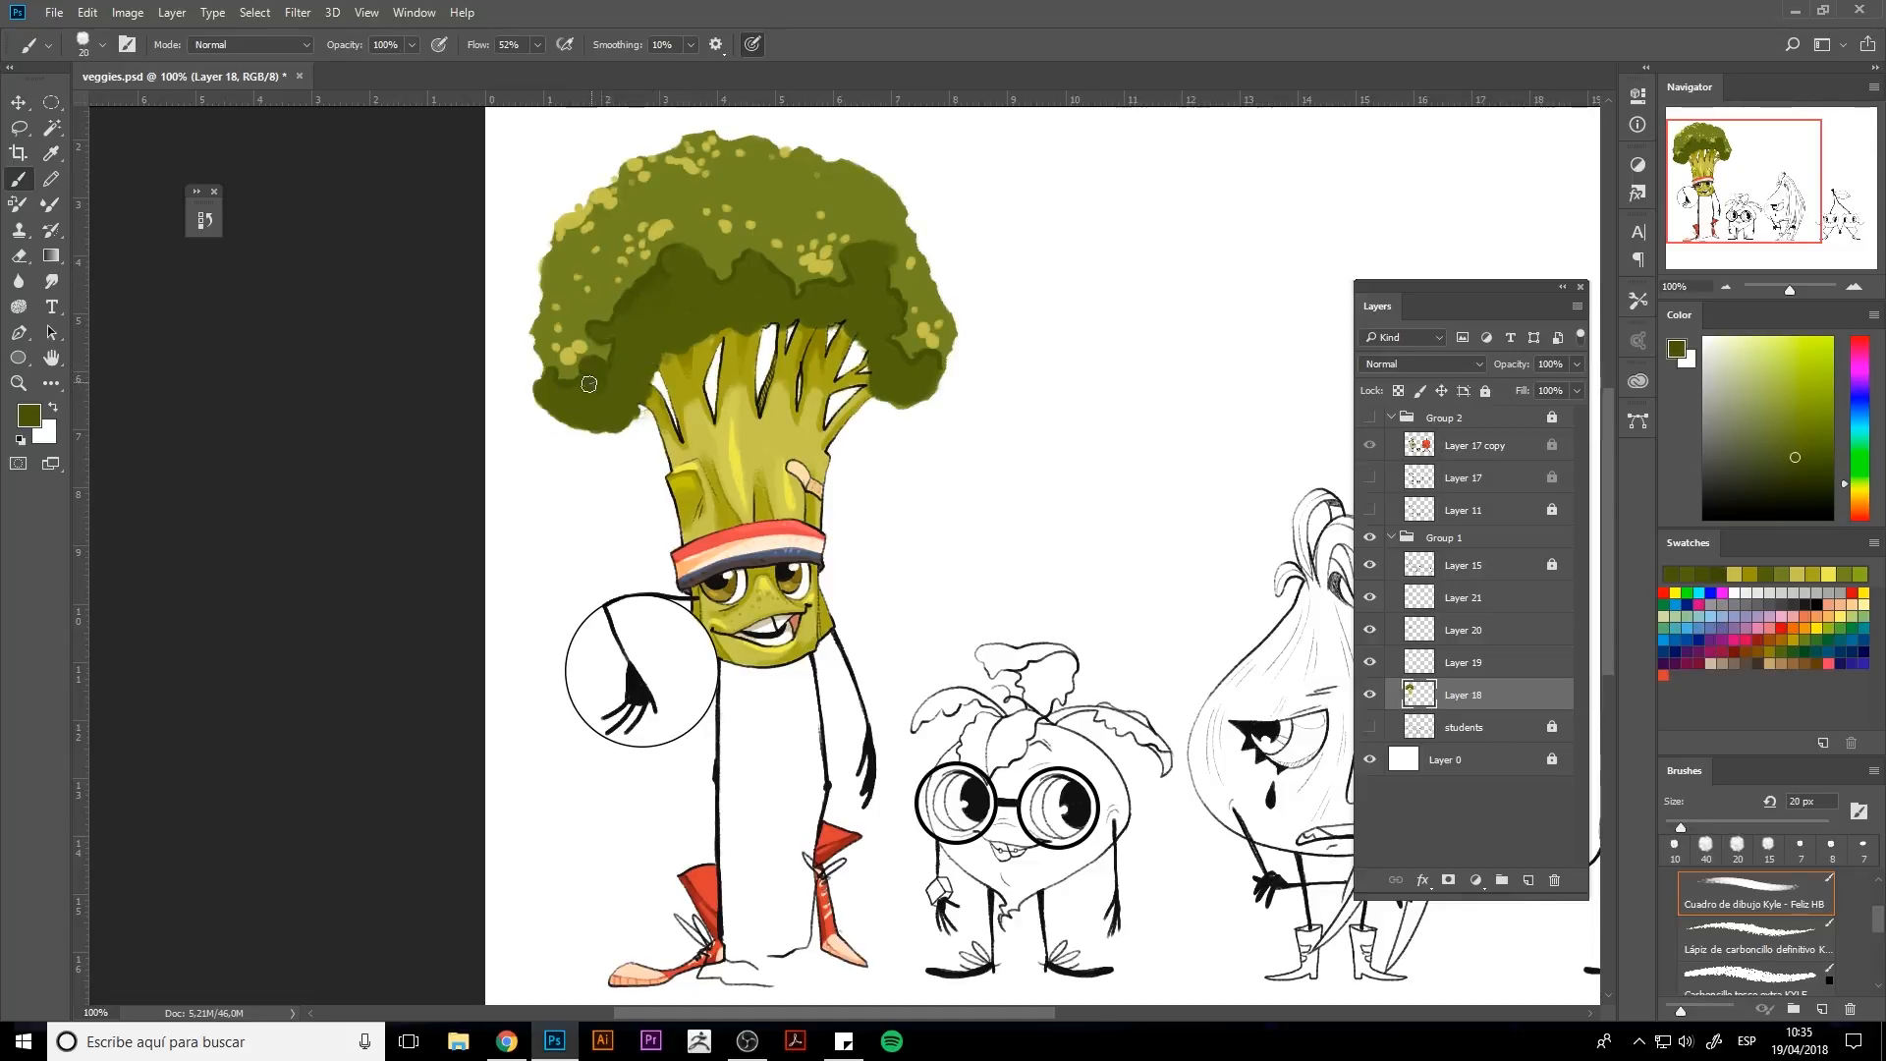
pyautogui.moveTo(653, 304); pyautogui.dragTo(676, 260)
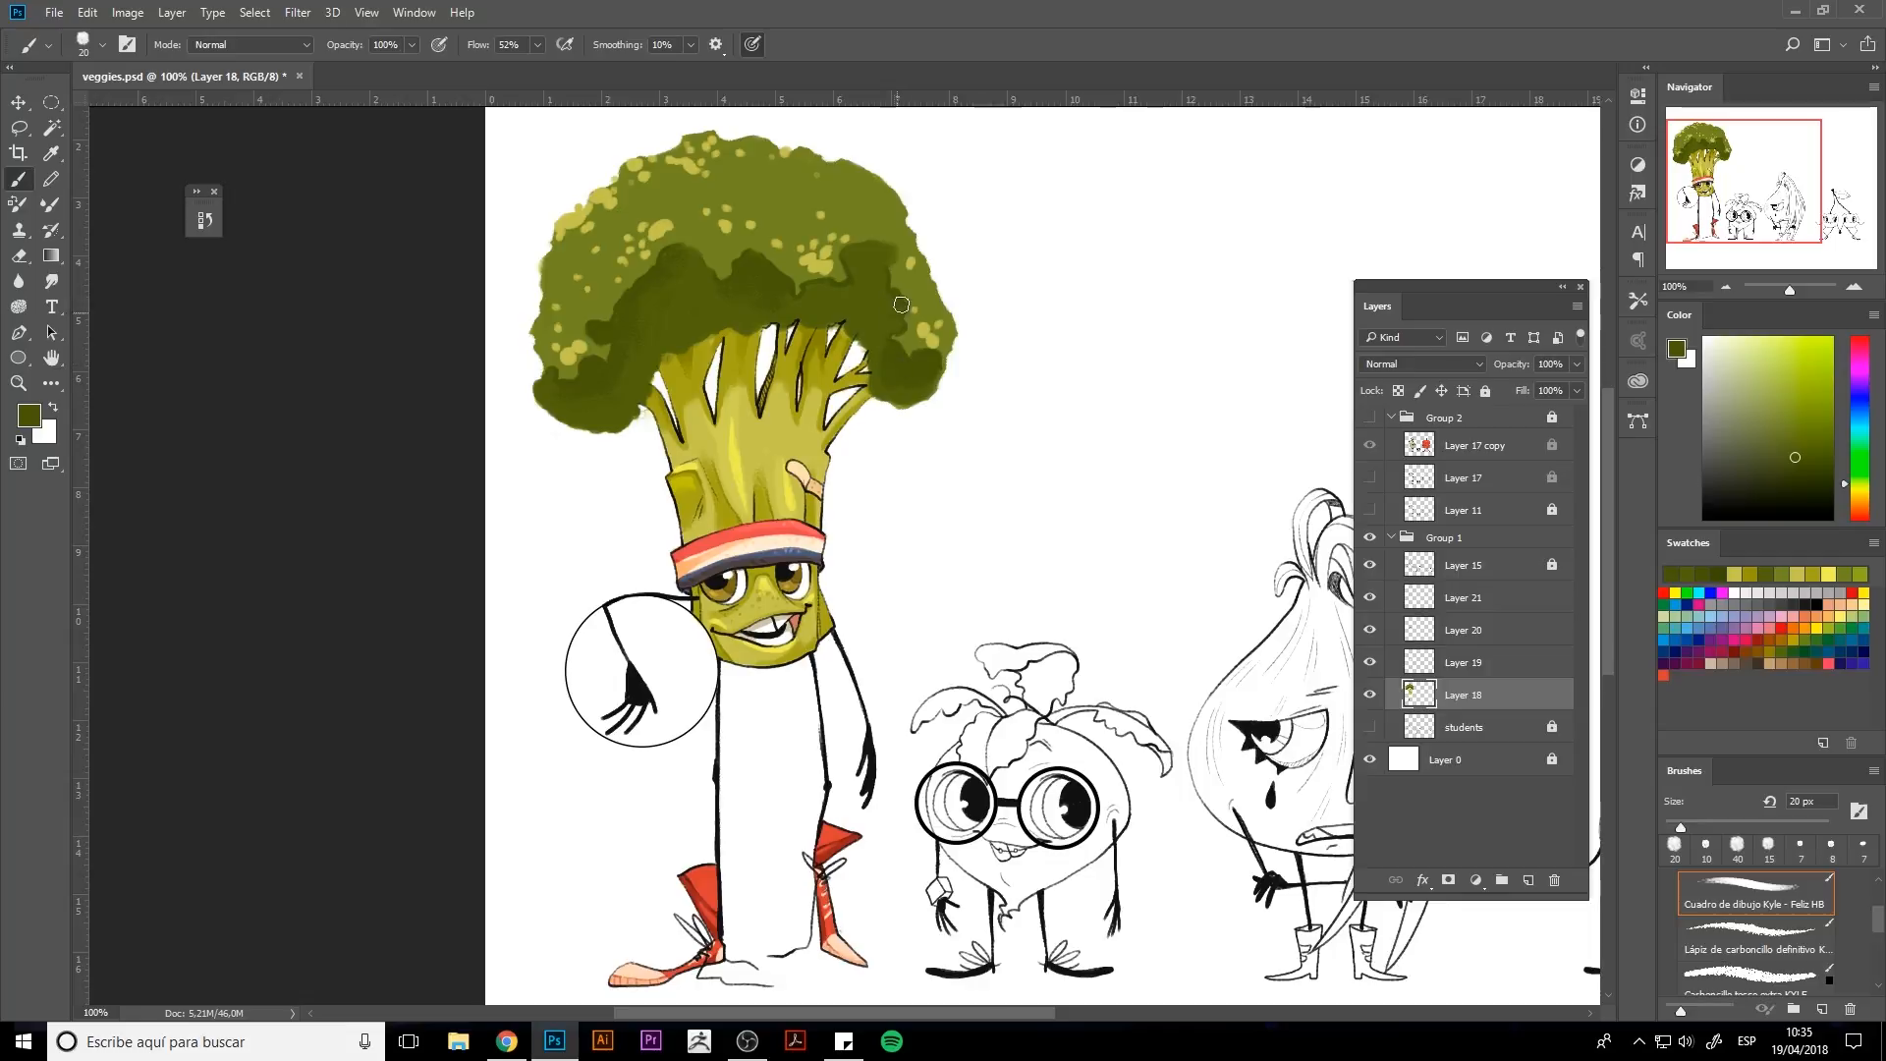
# Sample a mid green and add small strokes along the shadow edges and upper florets.
pyautogui.keyDown('alt'); pyautogui.click(684, 188); pyautogui.keyUp('alt')
pyautogui.press('[')
pyautogui.press('[')
pyautogui.press('[')
pyautogui.press('[')
pyautogui.moveTo(685, 268); pyautogui.dragTo(689, 284)
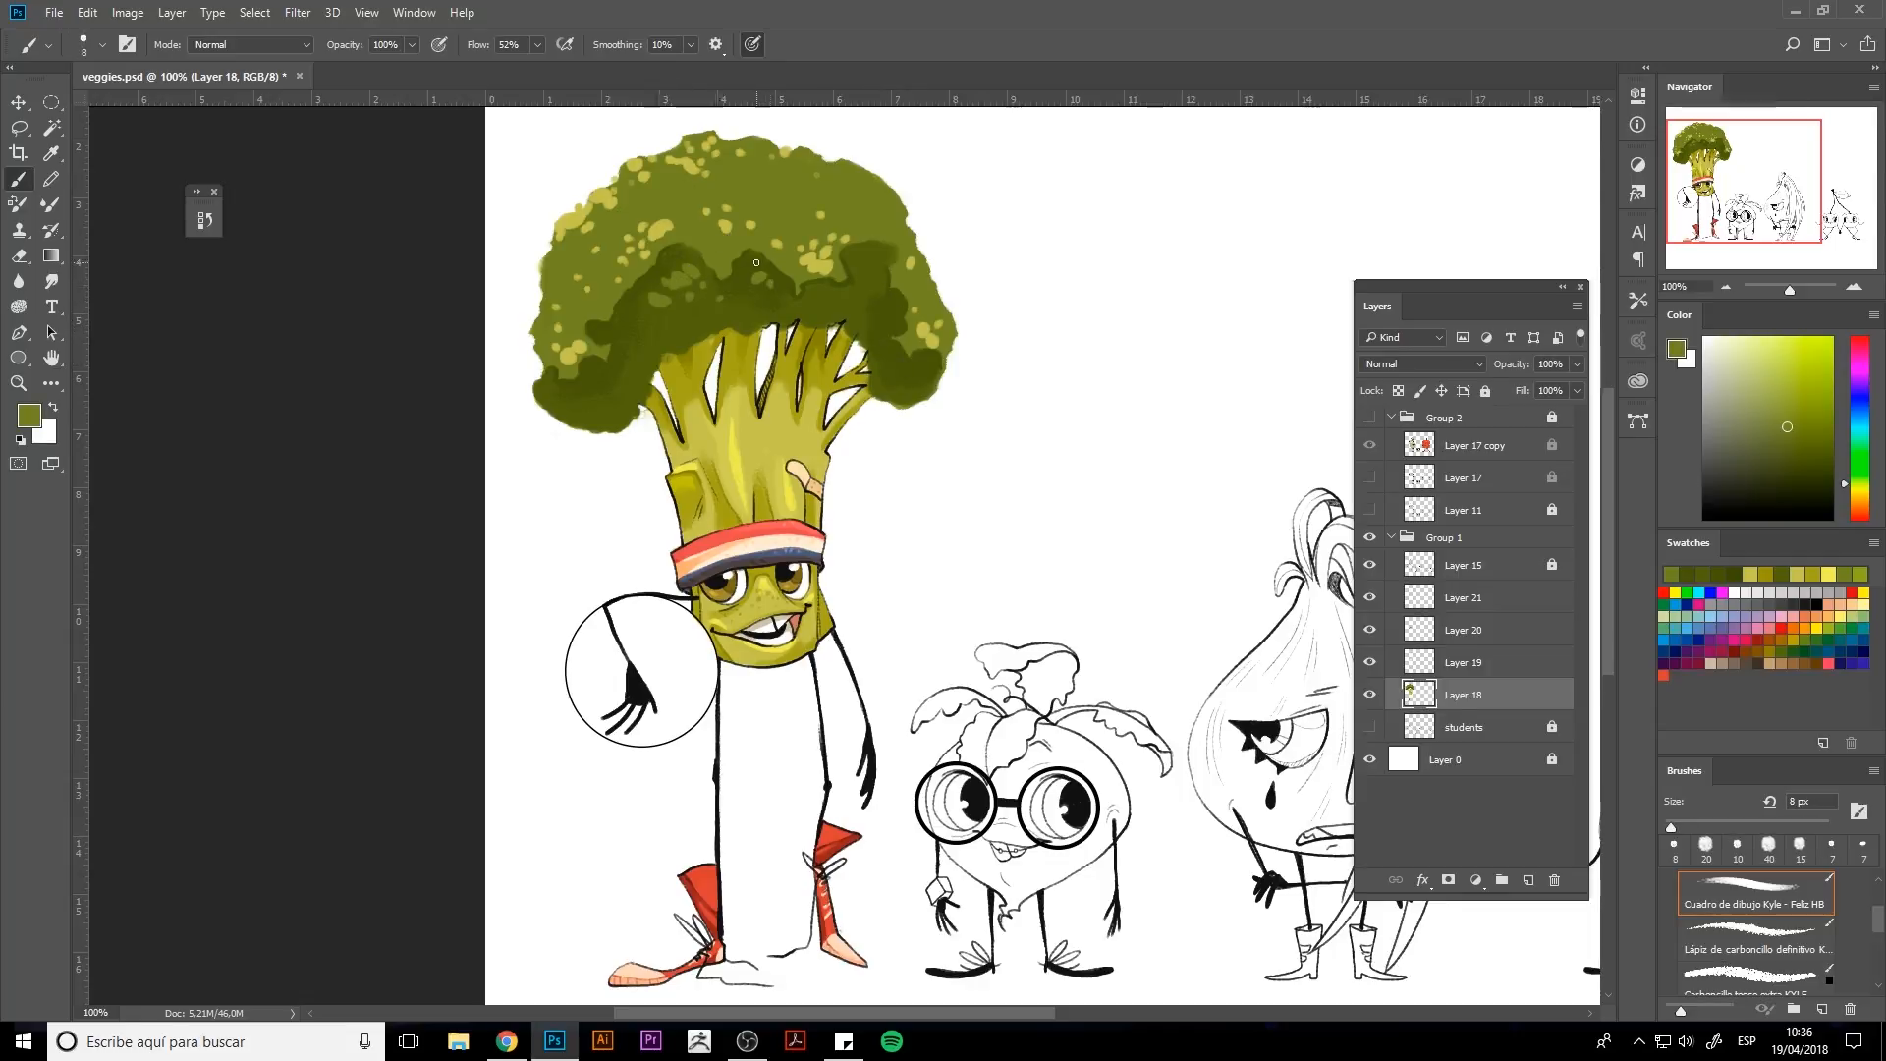
pyautogui.moveTo(859, 305); pyautogui.dragTo(868, 294)
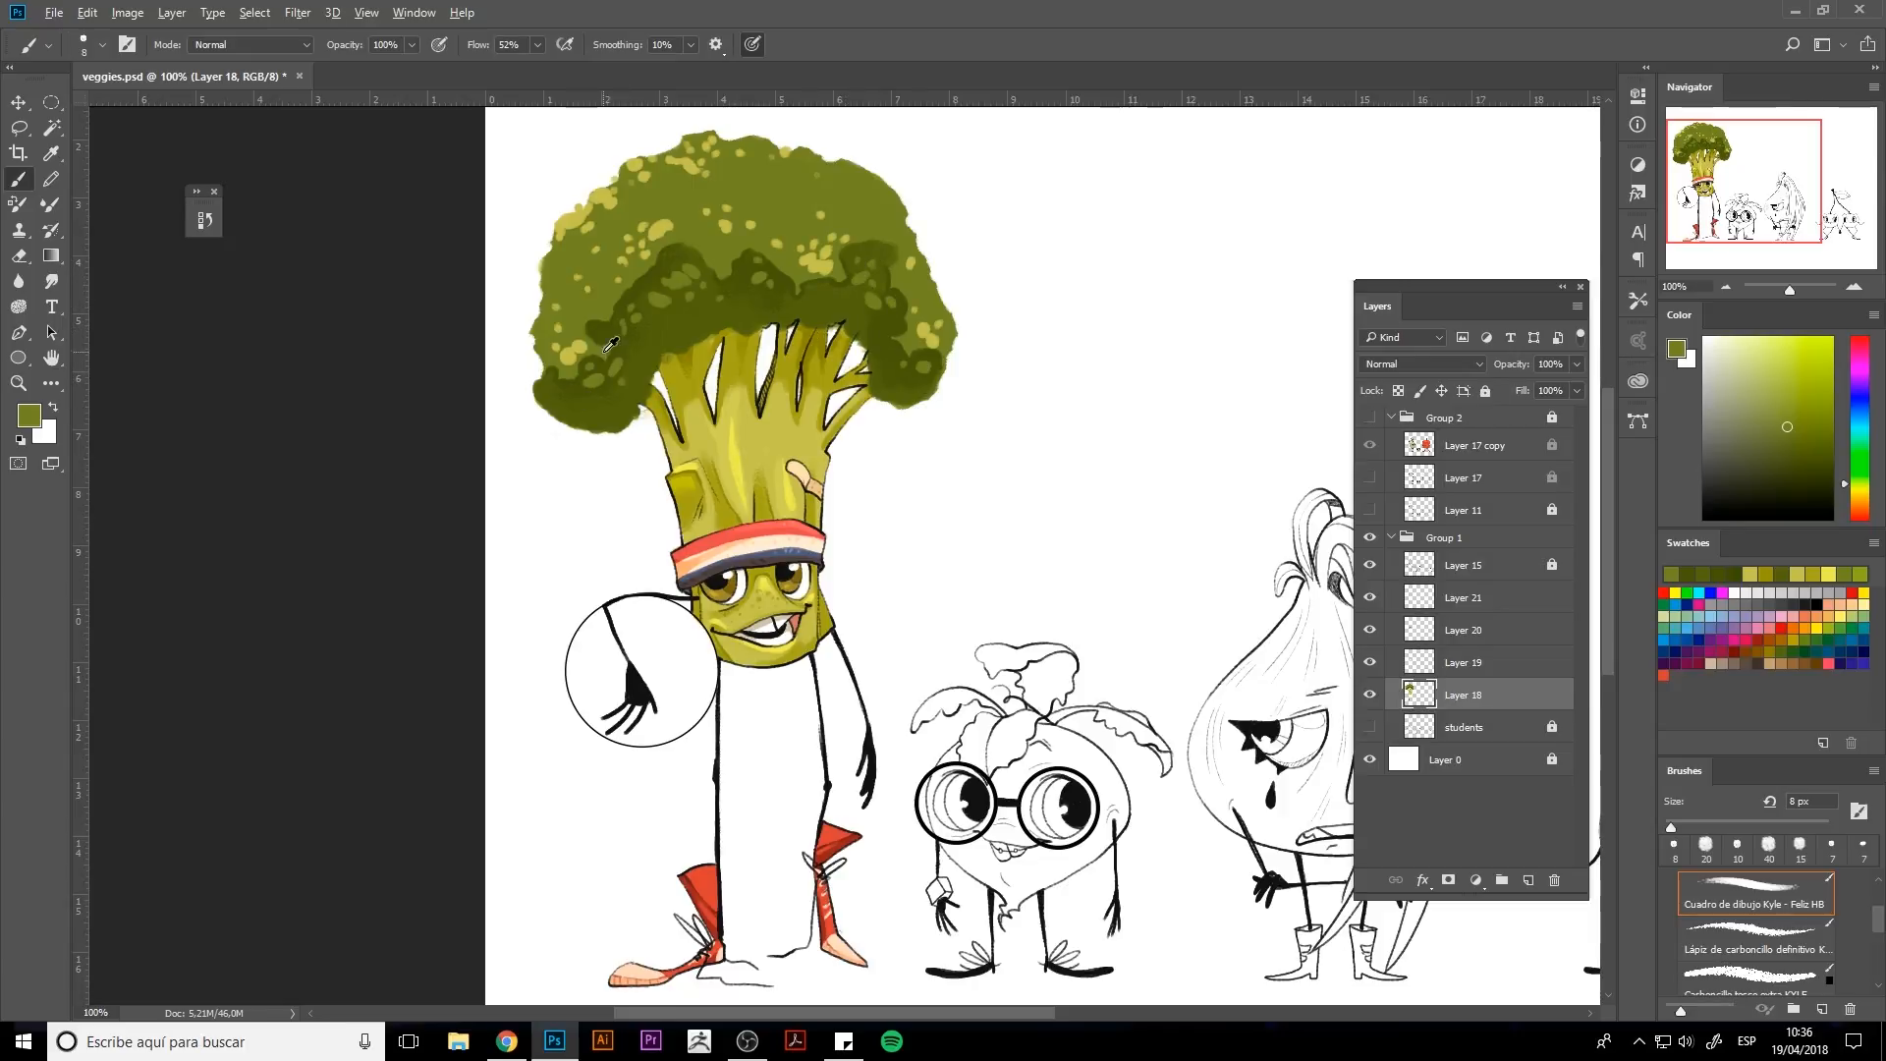
pyautogui.keyDown('alt'); pyautogui.click(794, 190); pyautogui.keyUp('alt')
pyautogui.moveTo(862, 190)
pyautogui.mouseDown()
pyautogui.moveTo(876, 227)
pyautogui.moveTo(849, 179)
pyautogui.mouseUp()
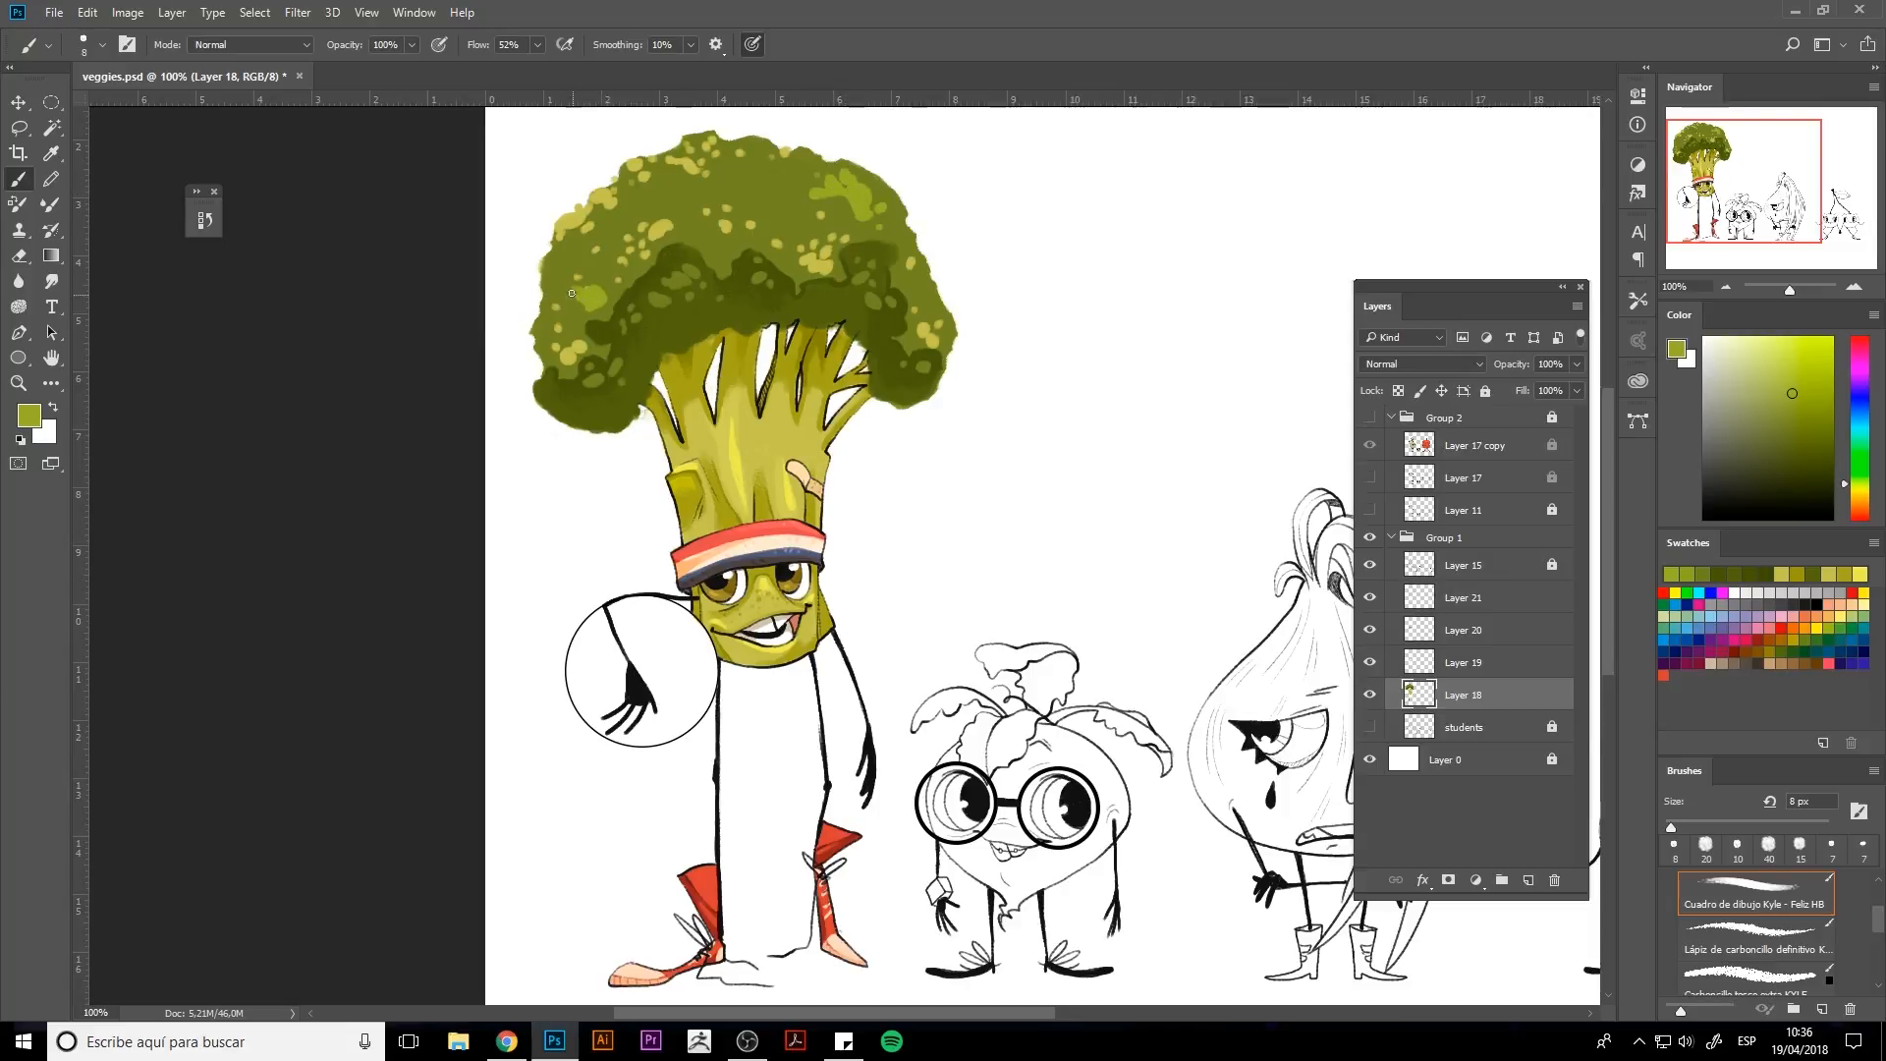
# Brush soft yellow-green highlights onto the upper-right and left florets.
pyautogui.press(']')
pyautogui.press(']')
pyautogui.press(']')
pyautogui.press(']')
pyautogui.press(']')
pyautogui.moveTo(571, 293)
pyautogui.mouseDown()
pyautogui.moveTo(575, 253)
pyautogui.moveTo(601, 292)
pyautogui.mouseUp()
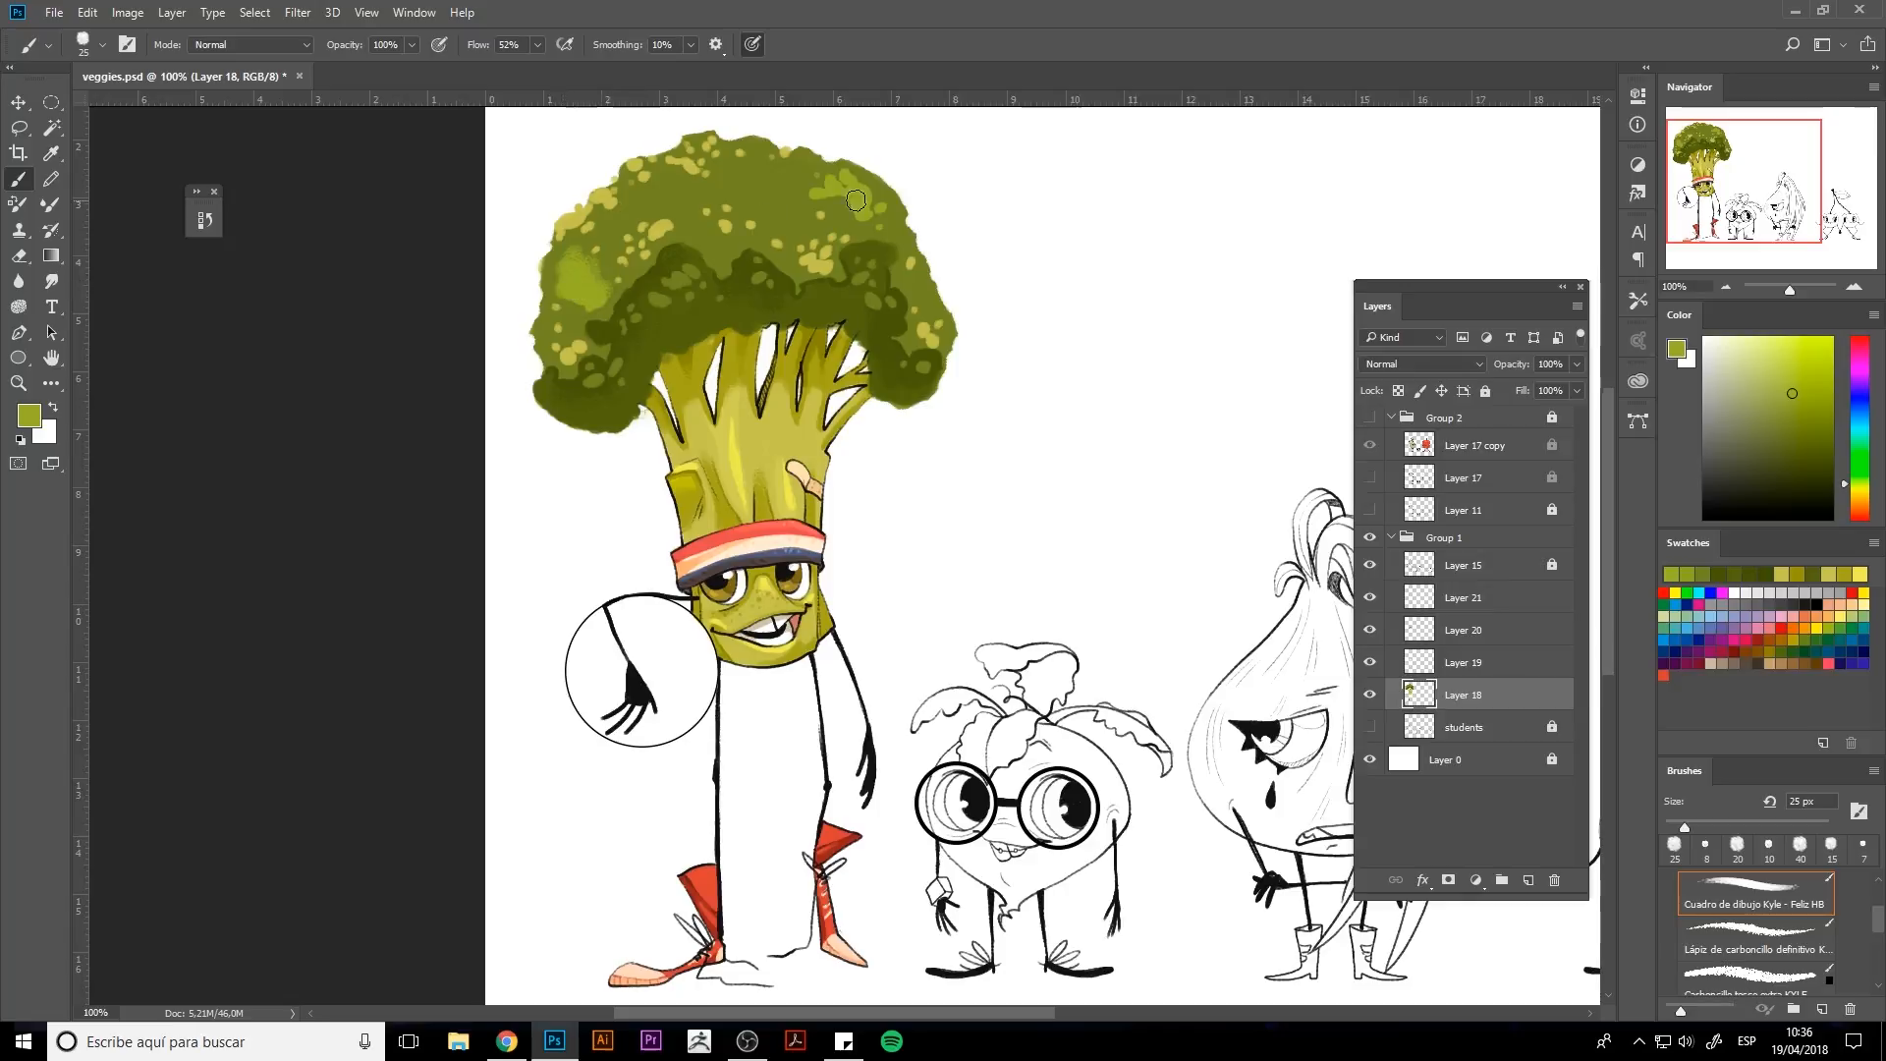
pyautogui.moveTo(857, 200); pyautogui.dragTo(784, 196)
pyautogui.keyDown('alt'); pyautogui.click(791, 204); pyautogui.keyUp('alt')
pyautogui.keyDown('alt'); pyautogui.click(657, 230); pyautogui.keyUp('alt')
pyautogui.press('[')
pyautogui.press('[')
pyautogui.press('[')
pyautogui.press('[')
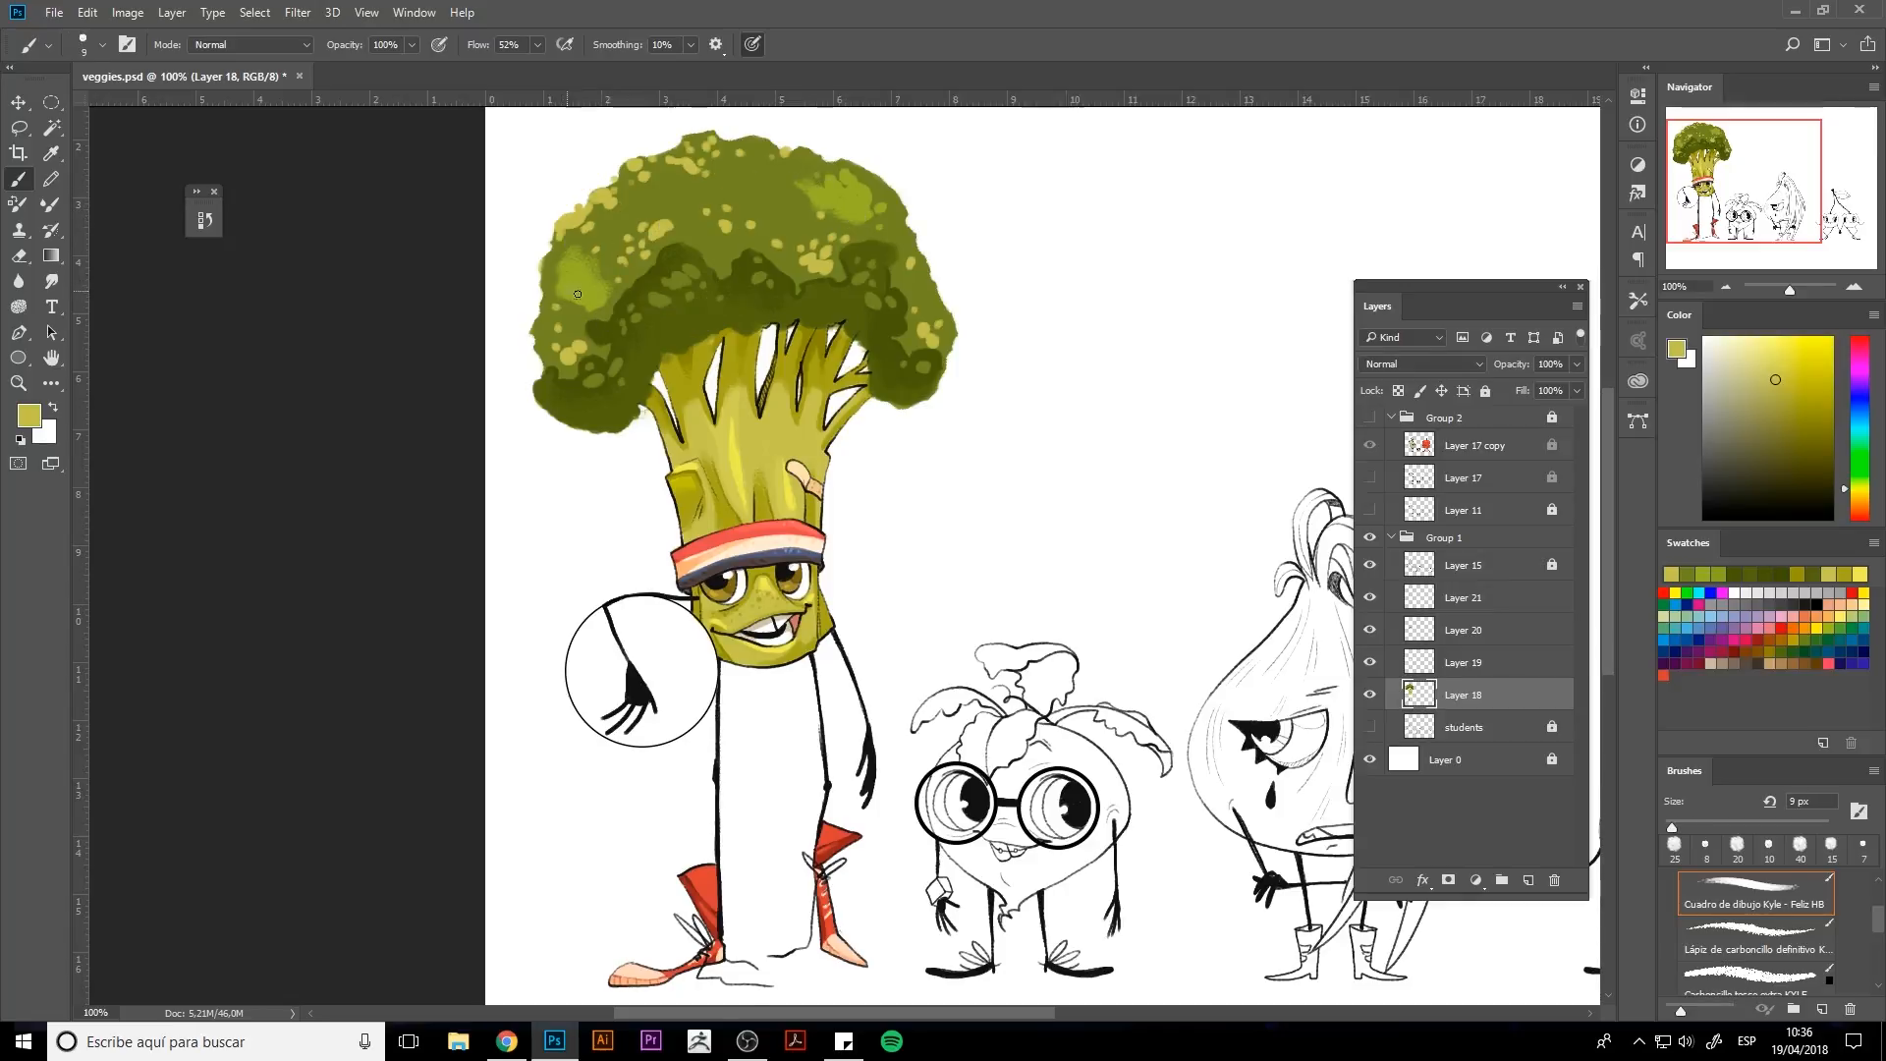
pyautogui.moveTo(573, 293); pyautogui.dragTo(594, 294)
pyautogui.keyDown('alt'); pyautogui.click(604, 310); pyautogui.keyUp('alt')
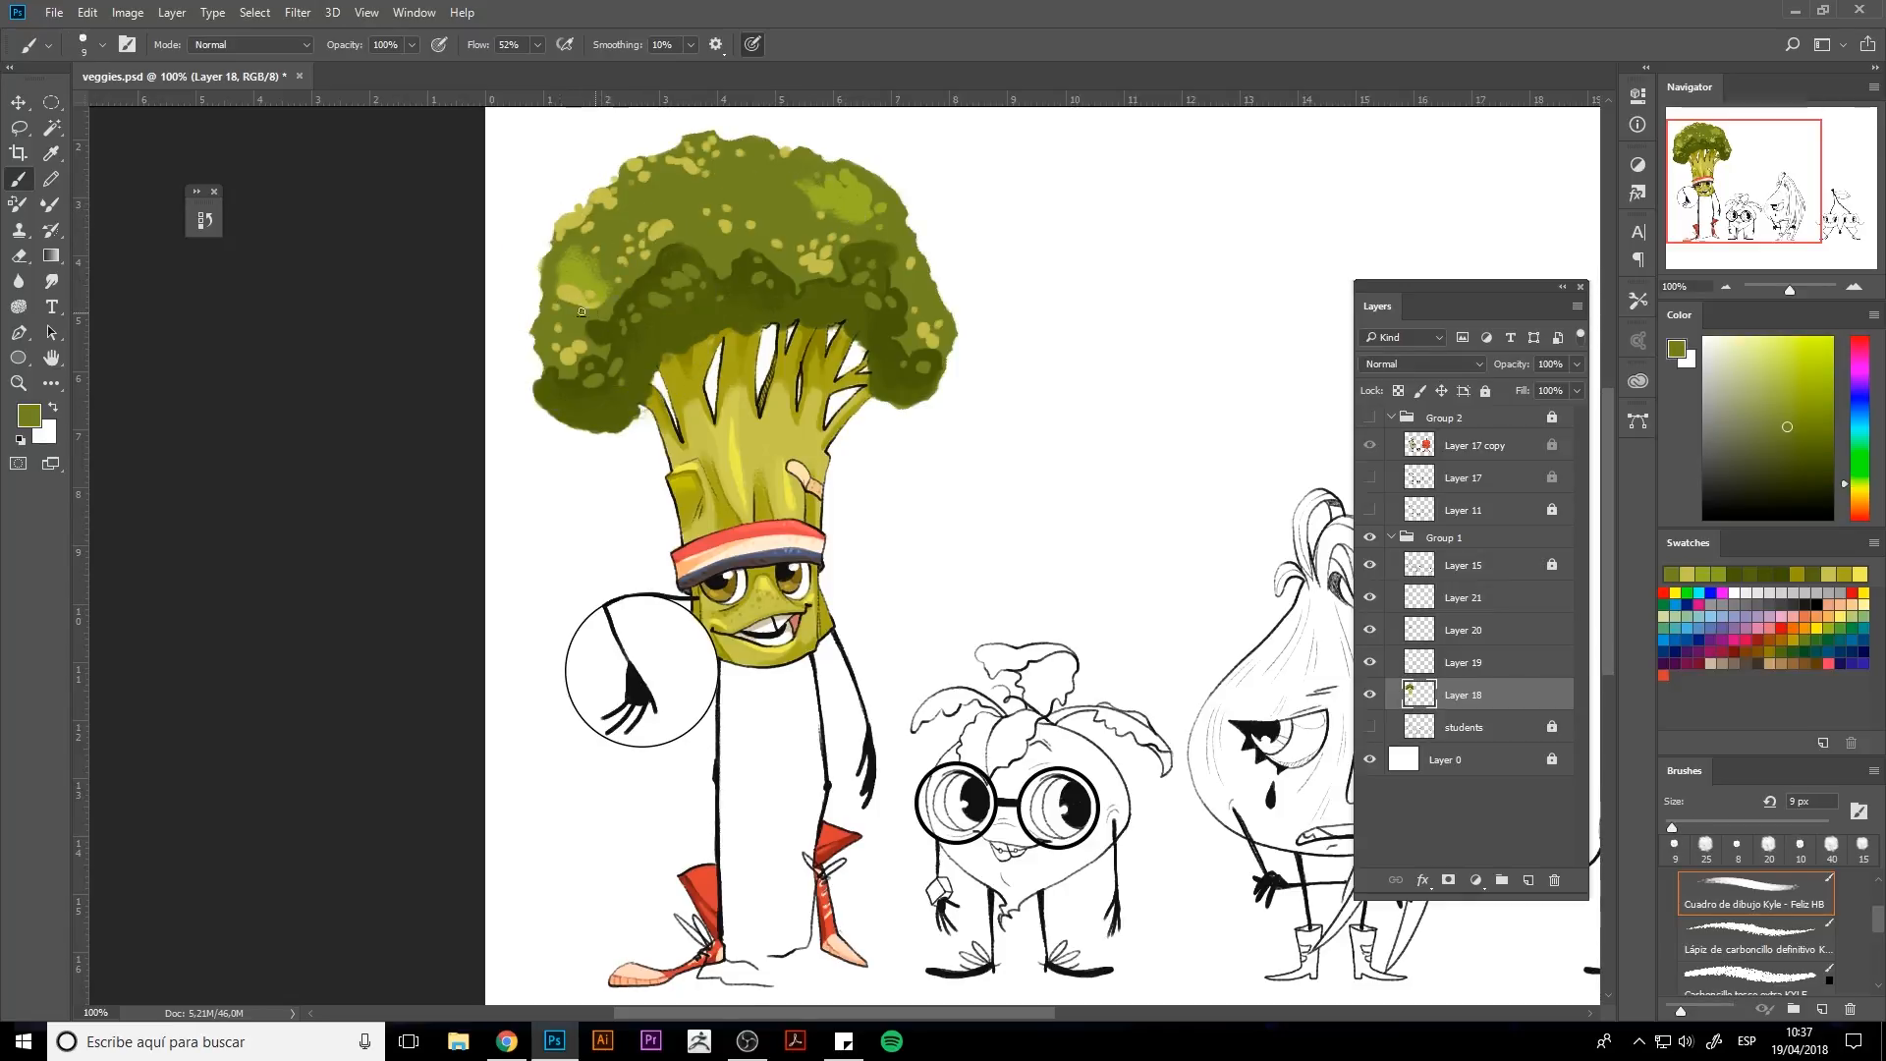
# Dab dark green spots across the upper florets of the broccoli crown.
pyautogui.keyDown('alt'); pyautogui.click(818, 261); pyautogui.keyUp('alt')
pyautogui.moveTo(857, 217); pyautogui.dragTo(869, 218)
pyautogui.keyDown('alt'); pyautogui.click(872, 227); pyautogui.keyUp('alt')
pyautogui.keyDown('alt'); pyautogui.click(873, 201); pyautogui.keyUp('alt')
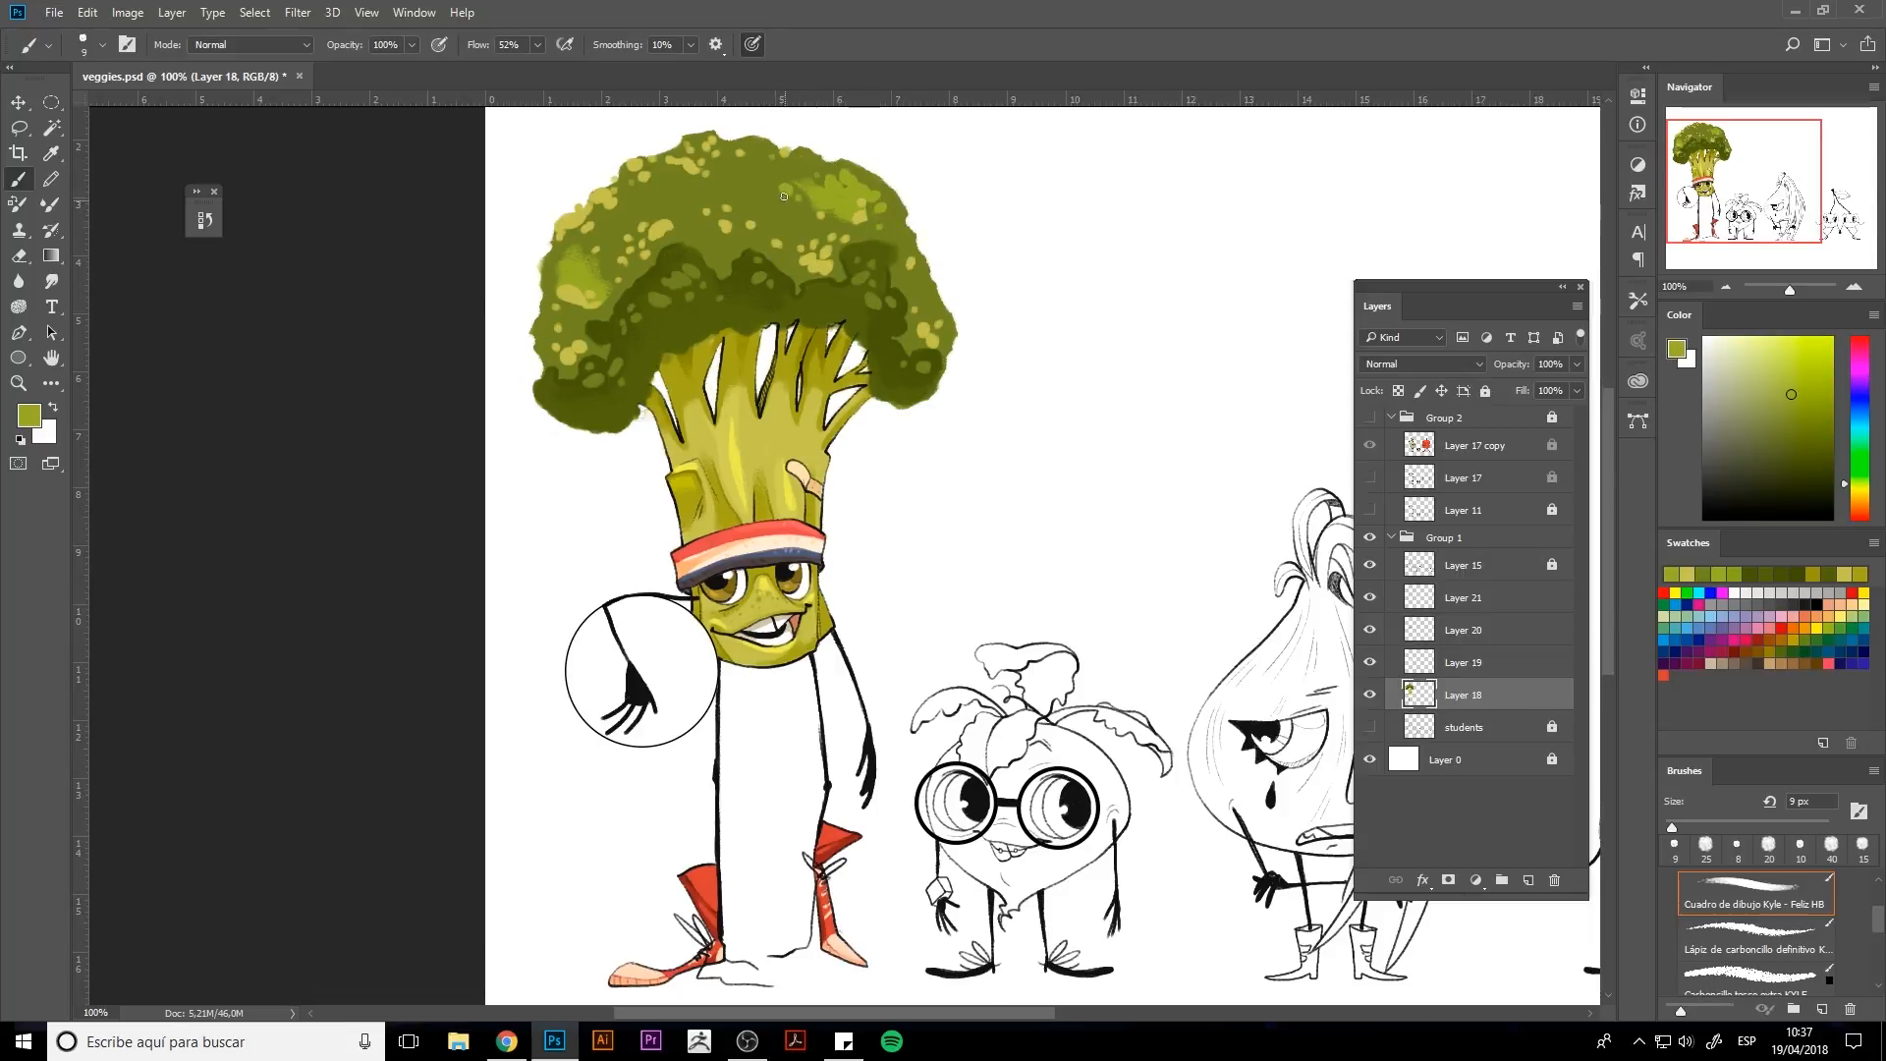
# Sample a pale yellow and dab small bright highlights onto the upper-left florets.
pyautogui.press('[')
pyautogui.keyDown('alt'); pyautogui.click(606, 277); pyautogui.keyUp('alt')
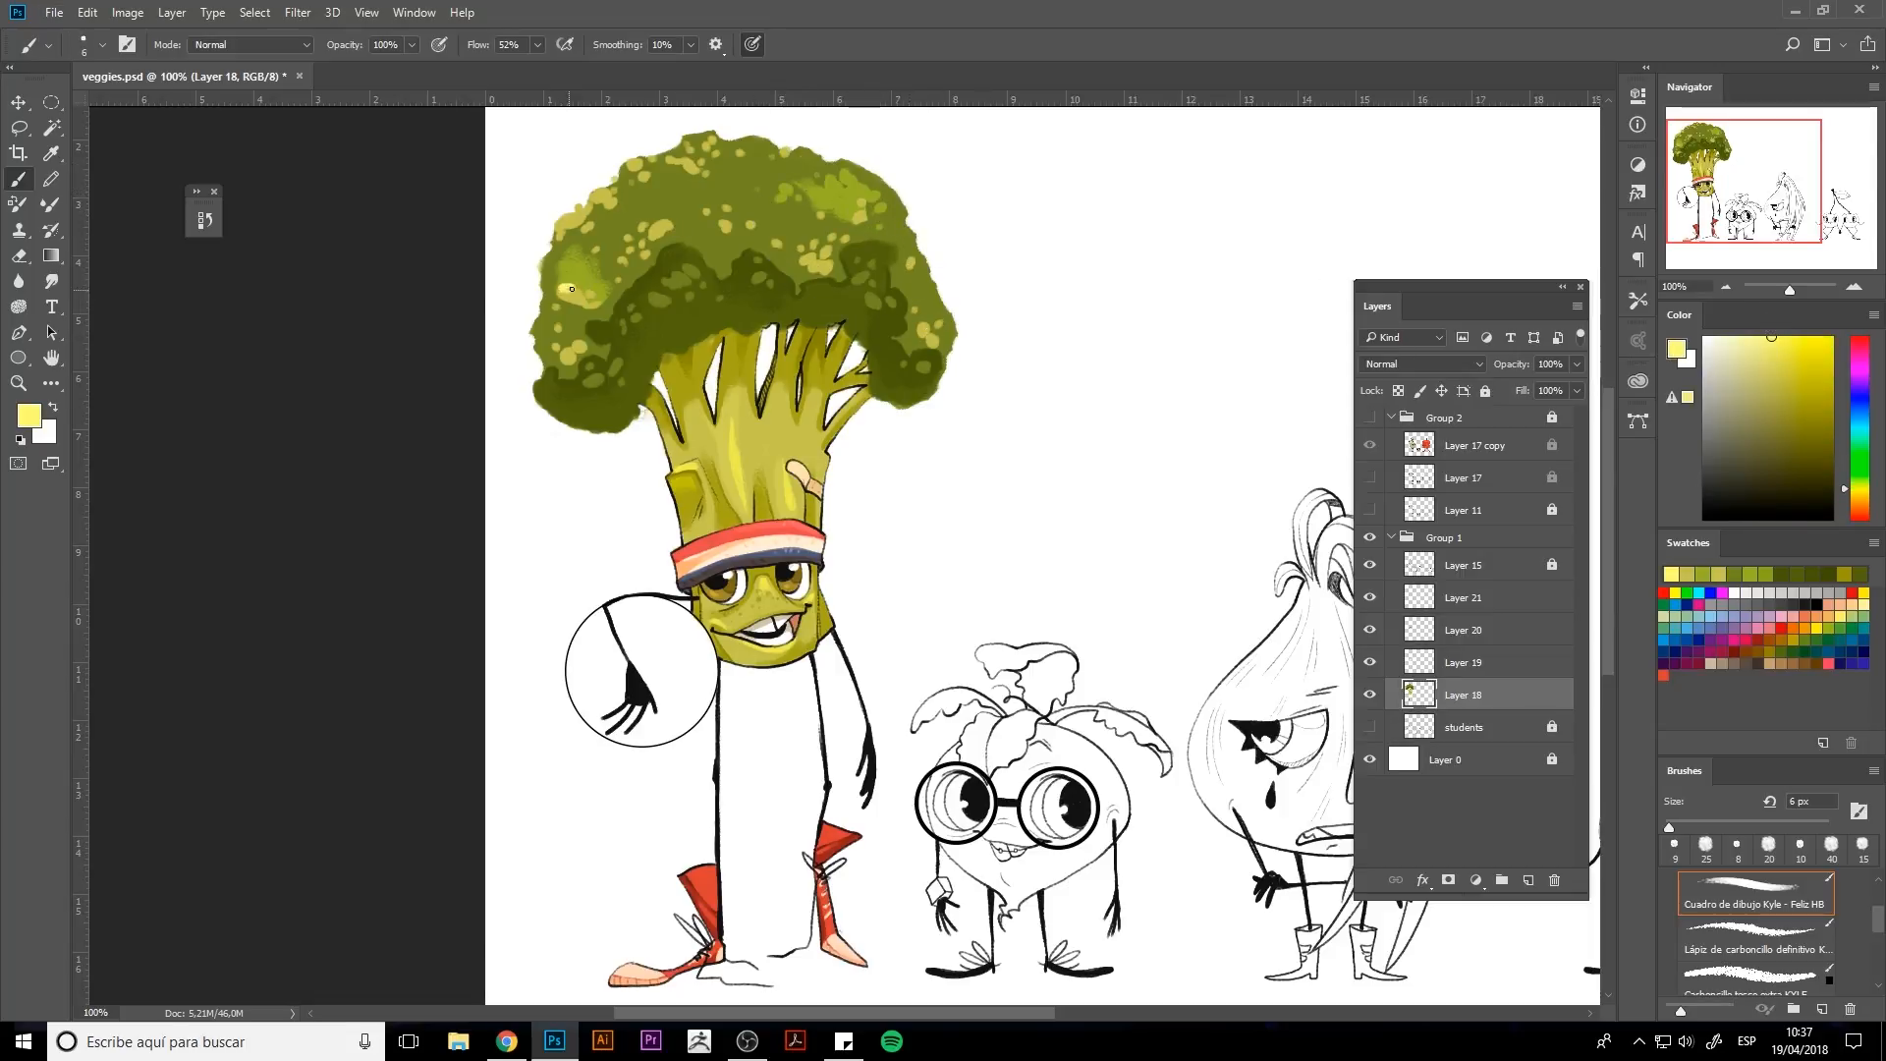
pyautogui.moveTo(571, 288); pyautogui.dragTo(562, 281)
pyautogui.keyDown('alt'); pyautogui.click(824, 202); pyautogui.keyUp('alt')
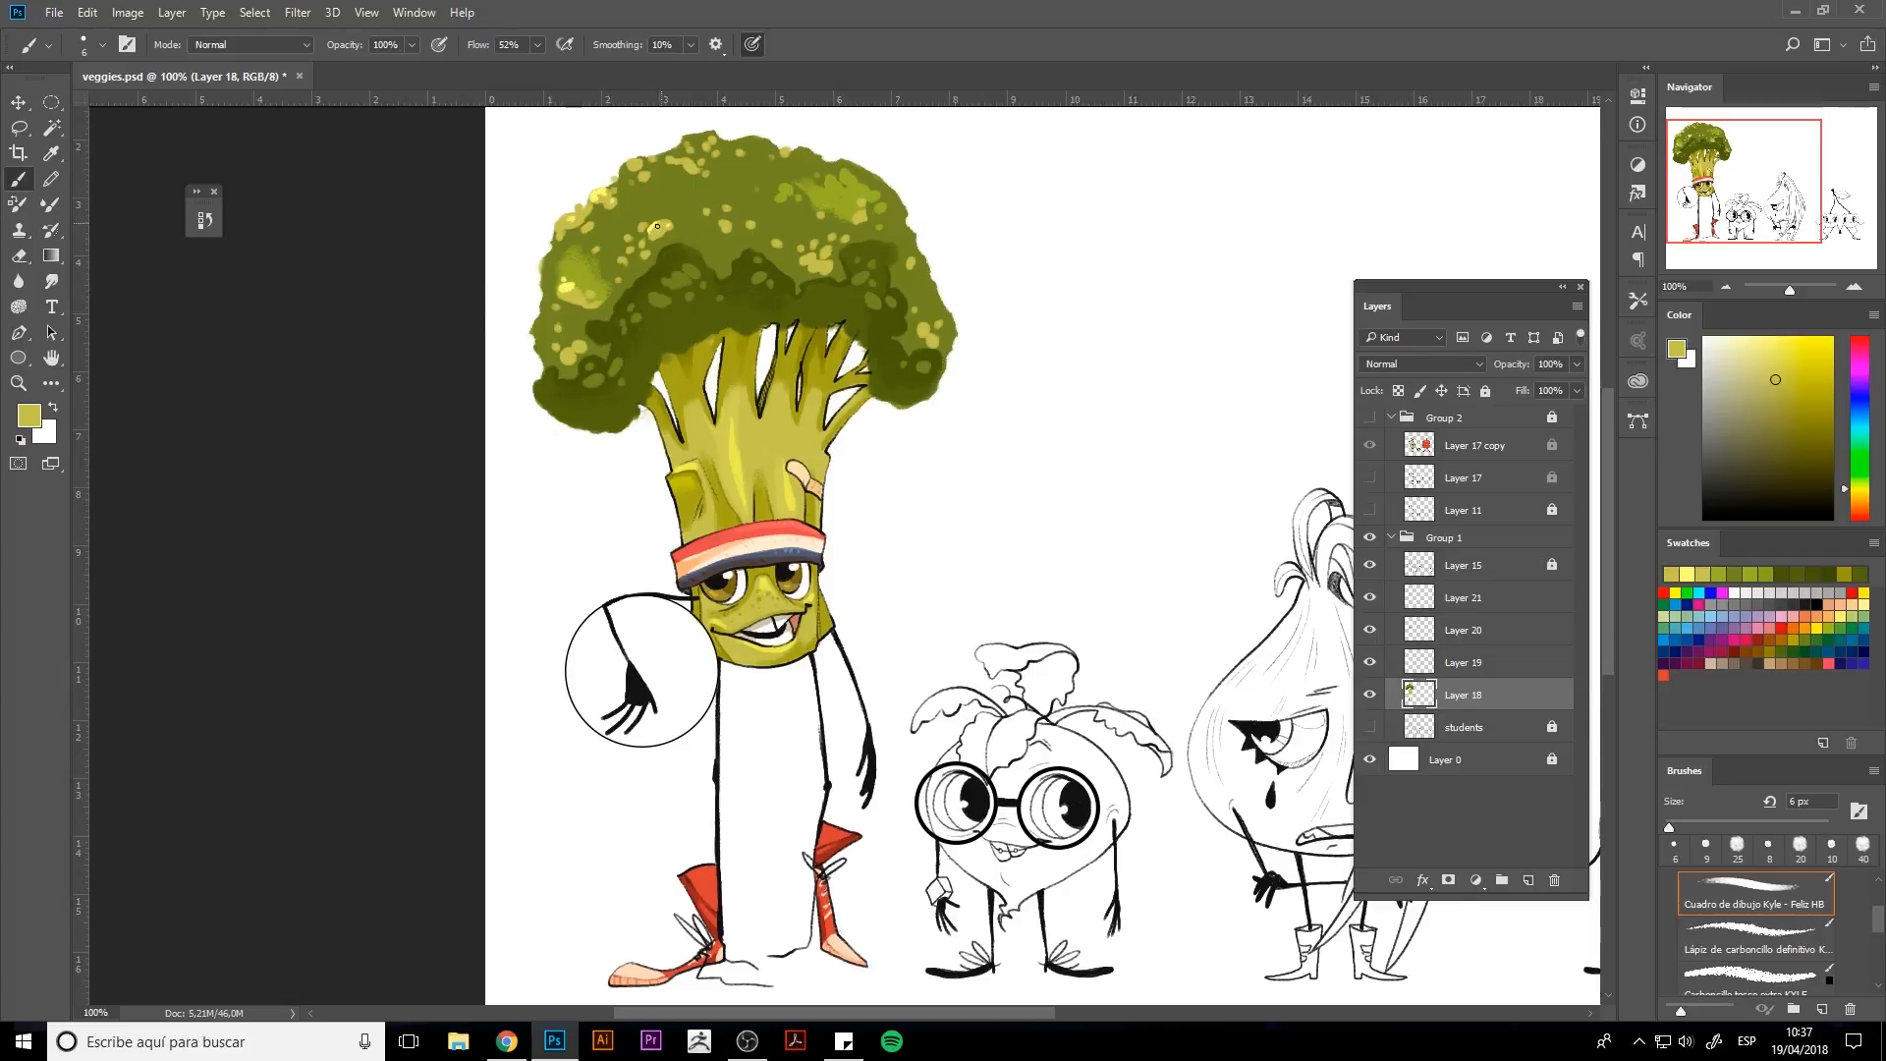
pyautogui.keyDown('alt'); pyautogui.click(579, 285); pyautogui.keyUp('alt')
pyautogui.keyDown('alt'); pyautogui.click(562, 286); pyautogui.keyUp('alt')
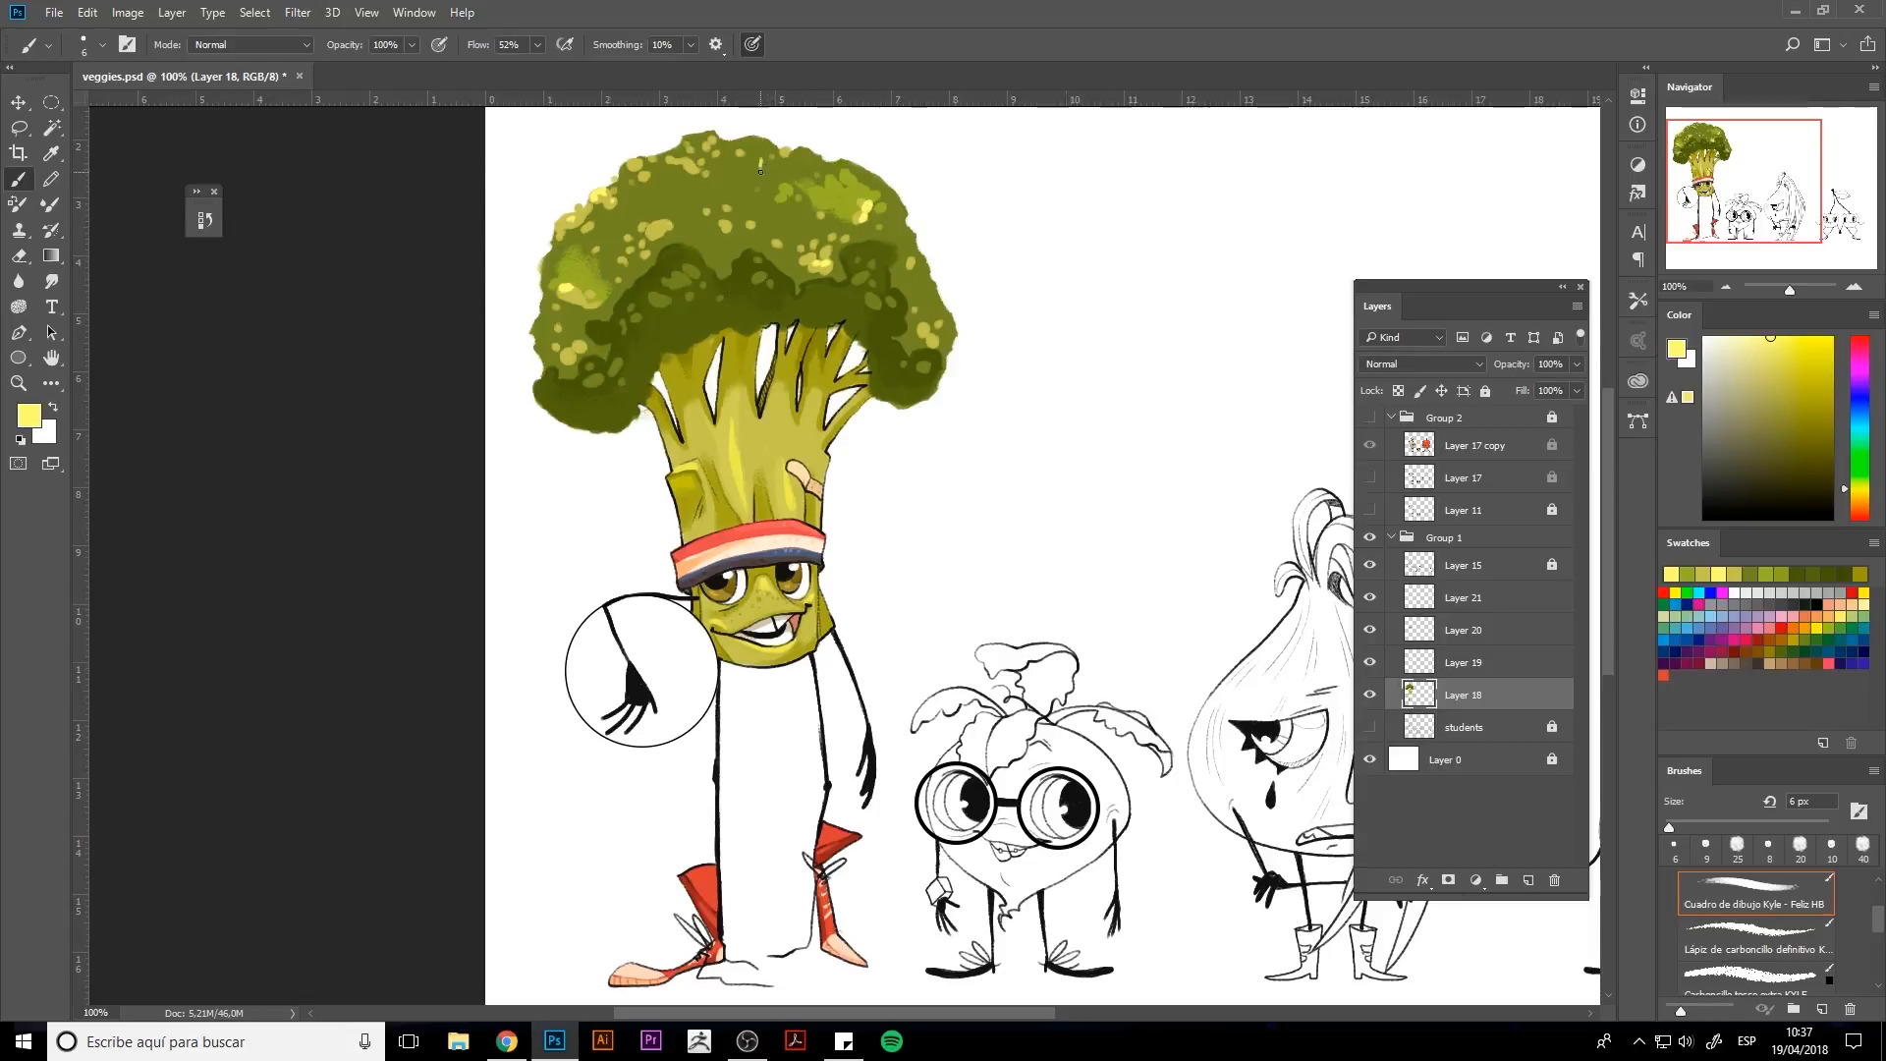
# Sample dark green, enlarge the brush, set flow to 14% and brush soft shadows along the crown's lower edge.
pyautogui.keyDown('alt'); pyautogui.click(886, 381); pyautogui.keyUp('alt')
pyautogui.keyDown('alt'); pyautogui.click(777, 313); pyautogui.keyUp('alt')
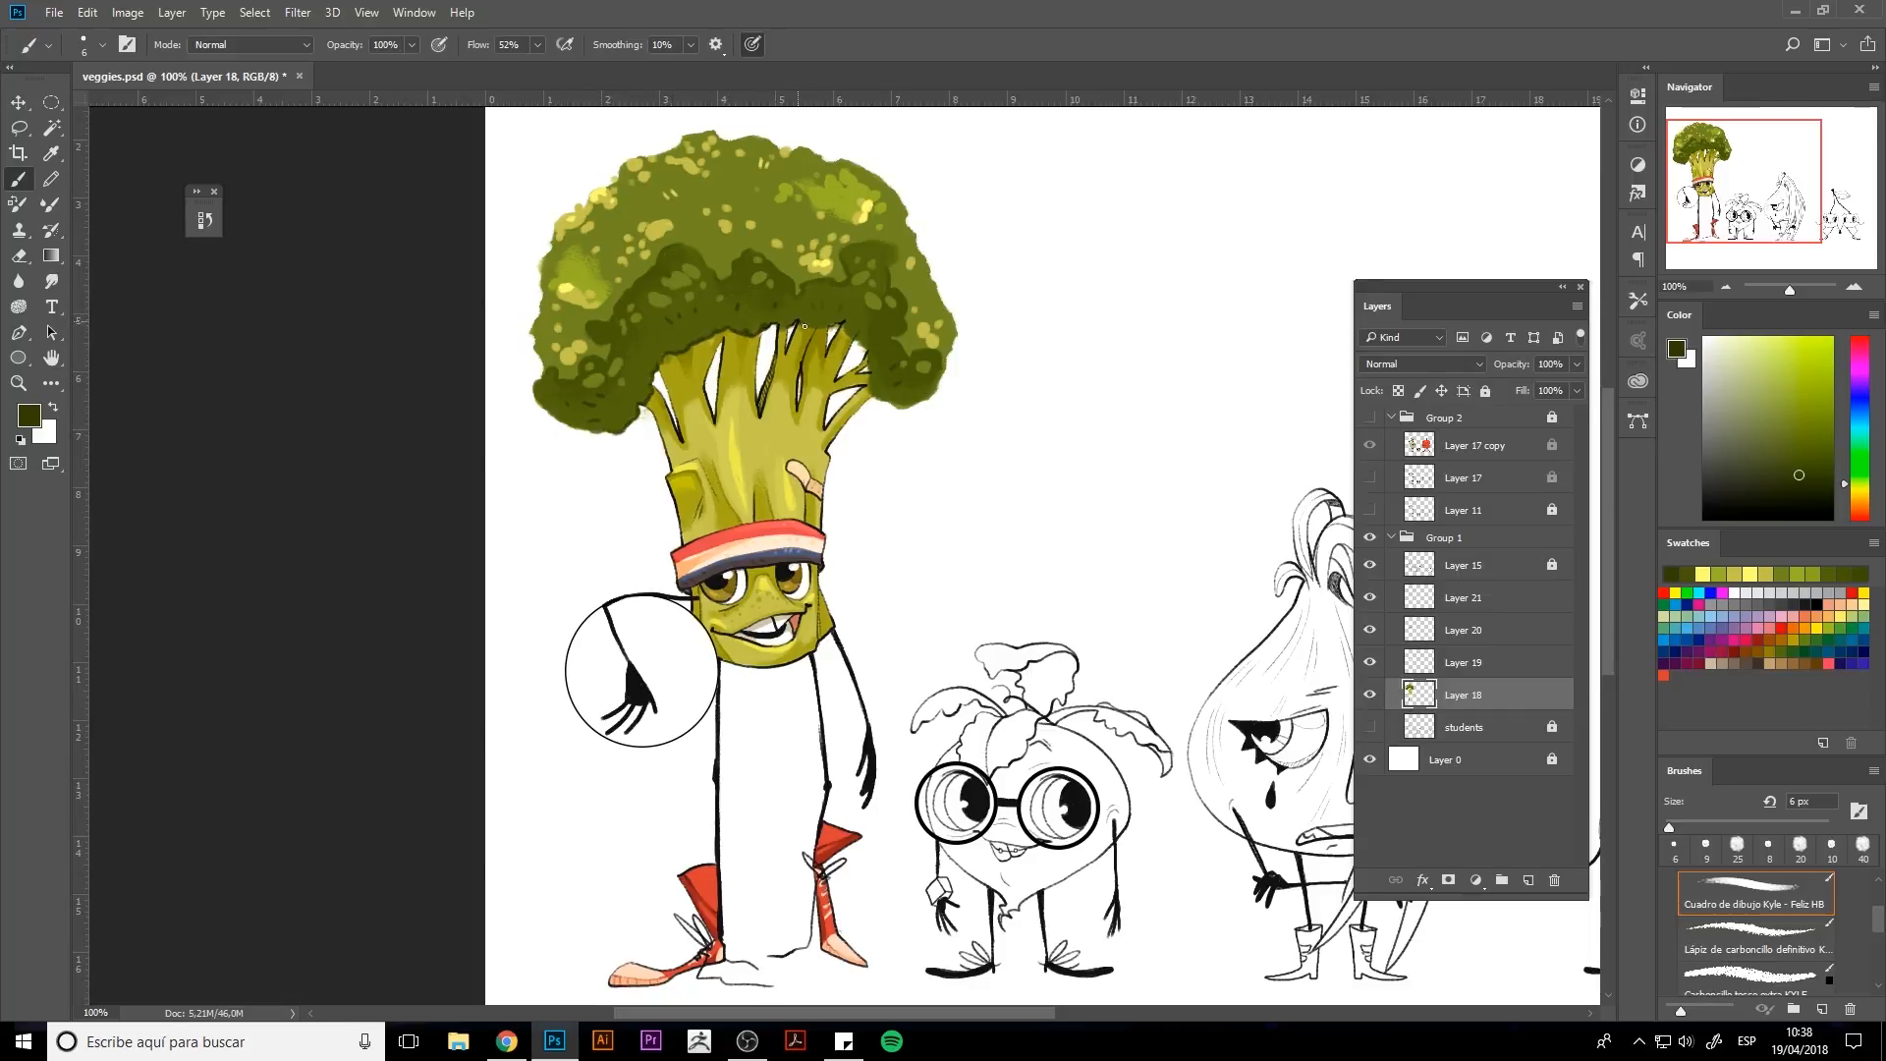
pyautogui.press(']')
pyautogui.press(']')
pyautogui.press('[')
pyautogui.press('[')
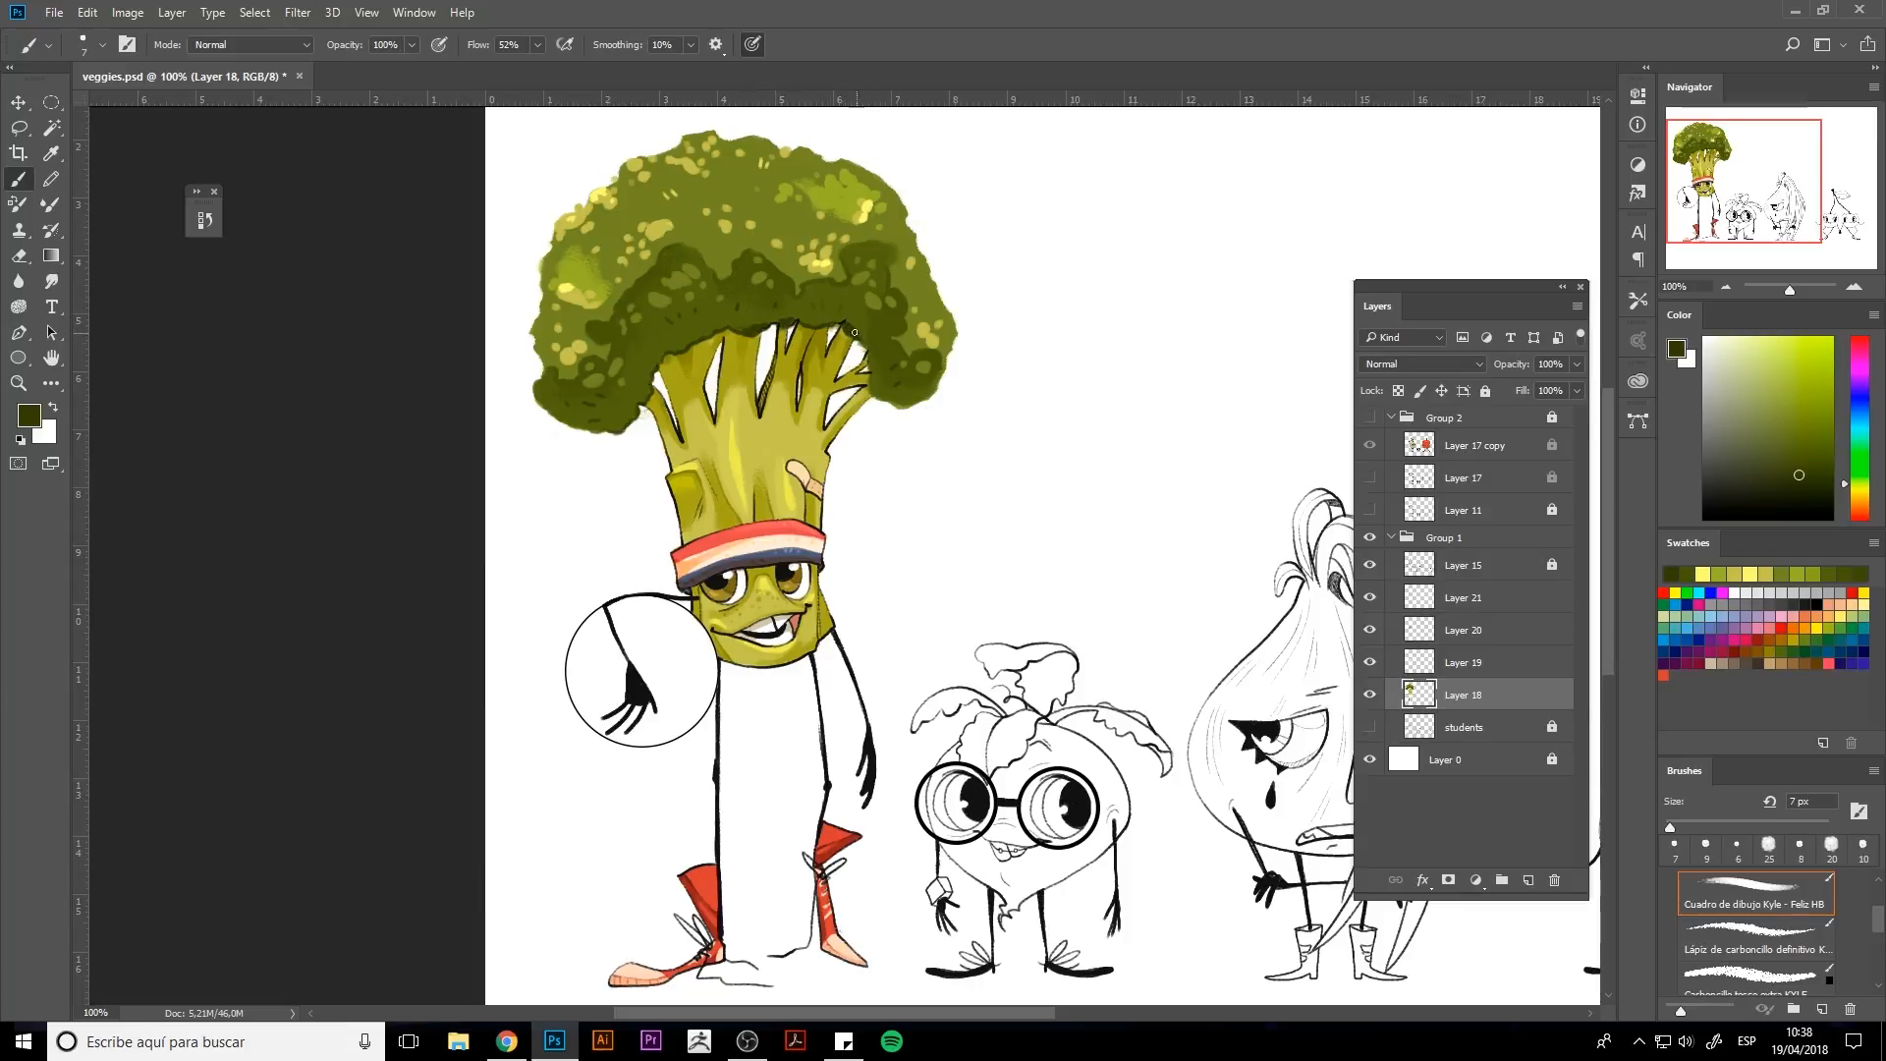
pyautogui.press(']')
pyautogui.press(']')
pyautogui.hotkey('shift', '1')
pyautogui.hotkey('shift', '4')
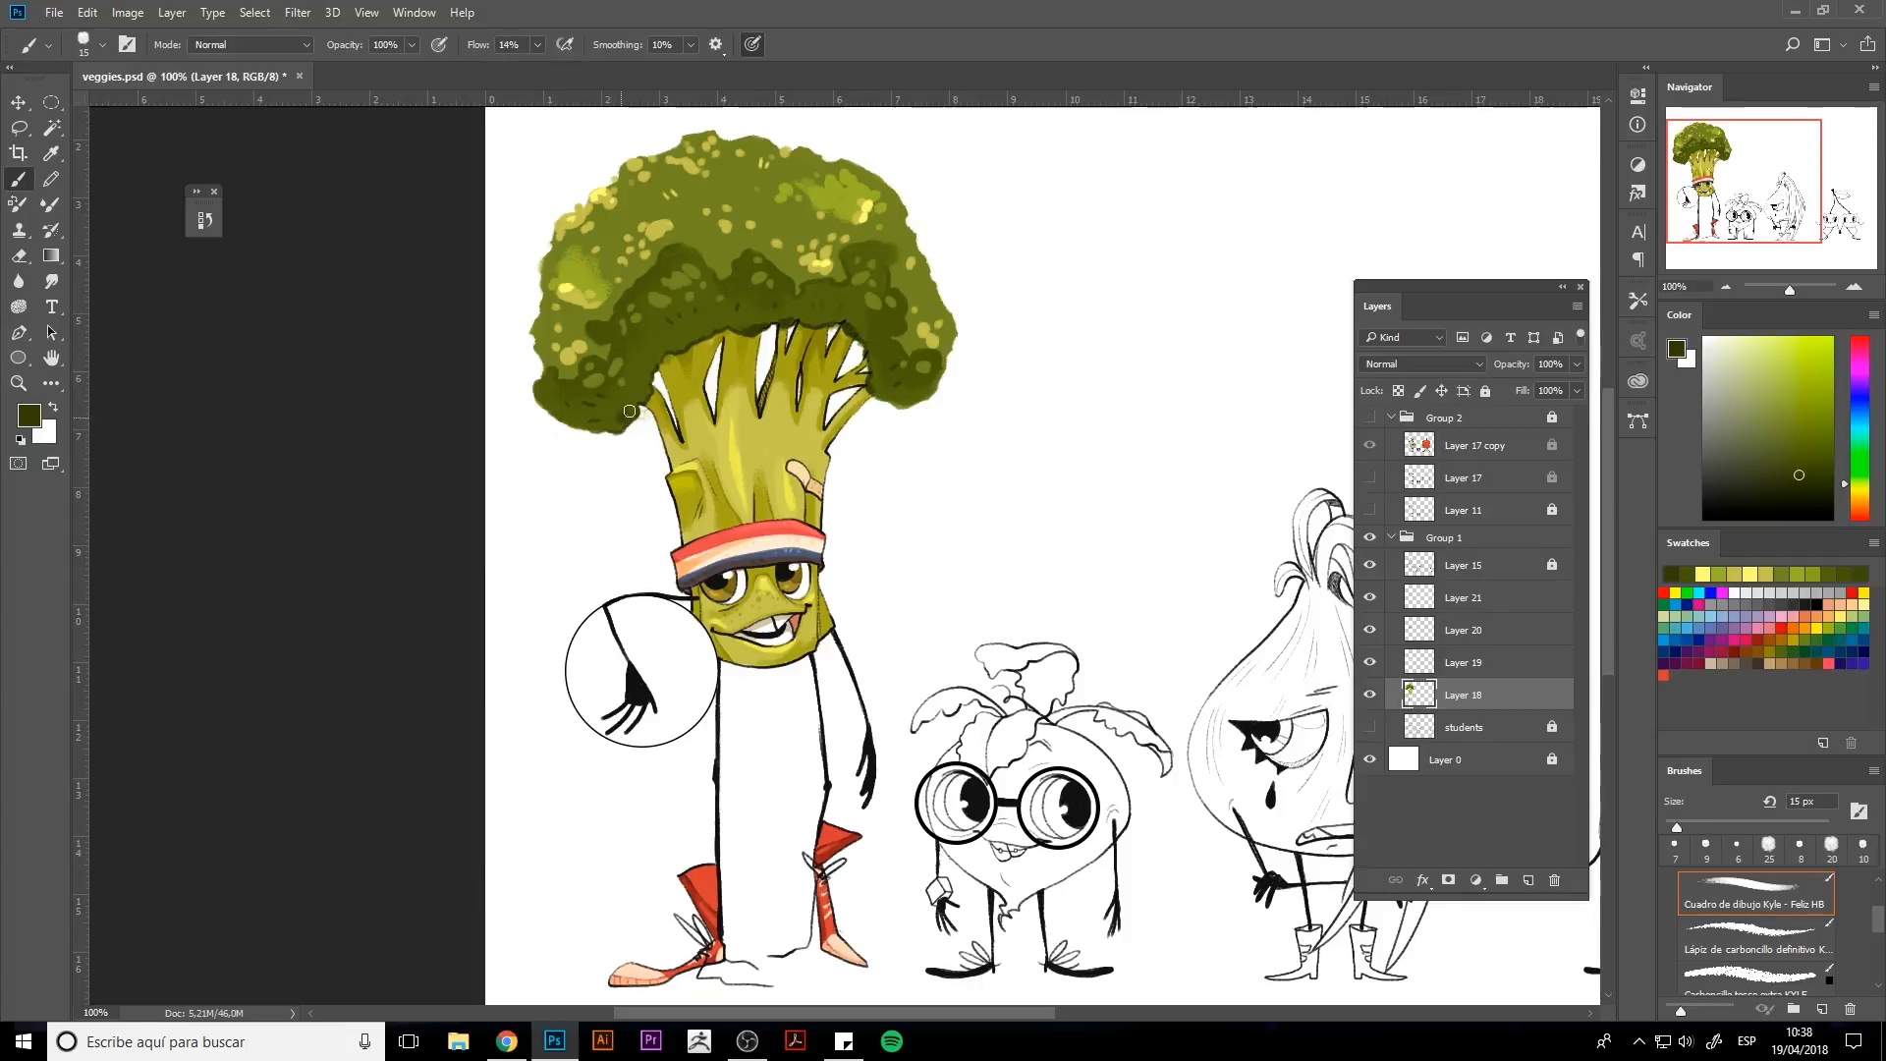
pyautogui.moveTo(636, 381); pyautogui.dragTo(655, 368)
pyautogui.moveTo(735, 323)
pyautogui.mouseDown()
pyautogui.moveTo(764, 316)
pyautogui.moveTo(724, 322)
pyautogui.mouseUp()
pyautogui.moveTo(852, 328); pyautogui.dragTo(893, 376)
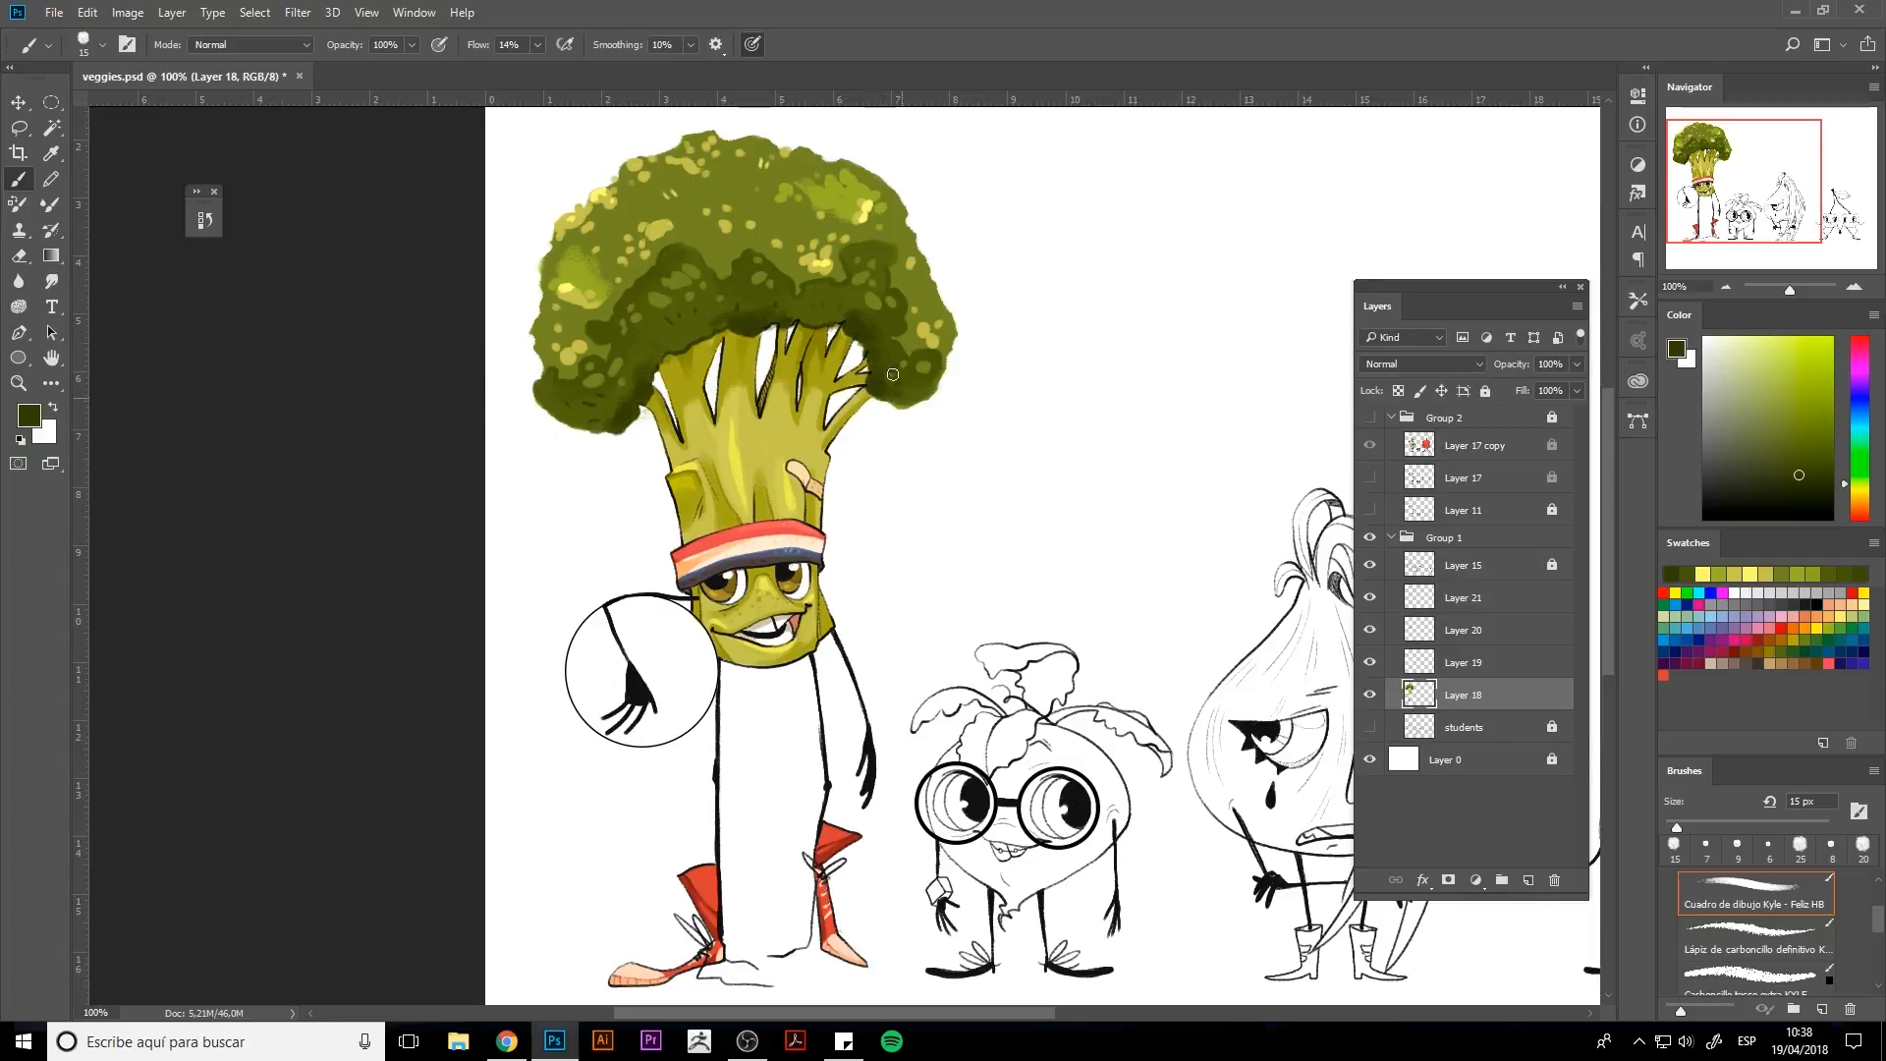
# Save the document.
pyautogui.hotkey('ctrl', '-')
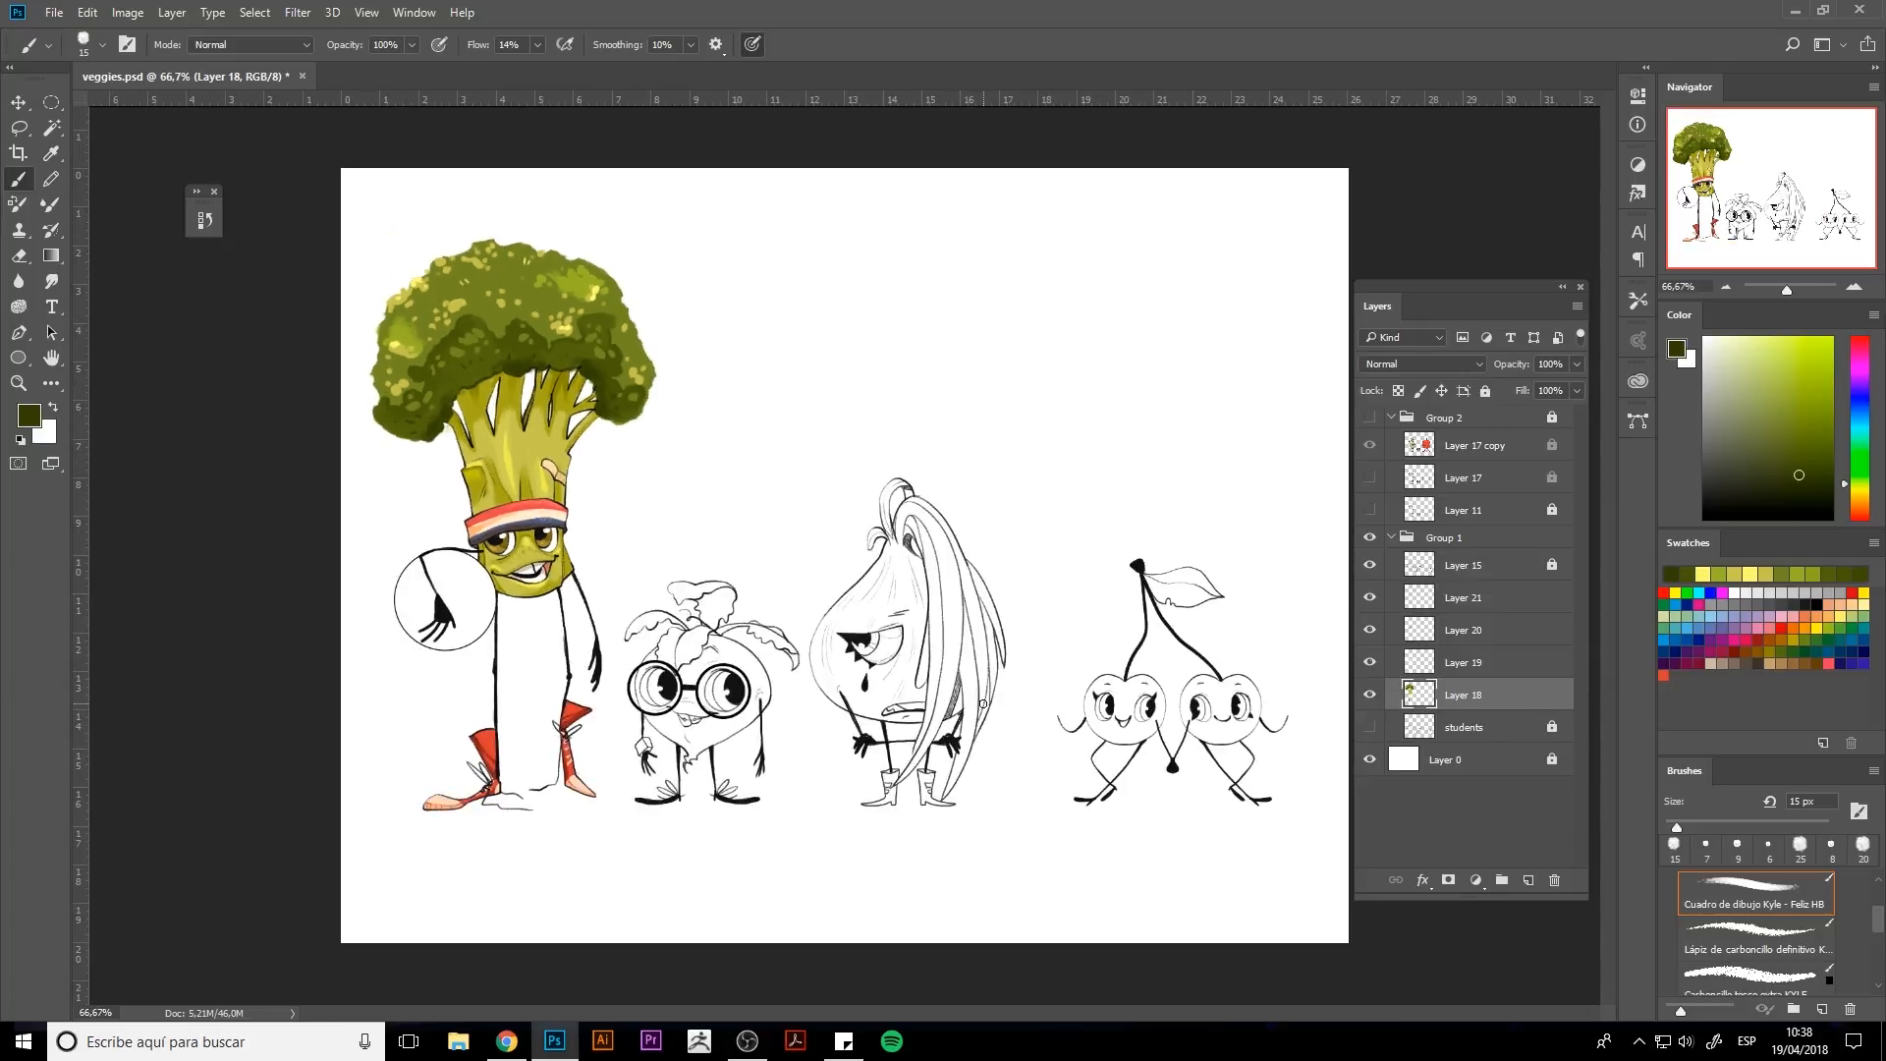
pyautogui.hotkey('ctrl', 's')
pyautogui.hotkey('ctrl', '+')
pyautogui.moveTo(867, 632); pyautogui.dragTo(1171, 603)
# Merge the broccoli colour layers into a single layer.
pyautogui.keyDown('shift'); pyautogui.click(1468, 598); pyautogui.keyUp('shift')
pyautogui.hotkey('ctrl', 'e')
pyautogui.click(1371, 599)
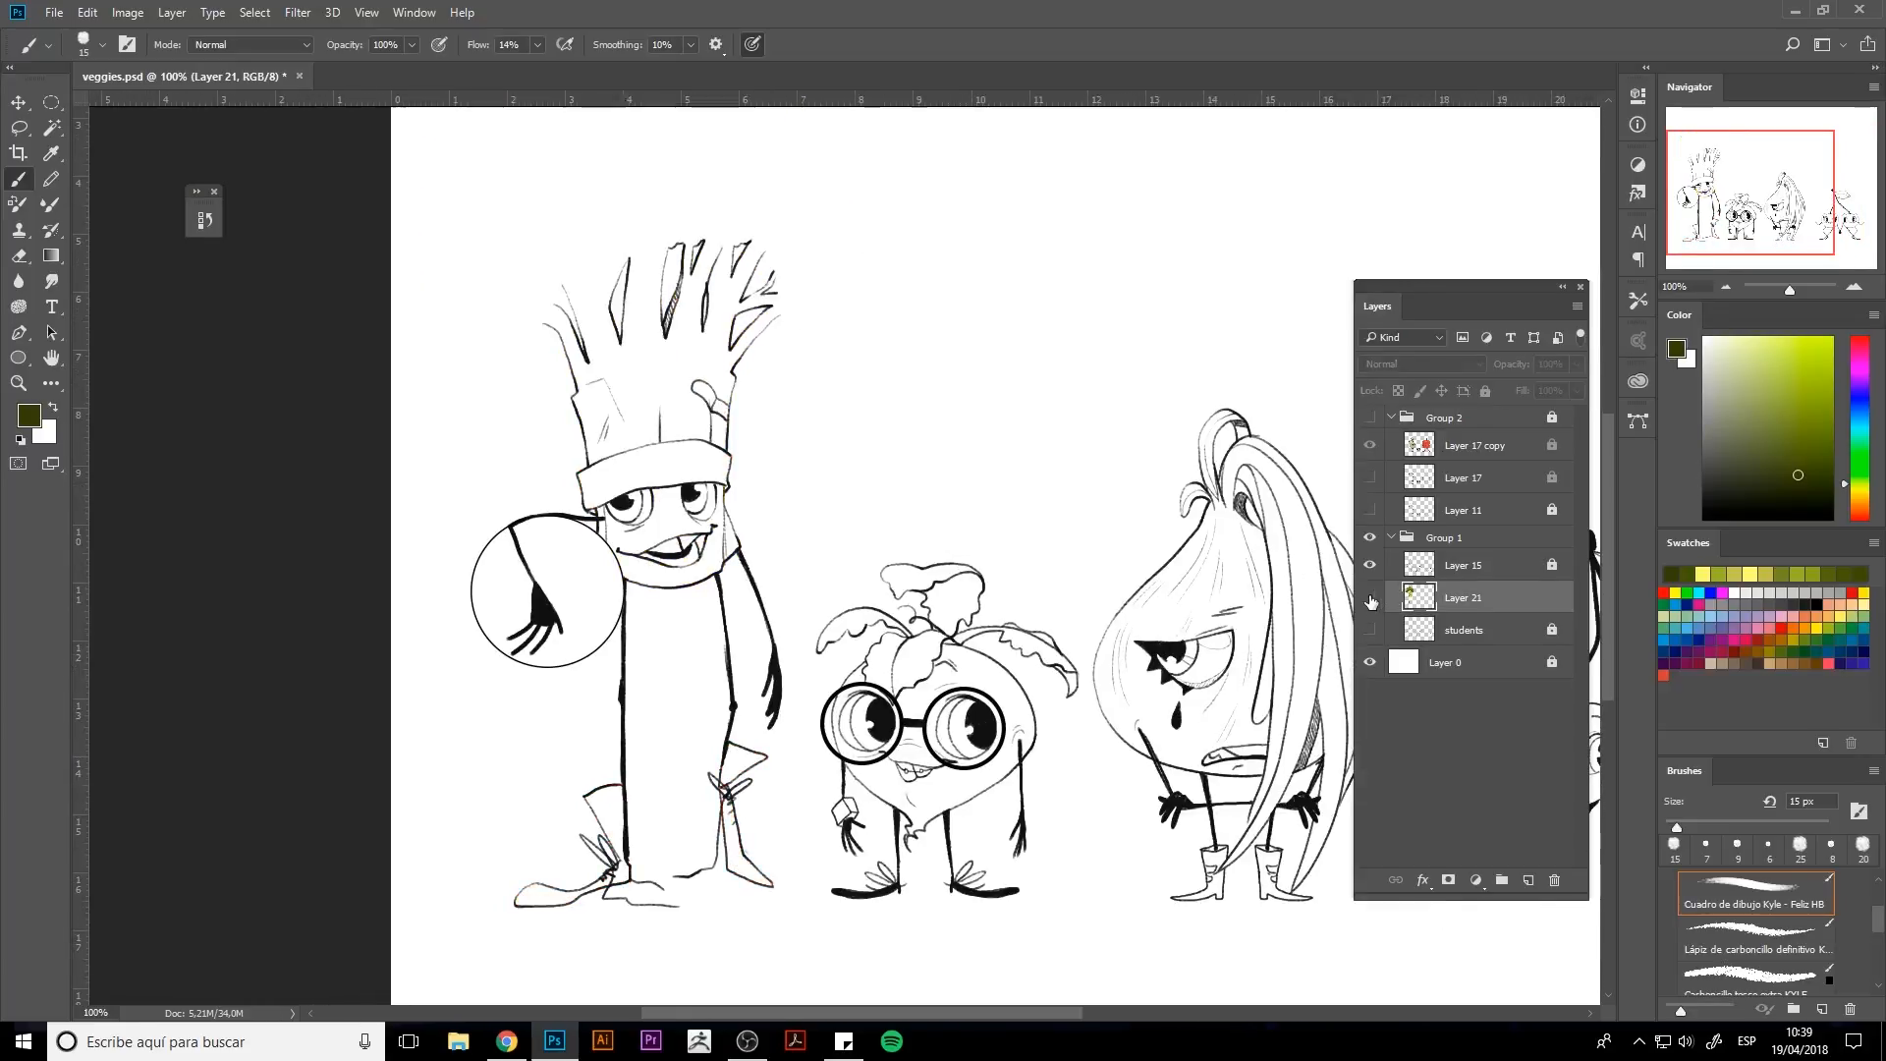
pyautogui.click(1371, 600)
# Create a new layer beneath the broccoli colour layer and fill the basketball circle with solid orange at 100% flow.
pyautogui.click(1529, 880)
pyautogui.moveTo(1464, 599); pyautogui.dragTo(1462, 653)
pyautogui.click(1806, 628)
pyautogui.press(']')
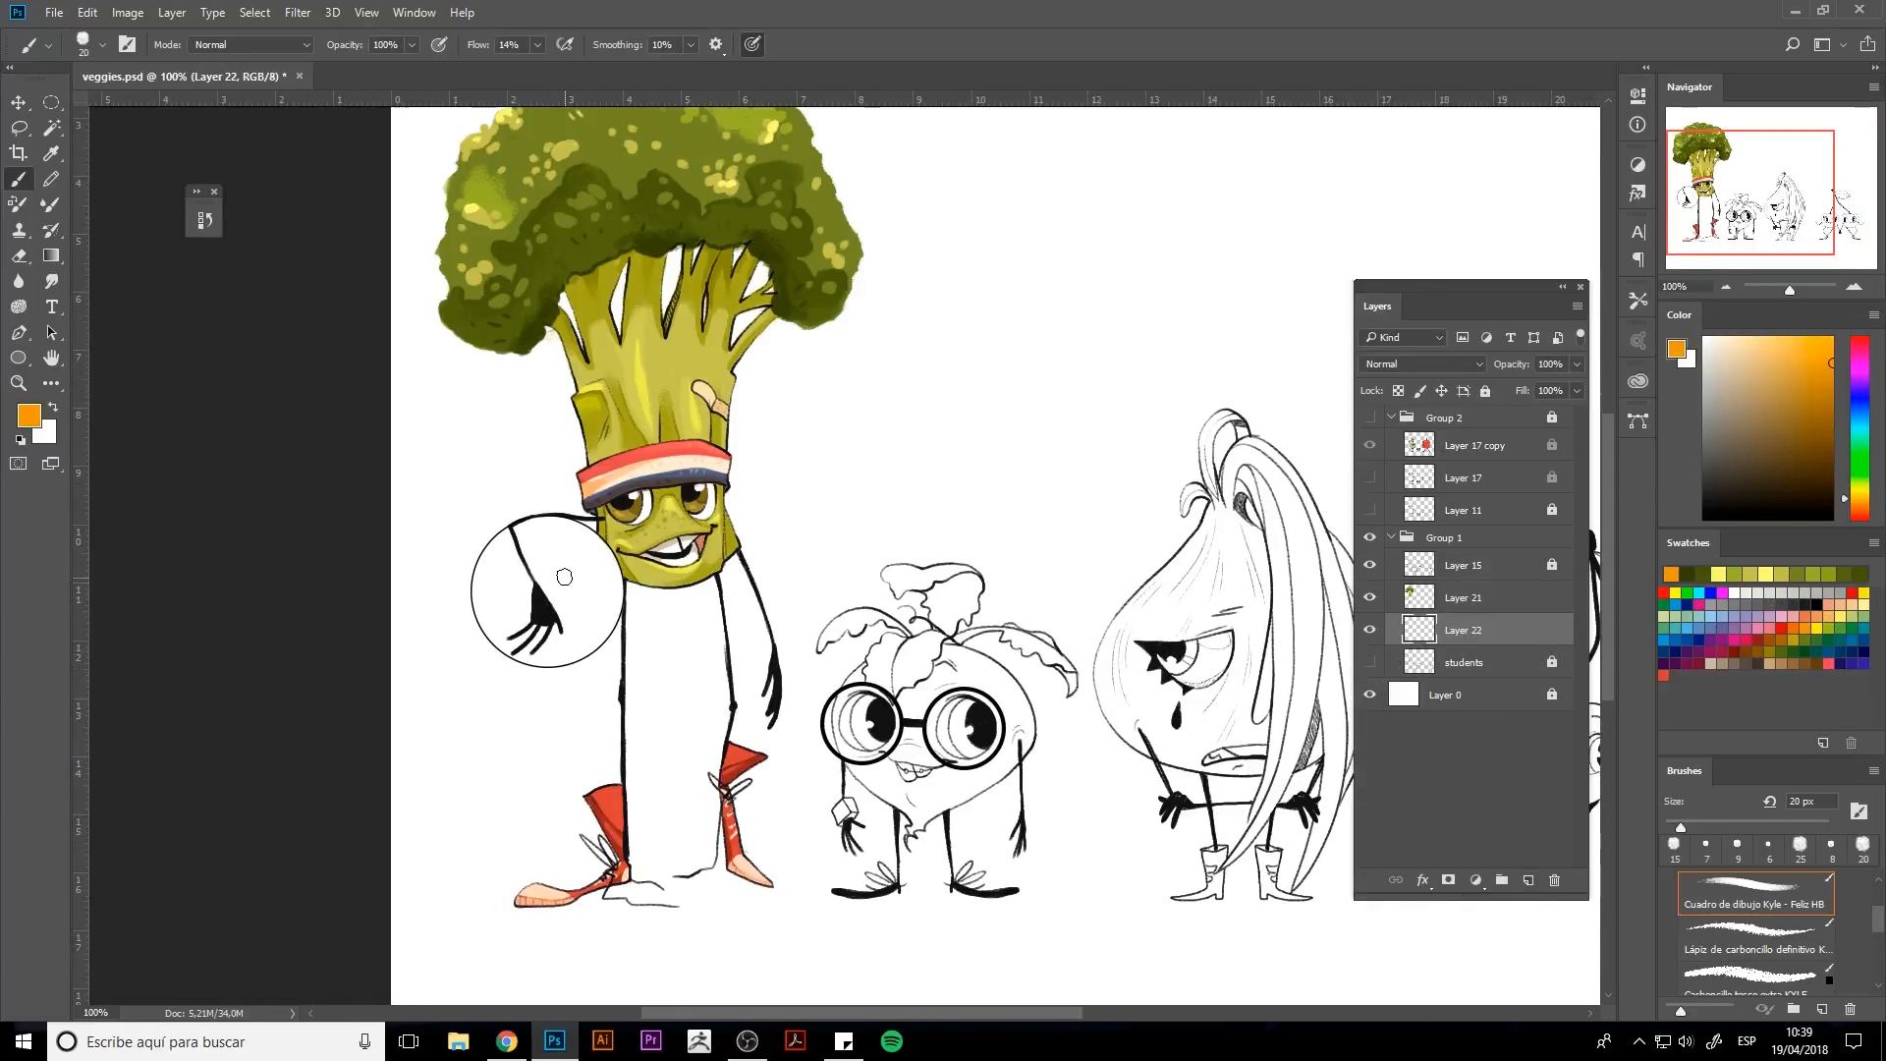
pyautogui.press(']')
pyautogui.press(']')
pyautogui.moveTo(565, 578); pyautogui.dragTo(591, 584)
pyautogui.click(537, 45)
pyautogui.moveTo(527, 68); pyautogui.dragTo(617, 68)
pyautogui.moveTo(519, 558)
pyautogui.mouseDown()
pyautogui.moveTo(541, 616)
pyautogui.moveTo(588, 629)
pyautogui.moveTo(528, 536)
pyautogui.moveTo(502, 610)
pyautogui.moveTo(501, 541)
pyautogui.moveTo(487, 562)
pyautogui.moveTo(494, 632)
pyautogui.moveTo(557, 661)
pyautogui.moveTo(594, 644)
pyautogui.moveTo(610, 563)
pyautogui.mouseUp()
pyautogui.press('[')
pyautogui.press('[')
pyautogui.click(1749, 894)
pyautogui.press(']')
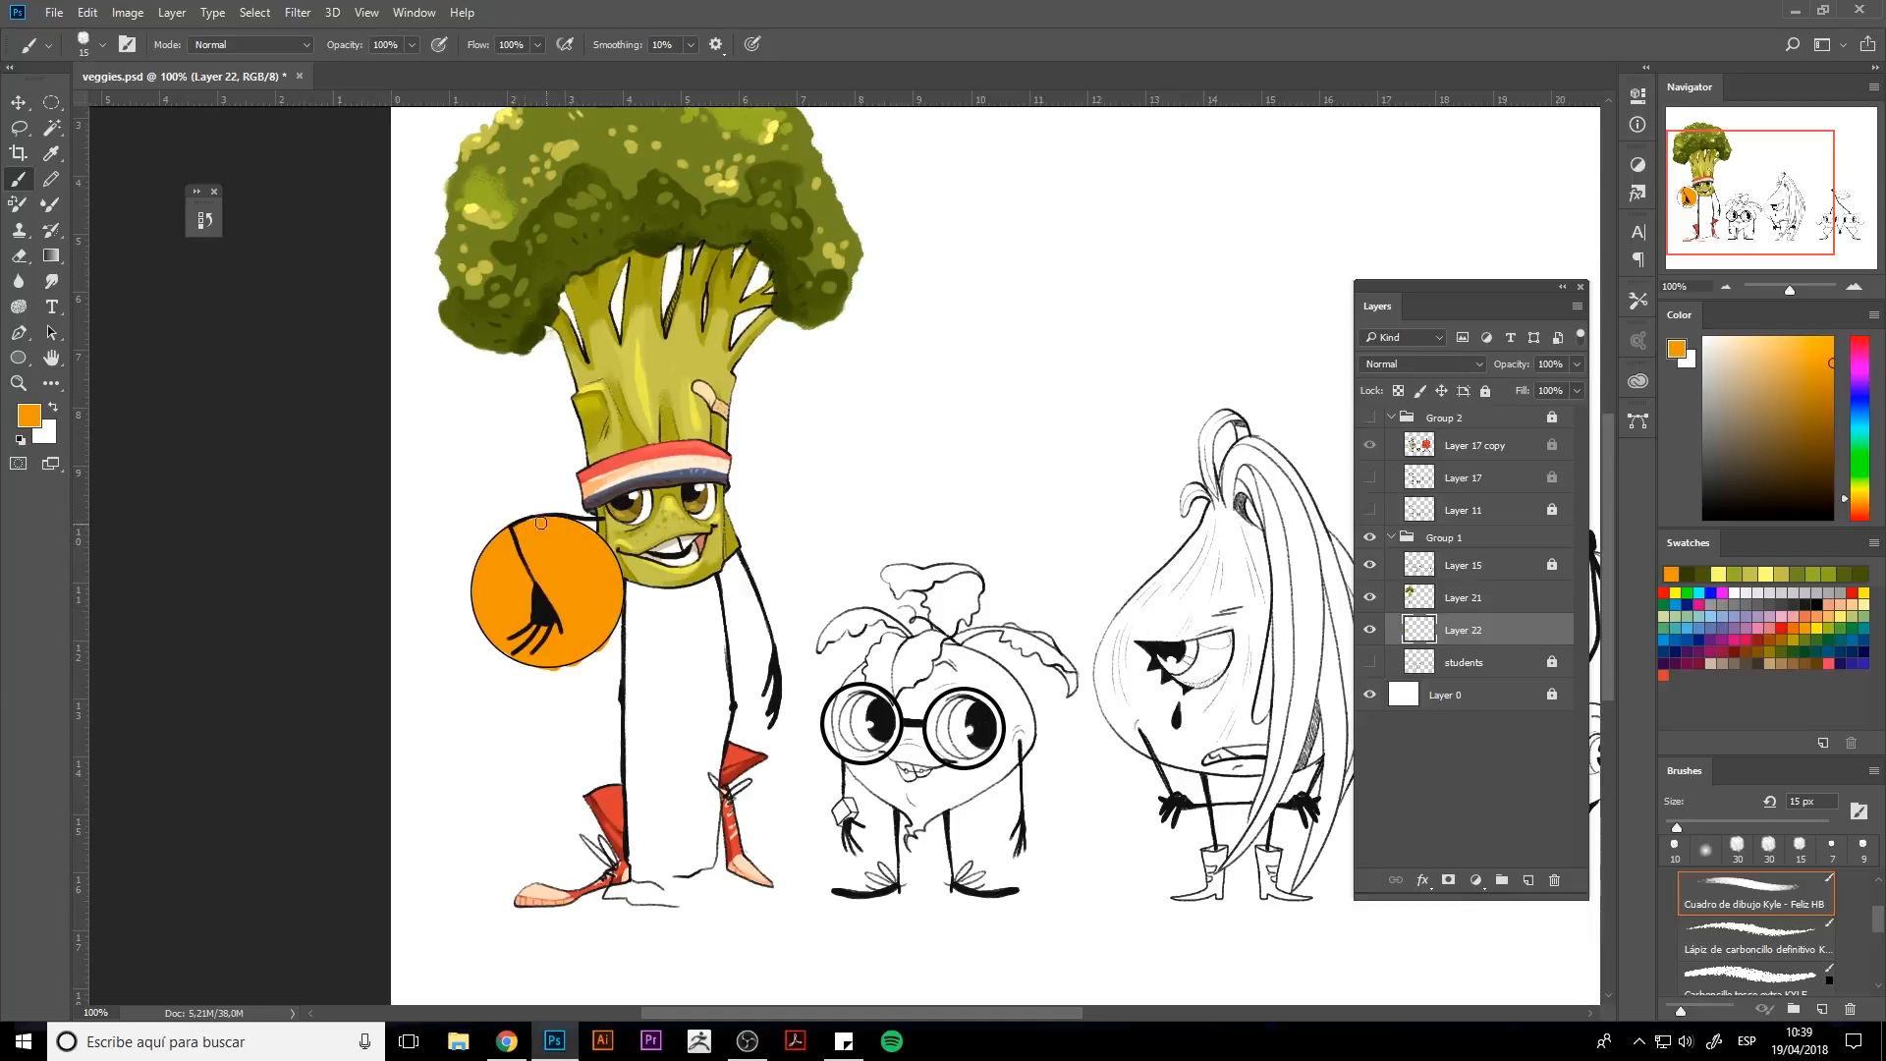
# Erase the orange overflow beneath the ball and load the ball's pixels as a selection.
pyautogui.press('e')
pyautogui.moveTo(584, 663); pyautogui.dragTo(550, 671)
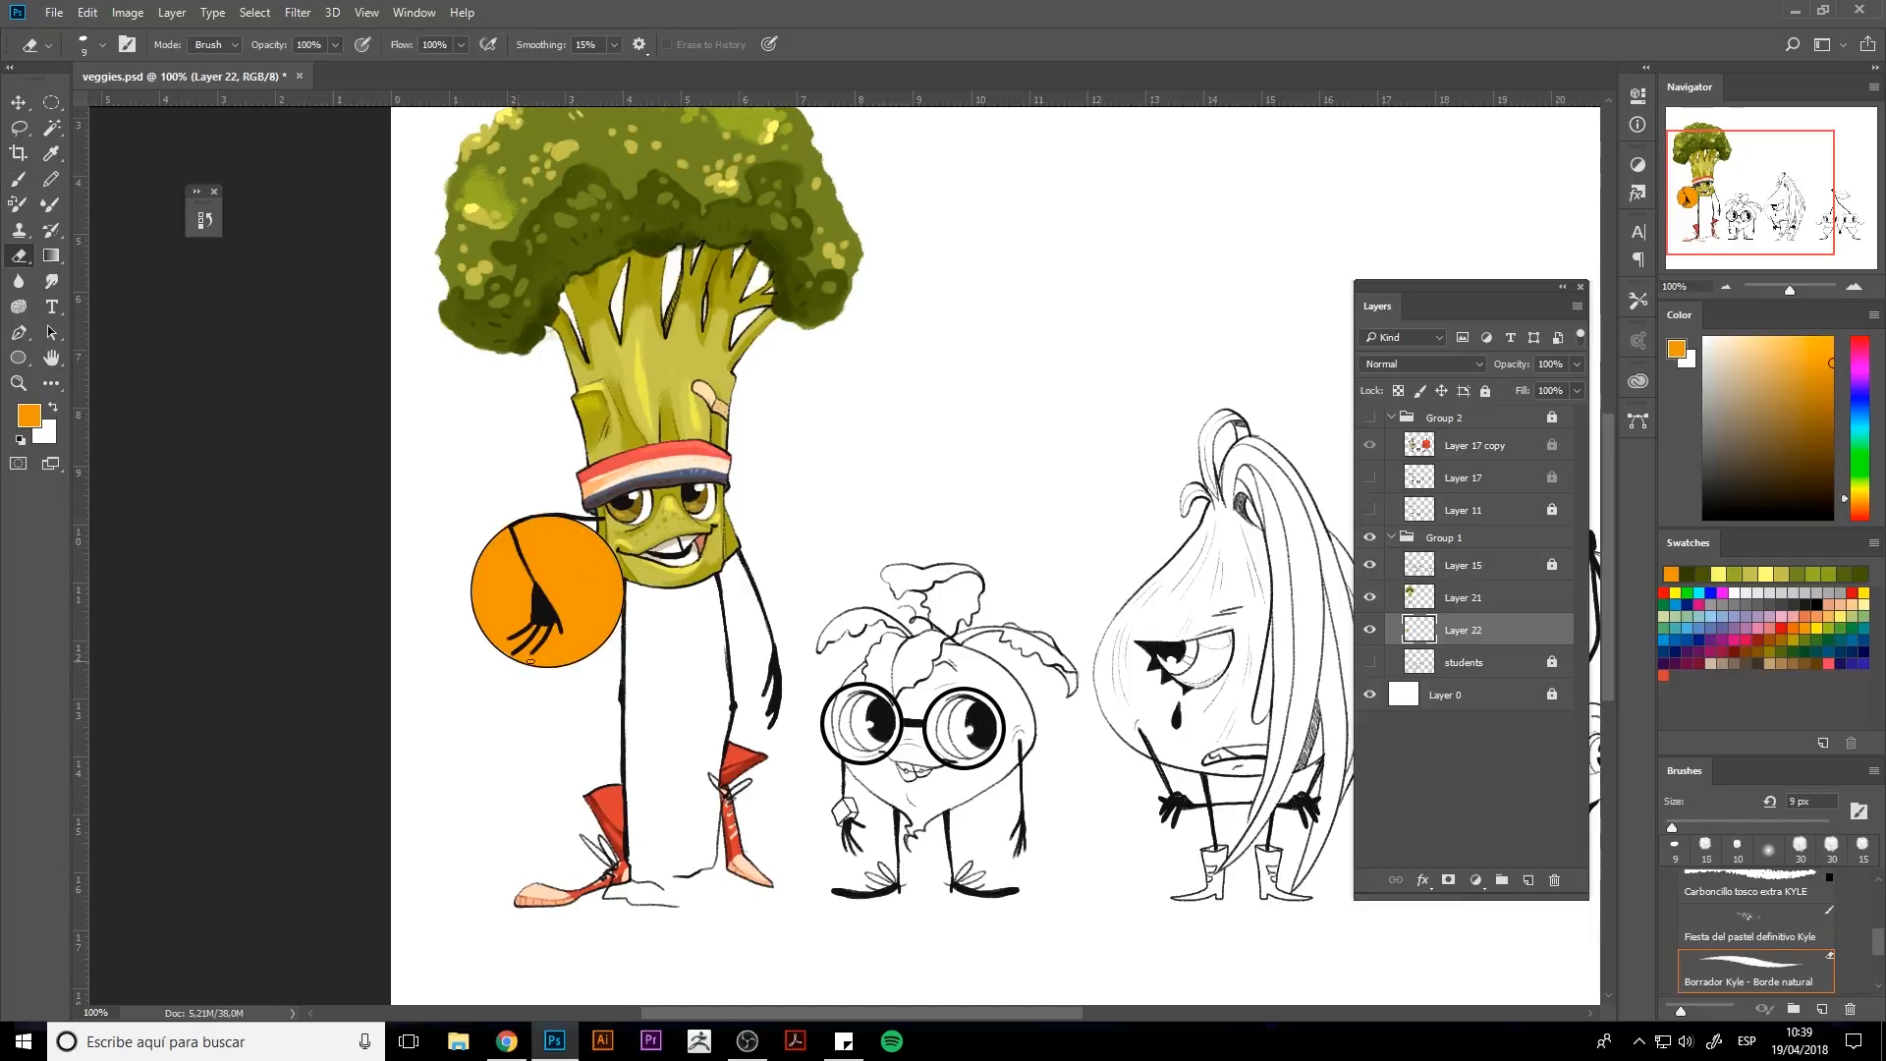
pyautogui.keyDown('ctrl'); pyautogui.click(1423, 632); pyautogui.keyUp('ctrl')
# Pick a deeper orange and brush shading along the ball's lower right edge inside the selection.
pyautogui.click(1859, 502)
pyautogui.press('b')
pyautogui.moveTo(615, 607); pyautogui.dragTo(548, 668)
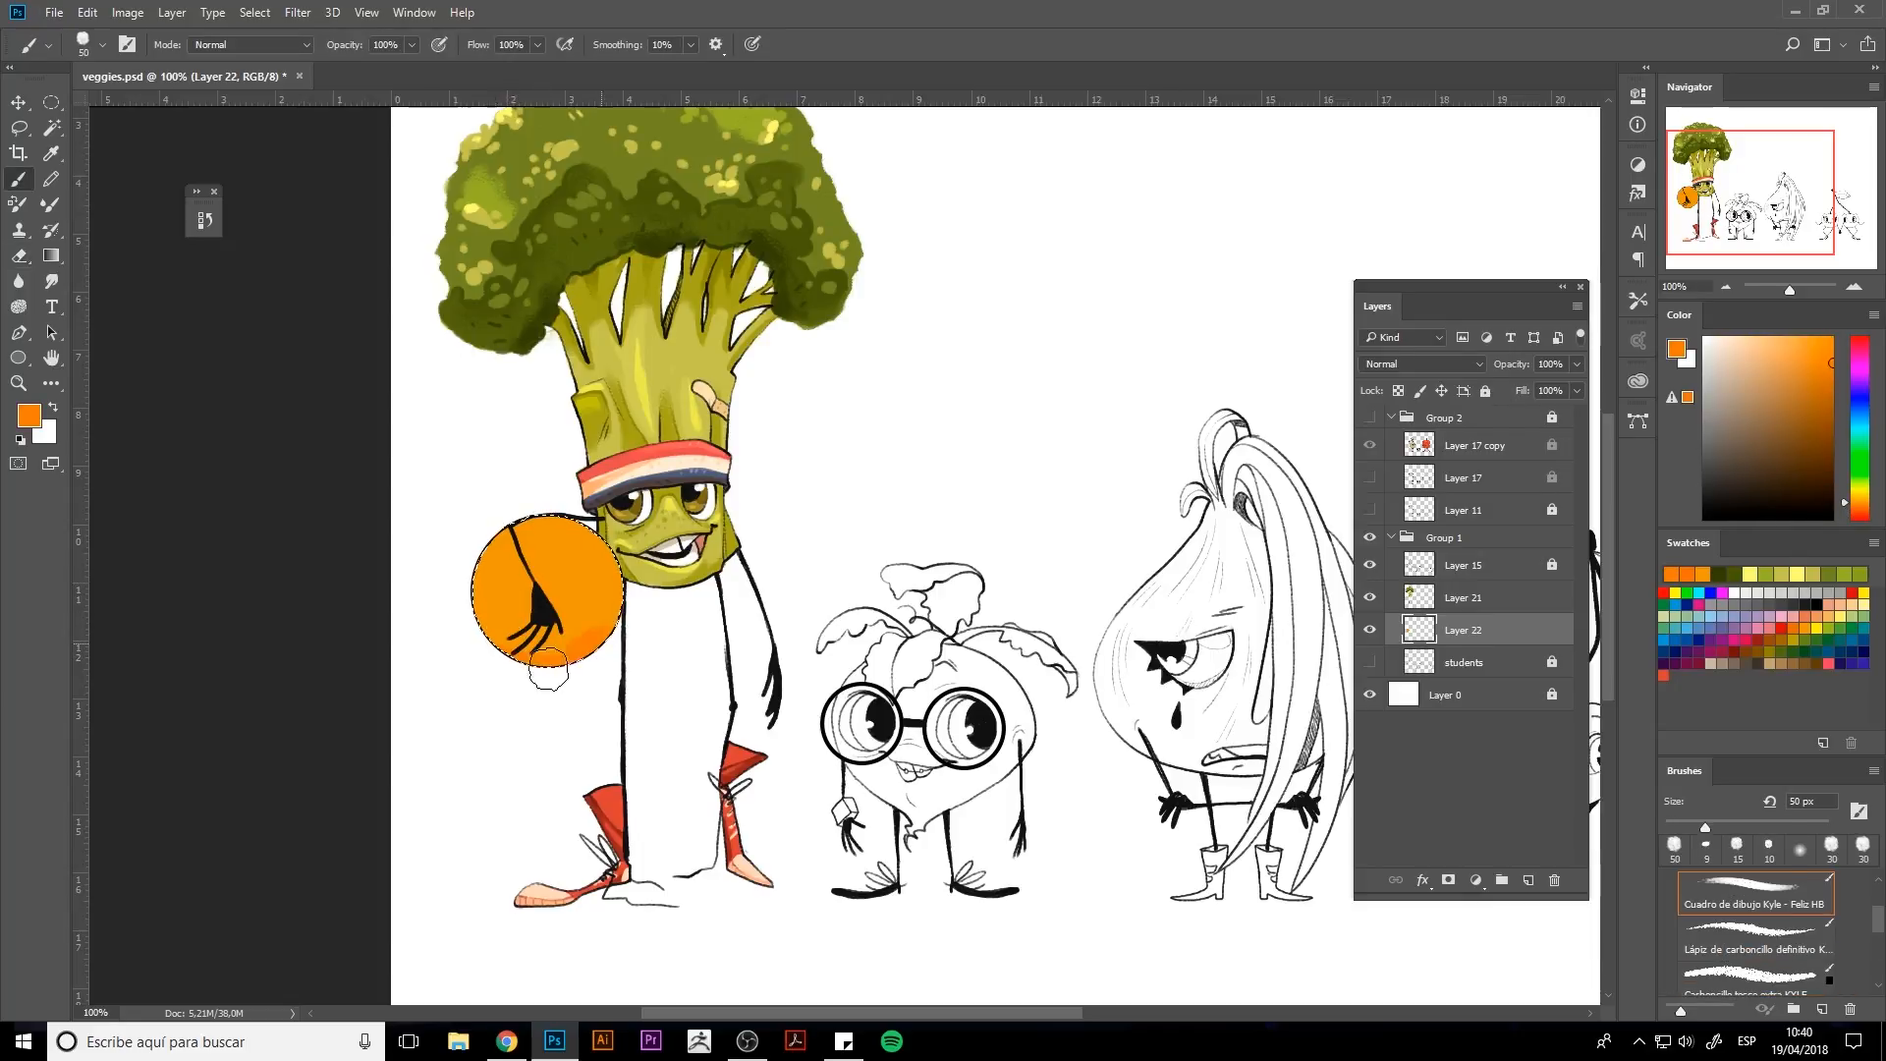
pyautogui.press('[')
pyautogui.press('[')
pyautogui.press('[')
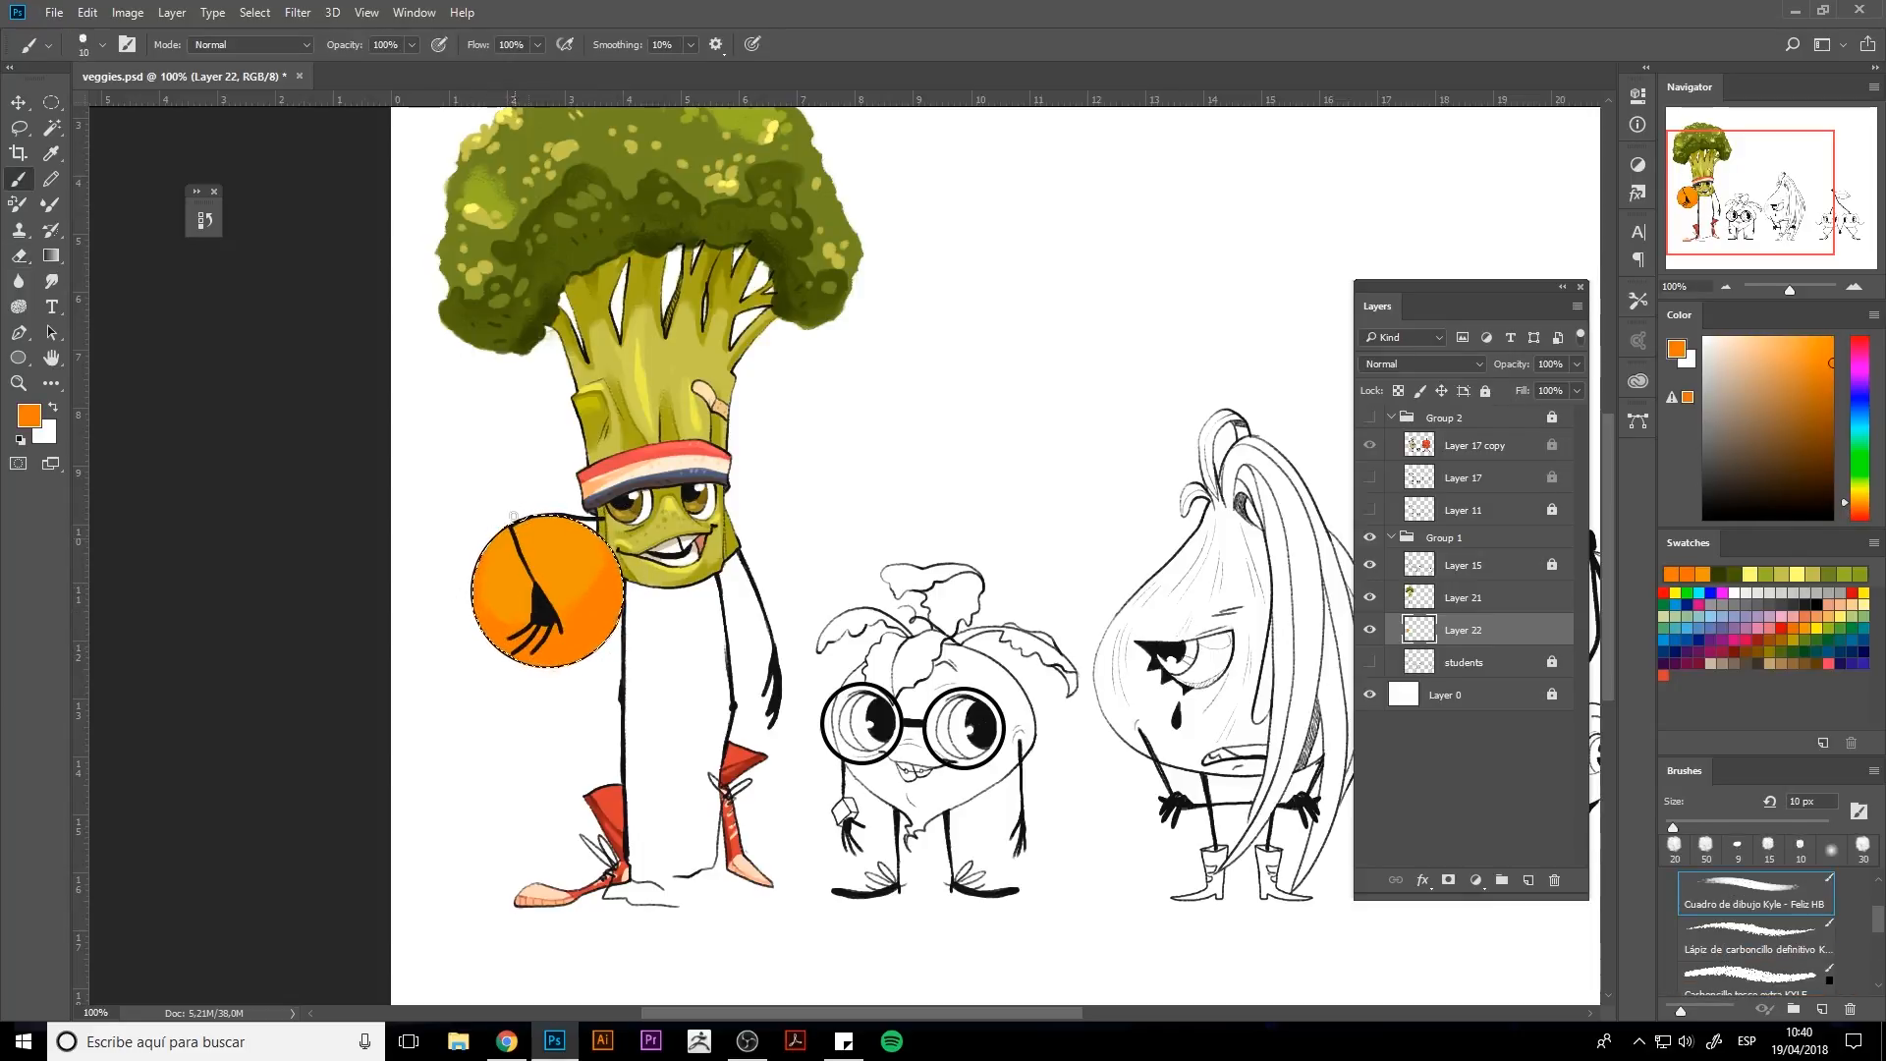
pyautogui.keyDown('alt'); pyautogui.click(483, 568); pyautogui.keyUp('alt')
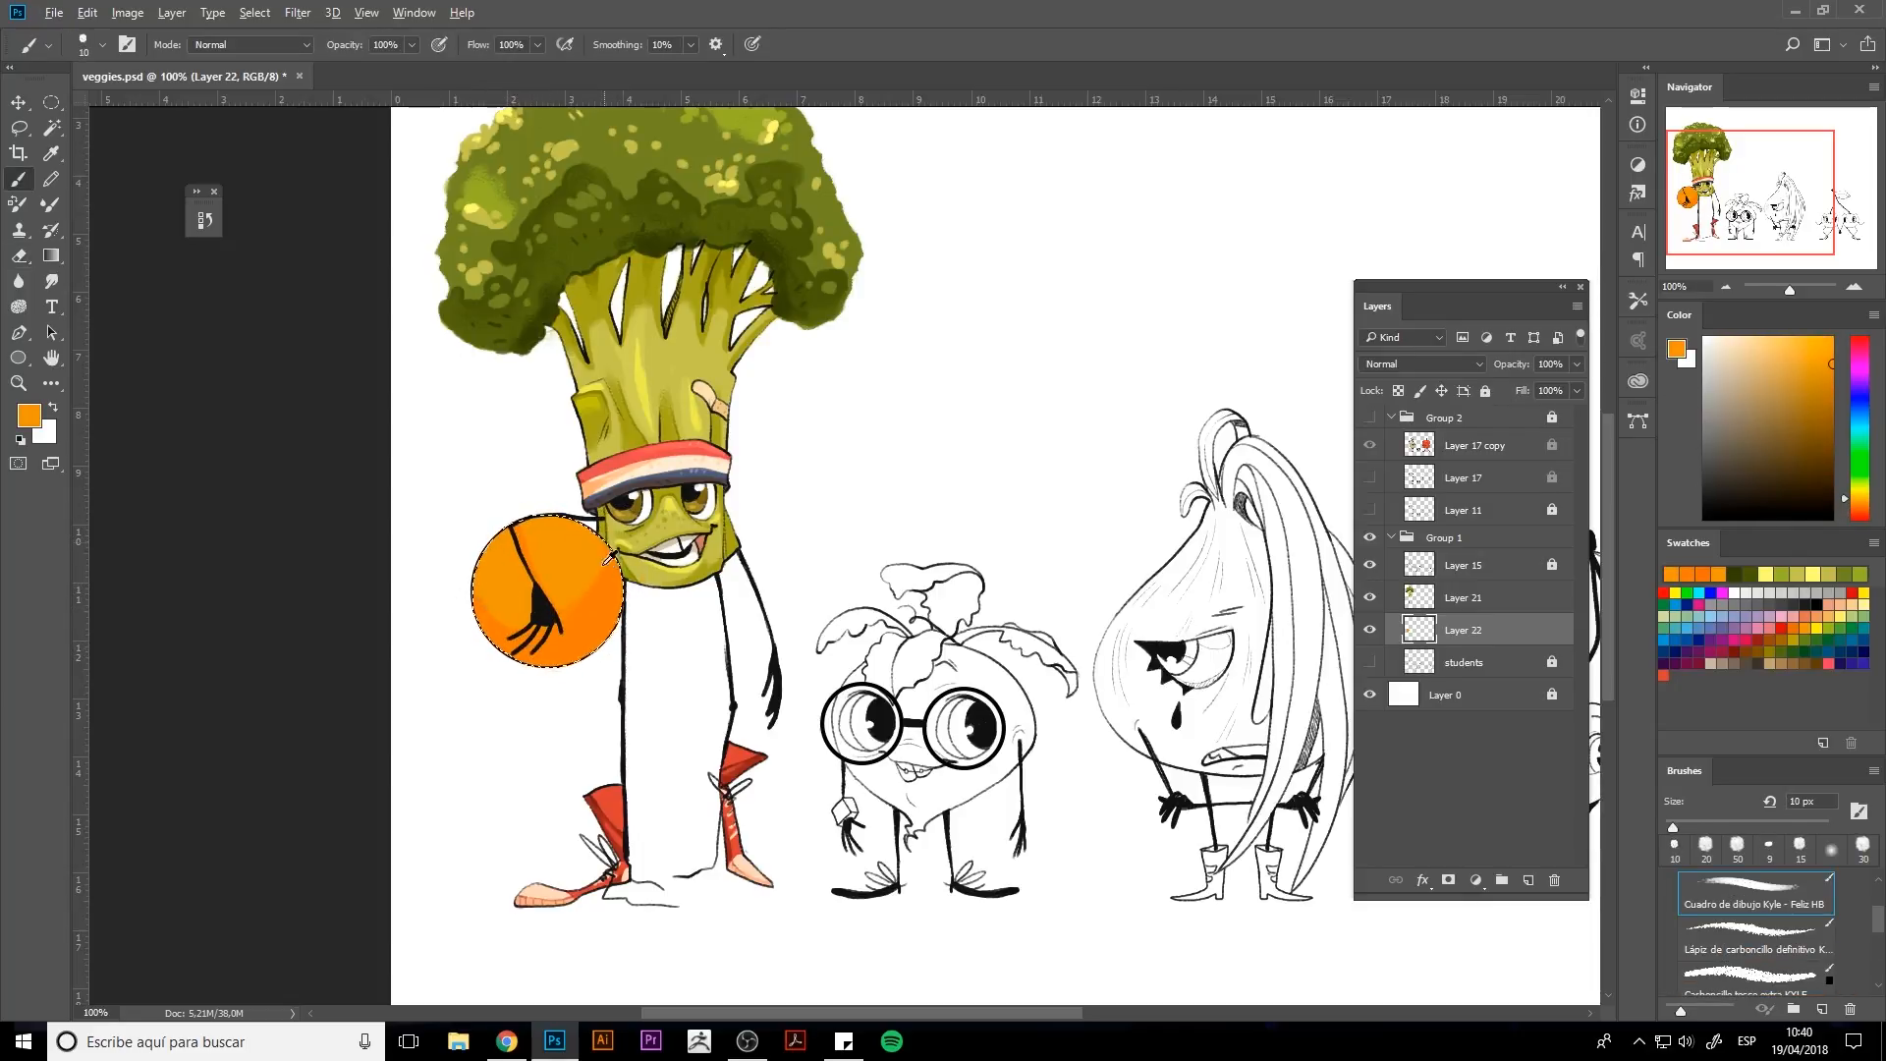
# Pick a light orange and dab highlights and shading across the ball with varying brush sizes.
pyautogui.click(1815, 341)
pyautogui.press(']')
pyautogui.press(']')
pyautogui.press(']')
pyautogui.moveTo(578, 543)
pyautogui.mouseDown()
pyautogui.moveTo(491, 541)
pyautogui.moveTo(492, 581)
pyautogui.moveTo(580, 562)
pyautogui.mouseUp()
pyautogui.keyDown('alt'); pyautogui.click(529, 579); pyautogui.keyUp('alt')
pyautogui.press('[')
pyautogui.press('[')
pyautogui.keyDown('alt'); pyautogui.click(528, 550); pyautogui.keyUp('alt')
pyautogui.press('[')
pyautogui.press('[')
pyautogui.keyDown('alt'); pyautogui.click(525, 586); pyautogui.keyUp('alt')
pyautogui.press(']')
pyautogui.press(']')
pyautogui.keyDown('alt'); pyautogui.click(540, 553); pyautogui.keyUp('alt')
pyautogui.press('[')
pyautogui.press('[')
pyautogui.keyDown('alt'); pyautogui.click(545, 656); pyautogui.keyUp('alt')
pyautogui.press(']')
pyautogui.press(']')
pyautogui.press(']')
pyautogui.press(']')
pyautogui.moveTo(546, 656); pyautogui.dragTo(521, 652)
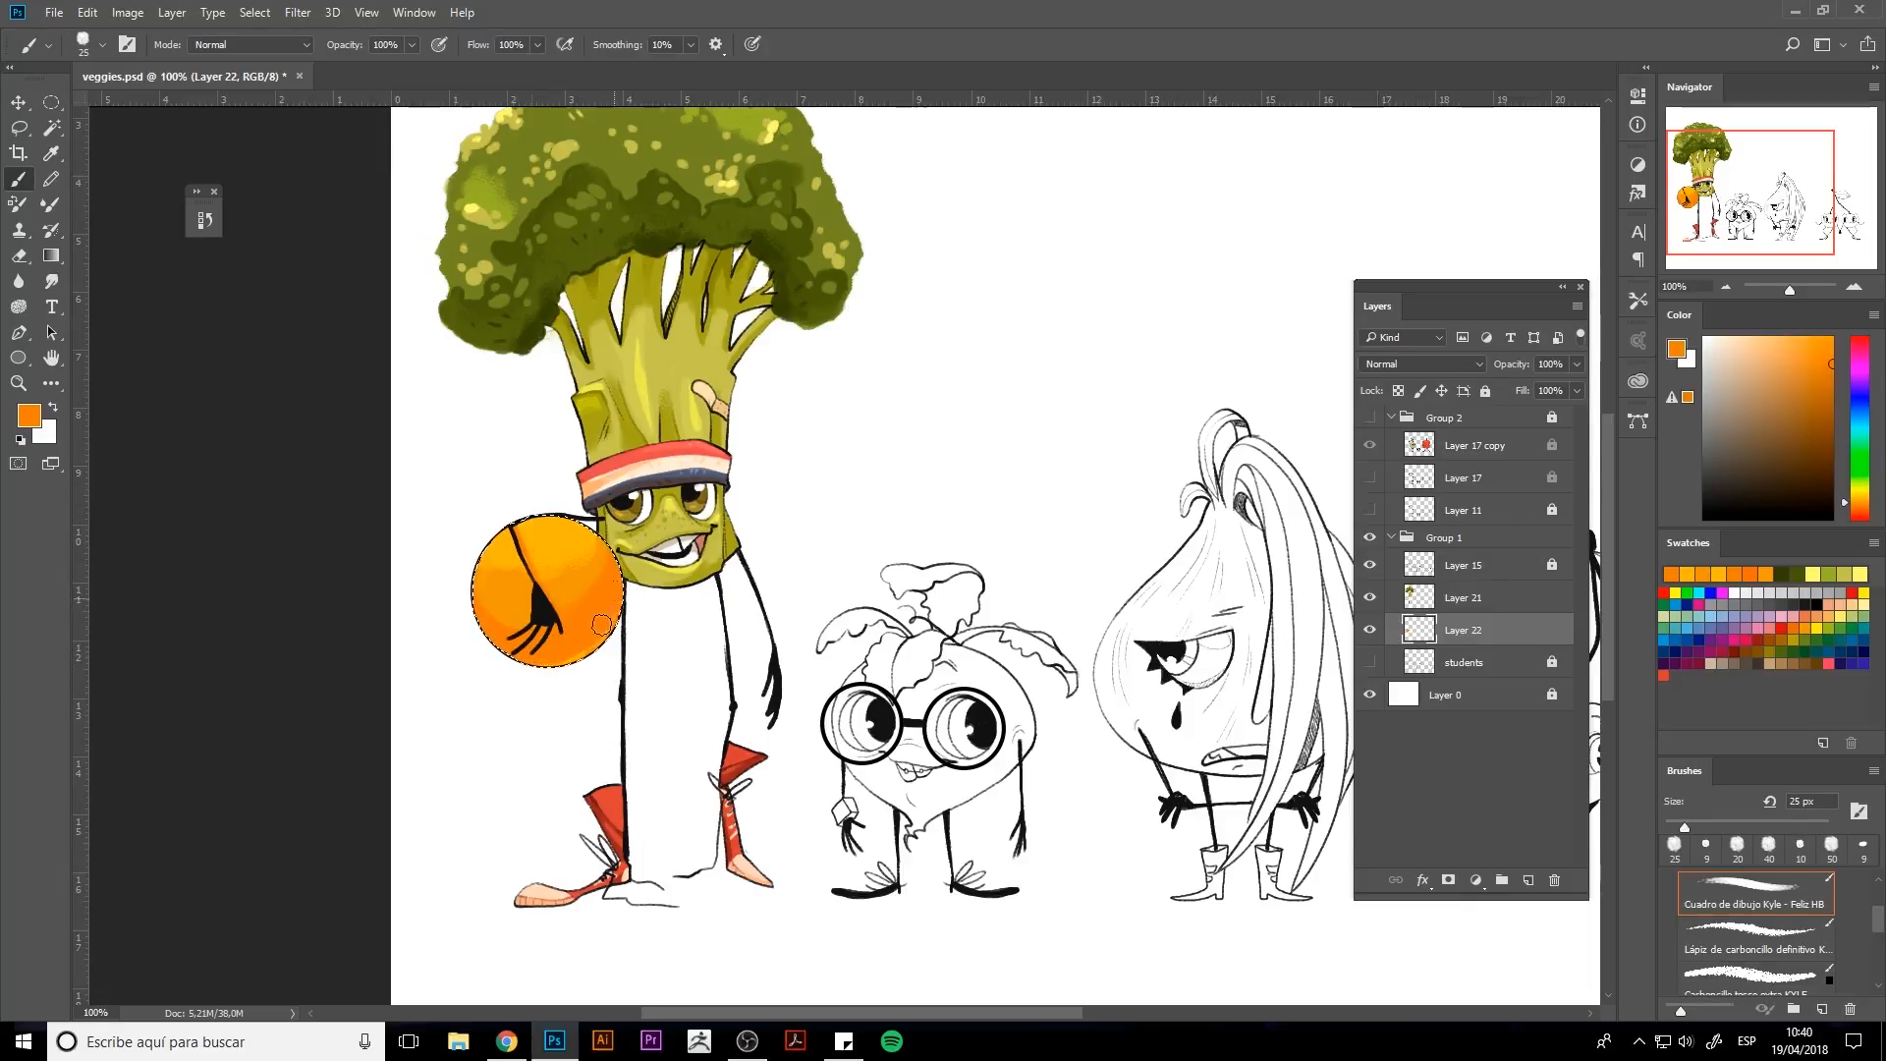
pyautogui.keyDown('alt'); pyautogui.click(530, 663); pyautogui.keyUp('alt')
pyautogui.keyDown('alt'); pyautogui.click(572, 621); pyautogui.keyUp('alt')
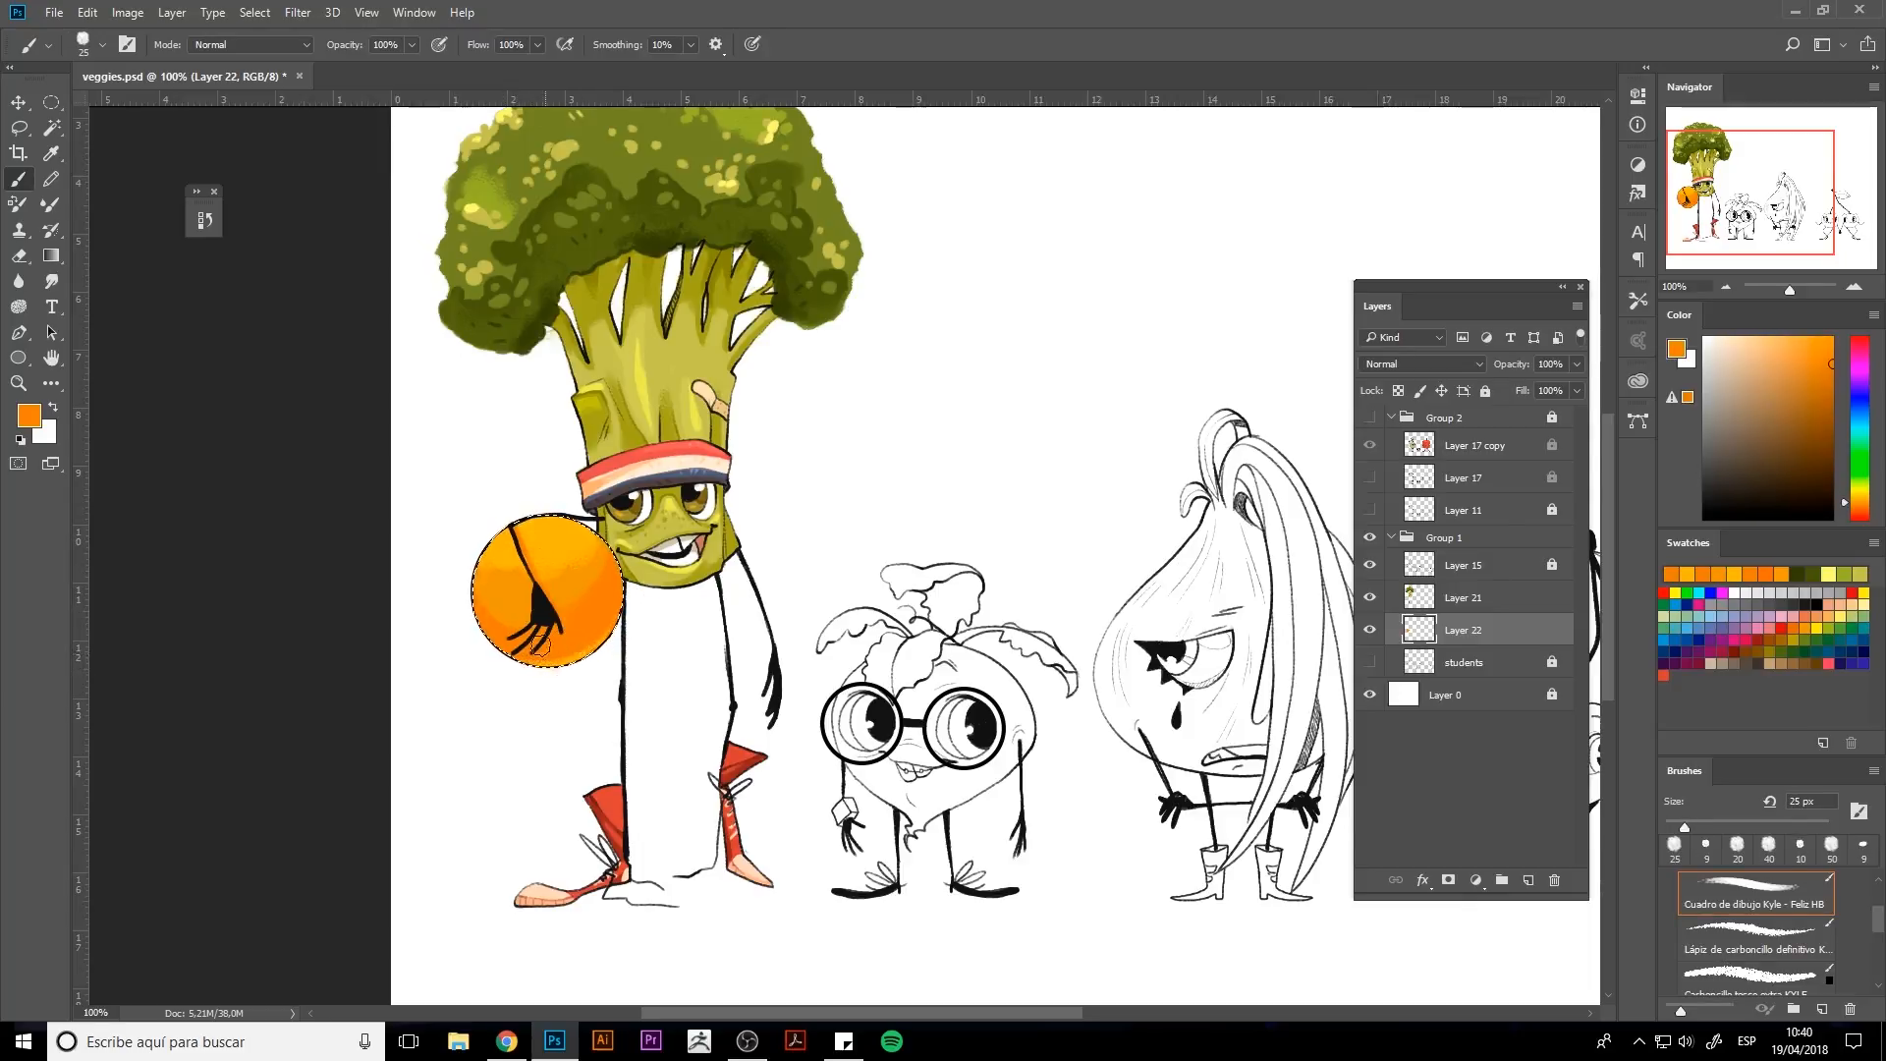
pyautogui.keyDown('alt'); pyautogui.click(595, 599); pyautogui.keyUp('alt')
# Pick a dark orange, raise brush smoothing to 92% and try drawing a seam line across the ball.
pyautogui.click(1830, 394)
pyautogui.press('[')
pyautogui.press('[')
pyautogui.press('[')
pyautogui.press('[')
pyautogui.press('[')
pyautogui.moveTo(540, 518); pyautogui.dragTo(550, 665)
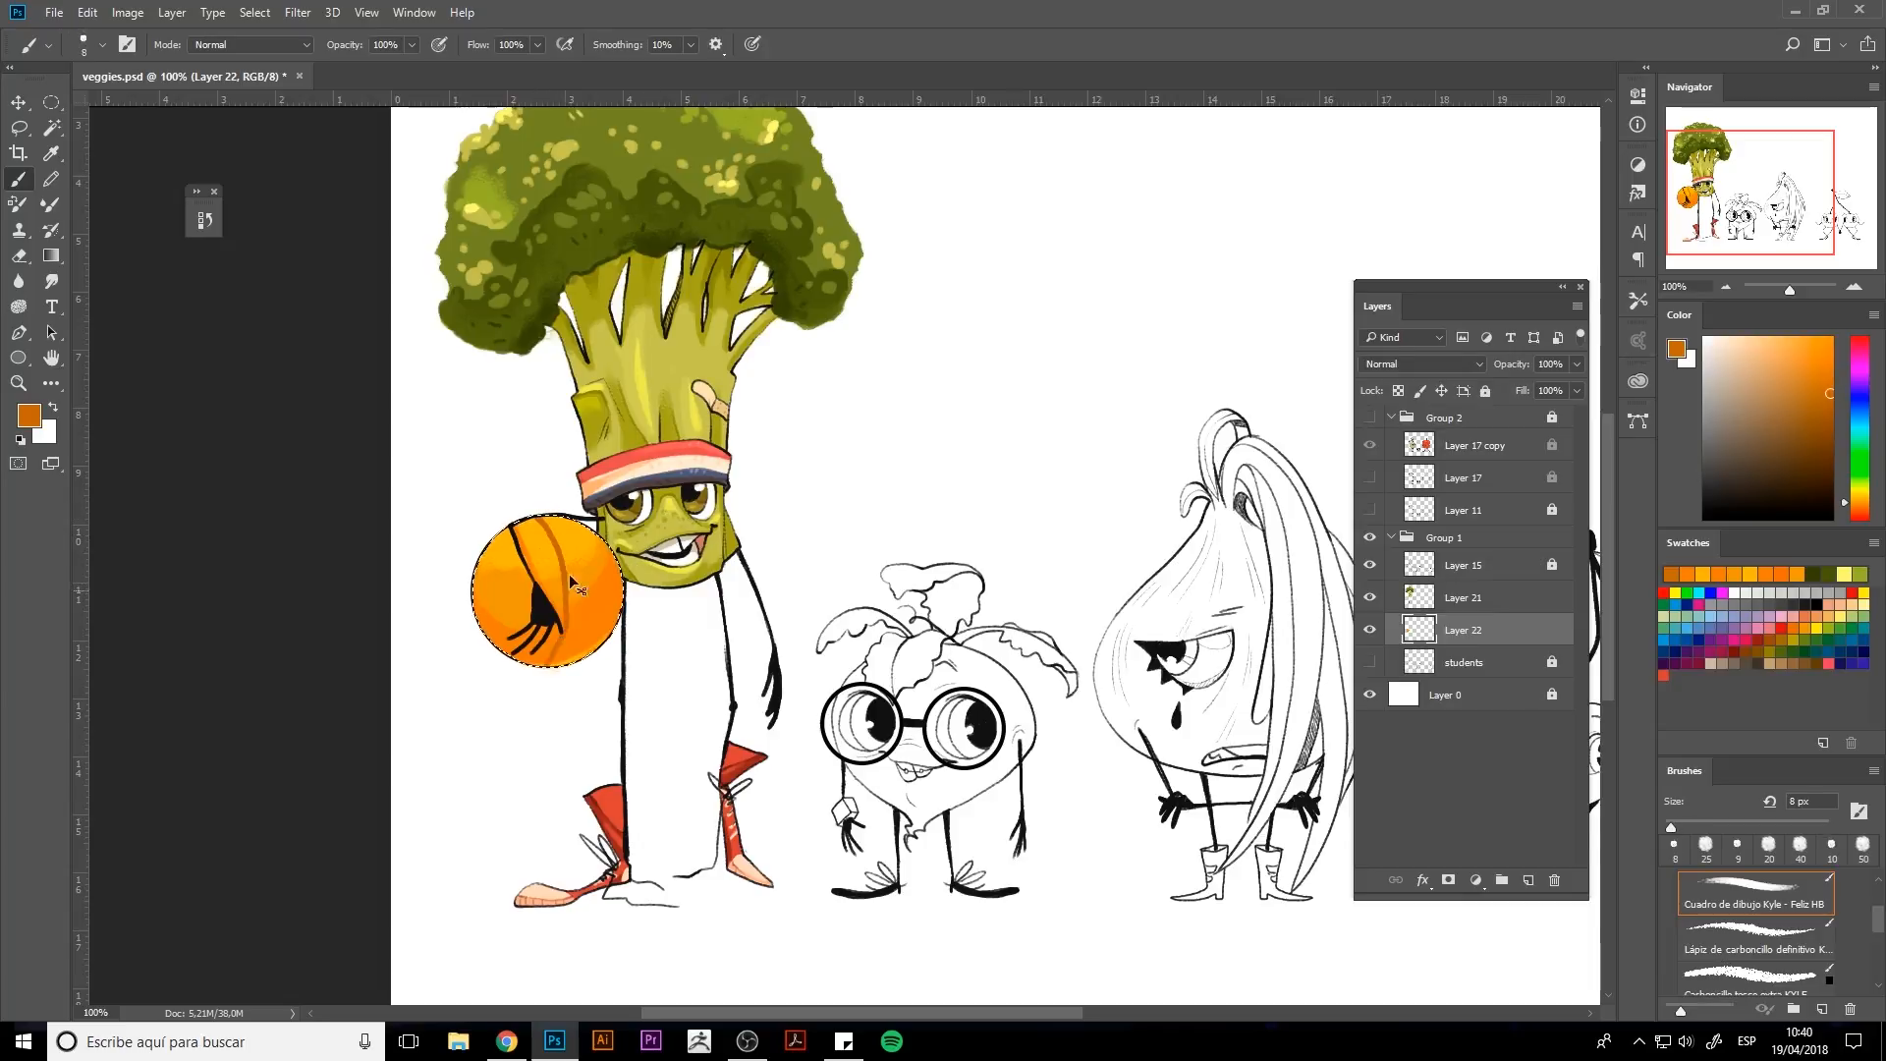
pyautogui.hotkey('ctrl', 'z')
pyautogui.click(690, 45)
pyautogui.click(770, 69)
pyautogui.click(752, 44)
pyautogui.moveTo(541, 517)
pyautogui.mouseDown()
pyautogui.moveTo(527, 747)
pyautogui.moveTo(596, 818)
pyautogui.mouseUp()
pyautogui.hotkey('ctrl', 'z')
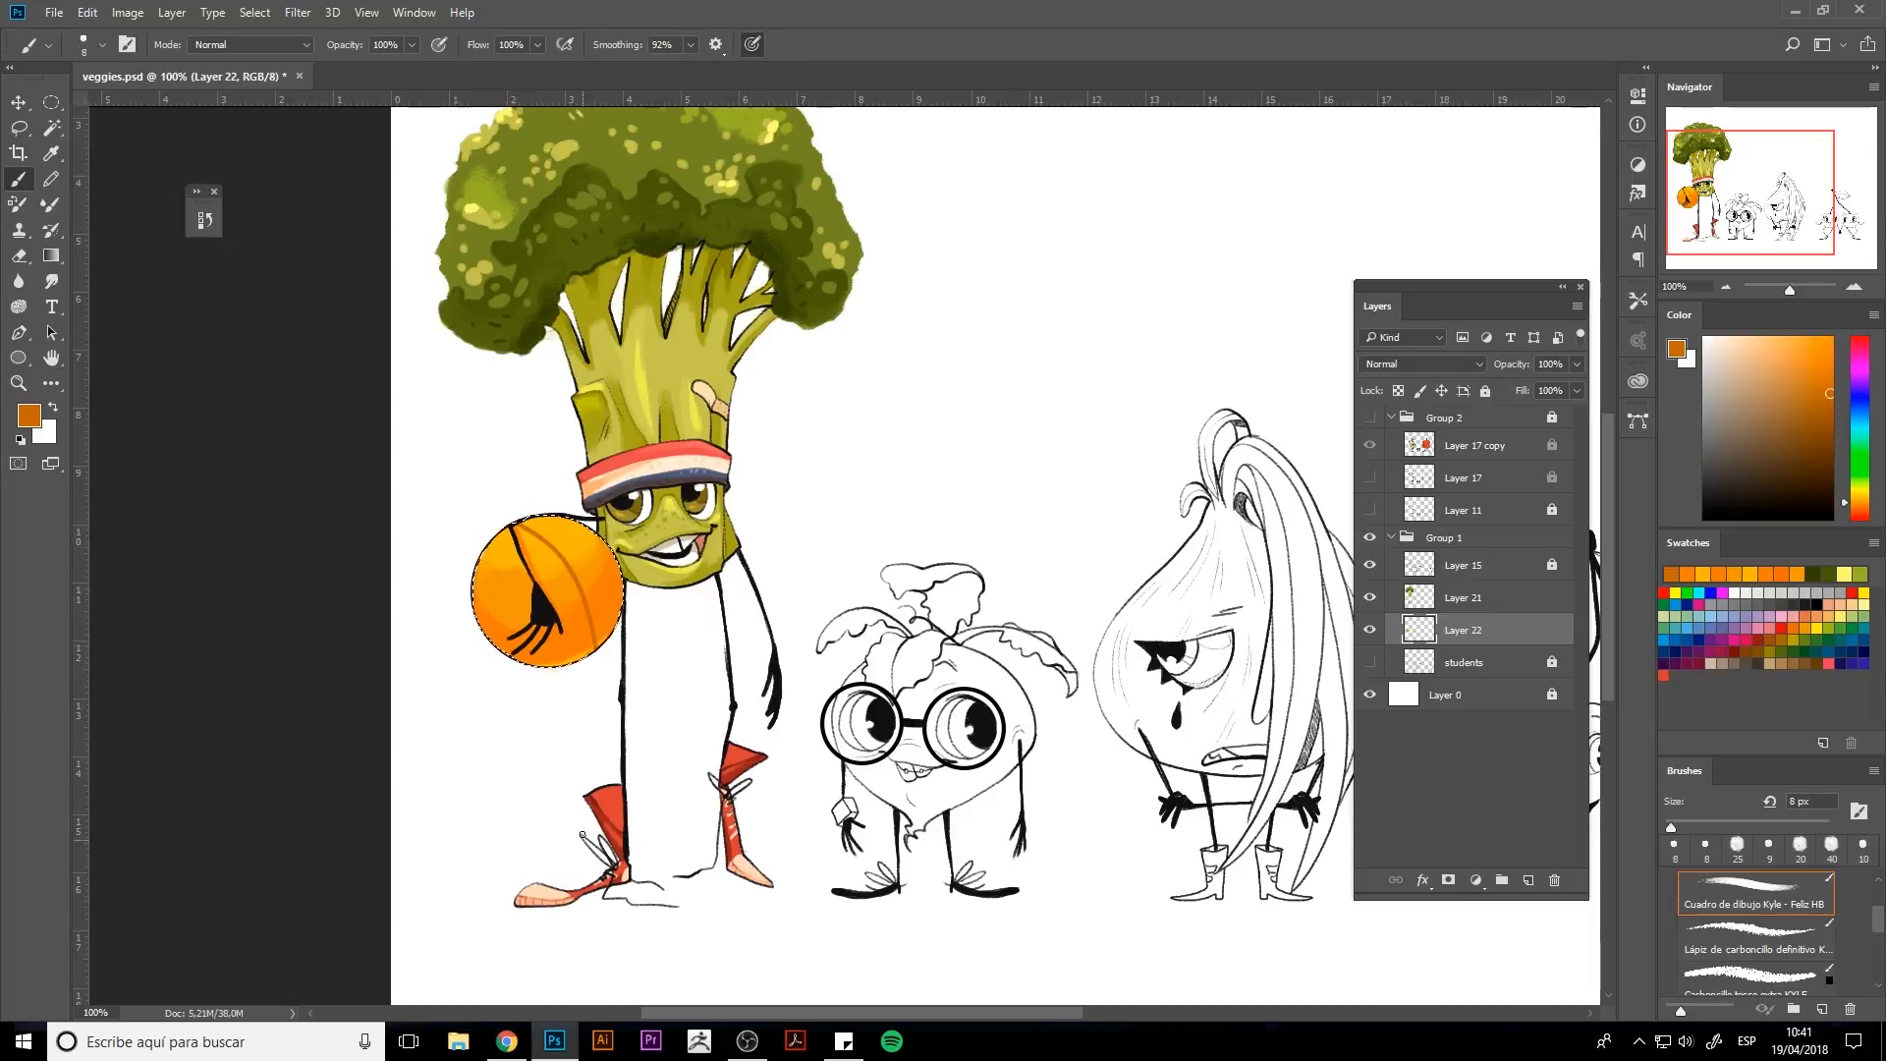
# Draw the curved seam lines across the basketball and reset brush smoothing to 14%.
pyautogui.moveTo(471, 570); pyautogui.dragTo(564, 731)
pyautogui.moveTo(588, 564); pyautogui.dragTo(660, 580)
pyautogui.moveTo(491, 631); pyautogui.dragTo(656, 546)
pyautogui.click(691, 46)
pyautogui.click(618, 70)
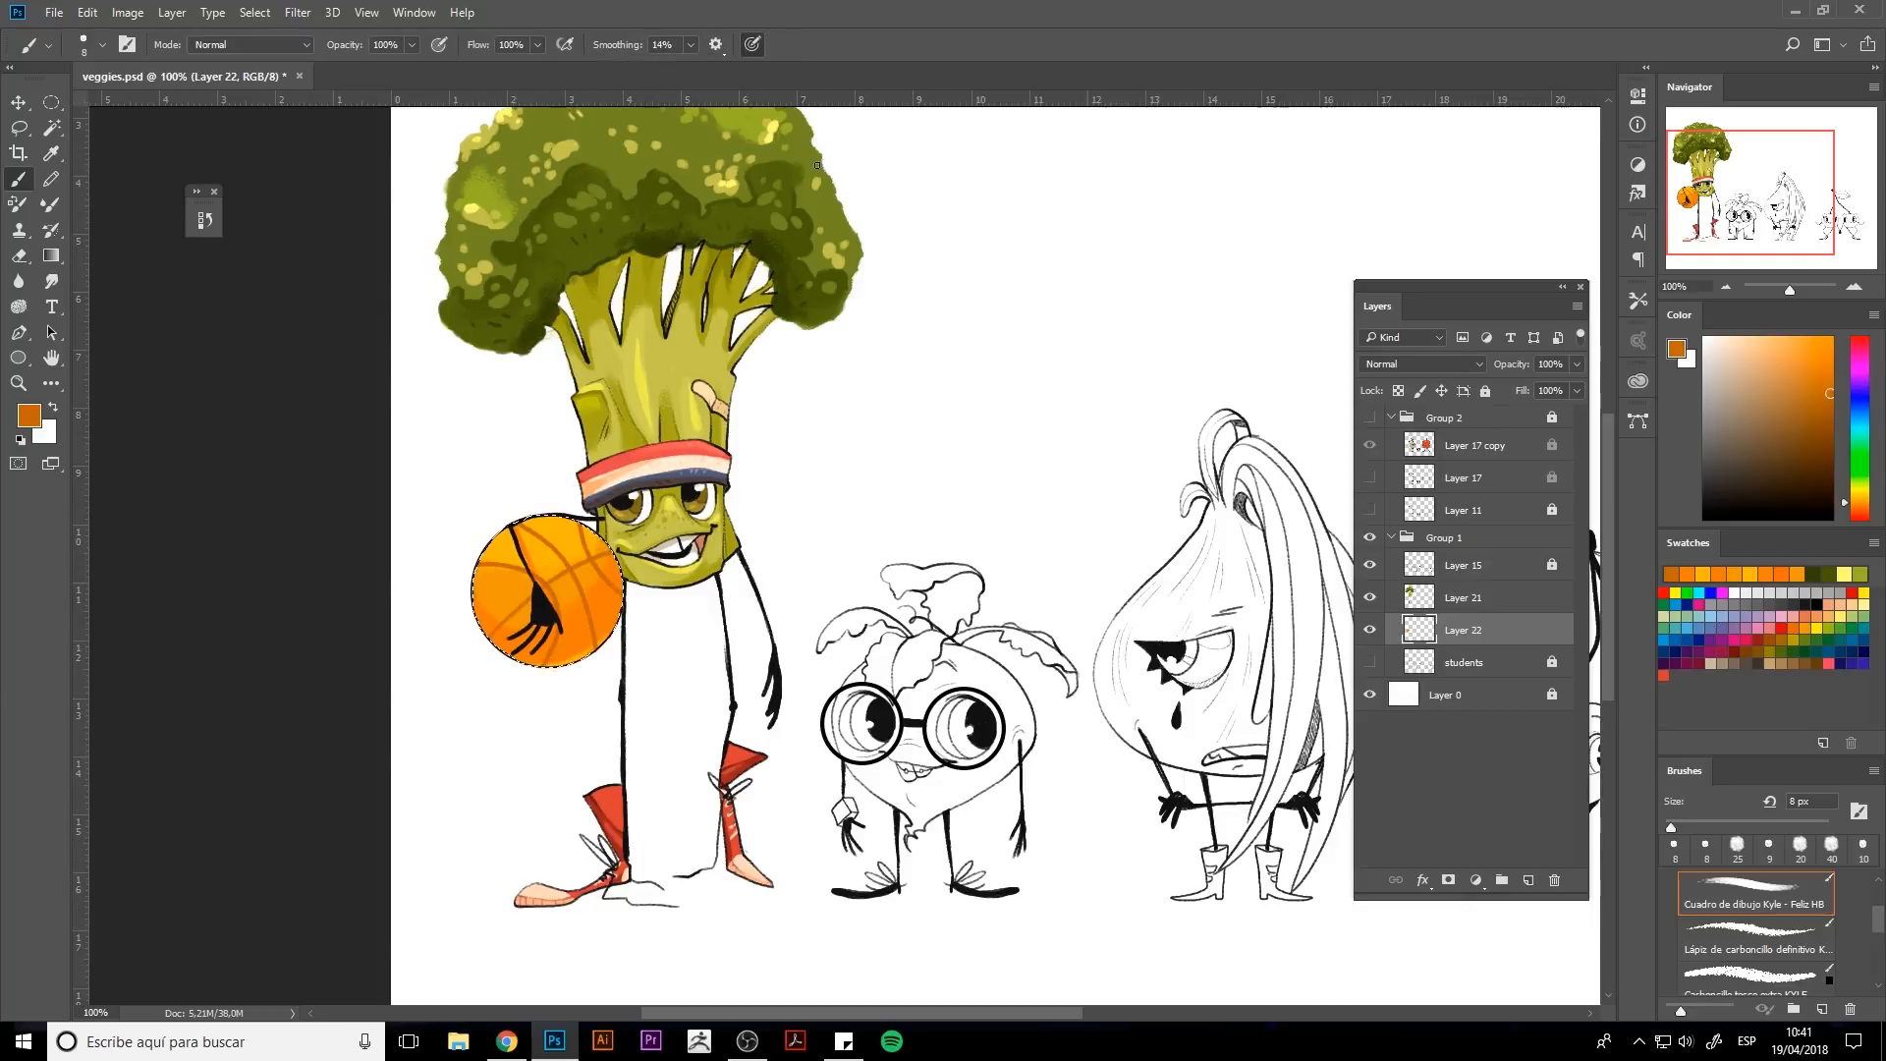
# Pick a brighter orange and brush warm tones onto the ball's lower left side.
pyautogui.keyDown('alt'); pyautogui.click(581, 628); pyautogui.keyUp('alt')
pyautogui.click(1859, 508)
pyautogui.click(1813, 367)
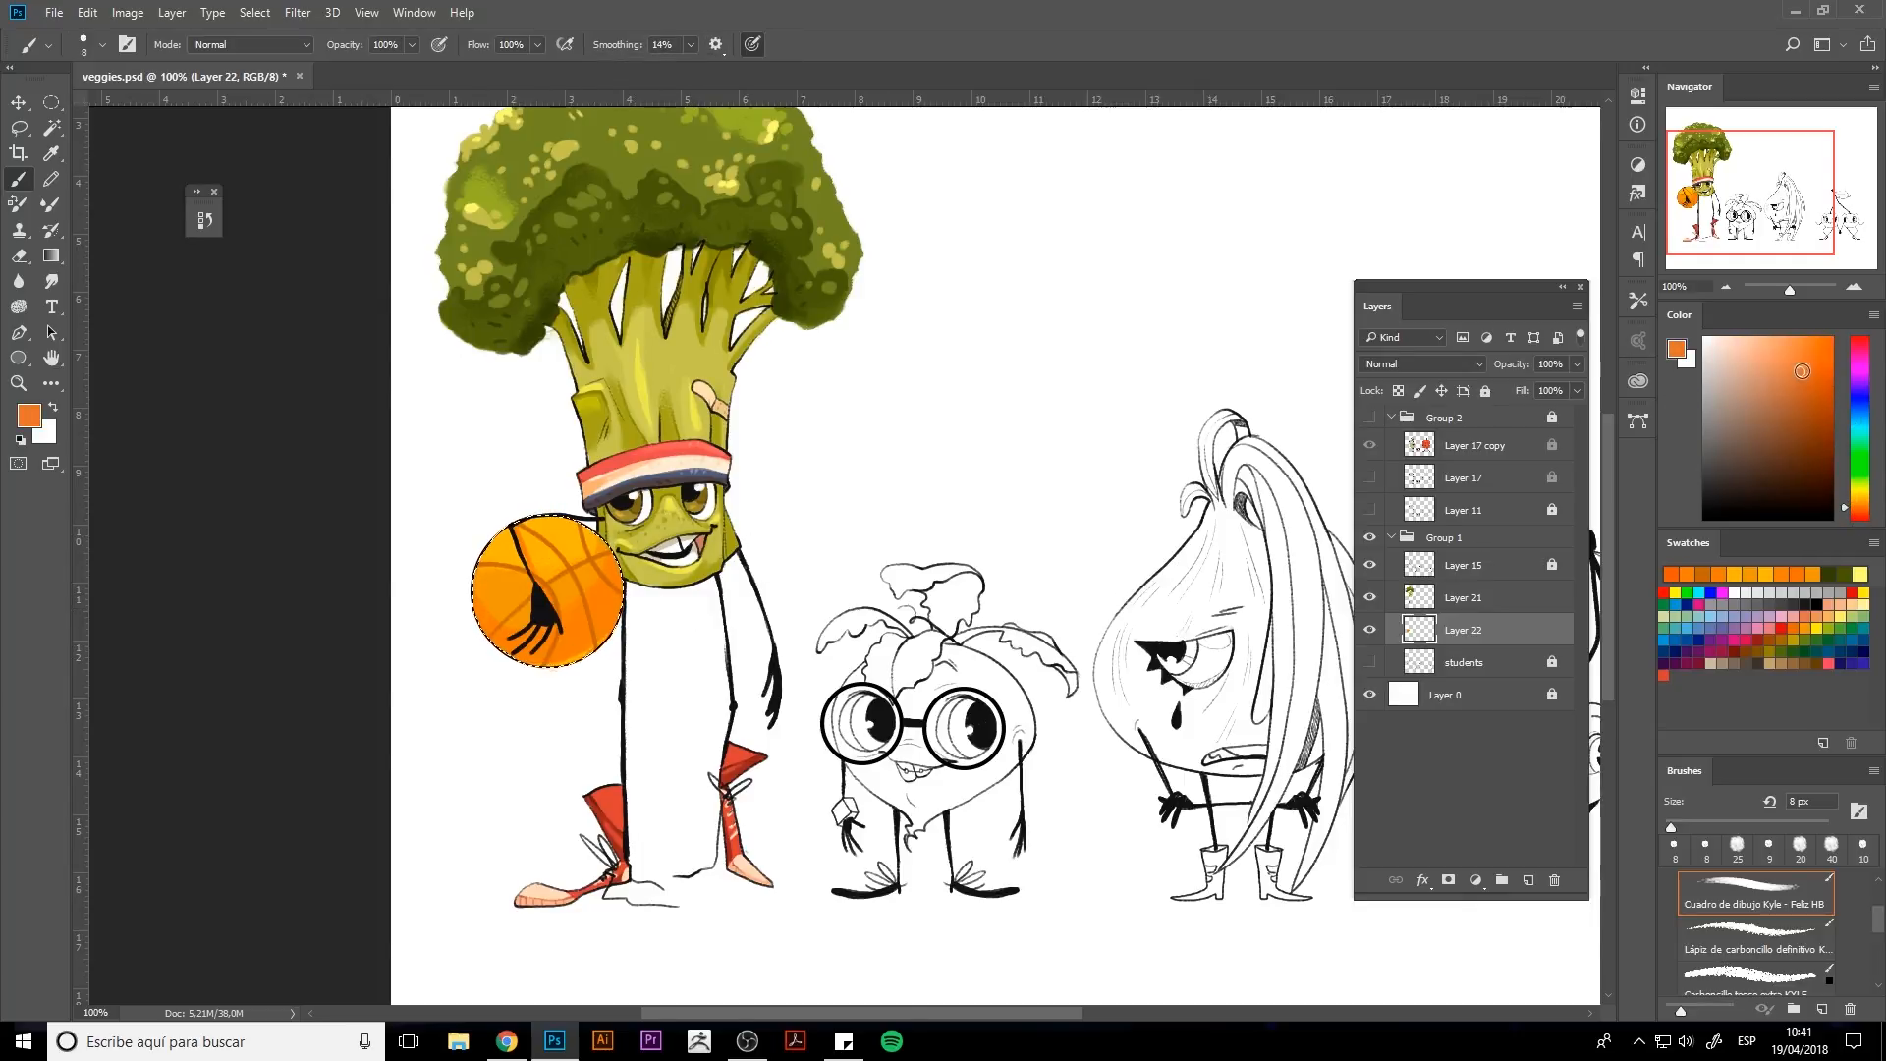
pyautogui.press(']')
pyautogui.press(']')
pyautogui.press(']')
pyautogui.press(']')
pyautogui.moveTo(487, 624)
pyautogui.mouseDown()
pyautogui.moveTo(528, 658)
pyautogui.moveTo(516, 649)
pyautogui.mouseUp()
pyautogui.click(1822, 352)
pyautogui.keyDown('alt'); pyautogui.click(496, 629); pyautogui.keyUp('alt')
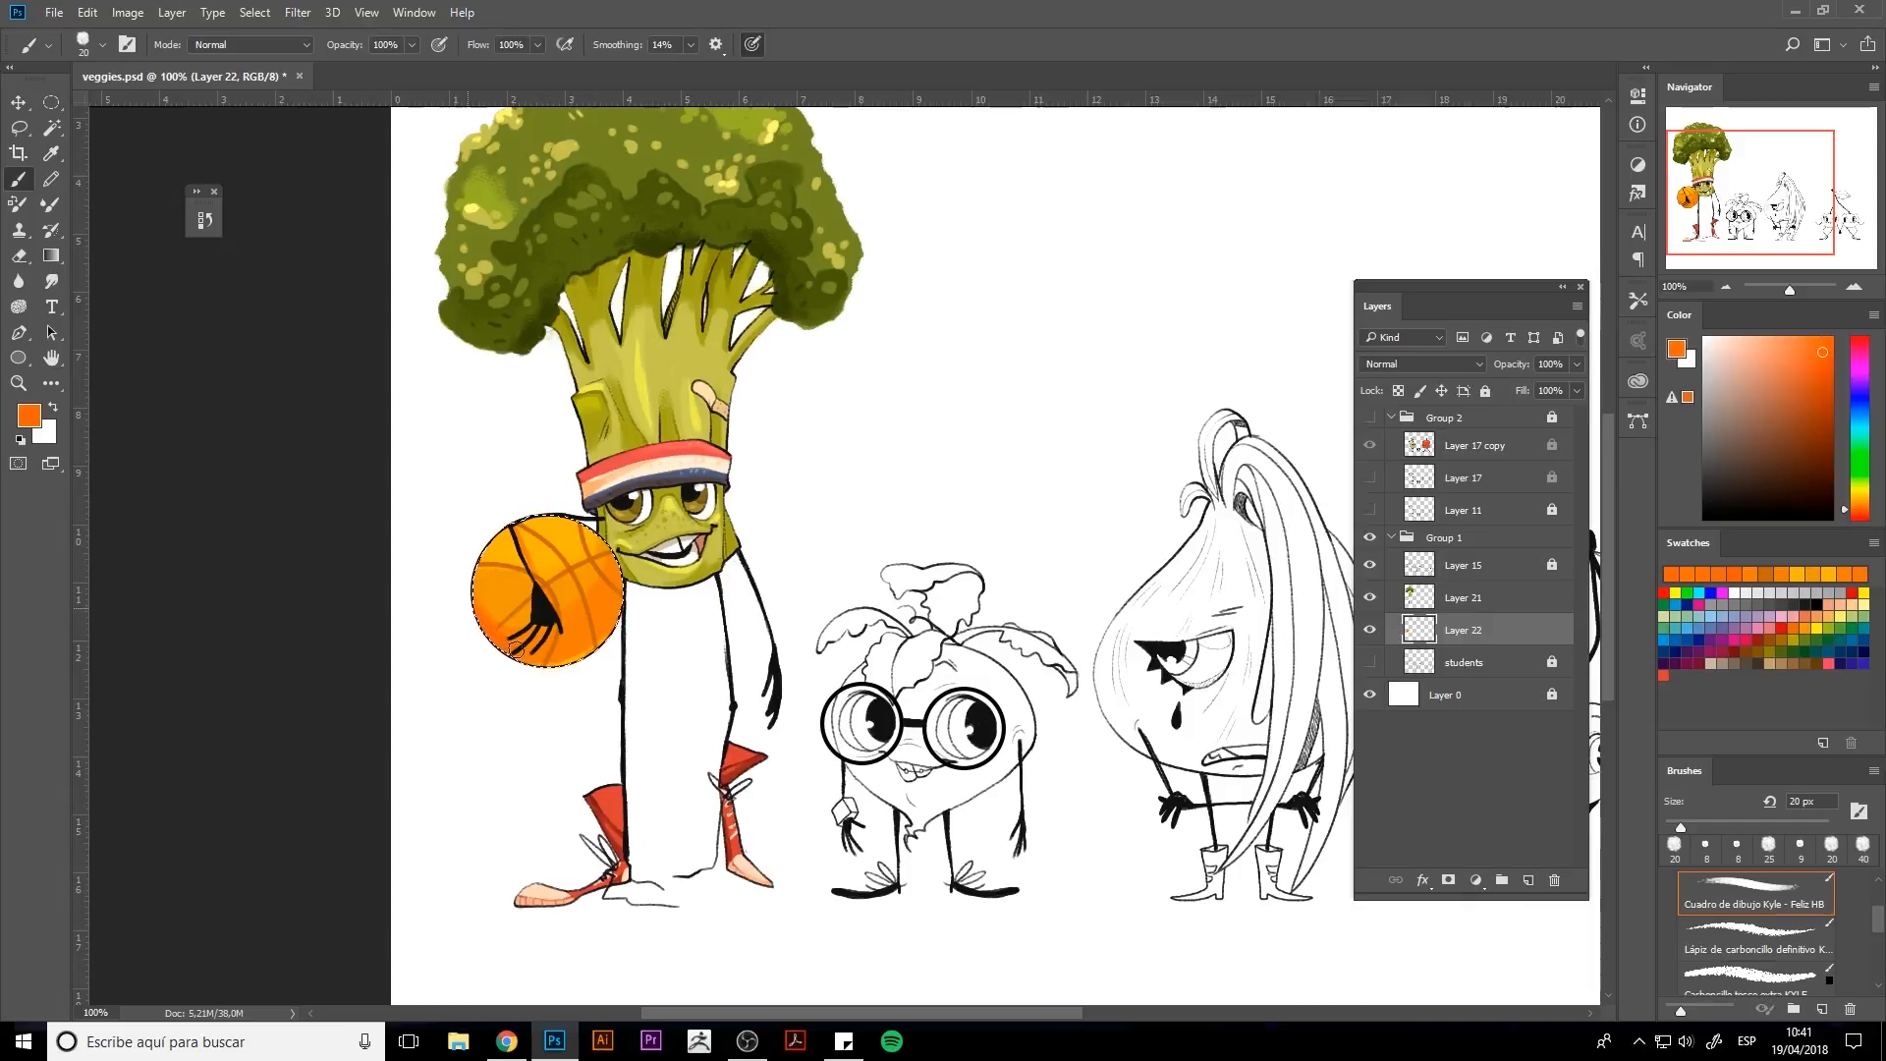
pyautogui.keyDown('alt'); pyautogui.click(496, 629); pyautogui.keyUp('alt')
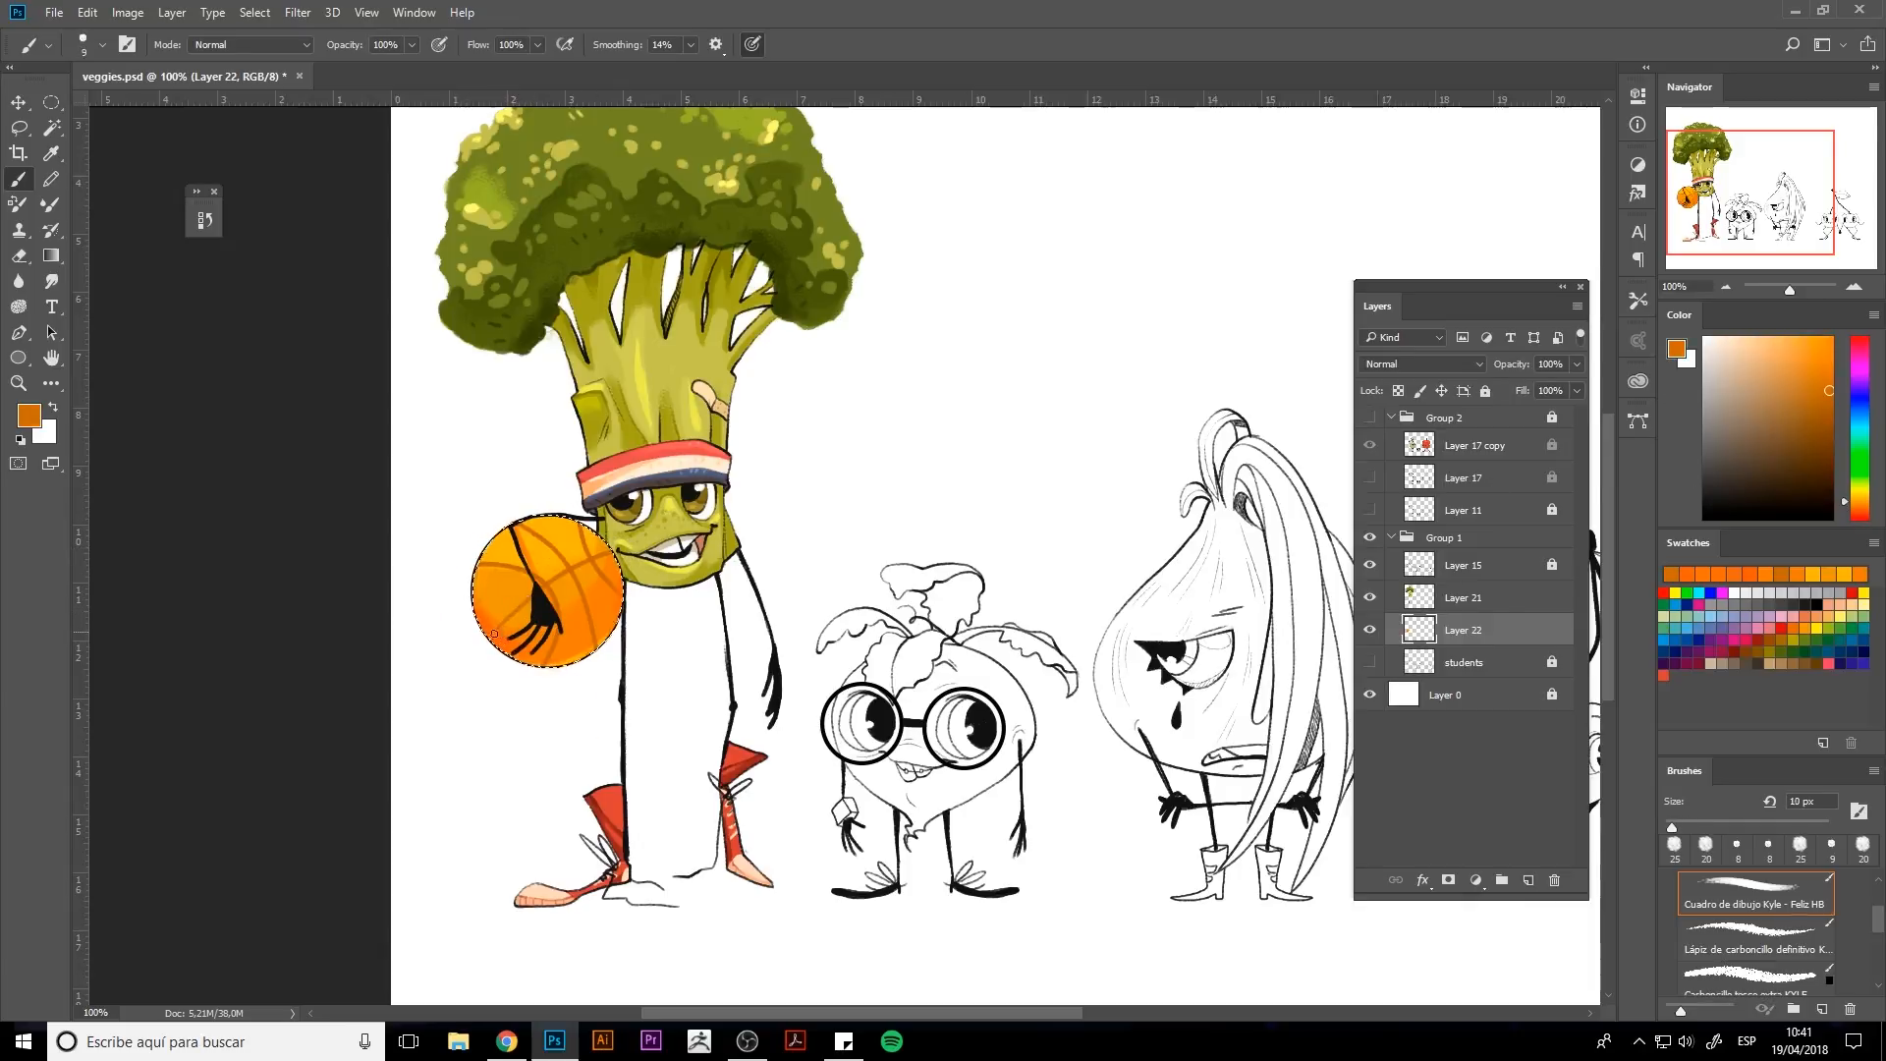
# Pick a pale yellow and dab small highlights along the ball's top edge.
pyautogui.press('[')
pyautogui.press('[')
pyautogui.press('[')
pyautogui.keyDown('alt'); pyautogui.click(586, 539); pyautogui.keyUp('alt')
pyautogui.click(1860, 495)
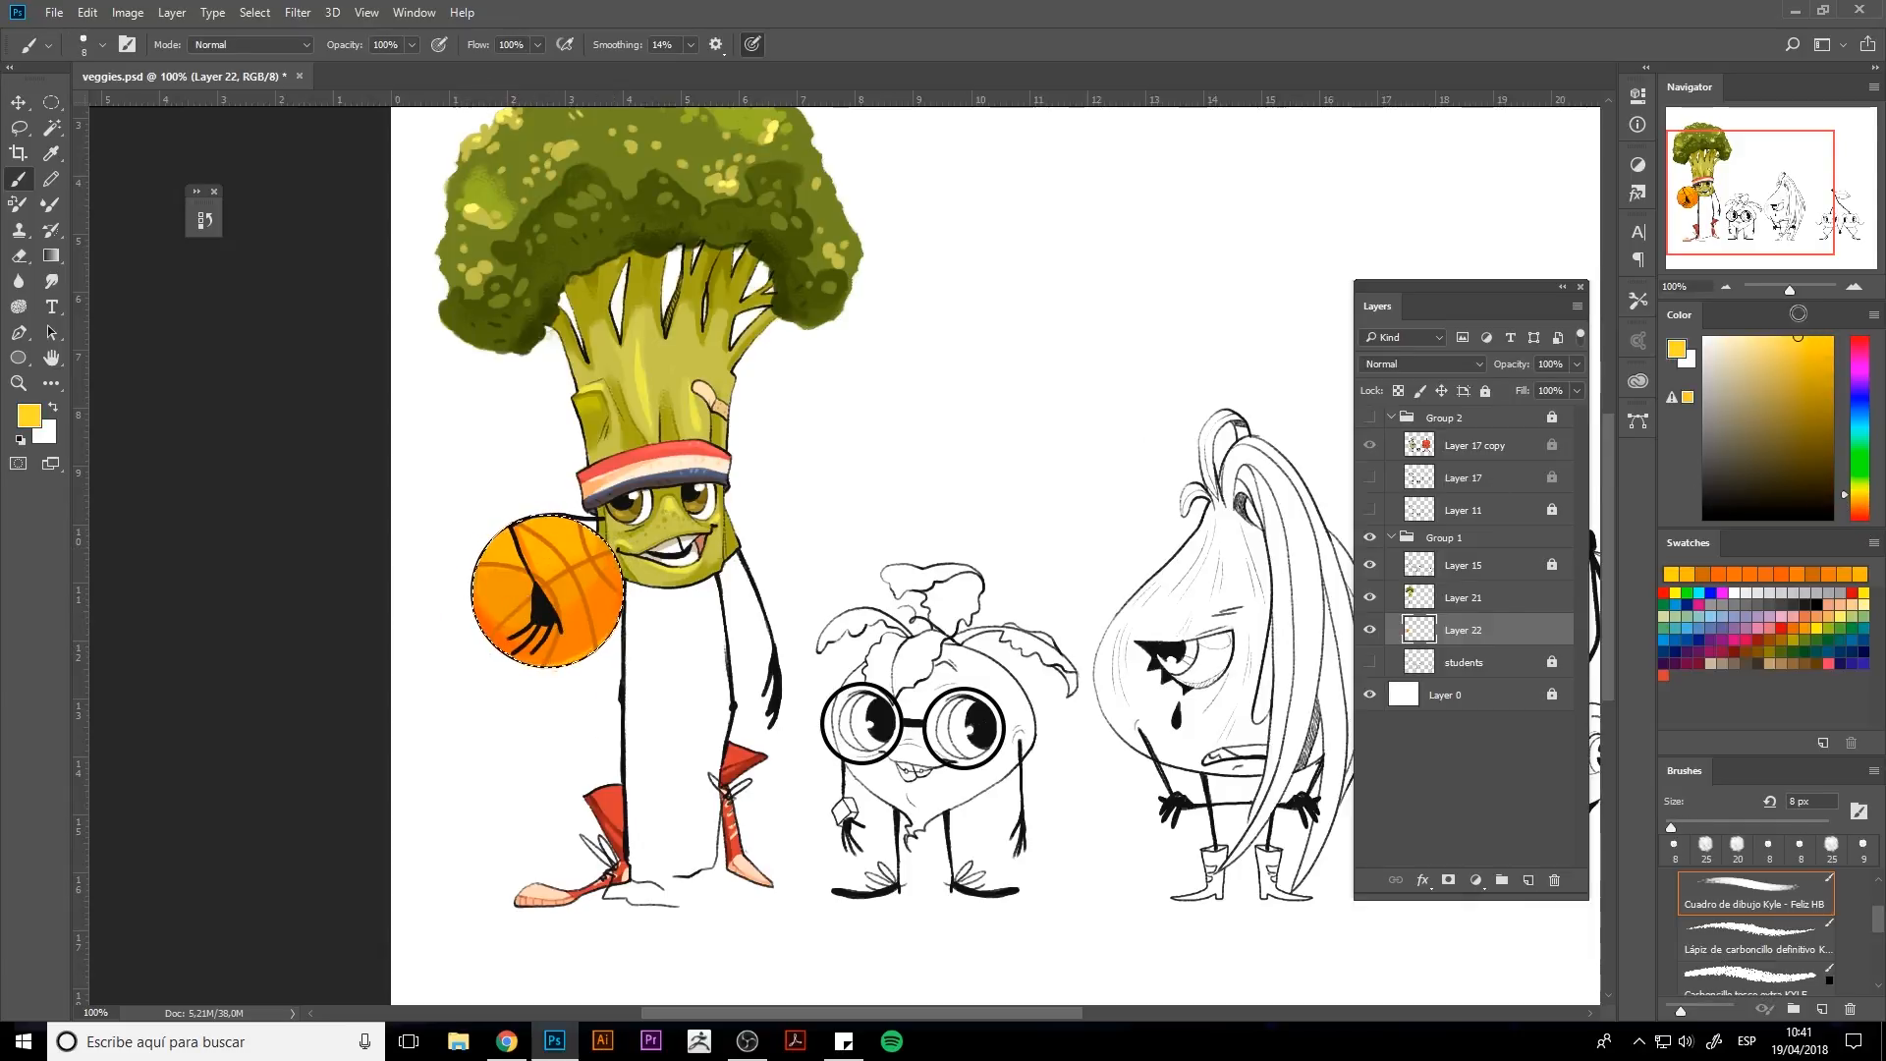
pyautogui.click(1788, 338)
pyautogui.press('[')
pyautogui.click(548, 525)
pyautogui.click(557, 531)
pyautogui.click(569, 524)
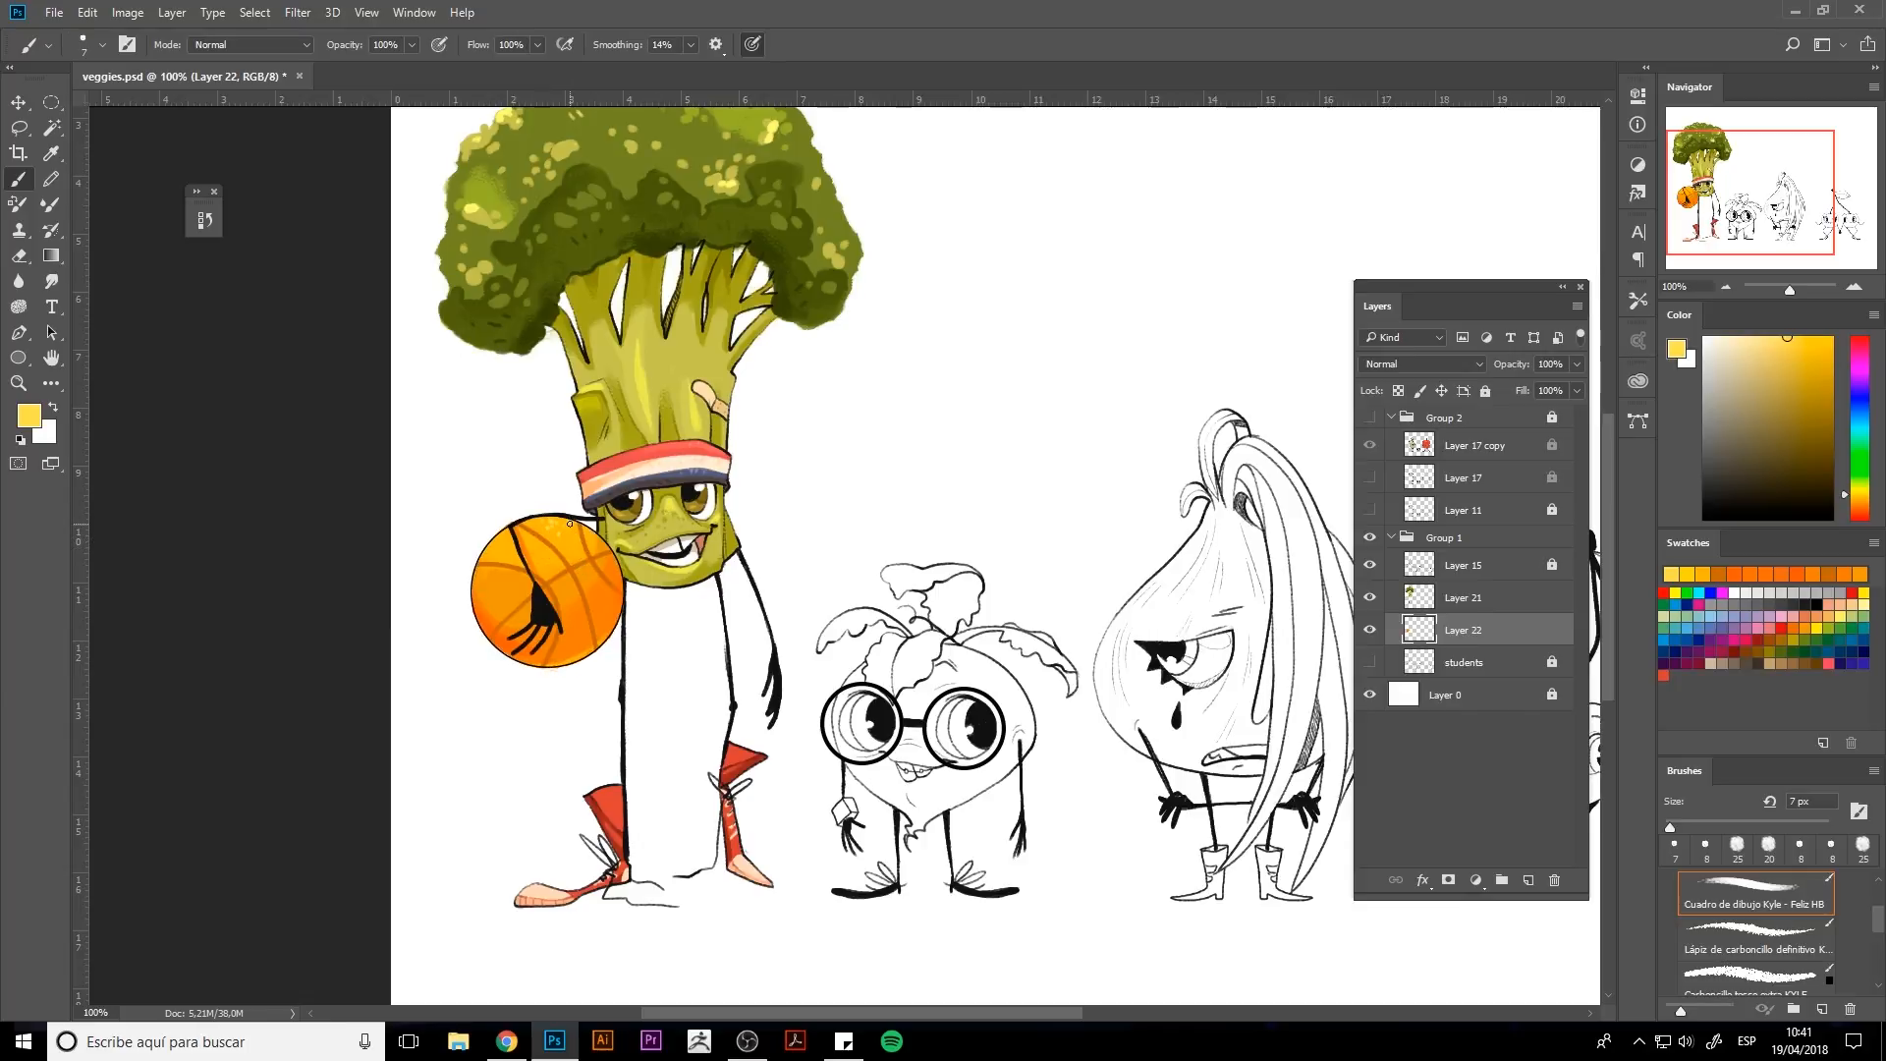
# Sample orange tones from the ball and touch up its left side and centre.
pyautogui.keyDown('alt'); pyautogui.click(496, 619); pyautogui.keyUp('alt')
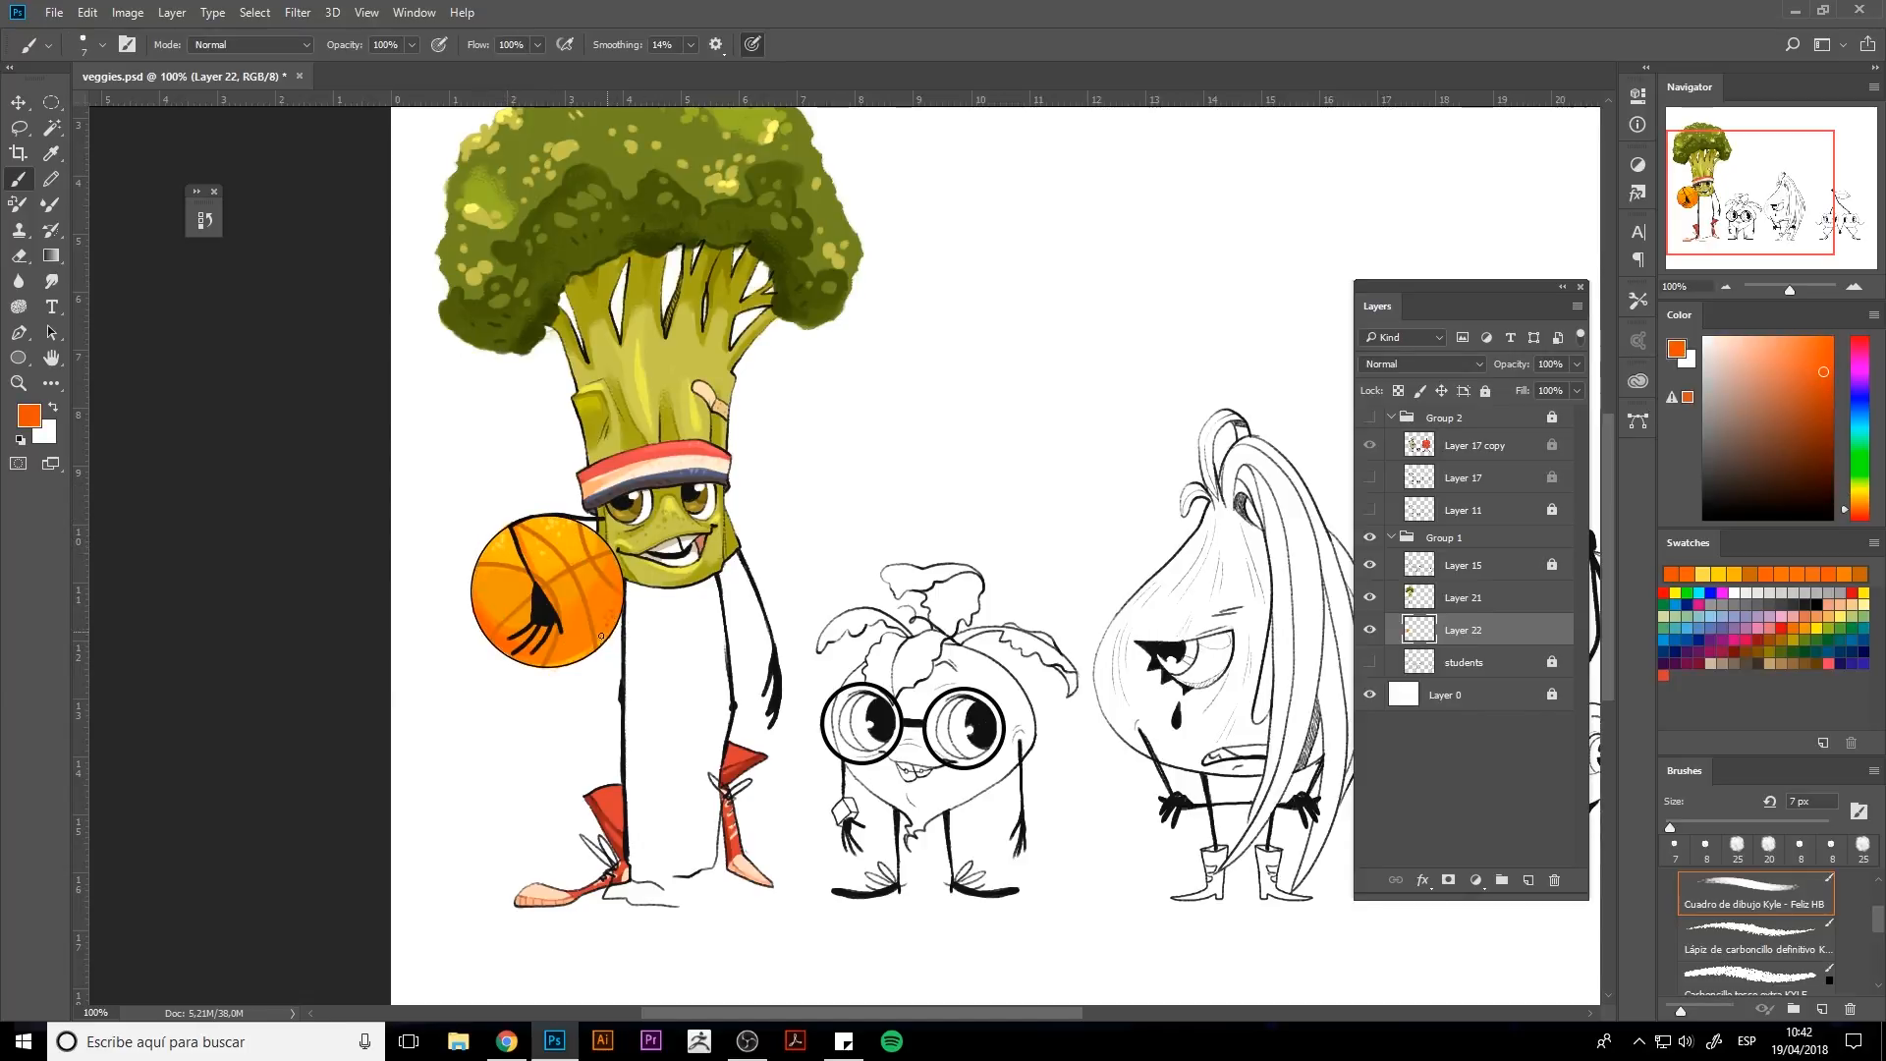
pyautogui.keyDown('alt'); pyautogui.click(548, 611); pyautogui.keyUp('alt')
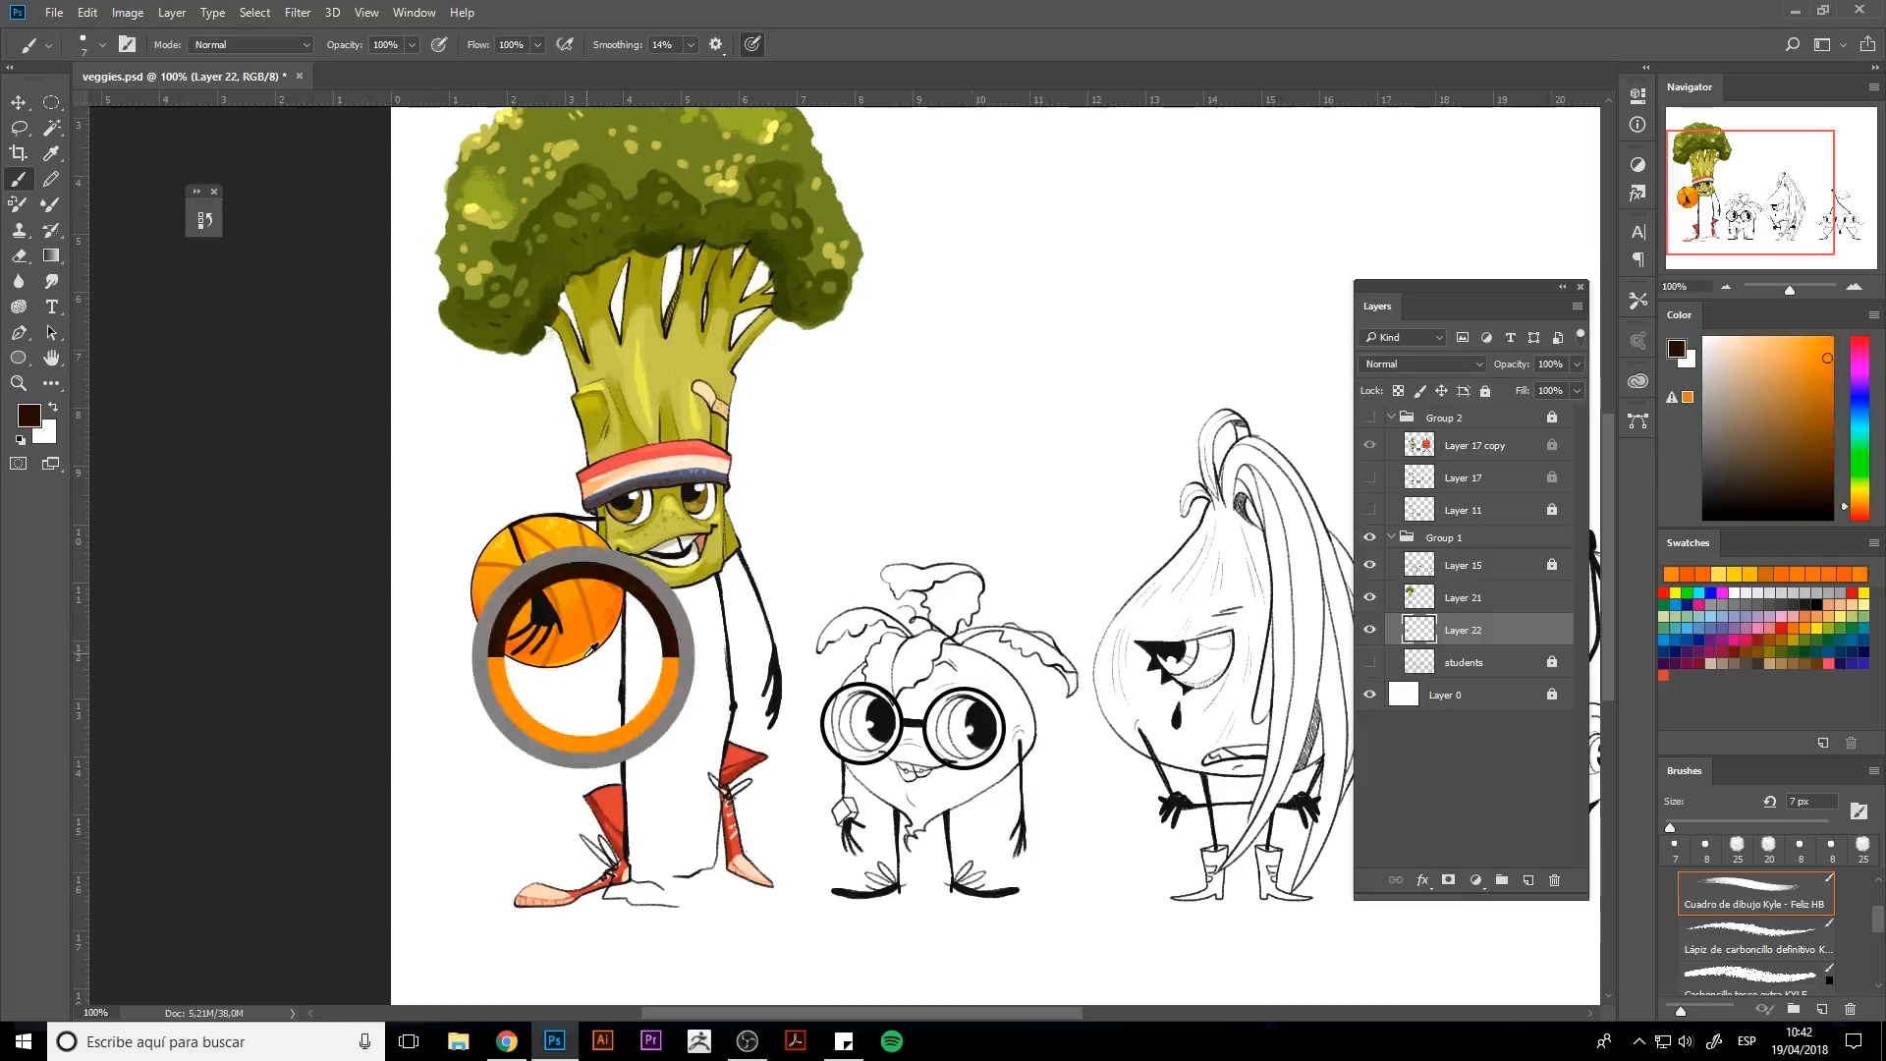
pyautogui.press('e')
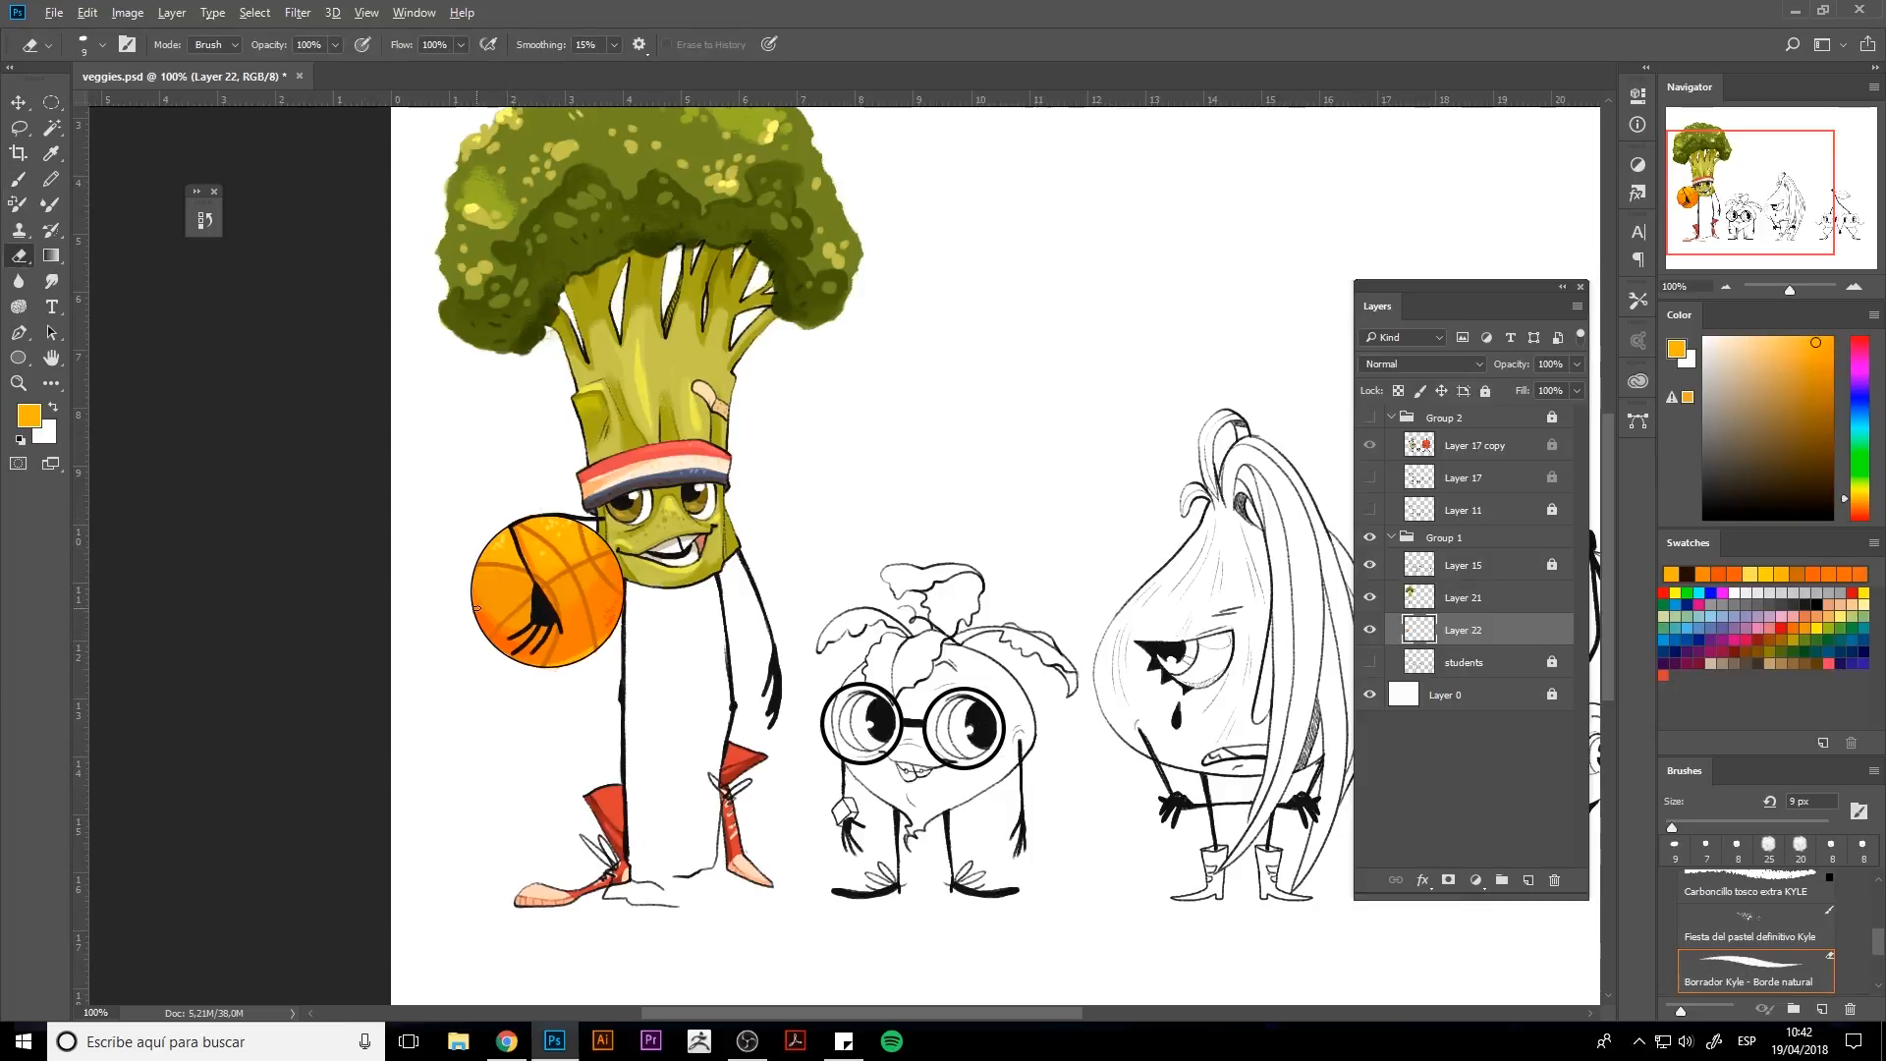
pyautogui.press('b')
pyautogui.keyDown('alt'); pyautogui.click(491, 621); pyautogui.keyUp('alt')
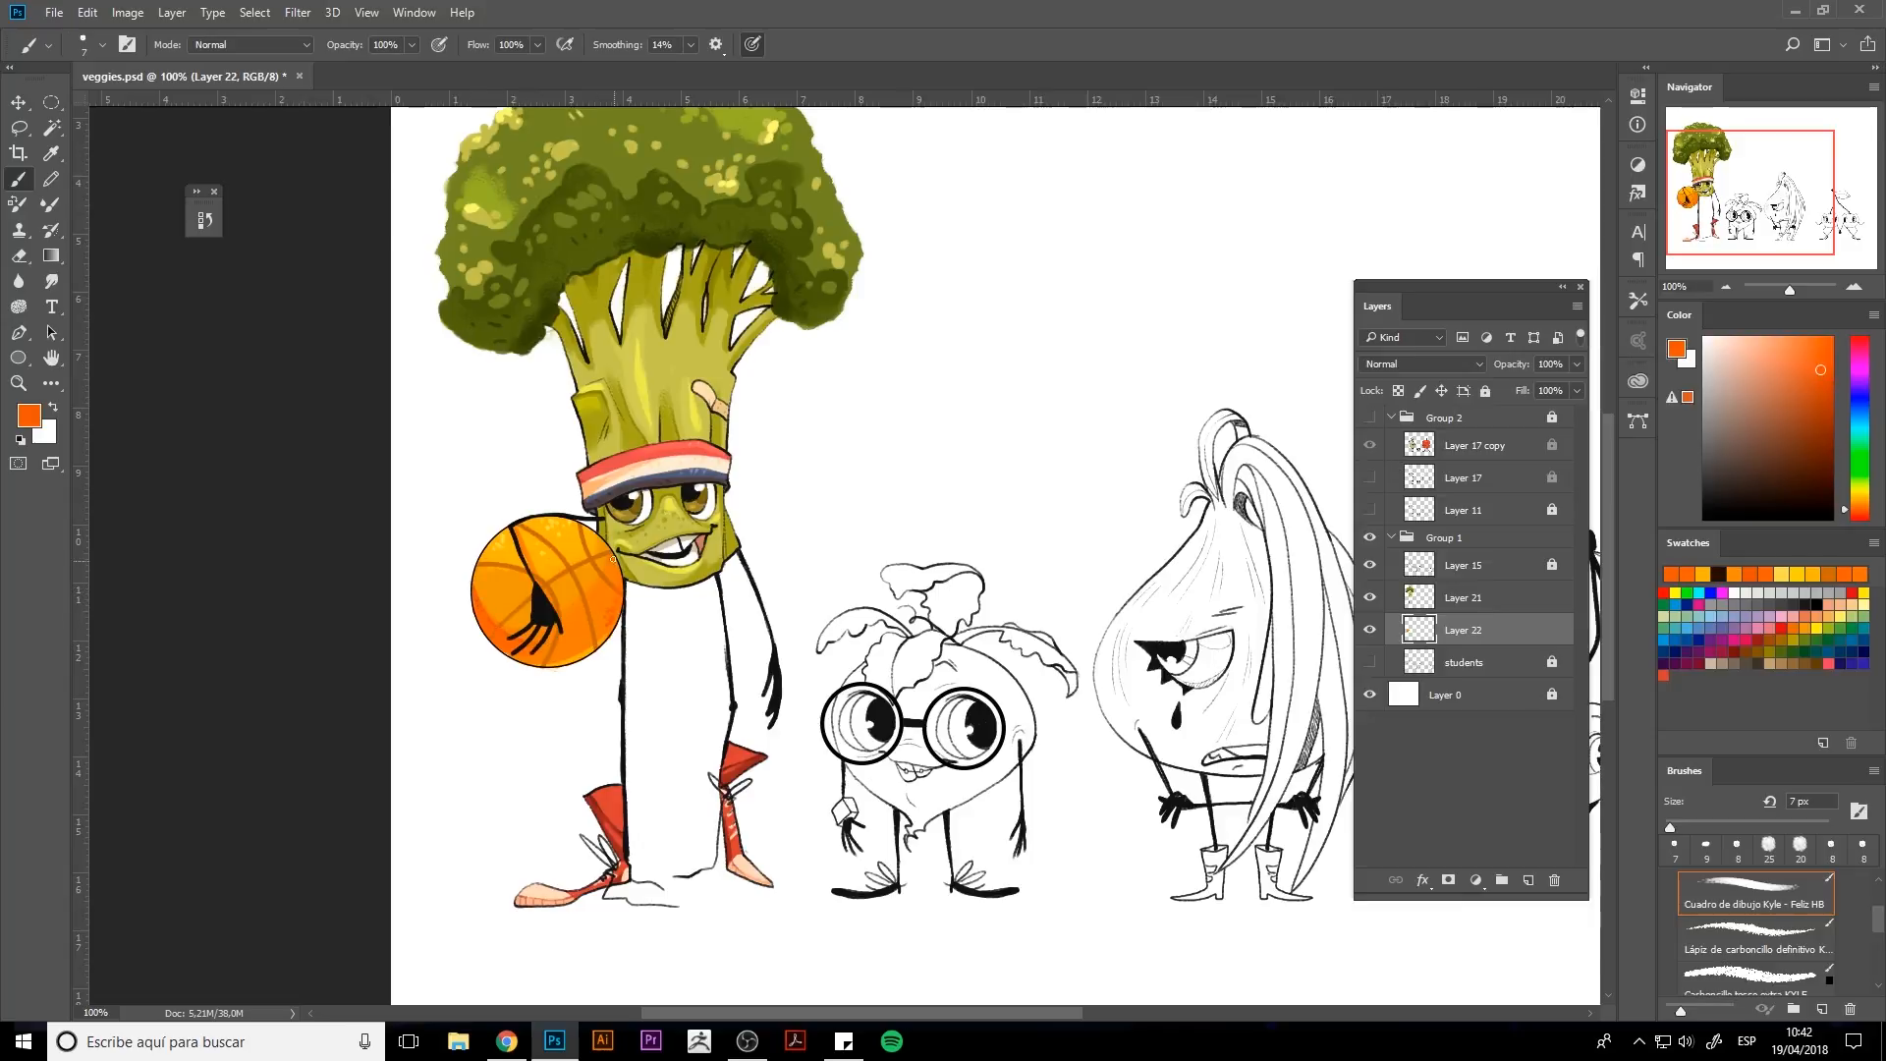
pyautogui.keyDown('alt'); pyautogui.click(487, 605); pyautogui.keyUp('alt')
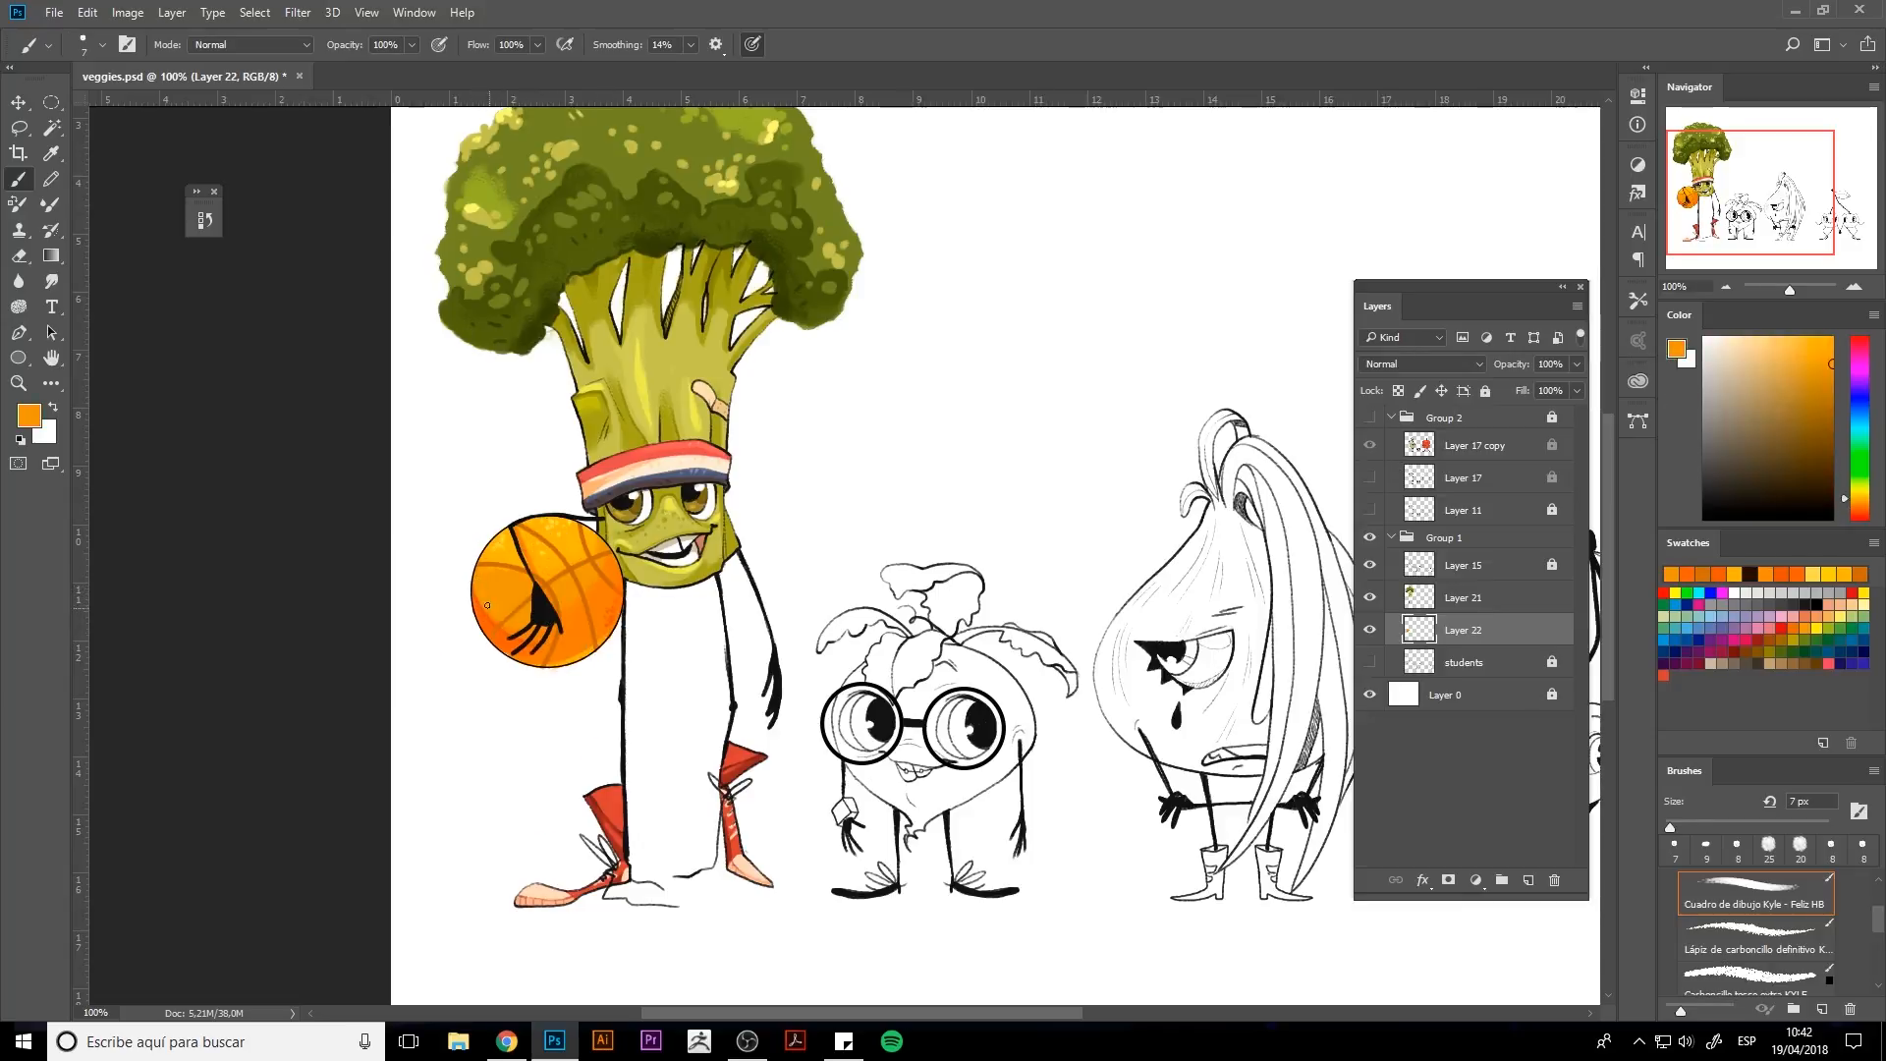
pyautogui.keyDown('alt'); pyautogui.click(551, 604); pyautogui.keyUp('alt')
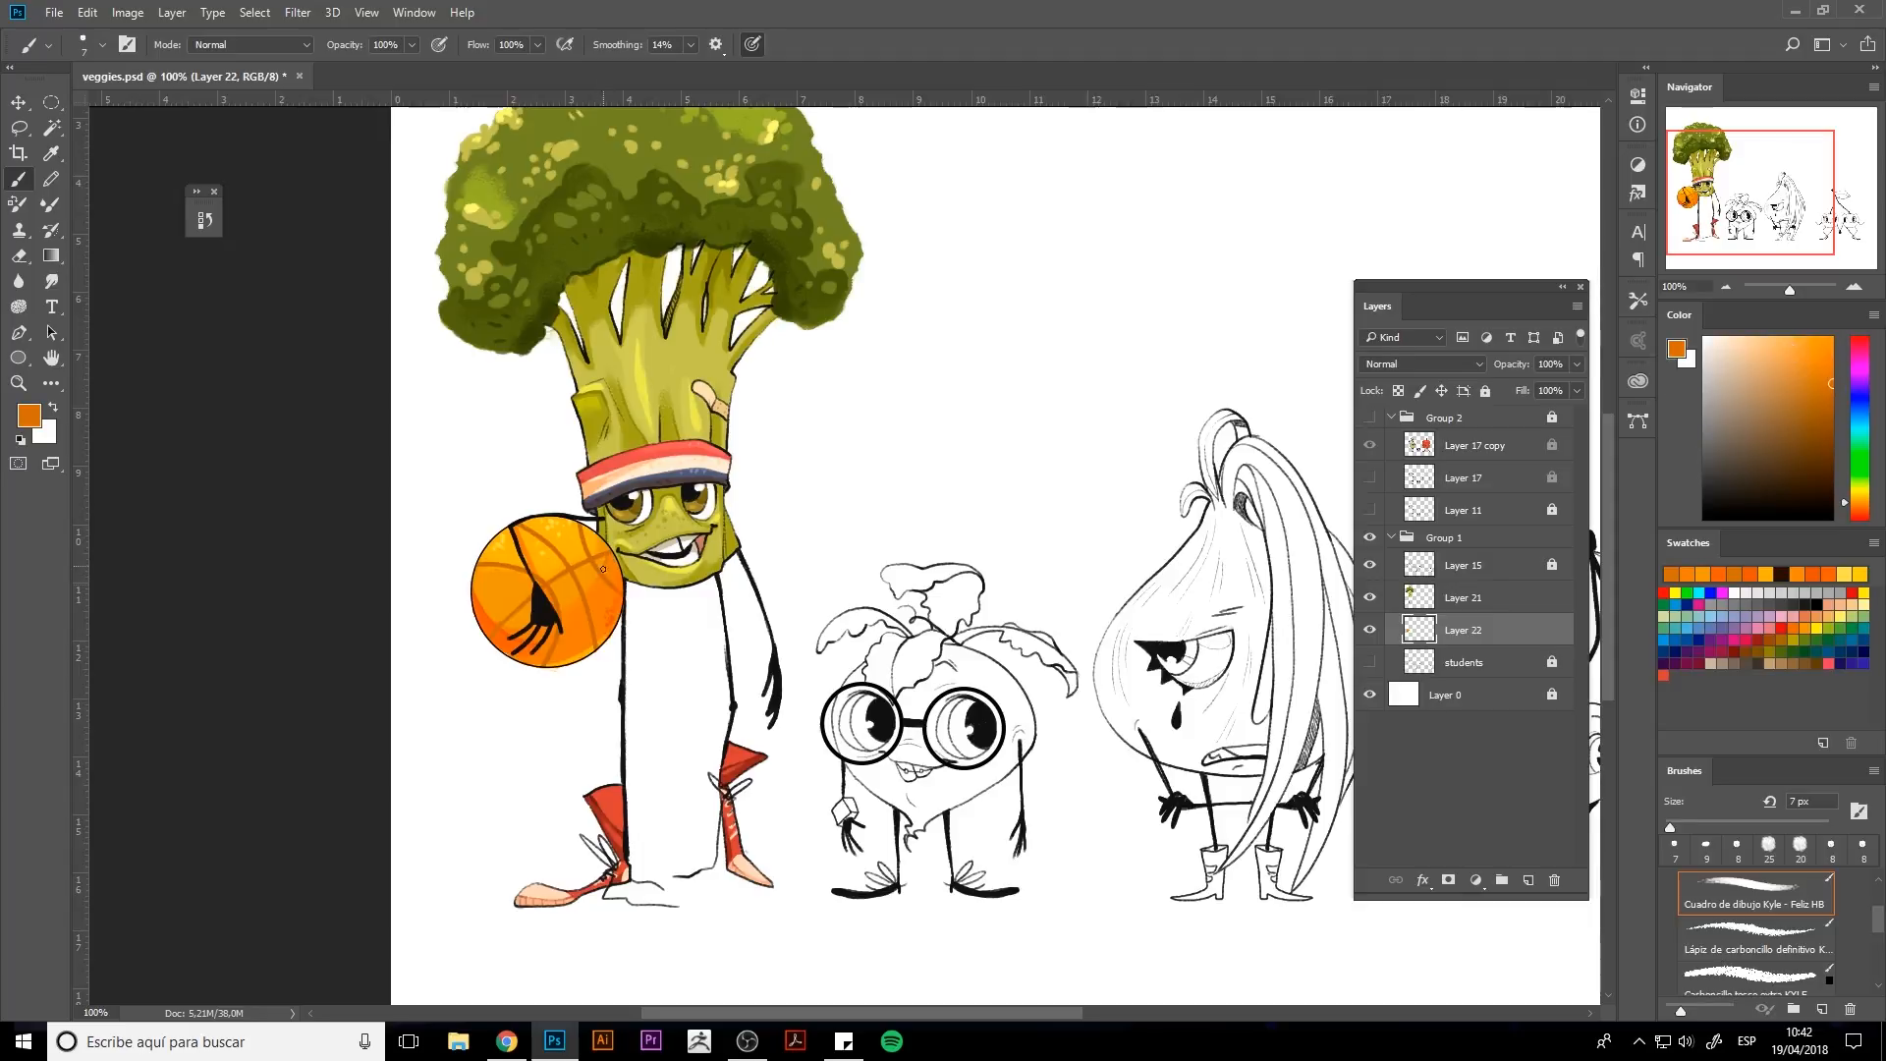
# Add a new Multiply layer above the ball layer and set its opacity to 61%.
pyautogui.moveTo(846, 587); pyautogui.dragTo(800, 694)
pyautogui.doubleClick(51, 362)
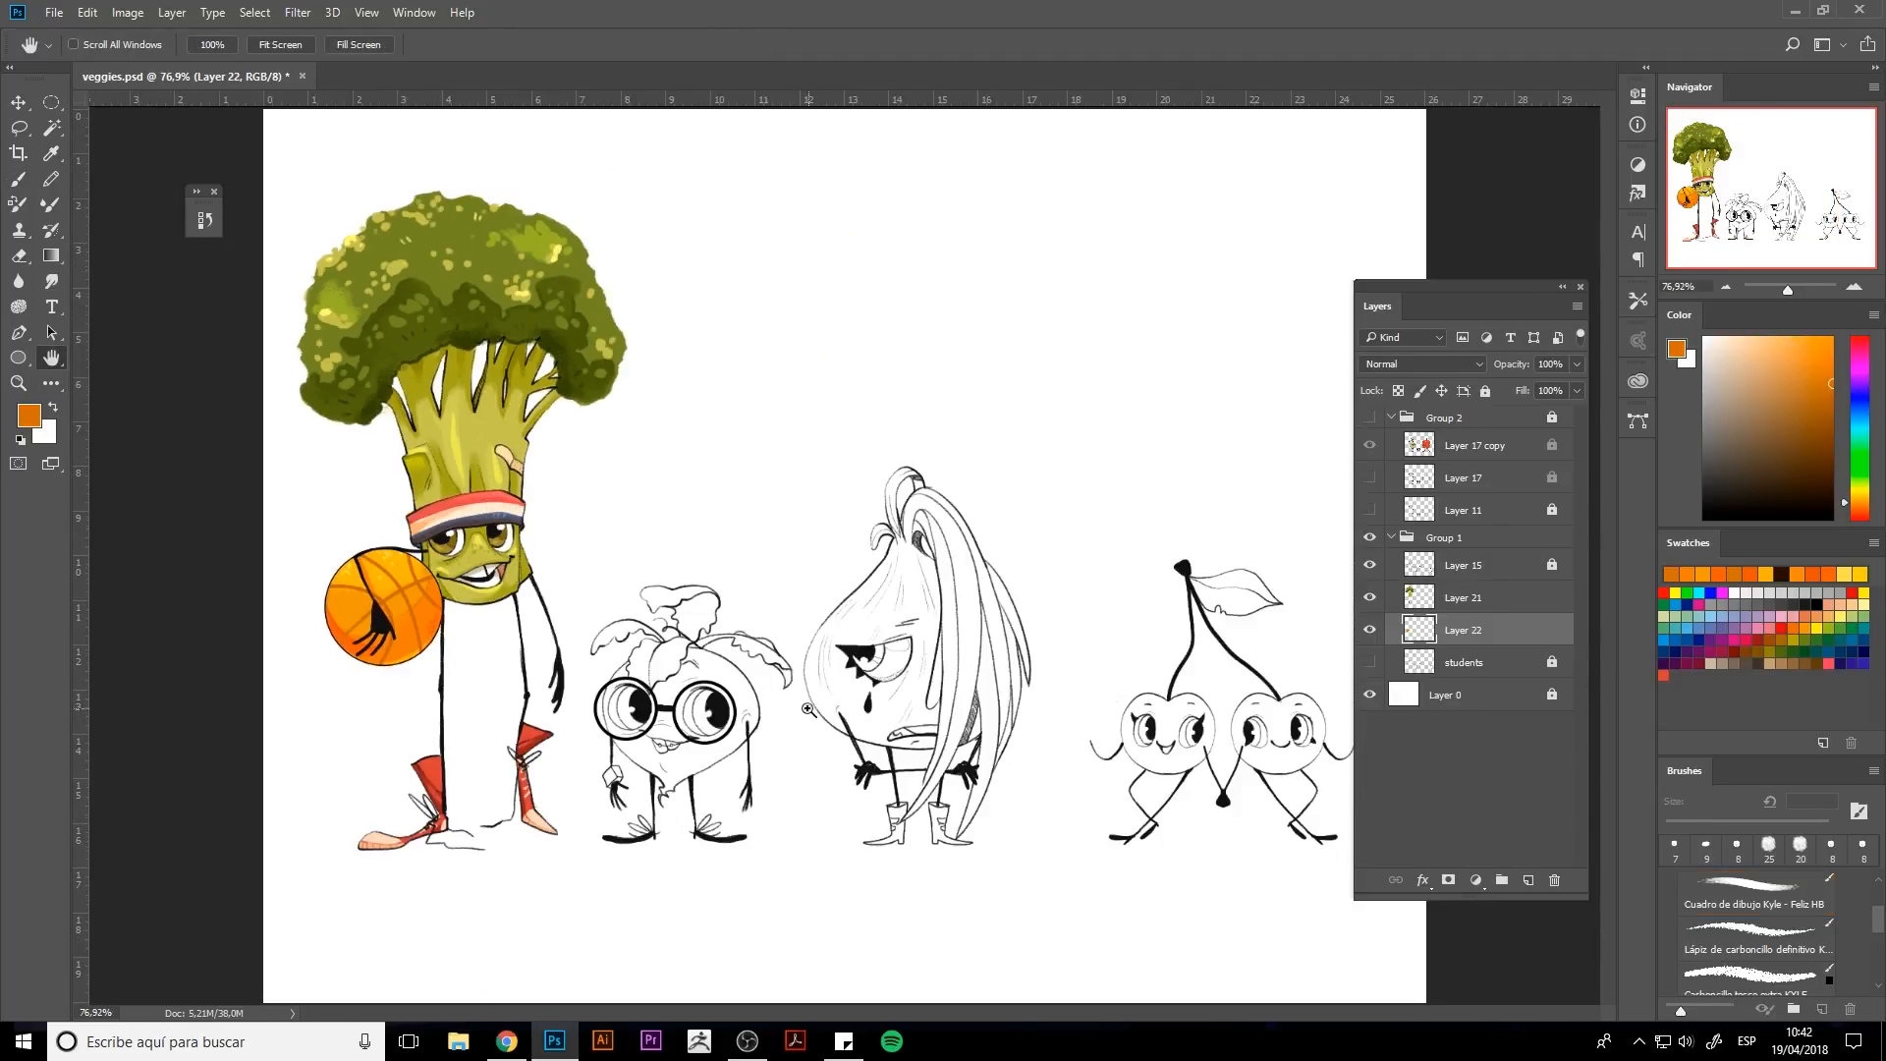
pyautogui.click(1797, 574)
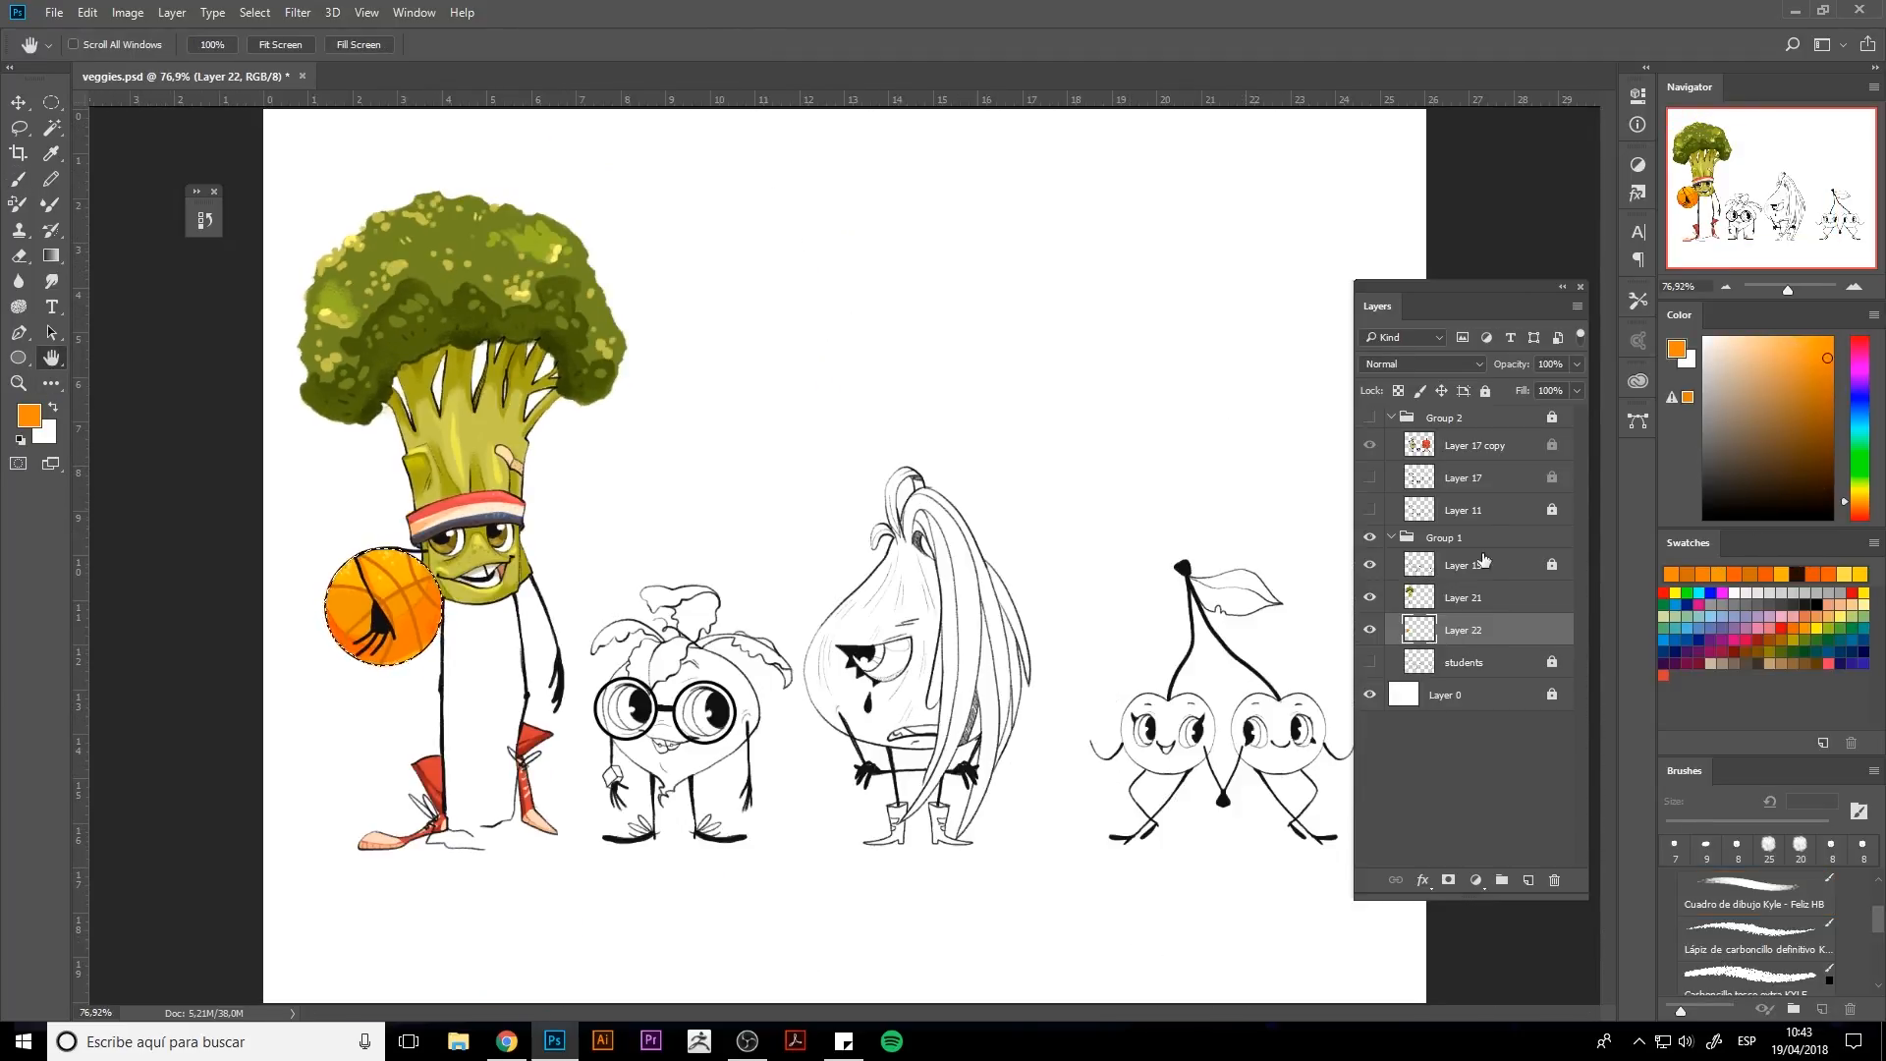
pyautogui.click(1527, 880)
pyautogui.click(1399, 363)
pyautogui.click(1388, 442)
pyautogui.press('b')
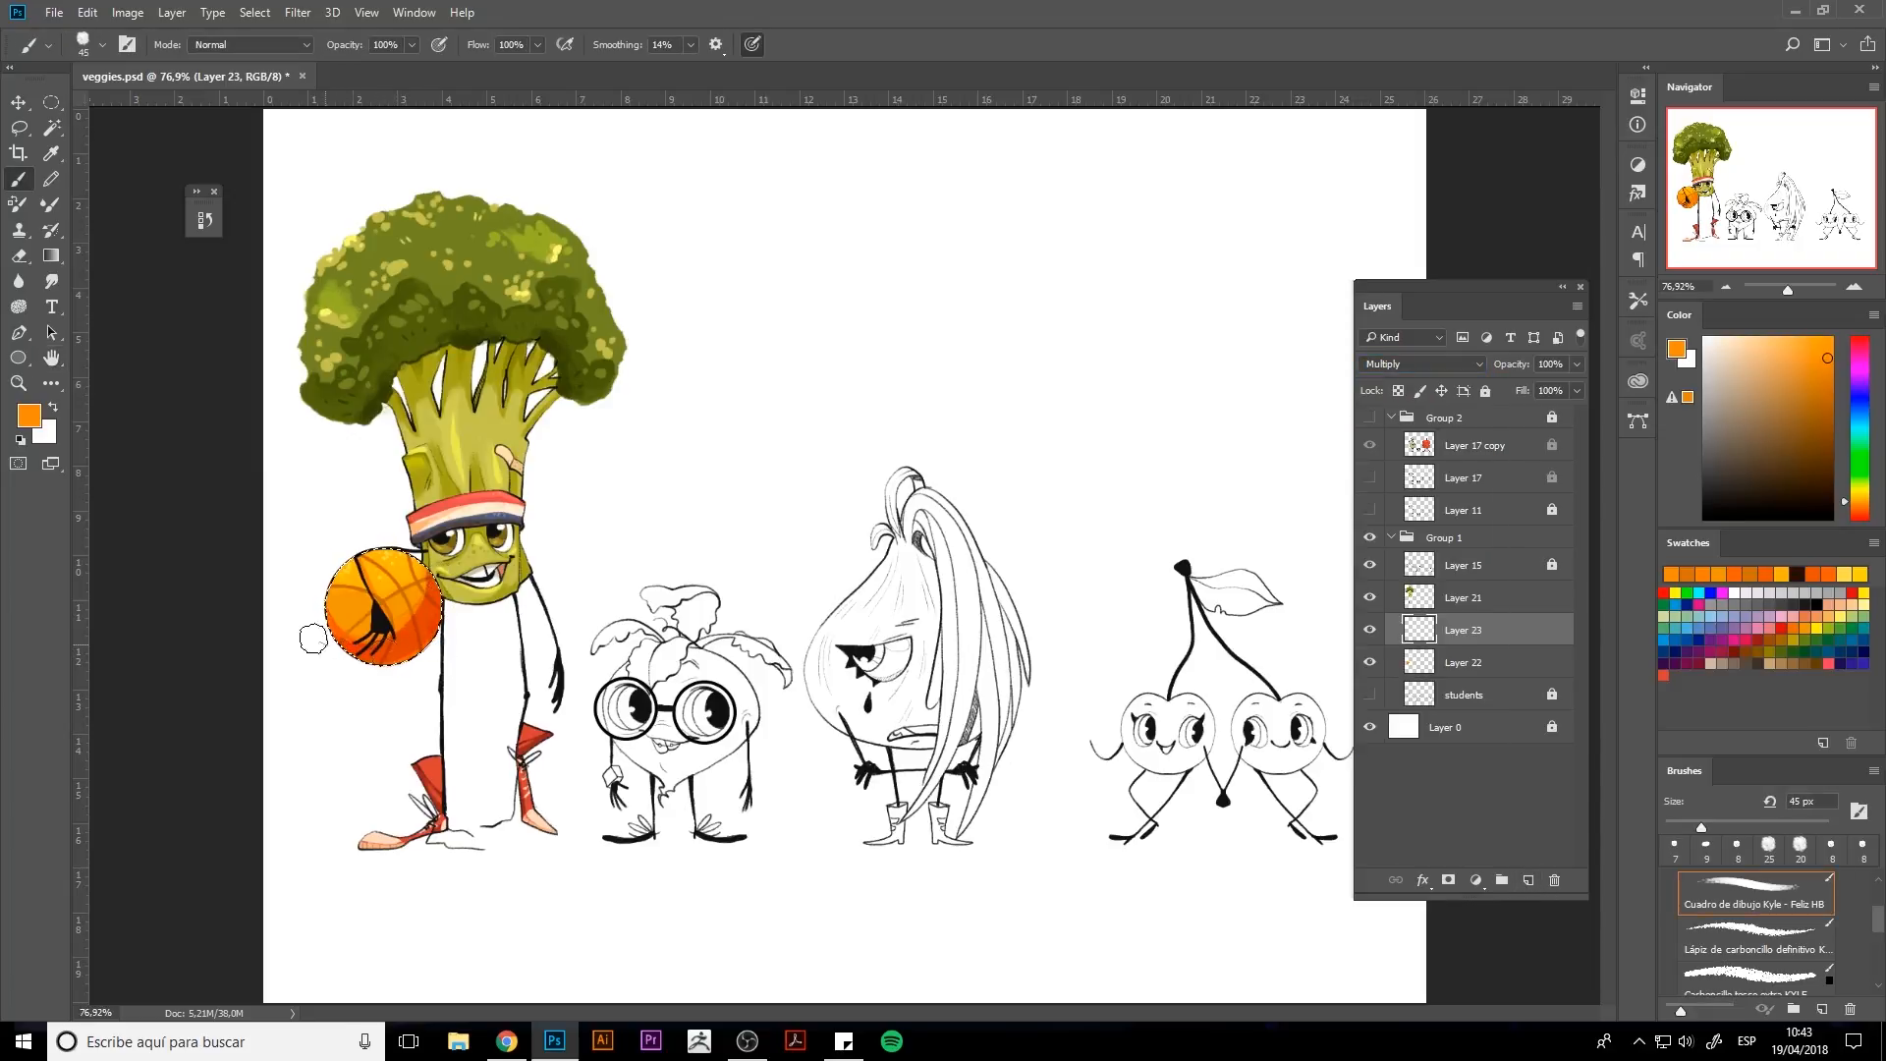
pyautogui.press('e')
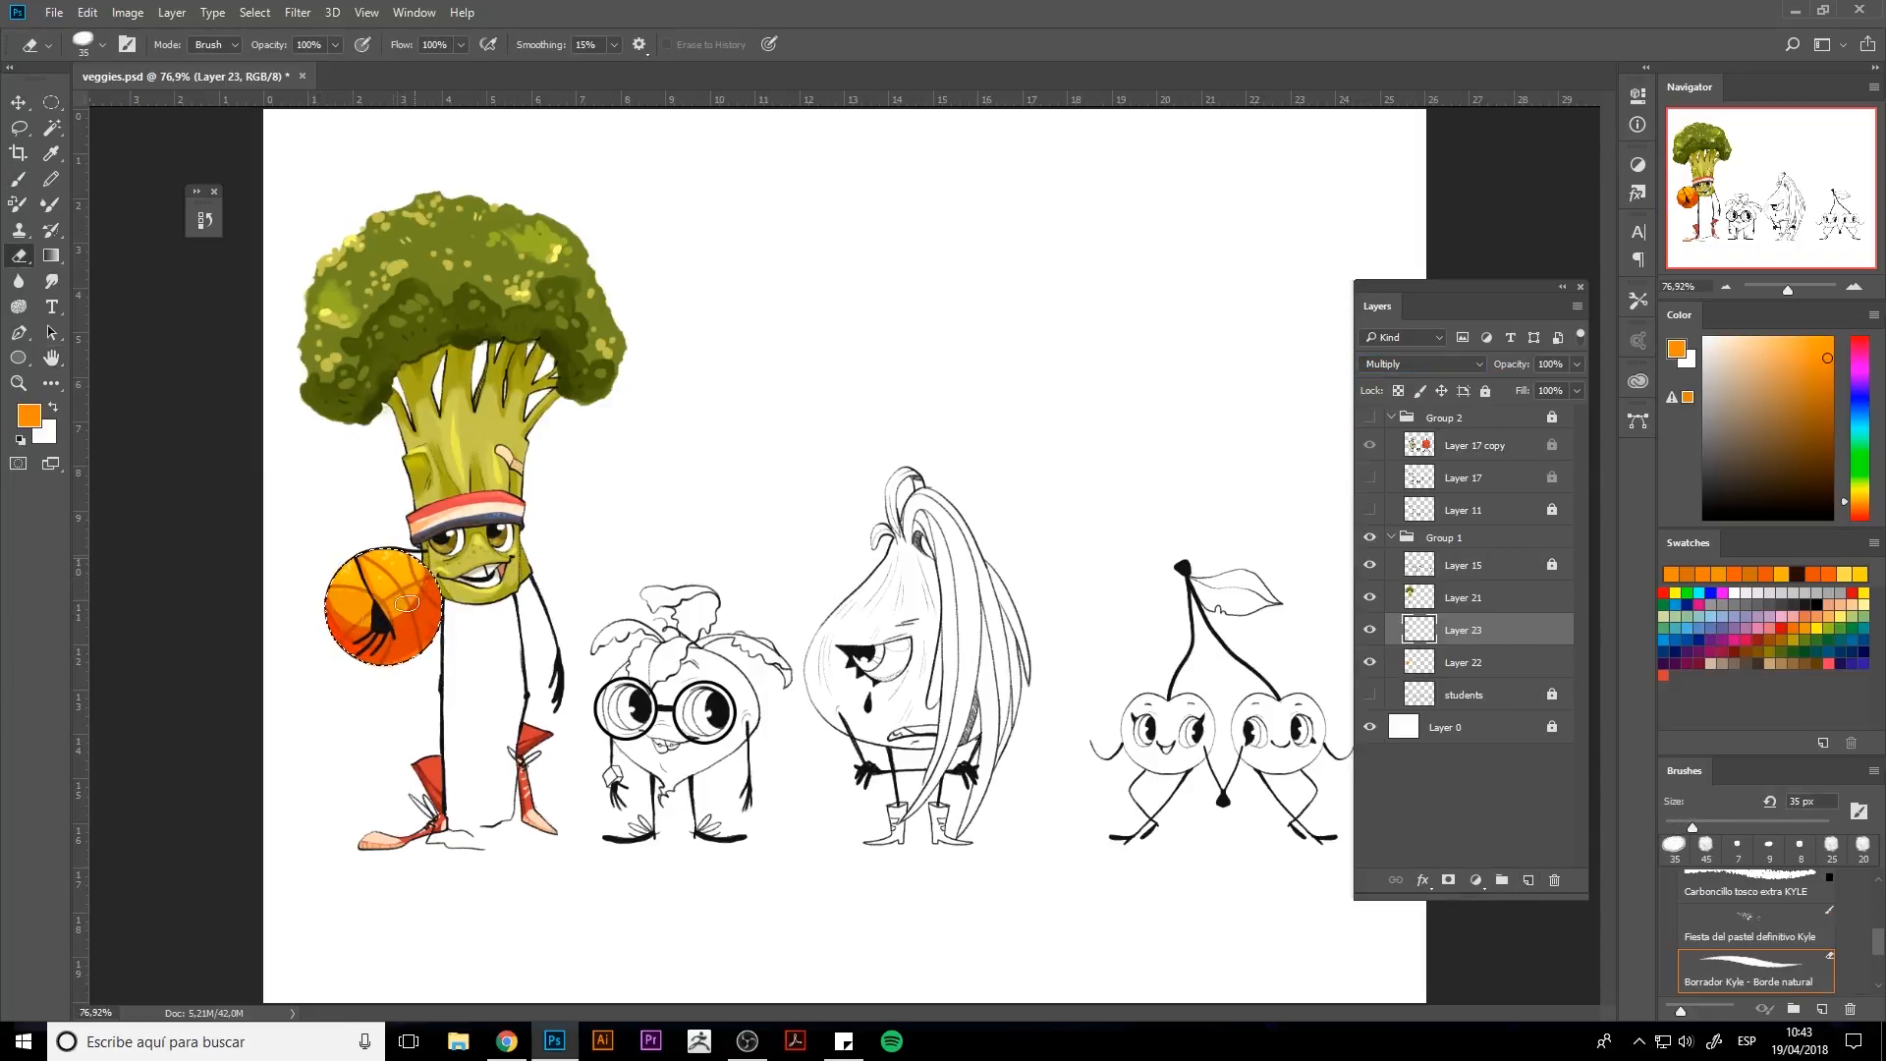
pyautogui.moveTo(397, 604); pyautogui.dragTo(417, 592)
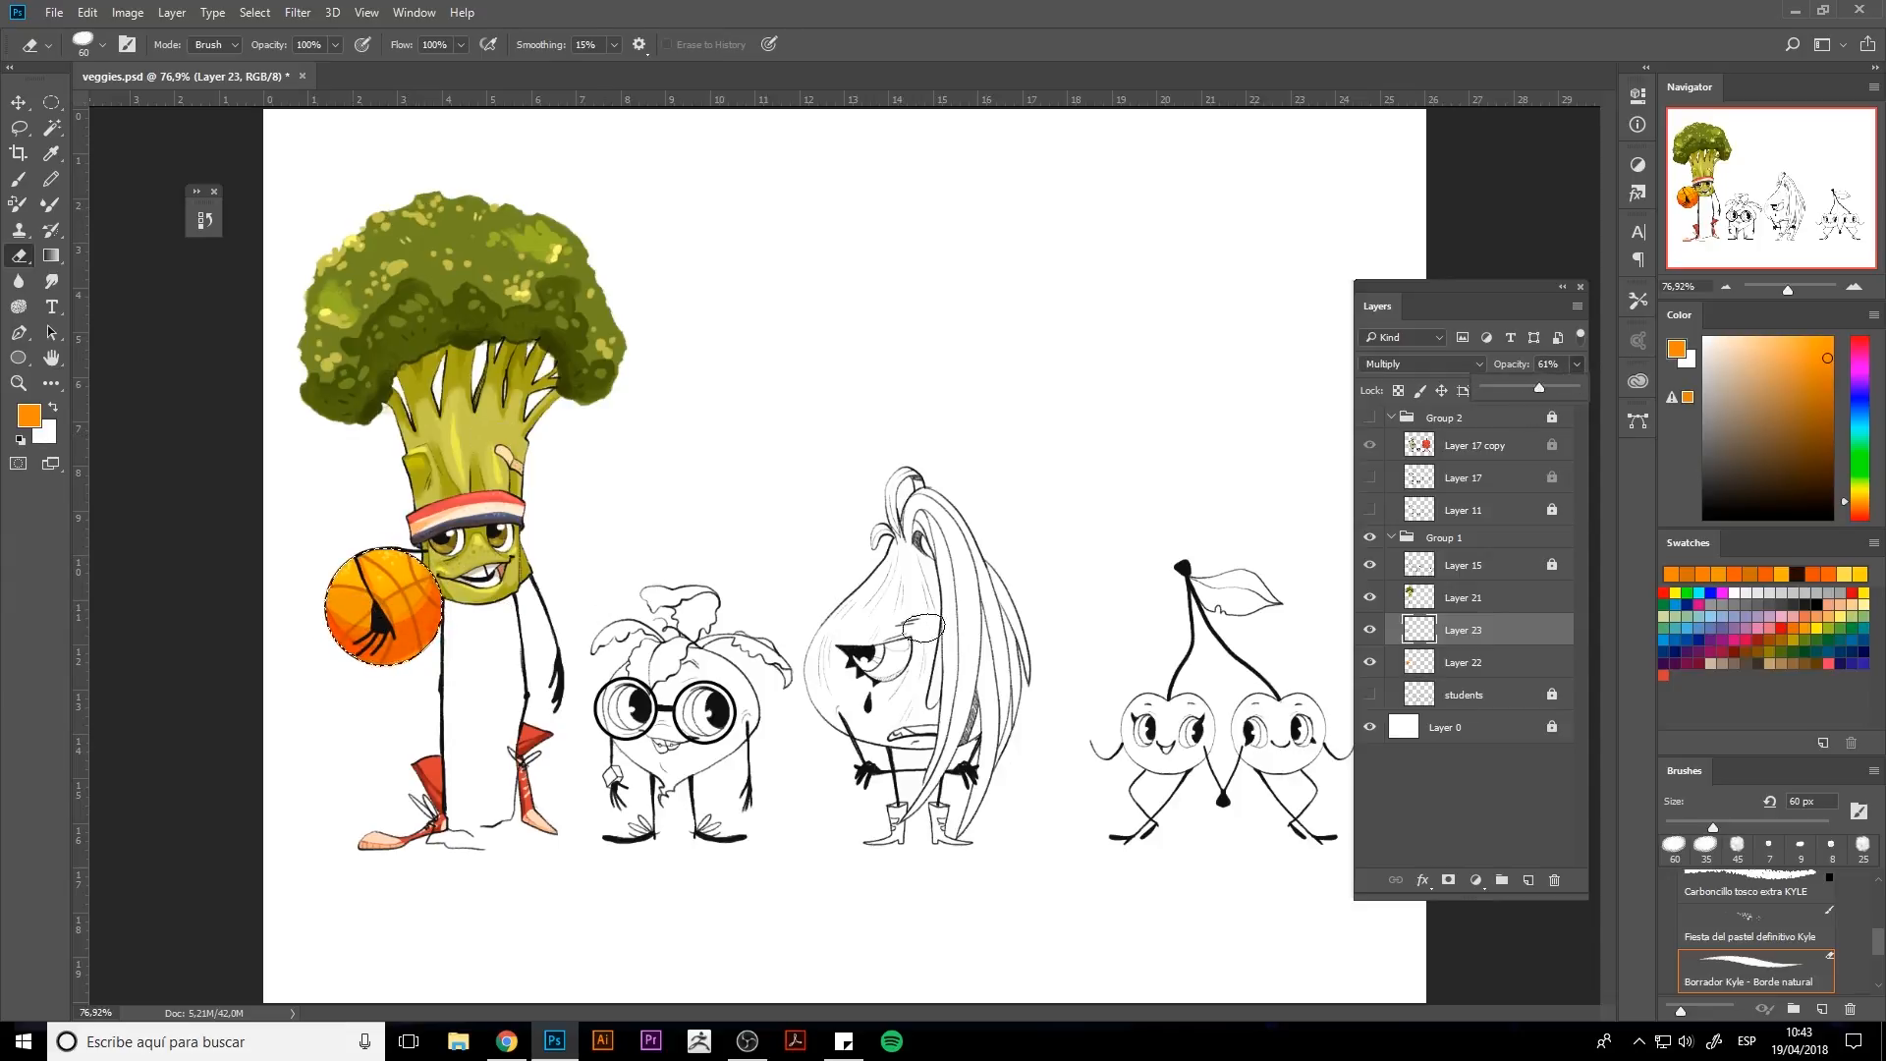
# Adjust the hue and saturation of the Multiply layer.
pyautogui.hotkey('ctrl', 'u')
pyautogui.moveTo(1297, 278); pyautogui.dragTo(1258, 284)
pyautogui.moveTo(1377, 369); pyautogui.dragTo(1368, 370)
pyautogui.press('Return')
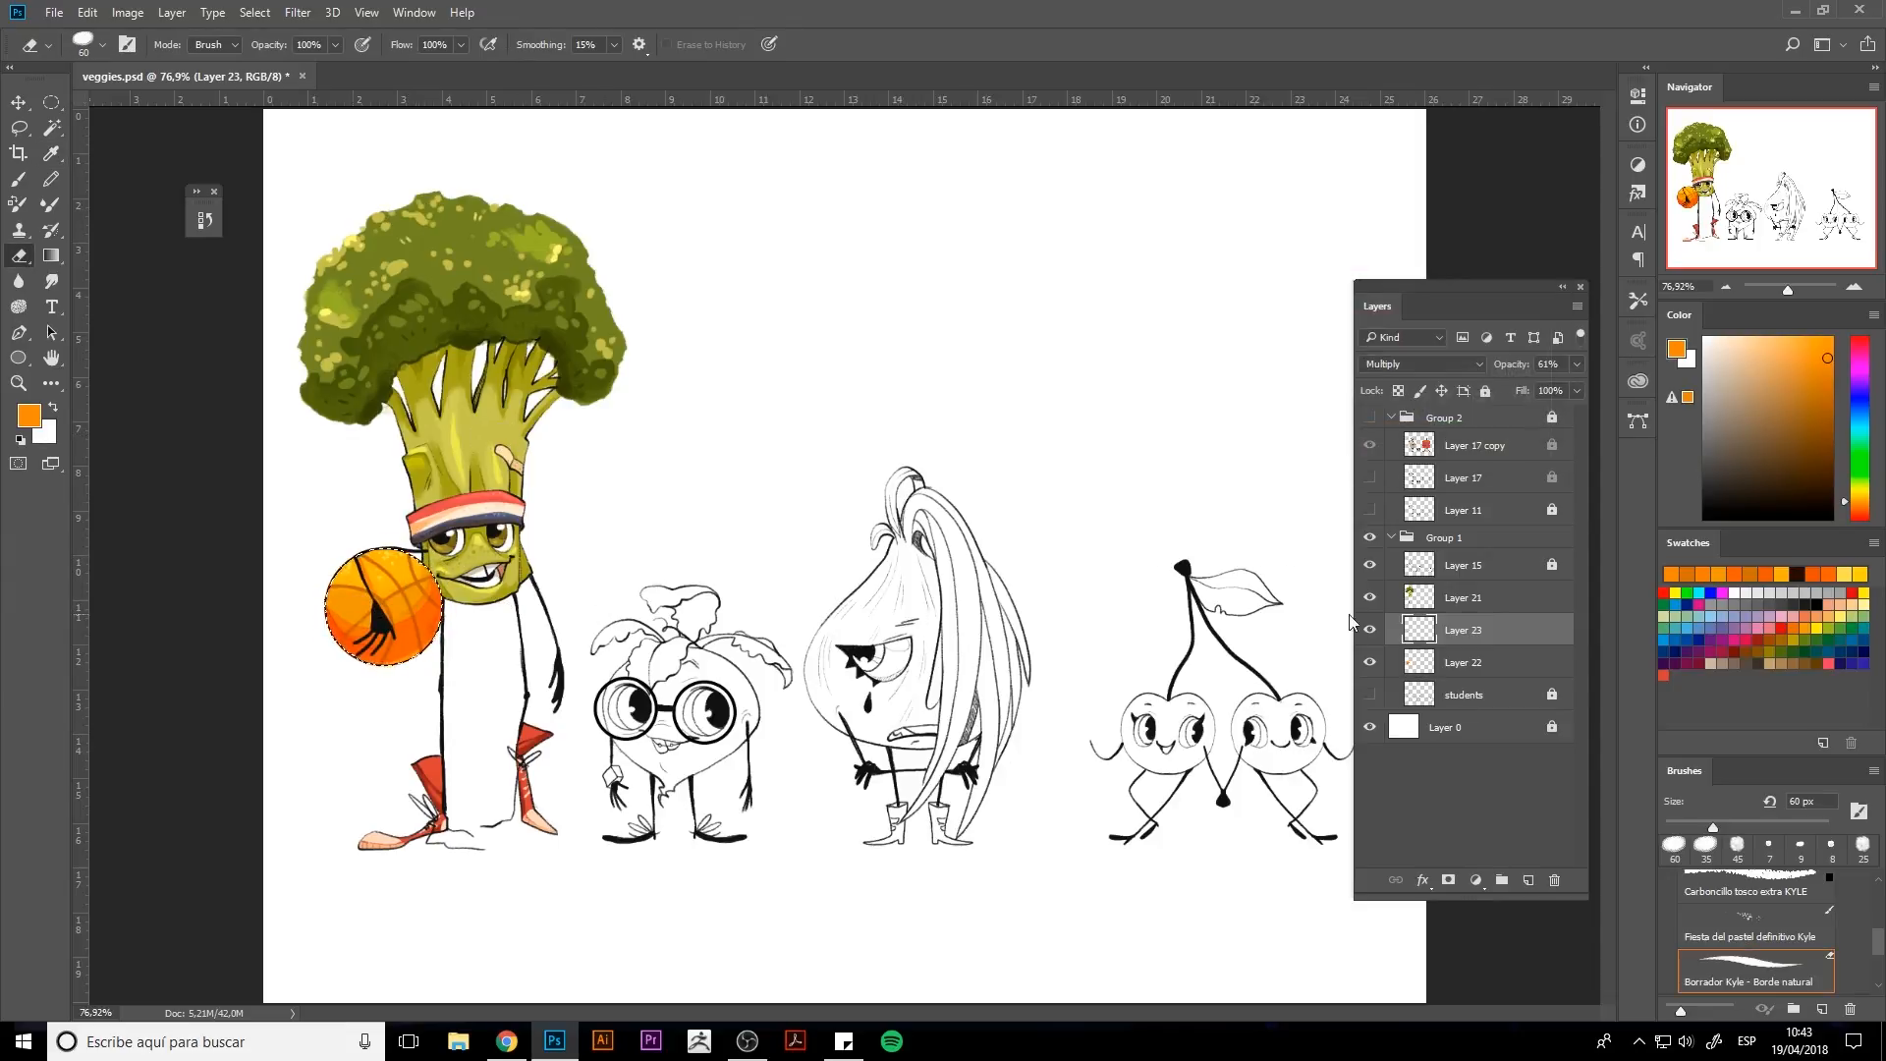
# Deselect and merge the ball layers down into the broccoli colour layer.
pyautogui.hotkey('ctrl', 'd')
pyautogui.hotkey('ctrl', 'e')
pyautogui.hotkey('ctrl', 'e')
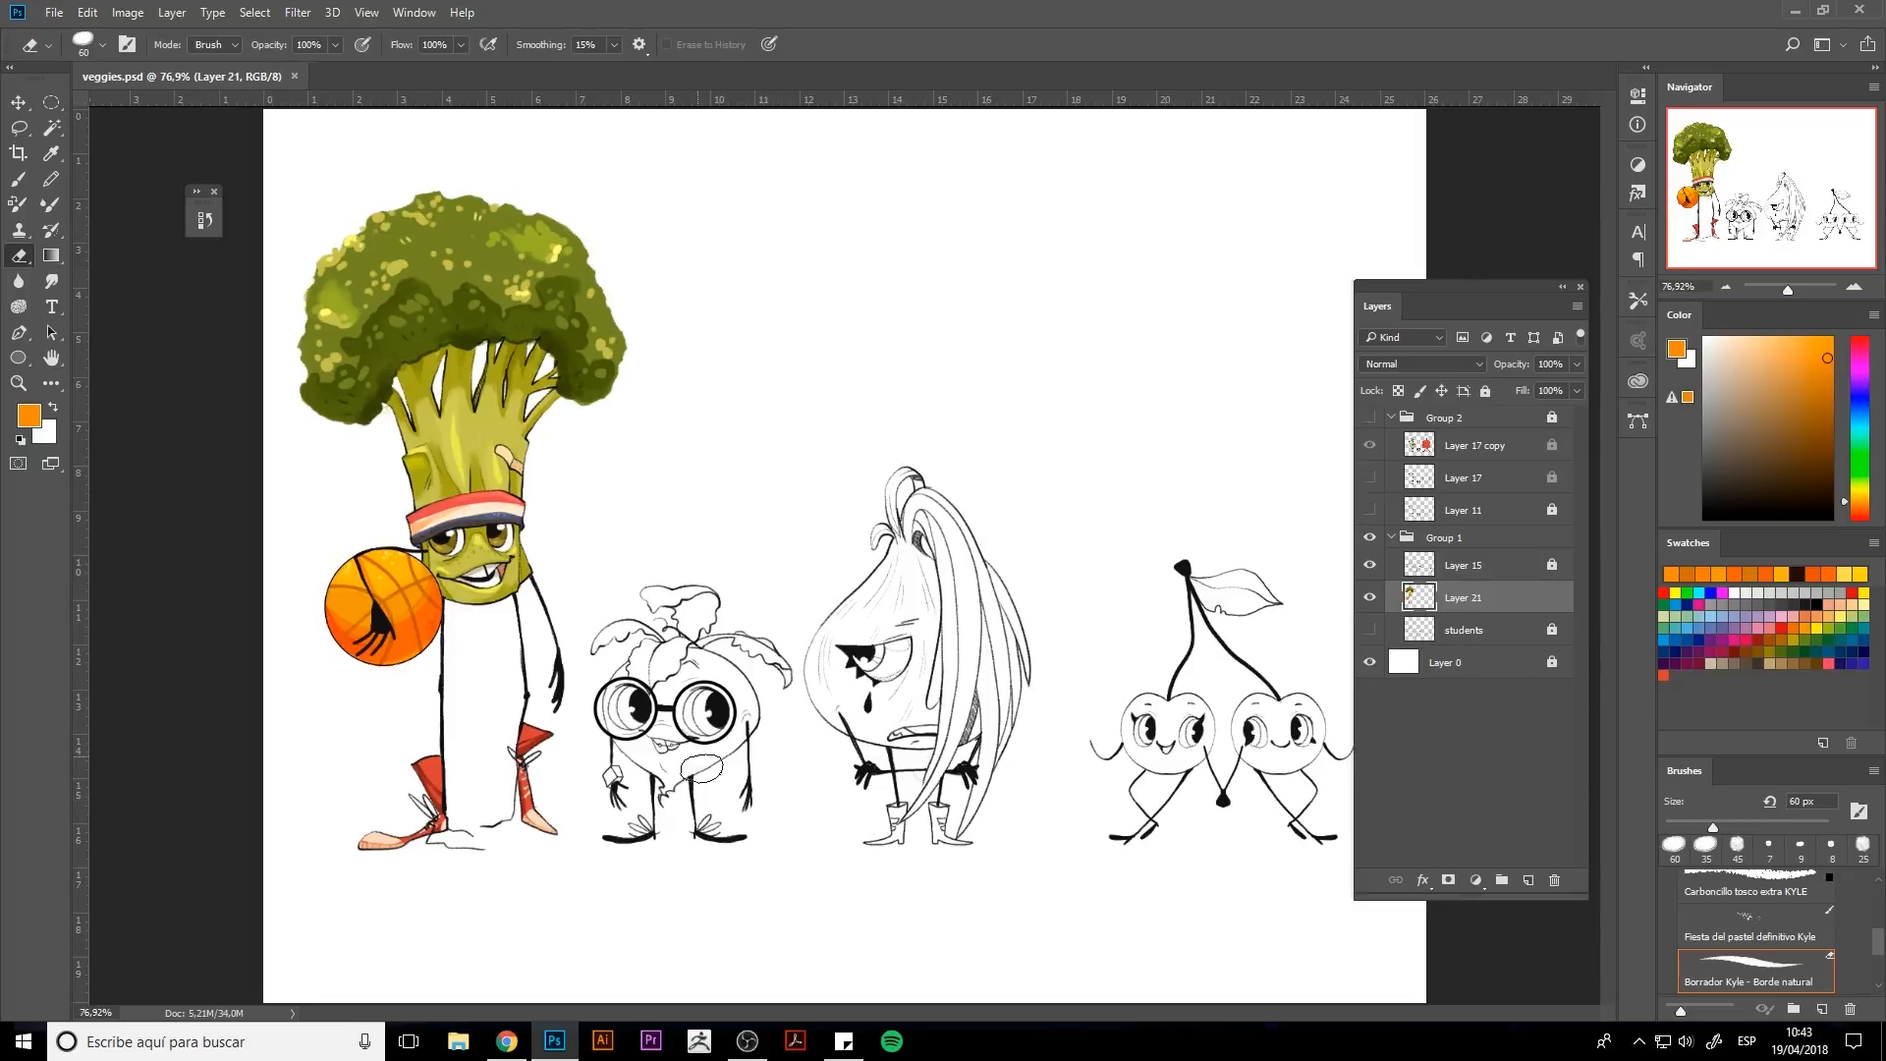